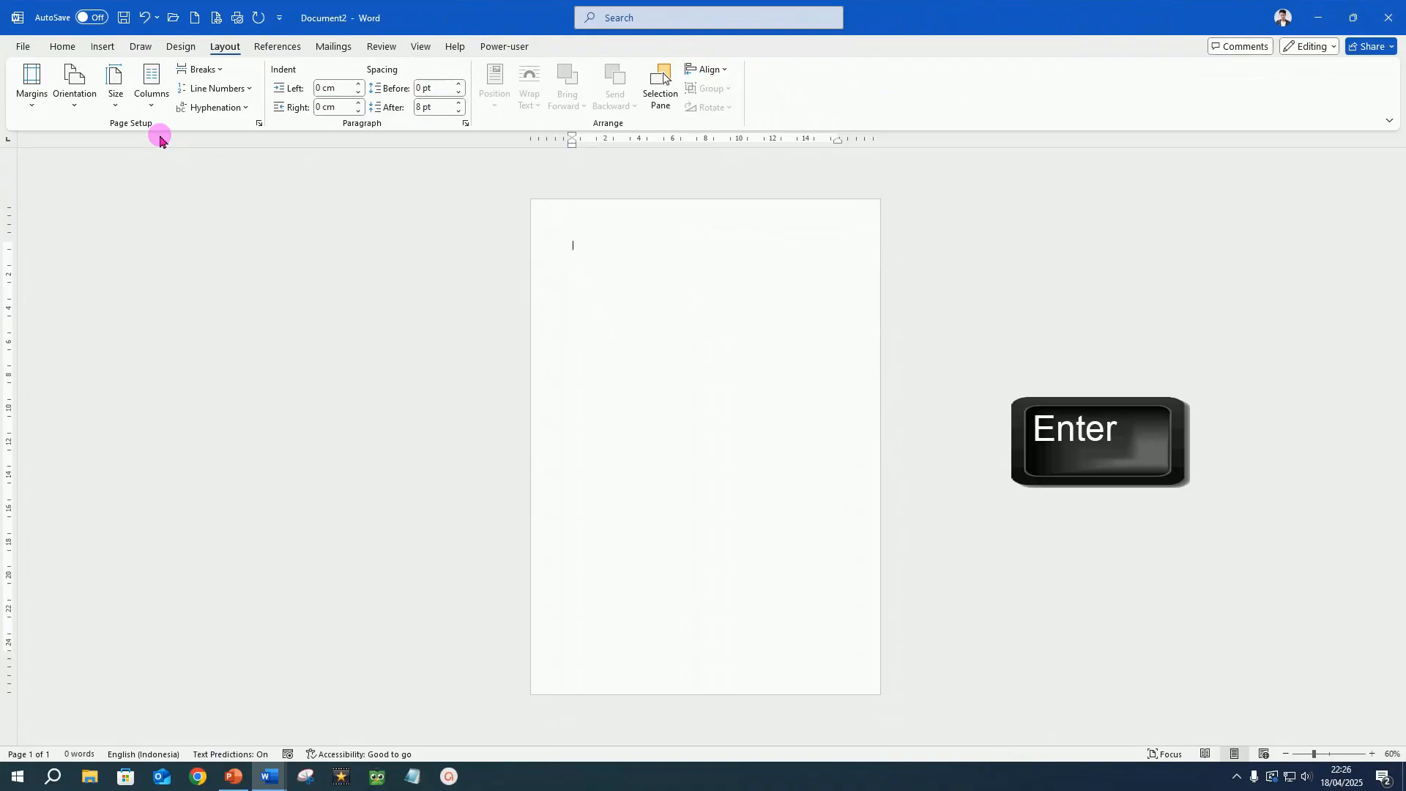
Add empty paragraphs until the document has a second page, and return to the beginning of the first page.
key(Return)
key(Return)
key(Return)
key(Return)
key(Return)
key(Return)
key(Return)
key(Return)
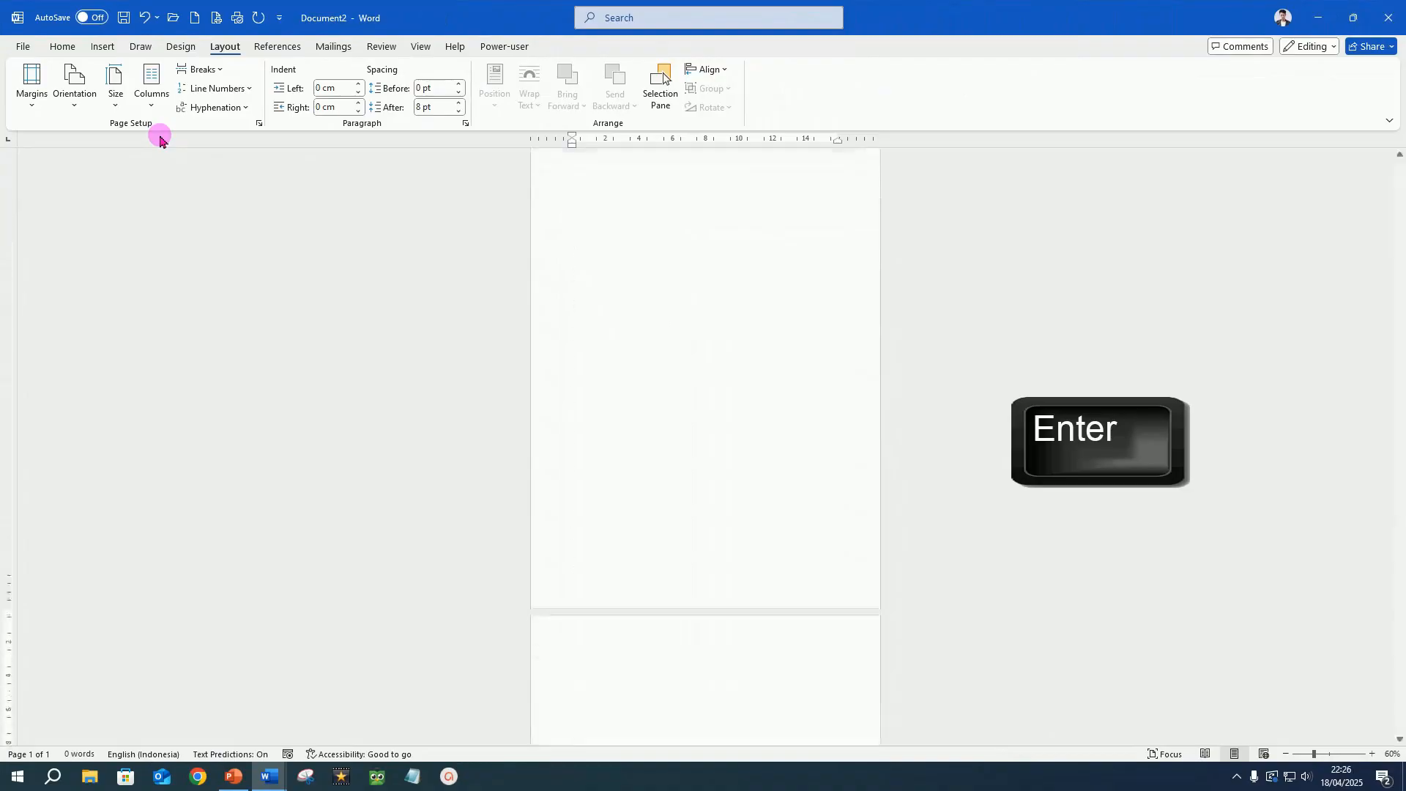
click(588, 195)
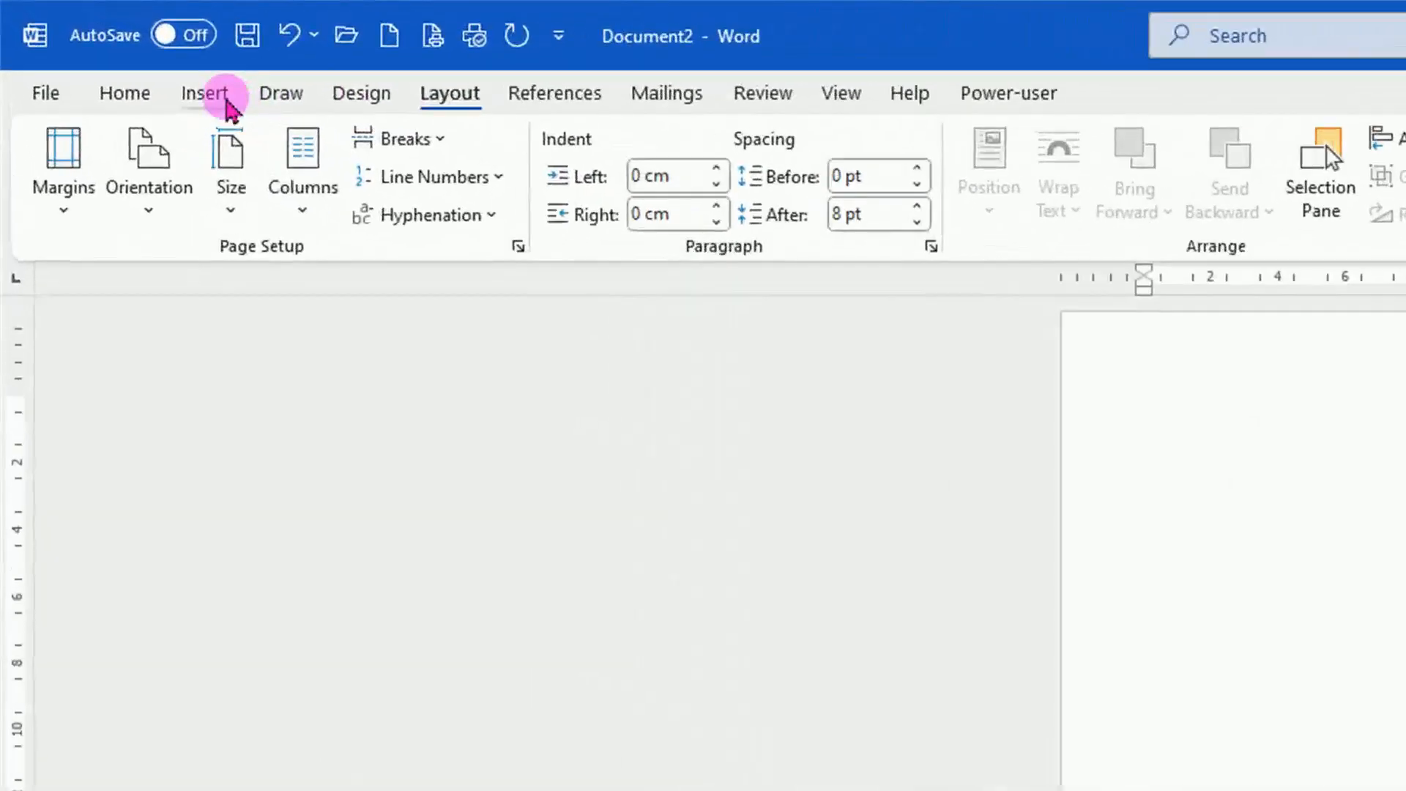
Draw an isosceles triangle about 15,55 cm wide on the first page and remove its outline.
click(207, 94)
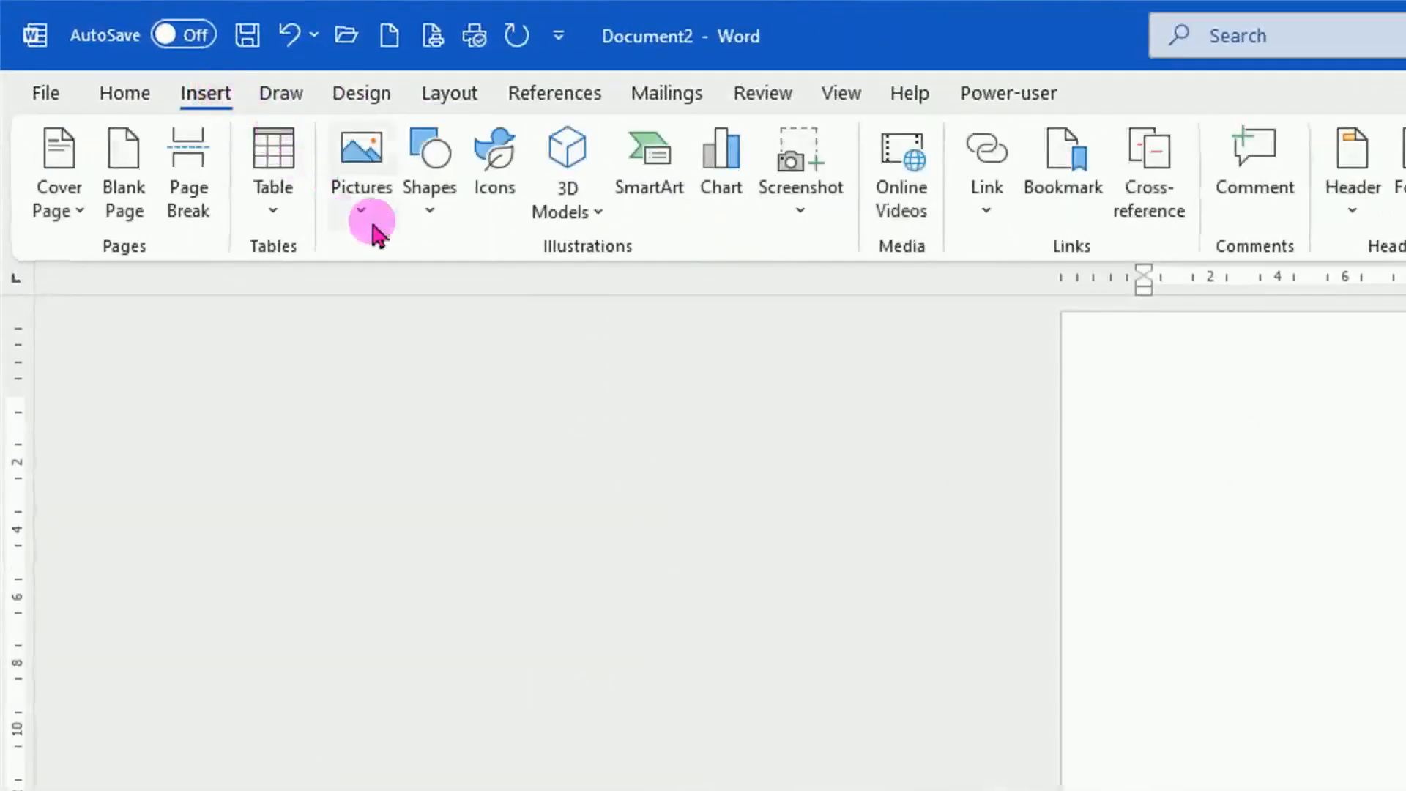
click(434, 213)
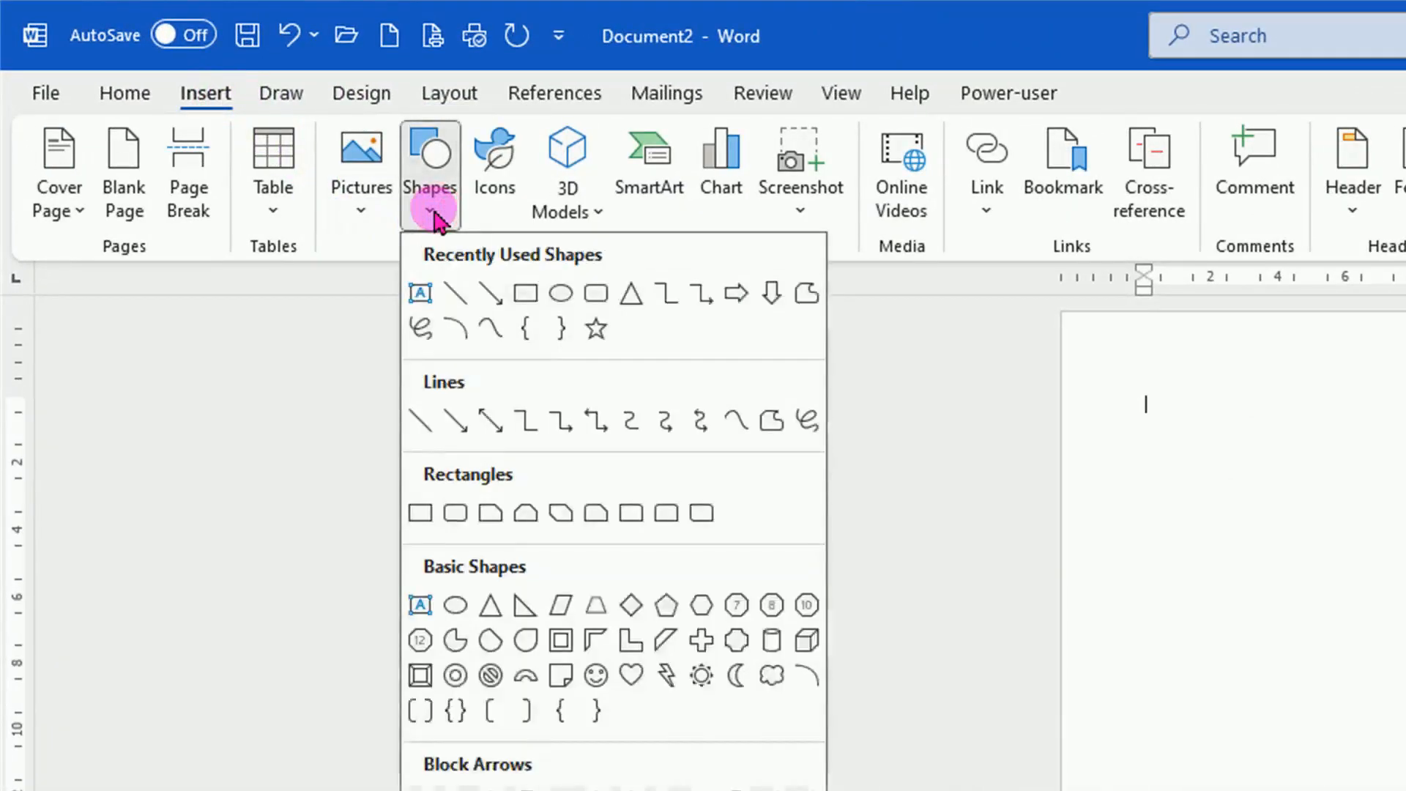
click(490, 612)
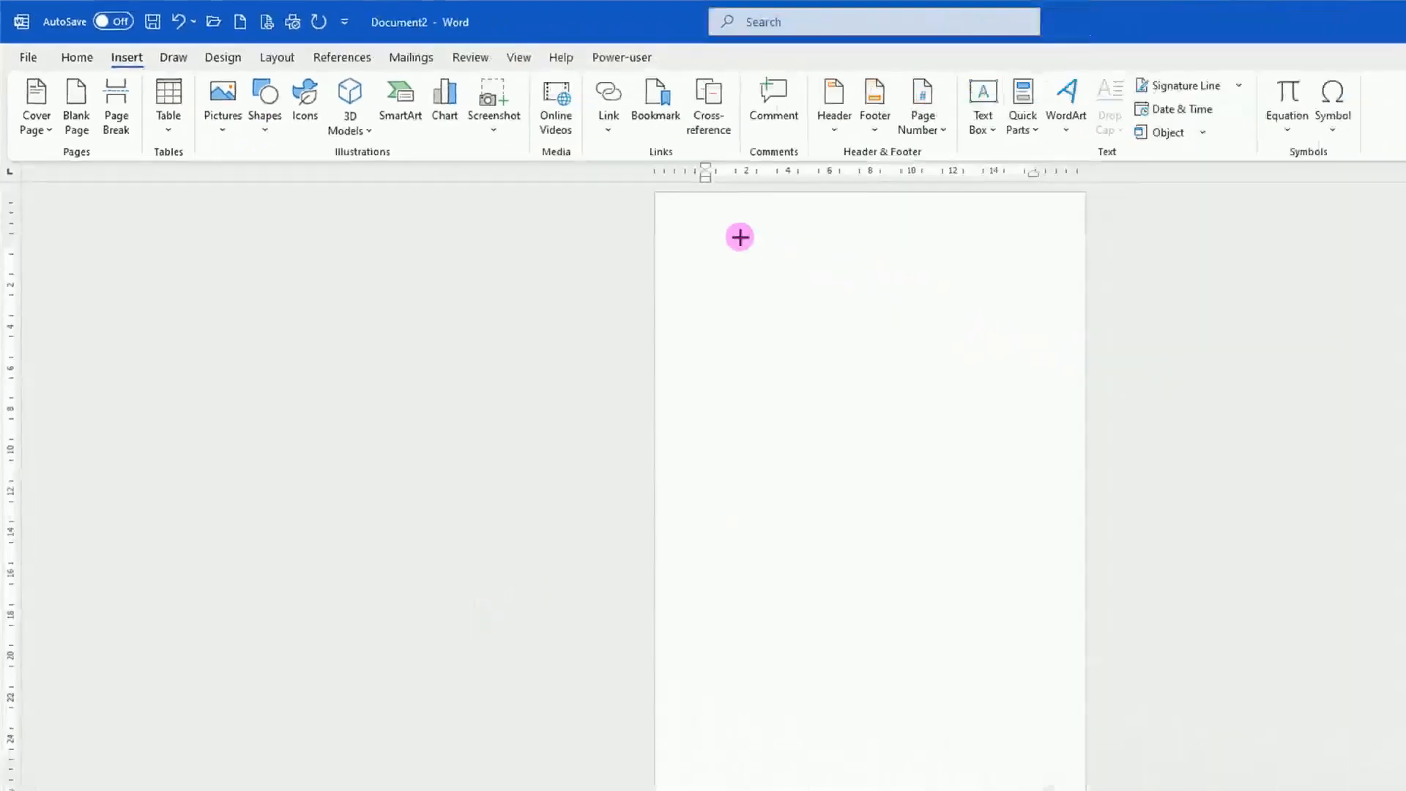
drag(1237, 378, 1405, 790)
drag(879, 487, 879, 489)
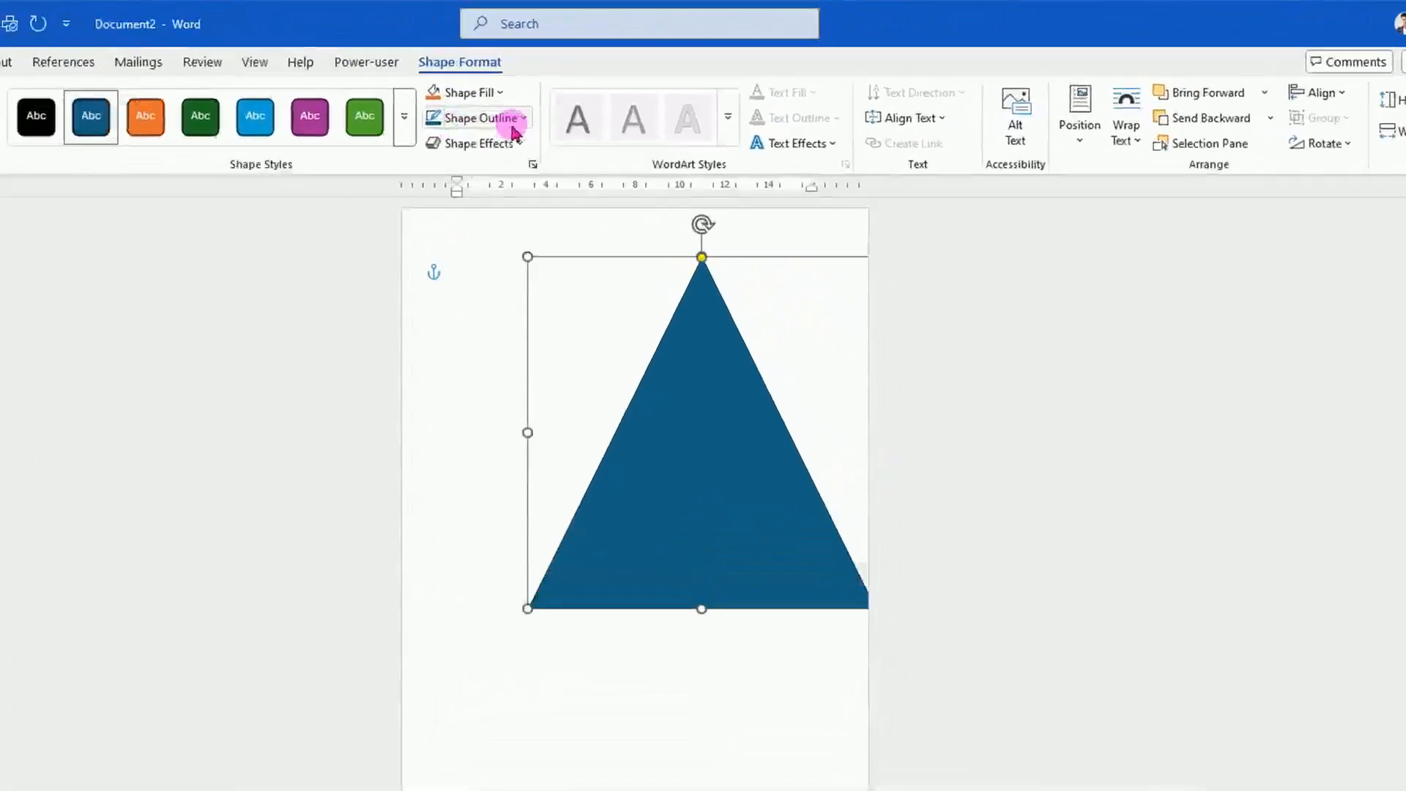
click(622, 92)
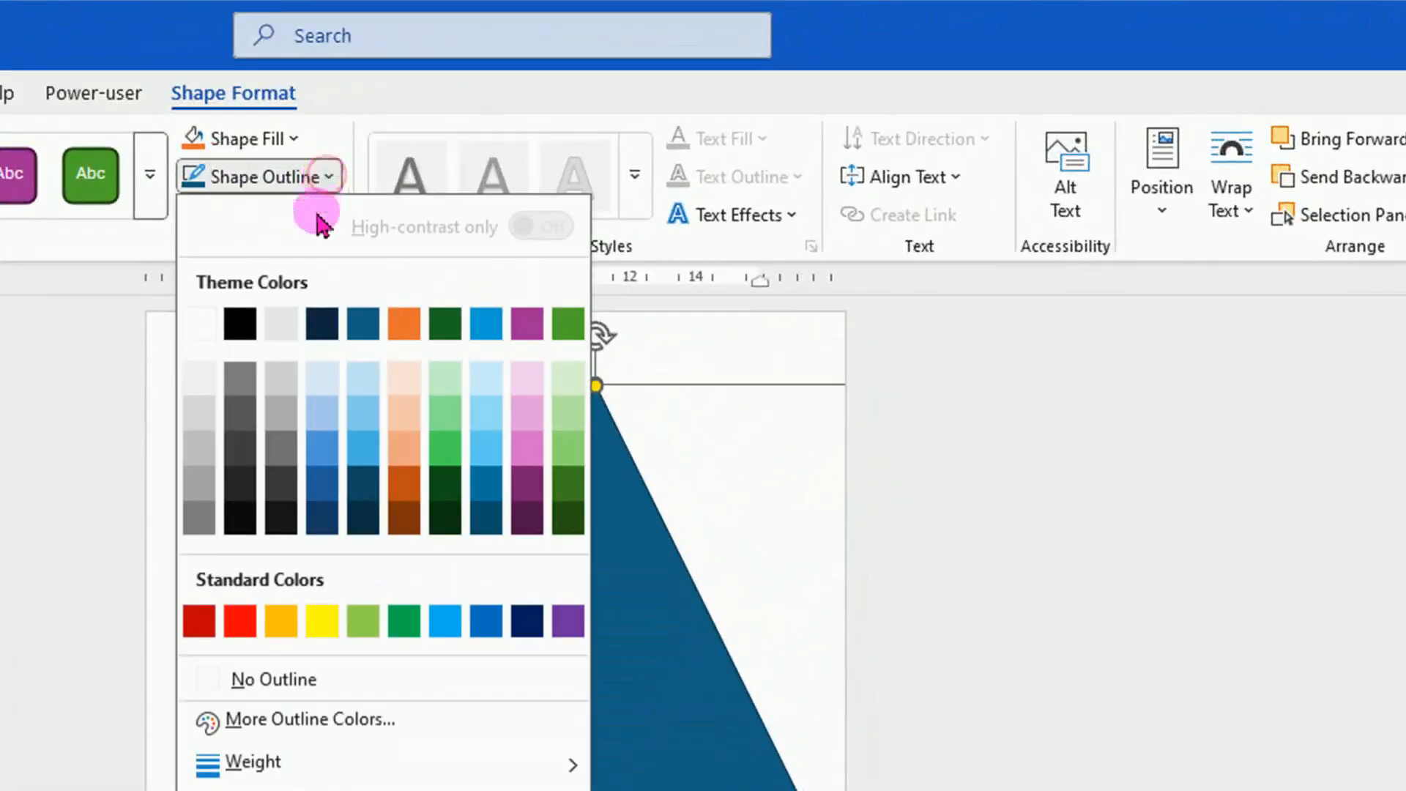
click(284, 679)
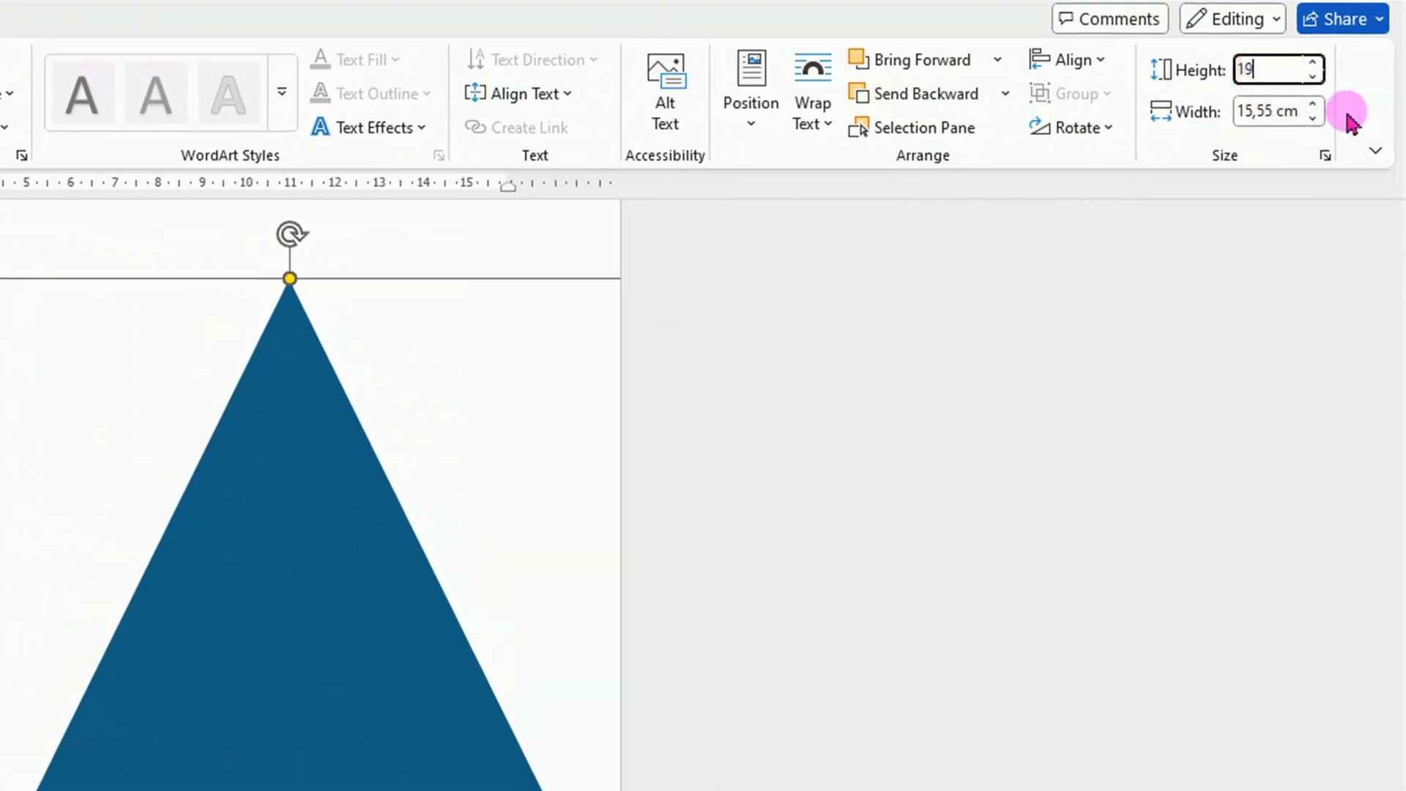
Set the triangle's height to 19 cm and its width to 29,7 cm.
click(1238, 113)
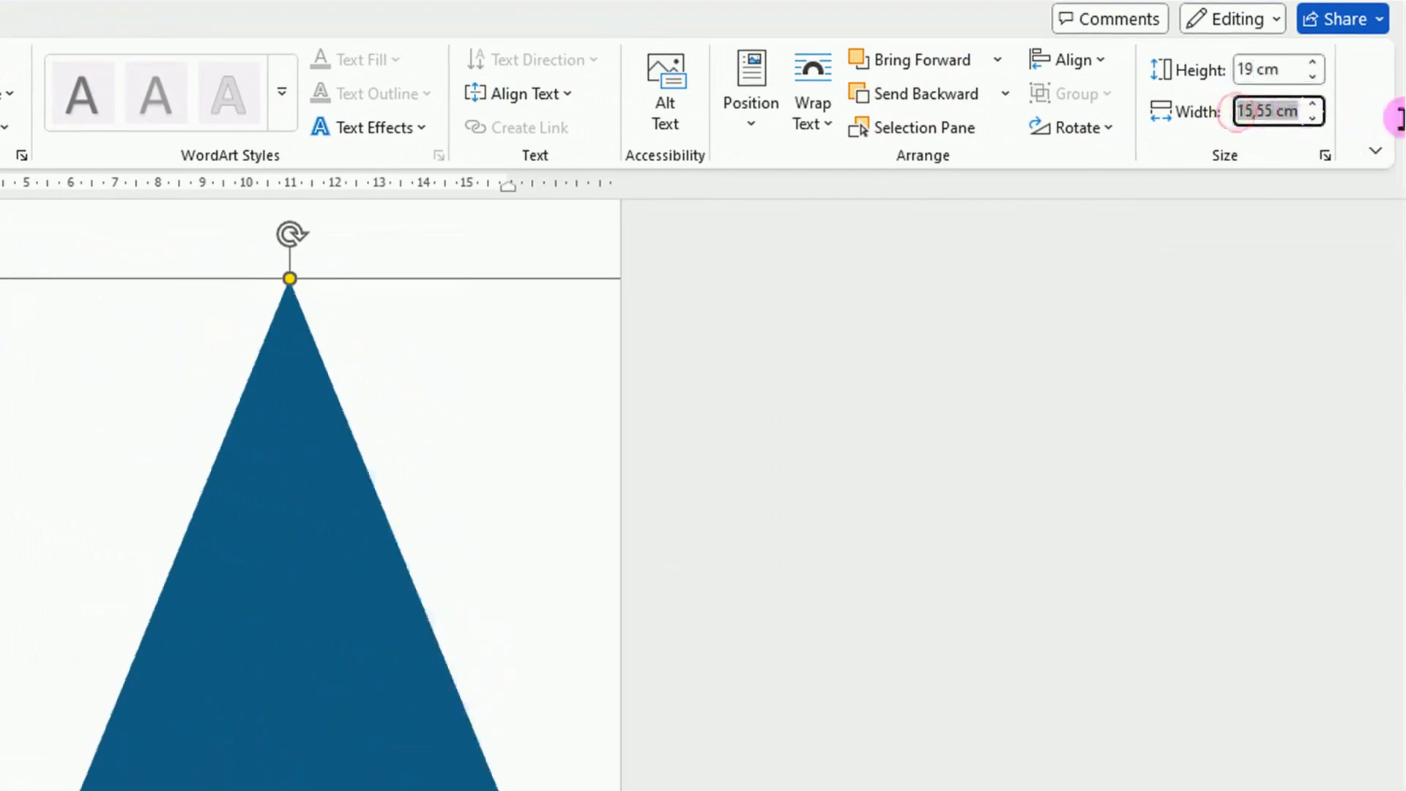
text(29,7)
key(Return)
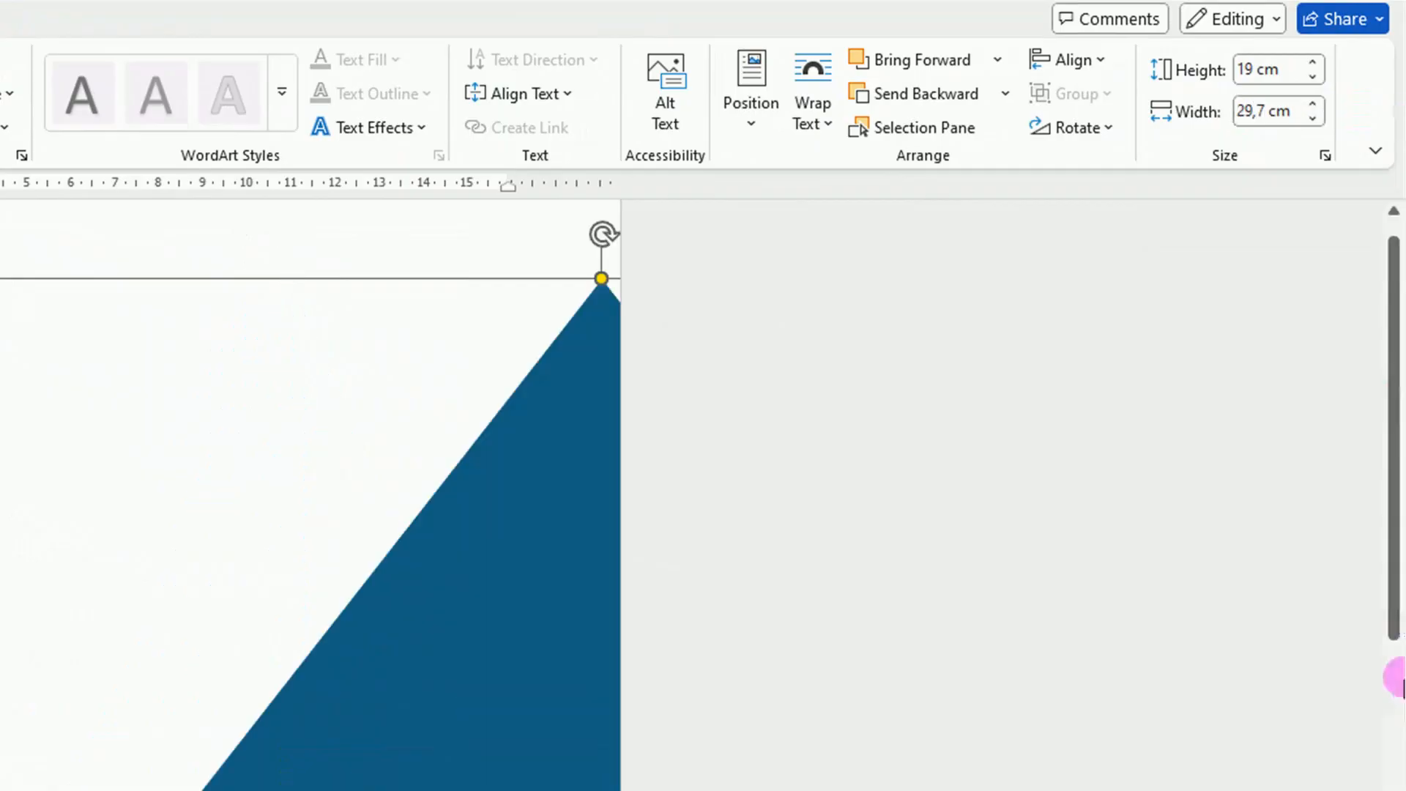
Rotate the triangle right 90° and place its base flush along the page's left edge, covering the full page height.
drag(540, 573, 163, 547)
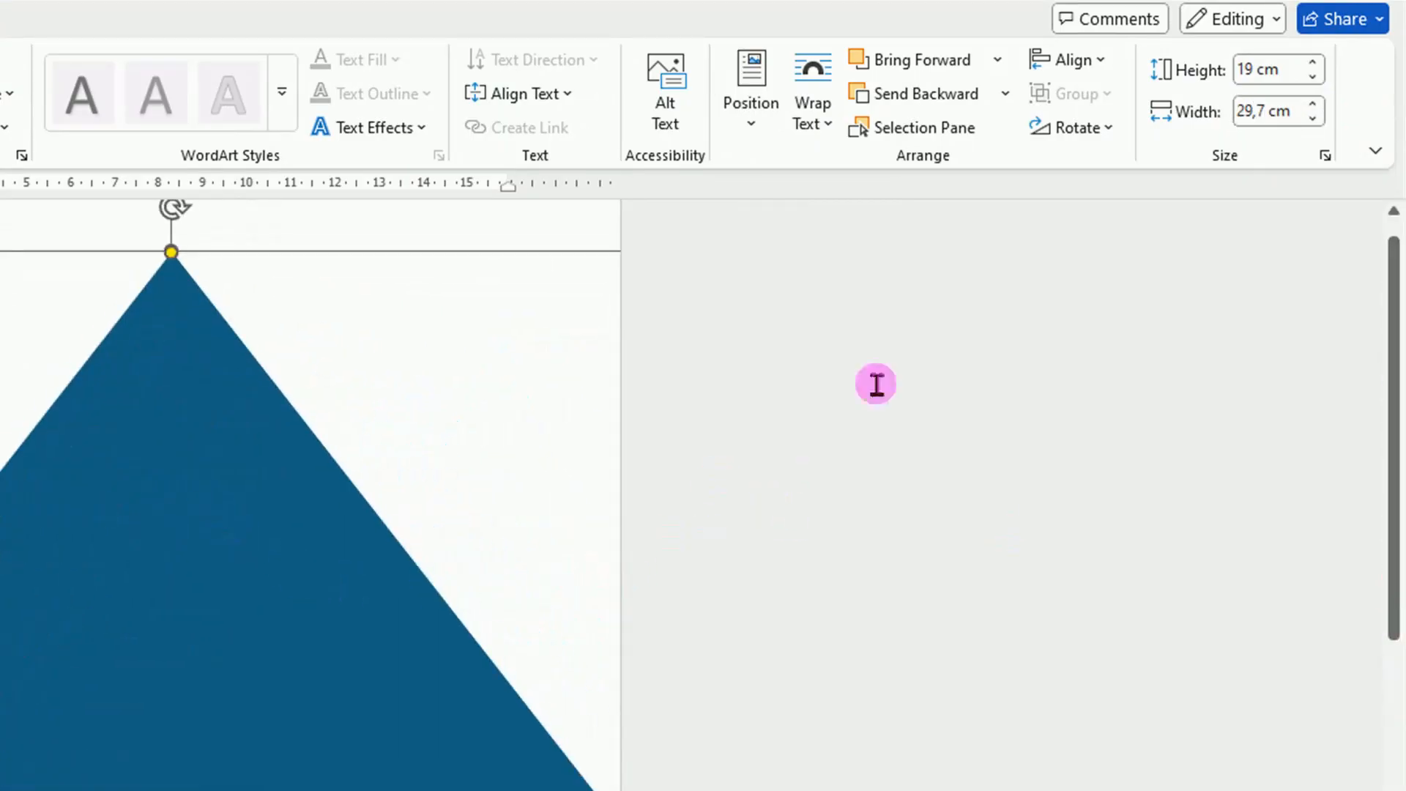
click(1109, 129)
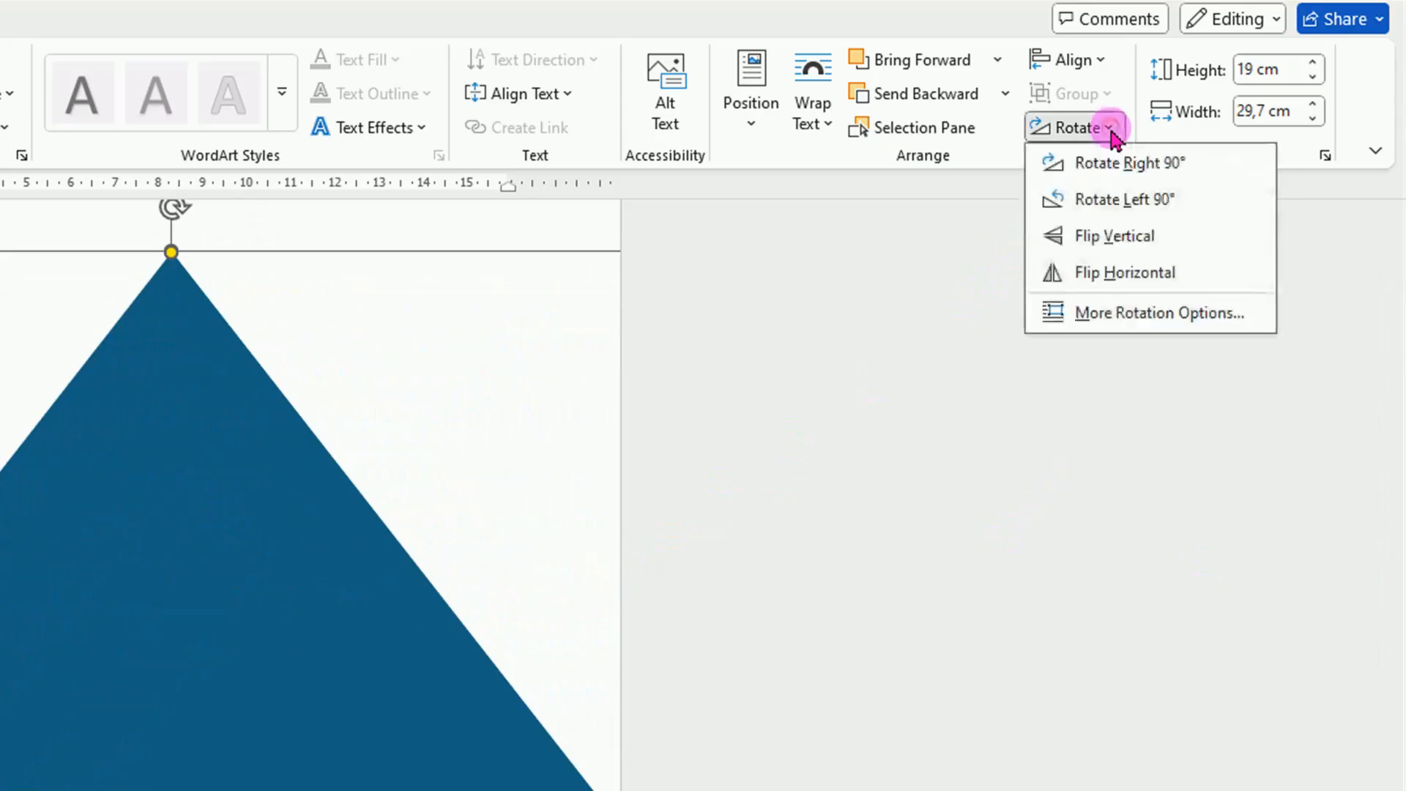
click(1138, 170)
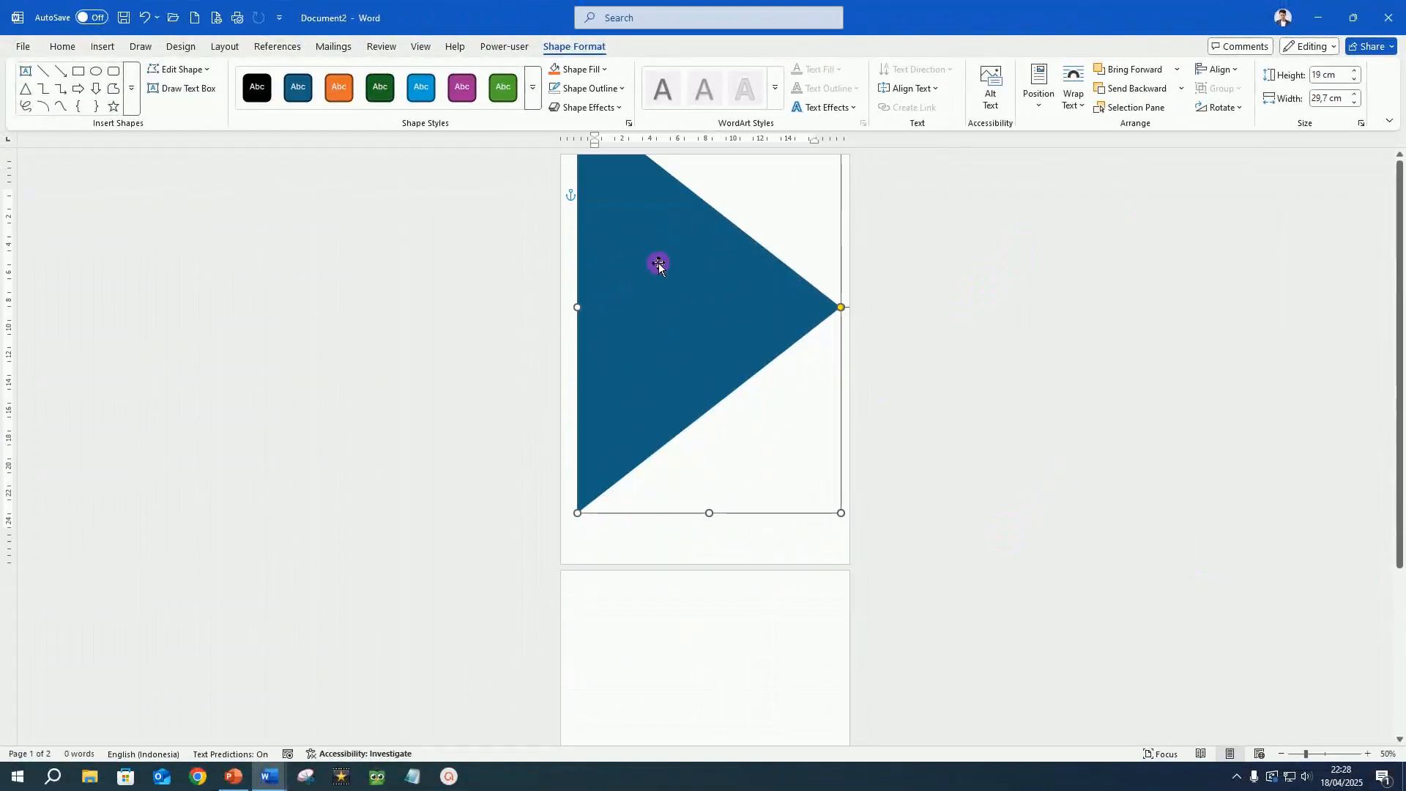
drag(658, 262, 637, 308)
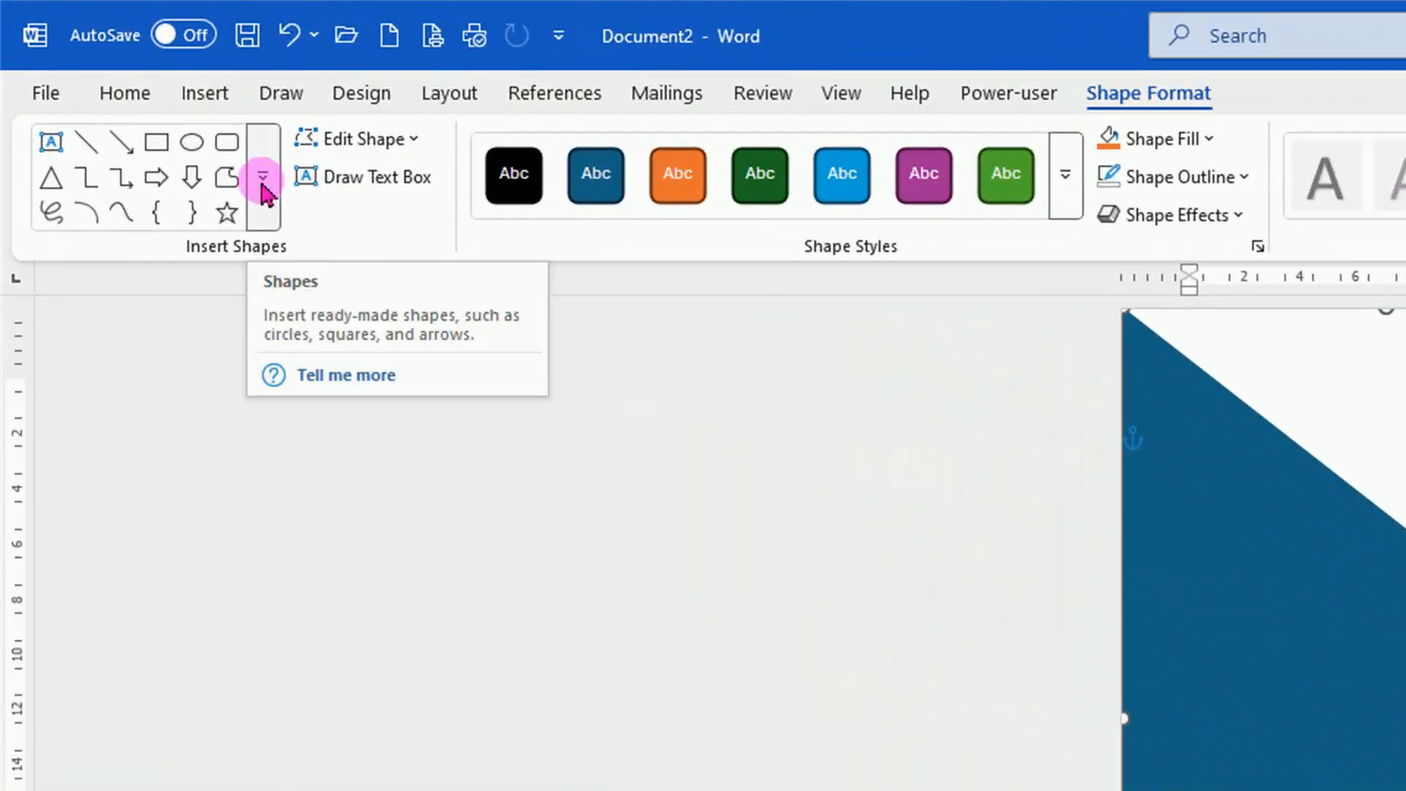
Draw a trapezoid about 16,1 cm wide and 7,51 cm high over the triangle.
click(263, 178)
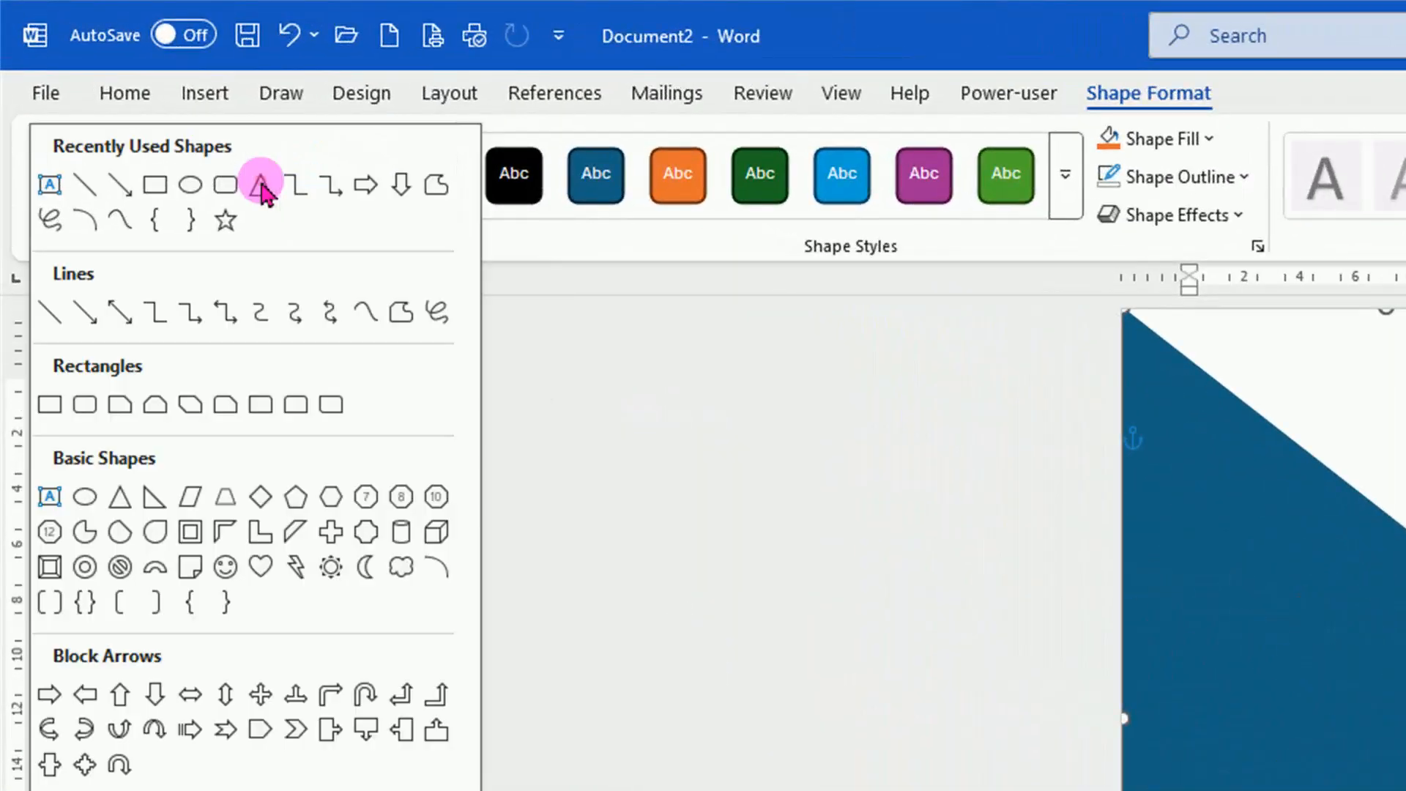
click(226, 504)
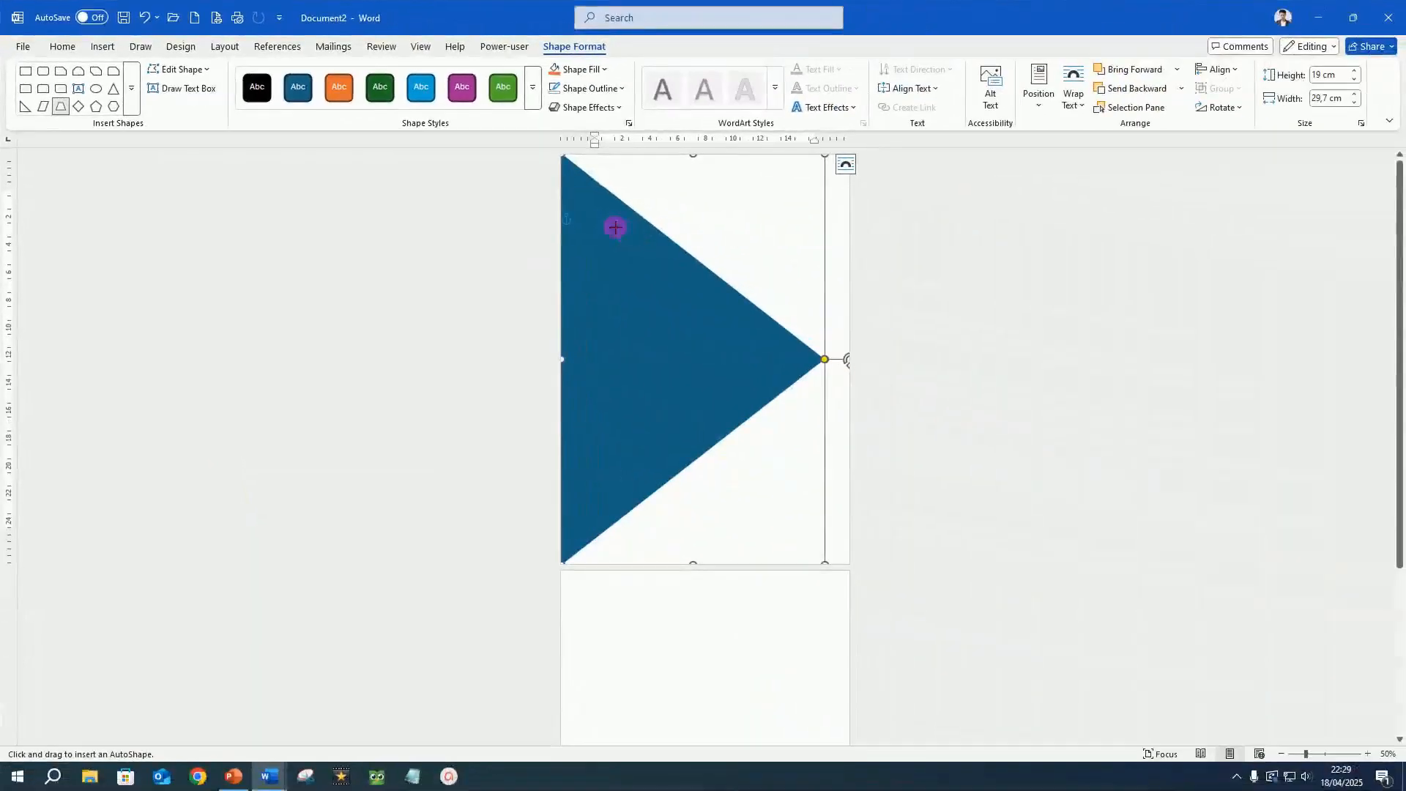
drag(605, 219, 833, 335)
scroll(797, 330, up, 5)
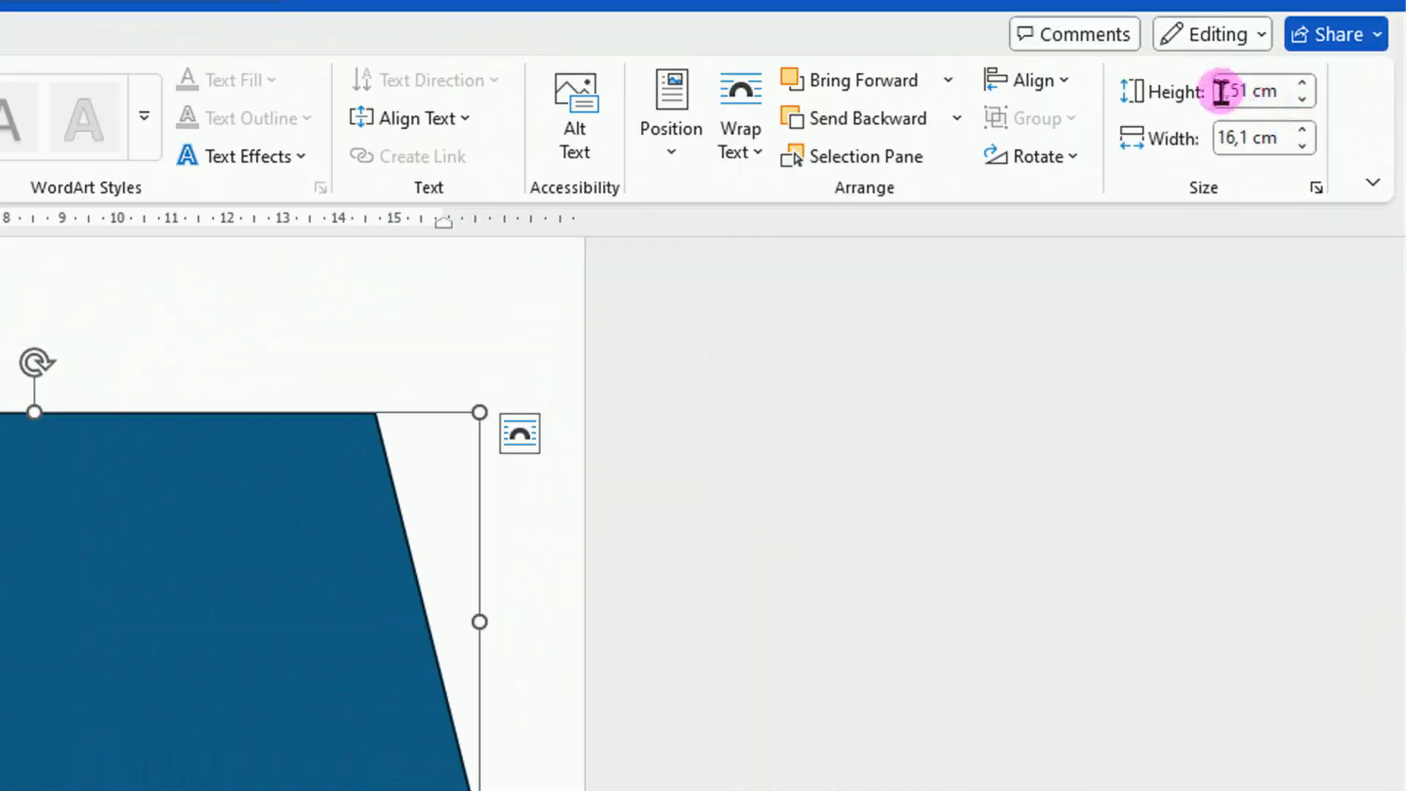
Set the trapezoid's height to 10 cm and its width to 29,7 cm.
click(1313, 75)
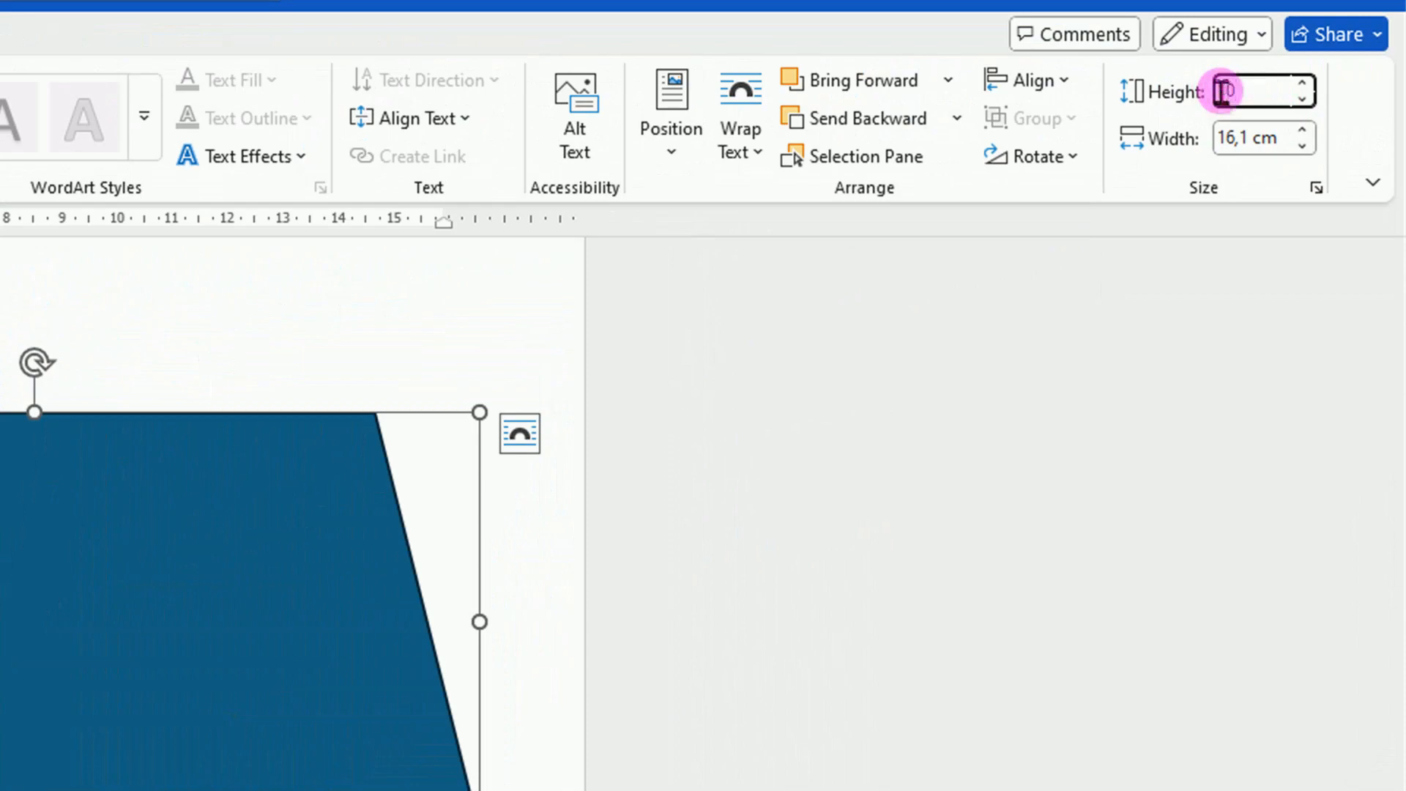
click(1225, 139)
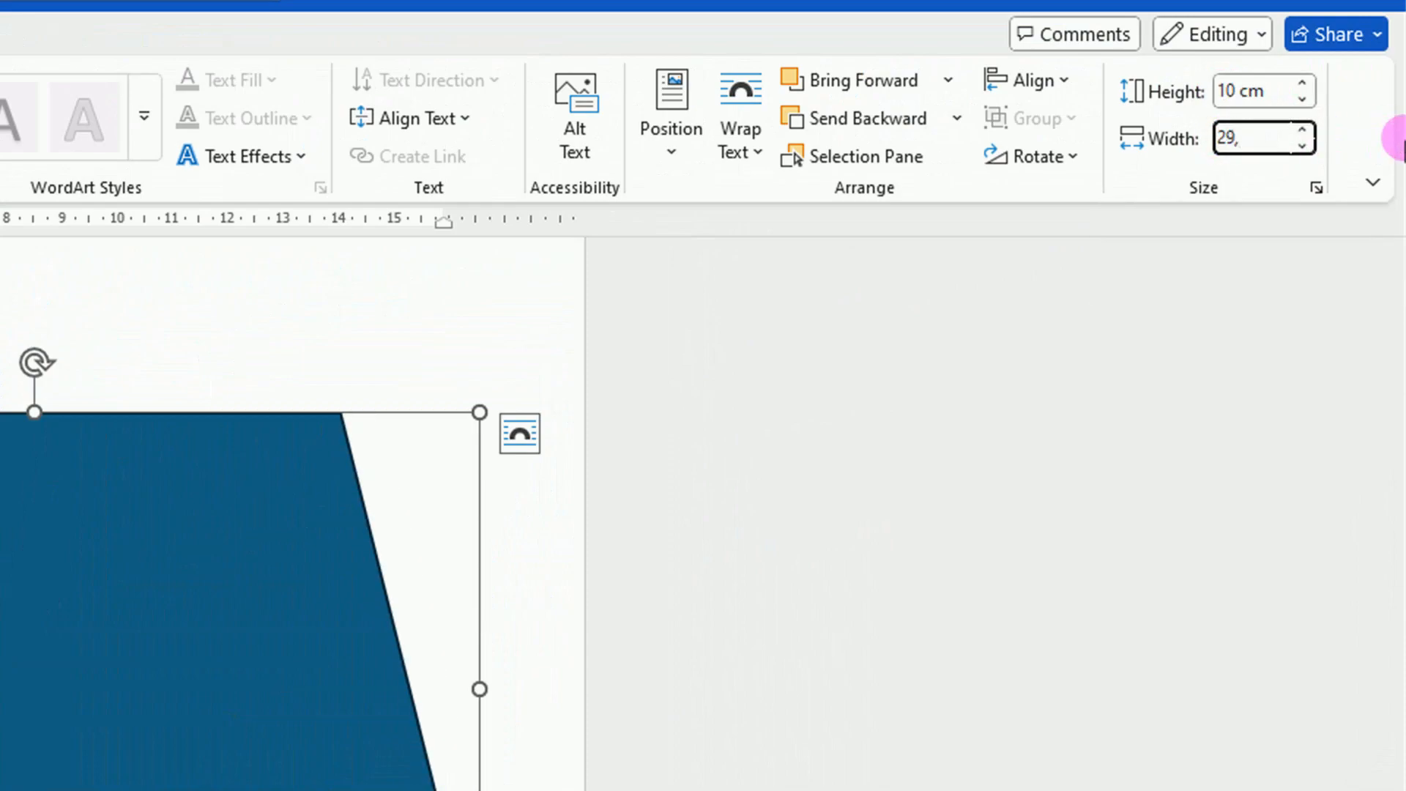
text(29,7)
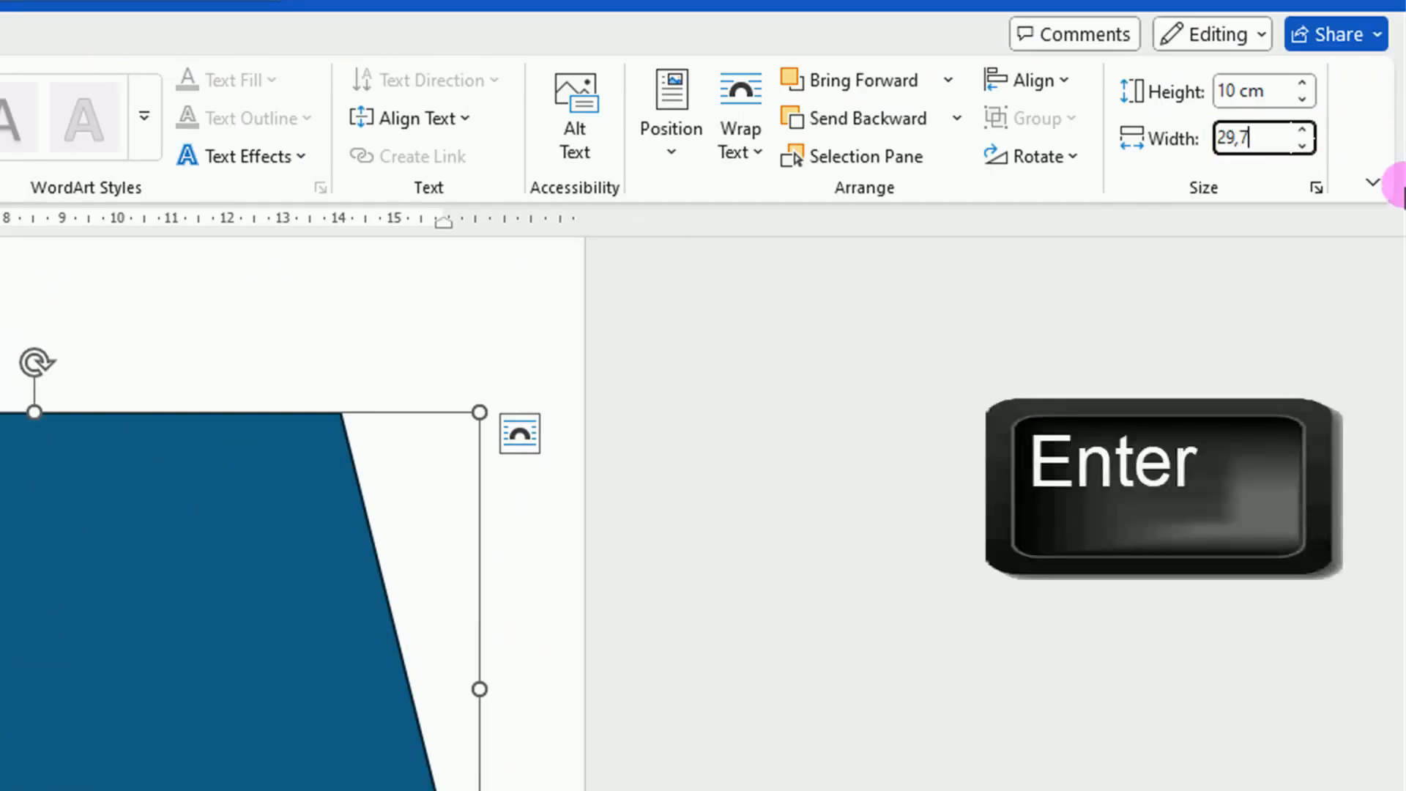
key(Return)
Rotate the trapezoid right 90° and move it so it spans the page from the upper to the lower edge.
click(1077, 157)
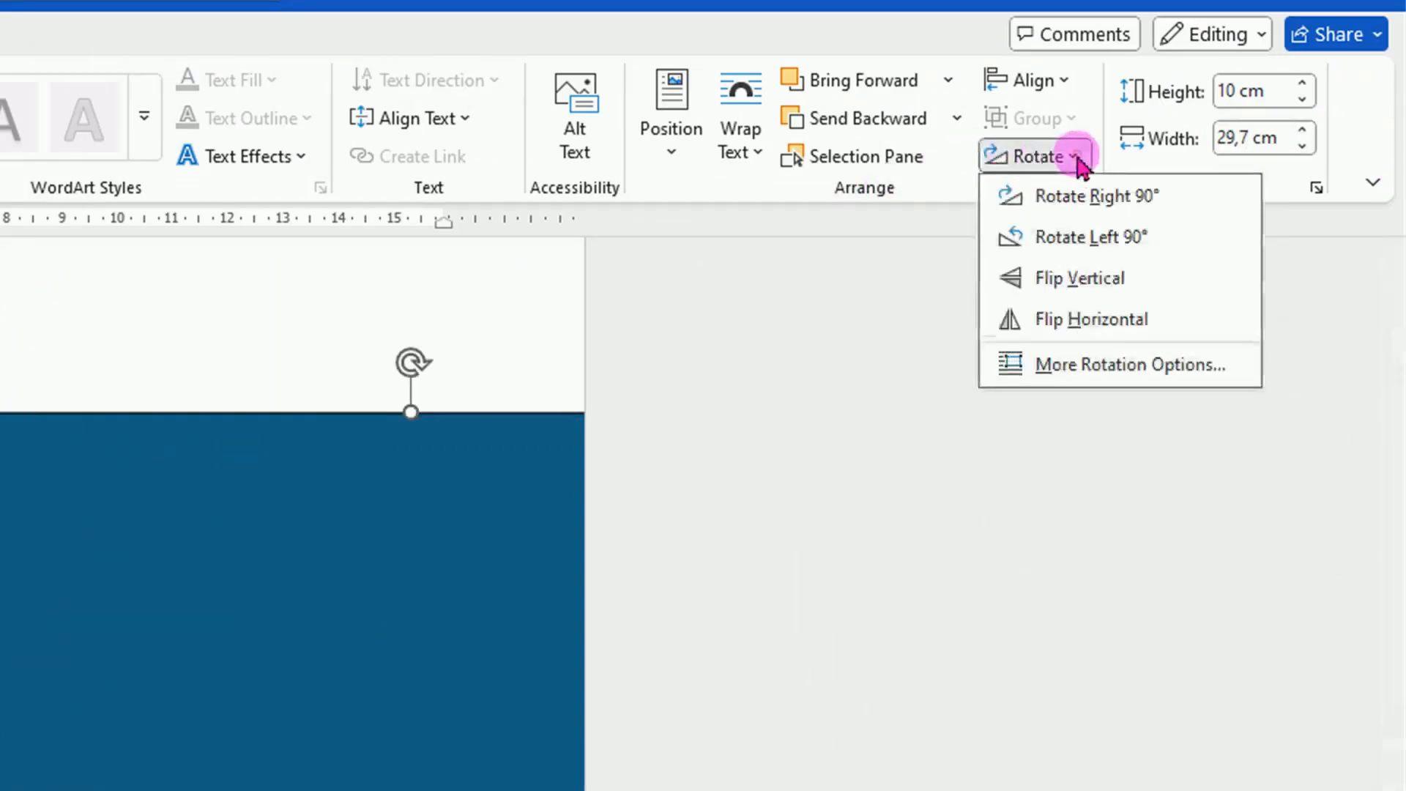
click(1106, 198)
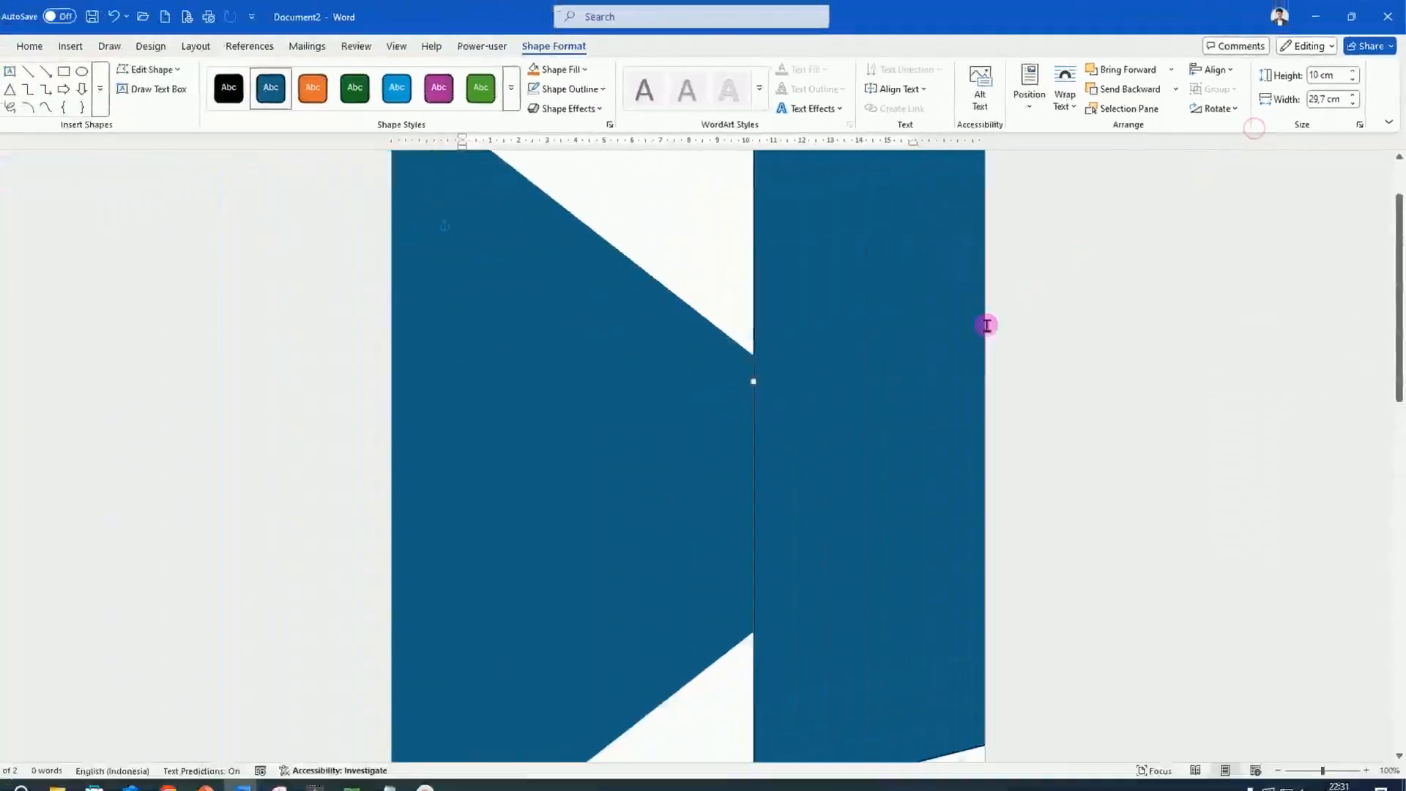
scroll(909, 340, down, 5)
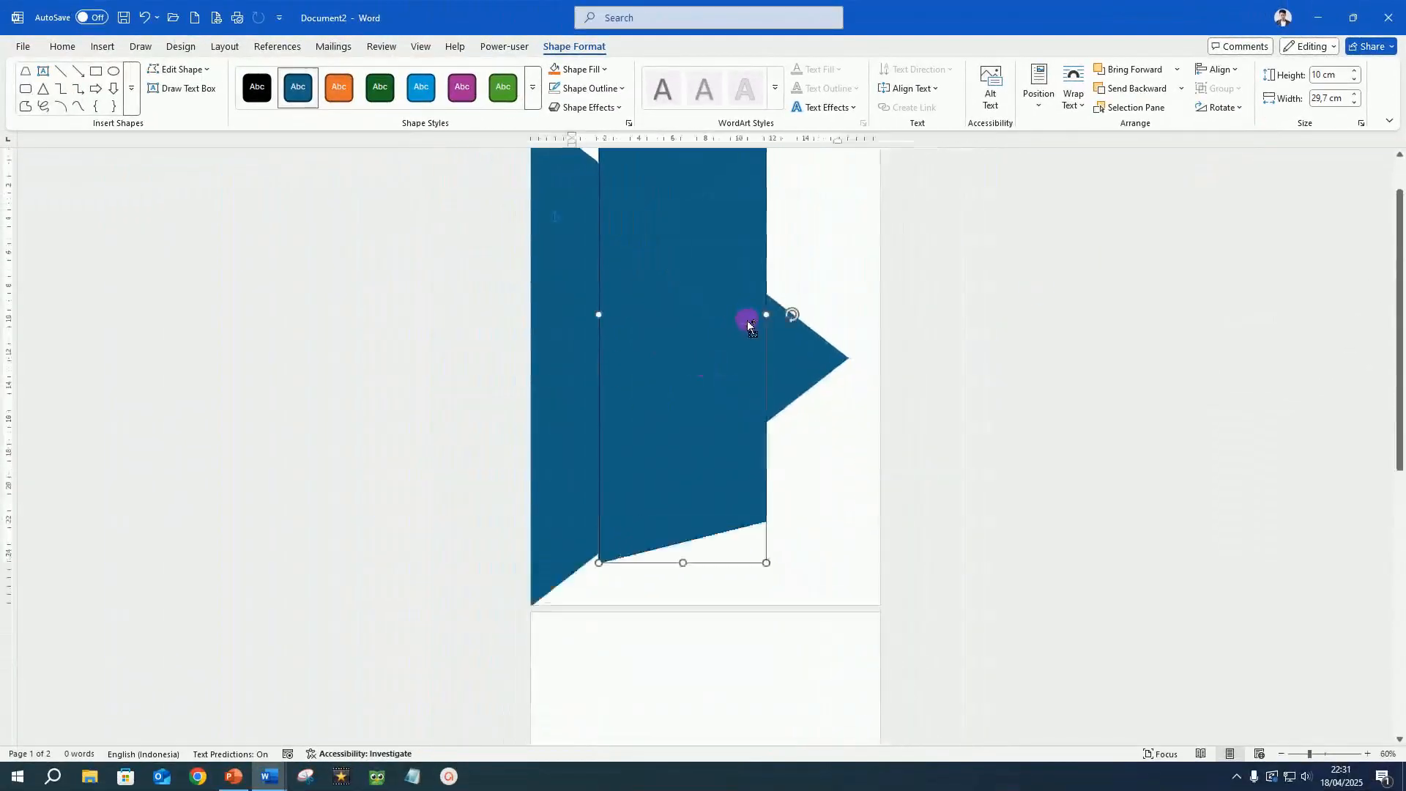
drag(722, 223, 708, 257)
scroll(681, 253, up, 1)
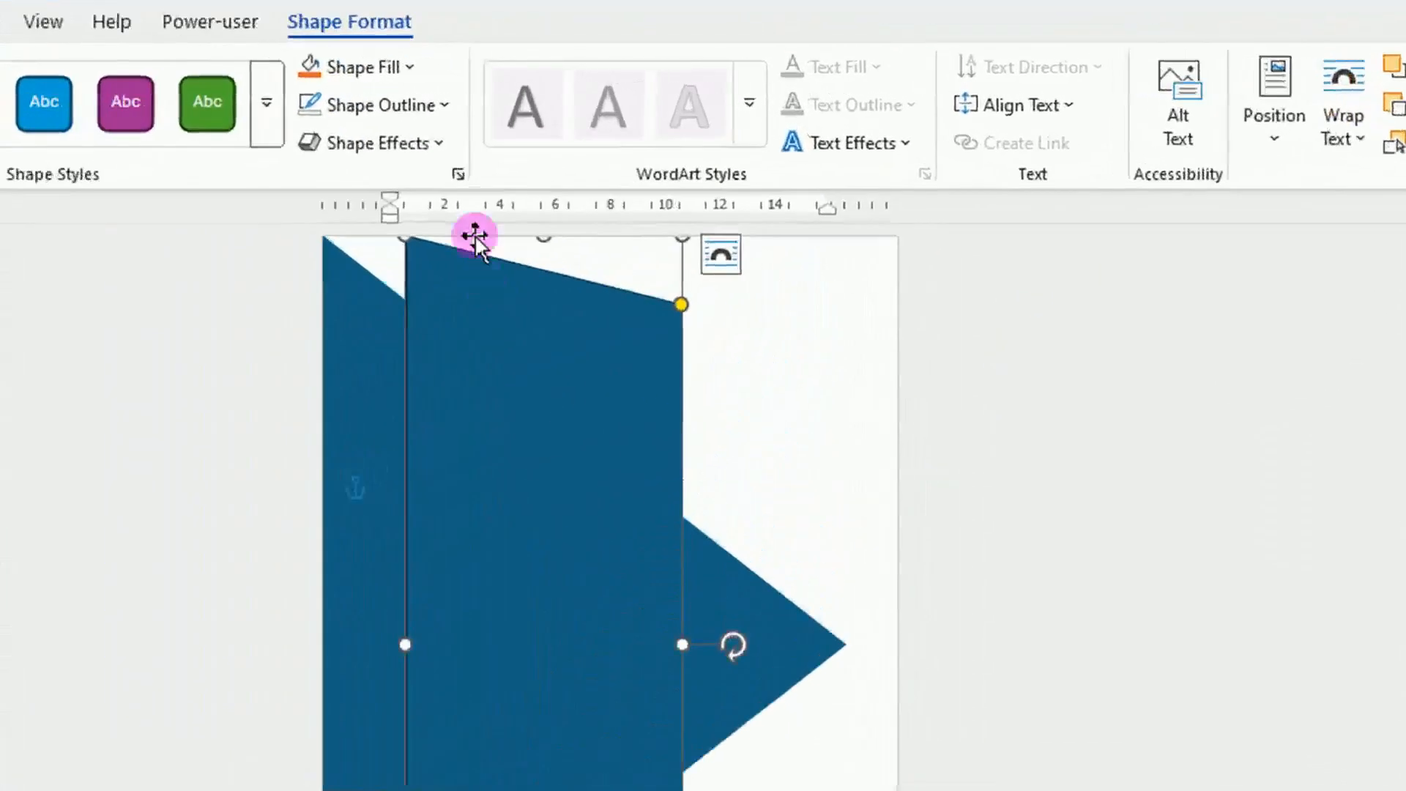
Remove the trapezoid's outline and fill it with the light grey second shade of the white theme colour.
click(446, 105)
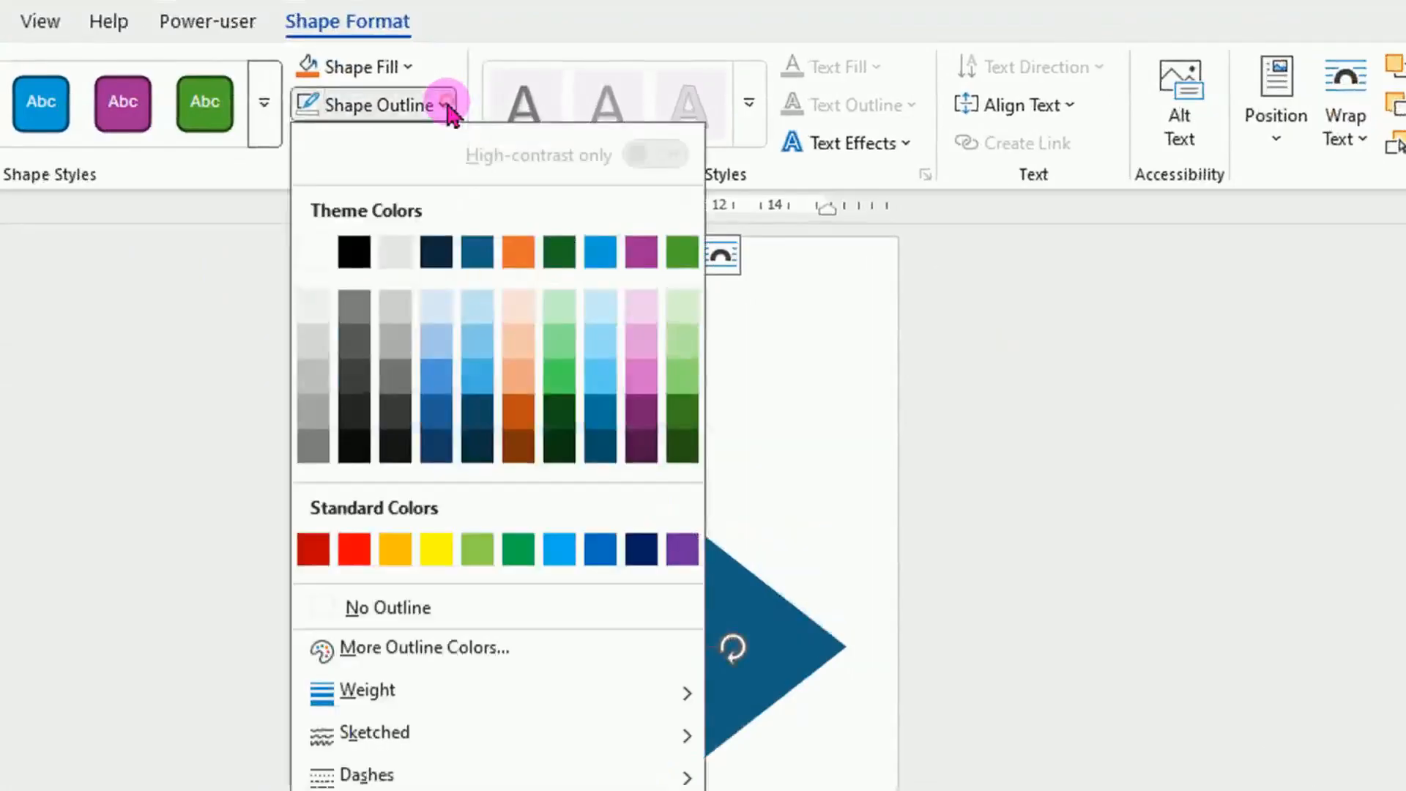
click(448, 607)
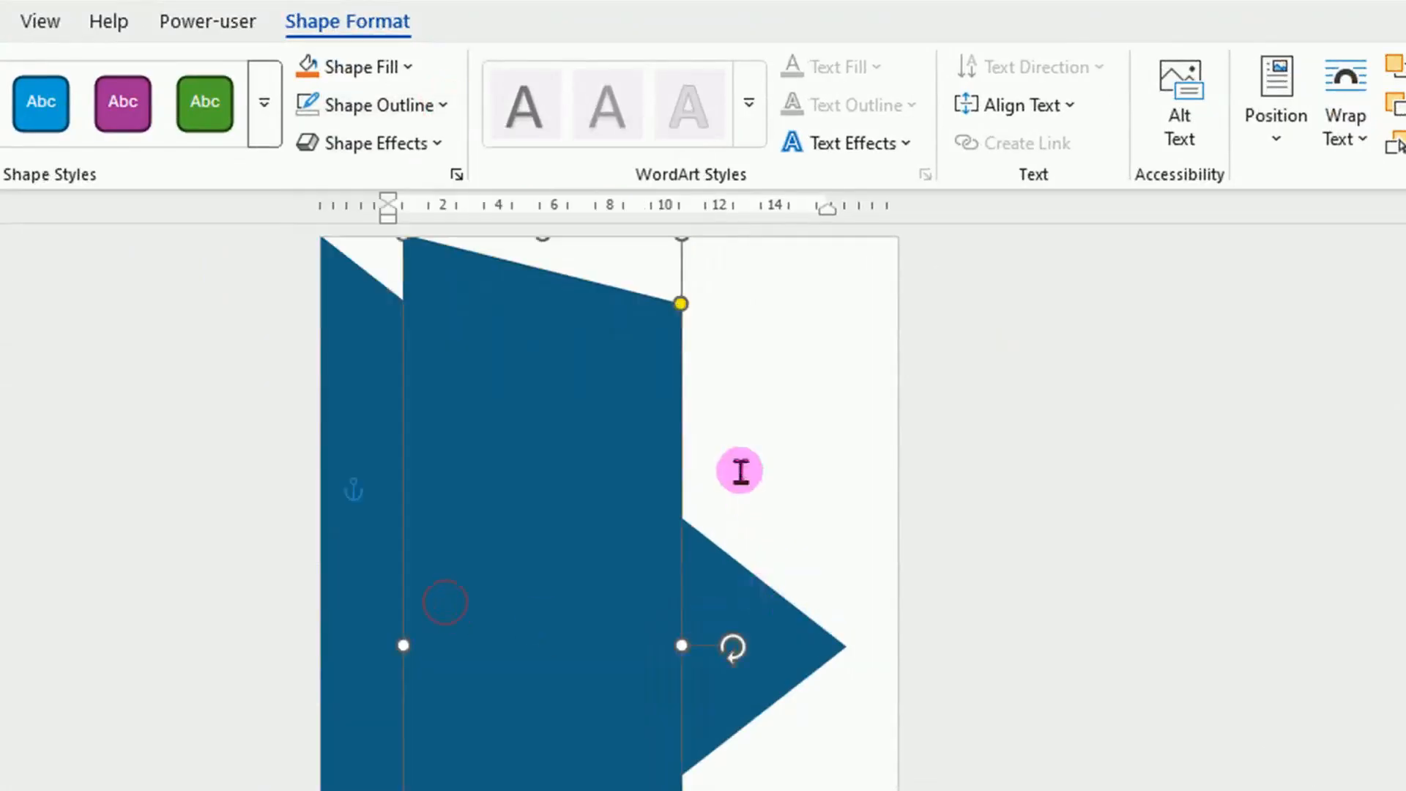
click(410, 67)
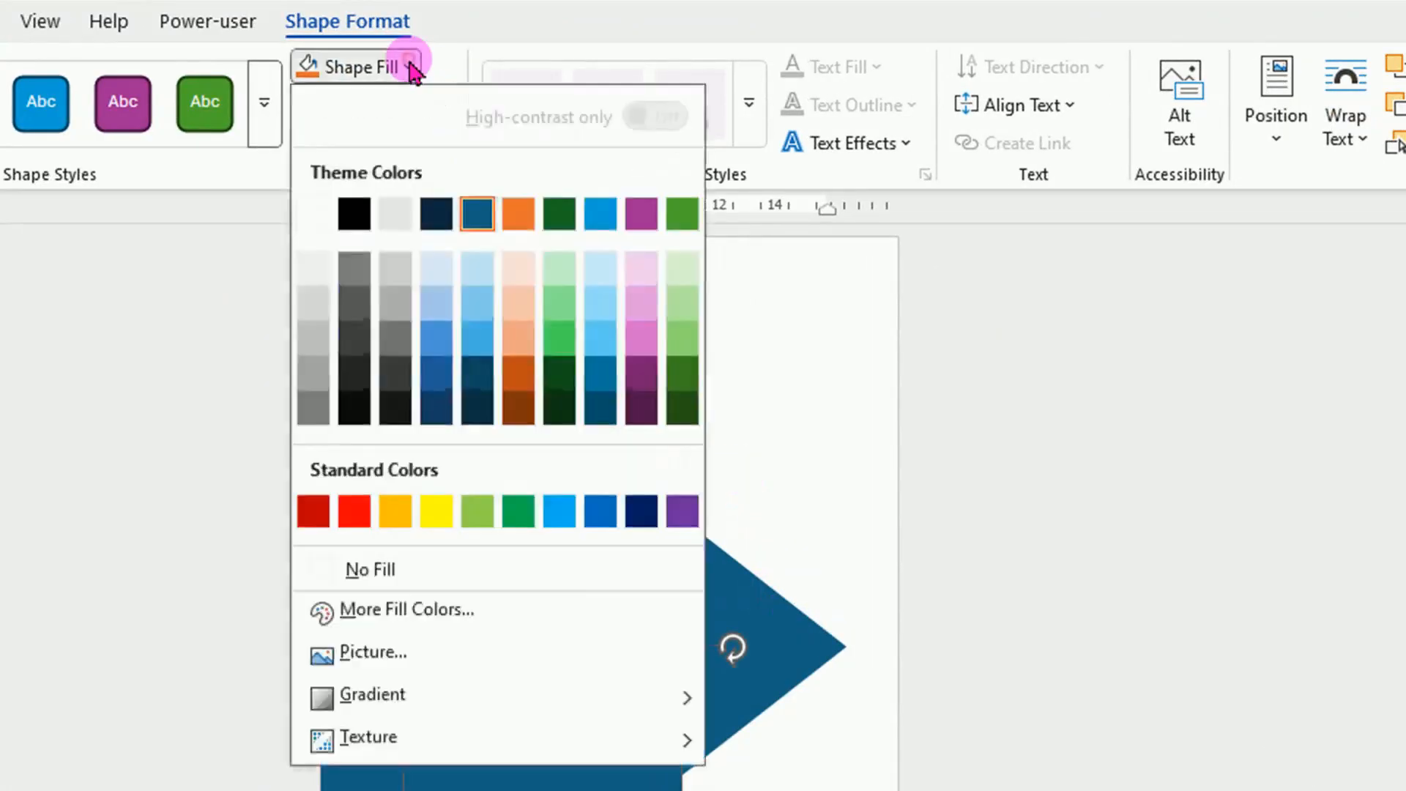
click(316, 300)
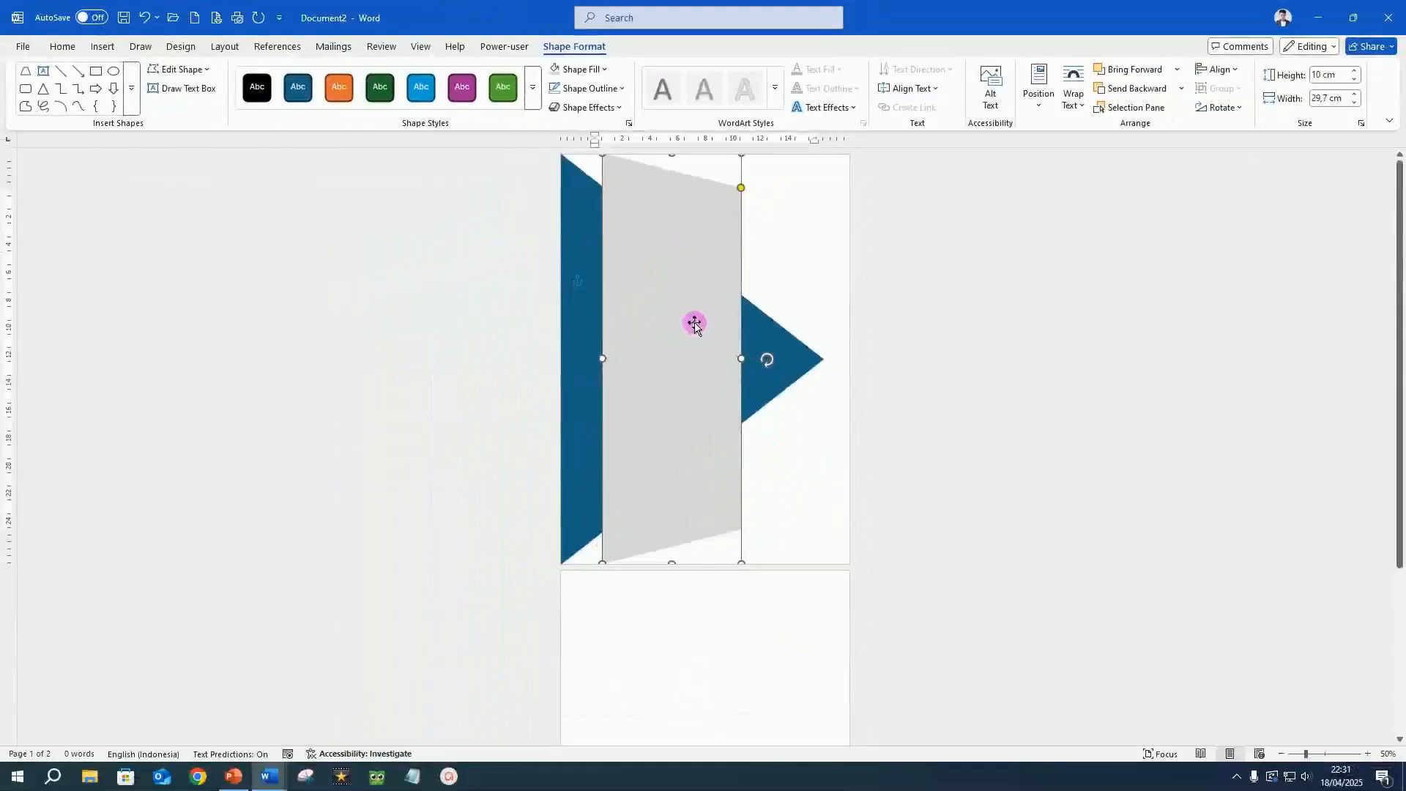
Move the grey trapezoid to the page's left edge and adjust its slanted sides to follow the triangle's edges.
drag(592, 568, 525, 571)
drag(663, 322, 651, 322)
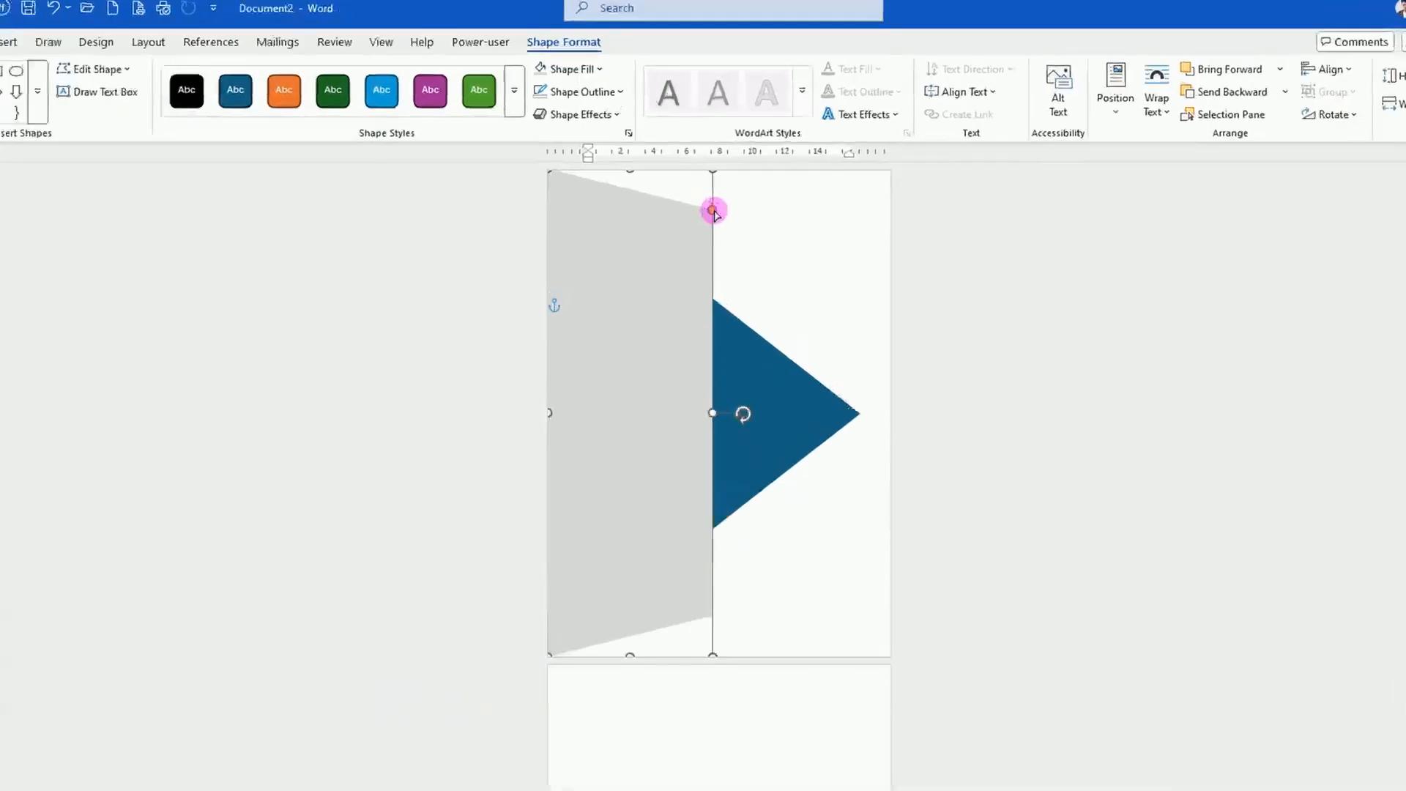
drag(769, 304, 757, 459)
Duplicate the grey trapezoid, shift the copy toward the triangle's tip, and set the copy's height to 4 cm with a smaller width.
key(ctrl+d)
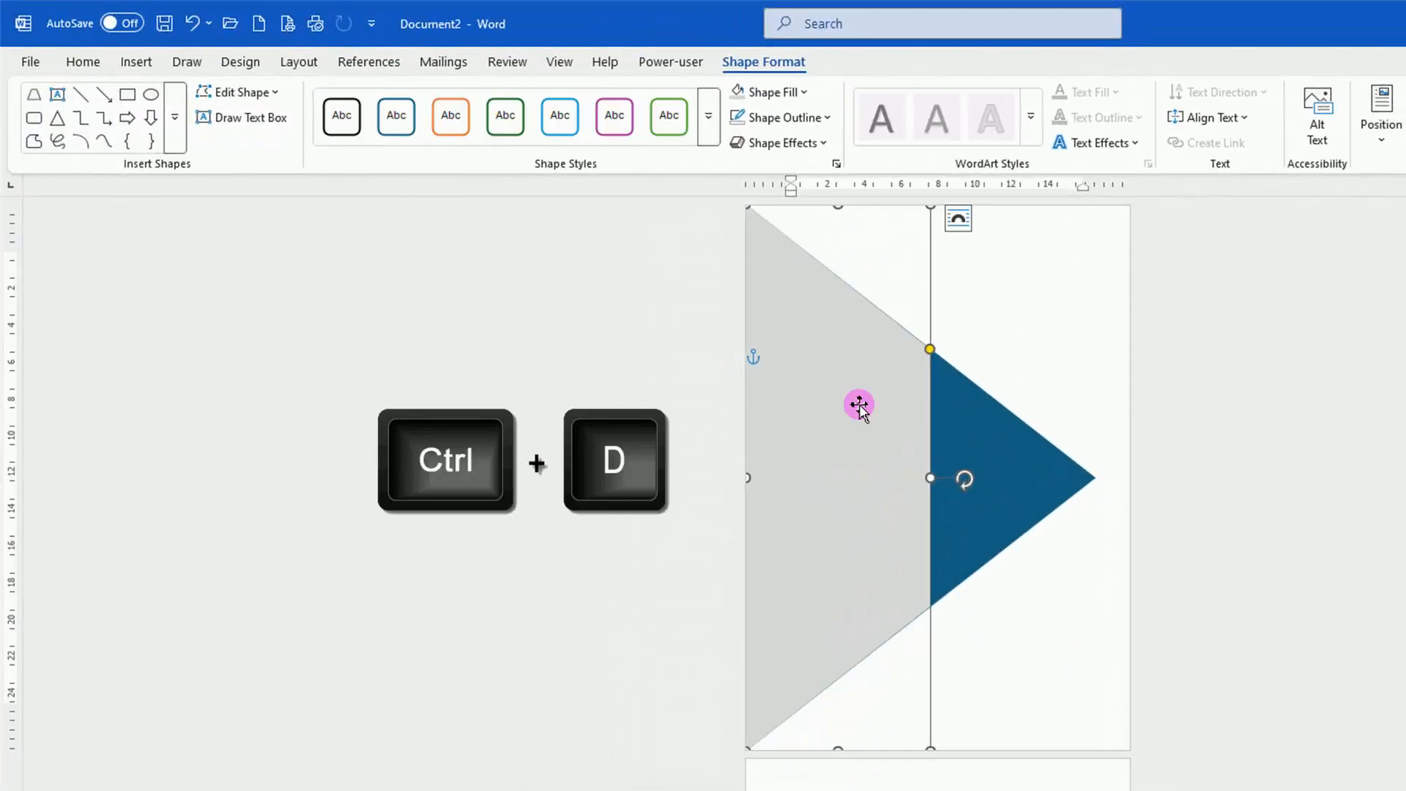
drag(859, 404, 979, 418)
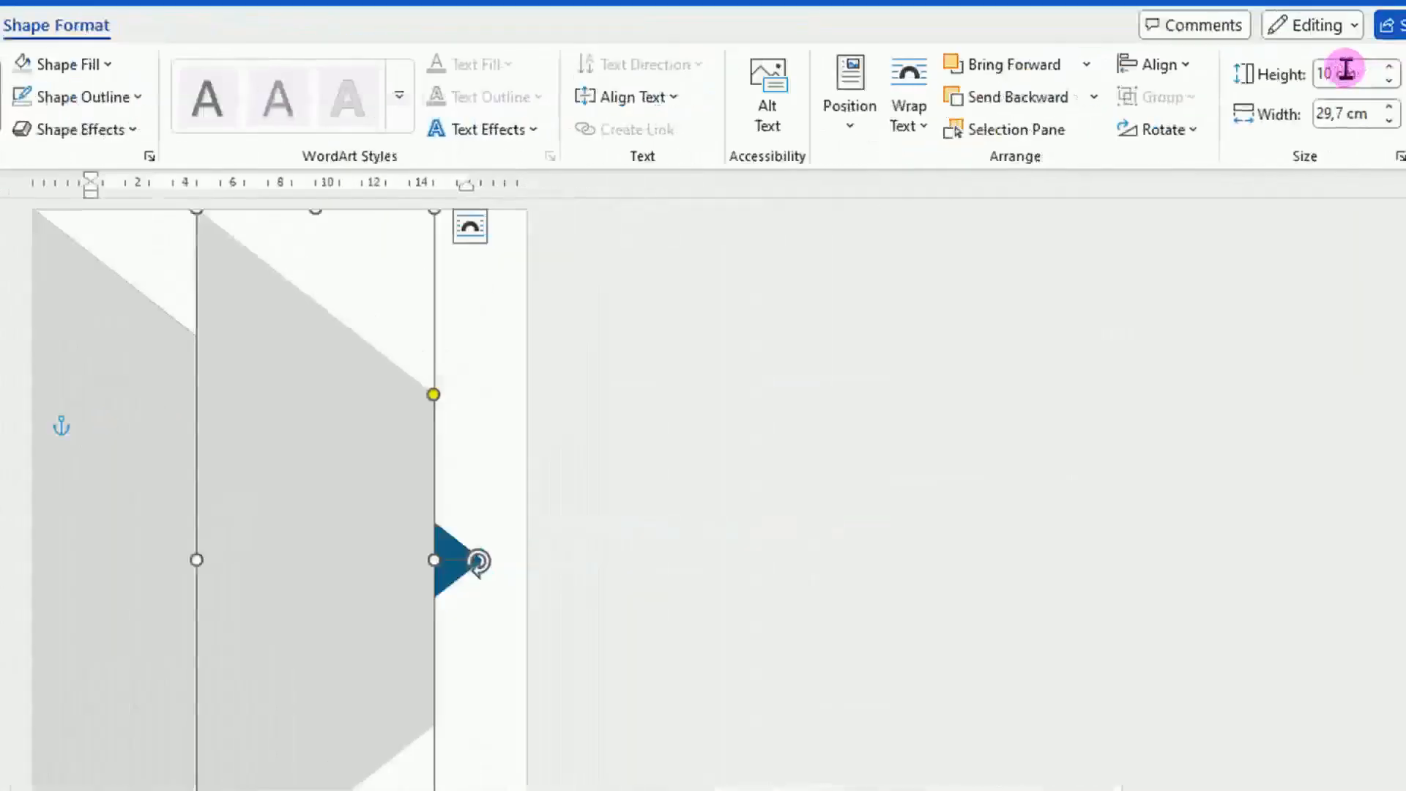
click(1263, 71)
text(4)
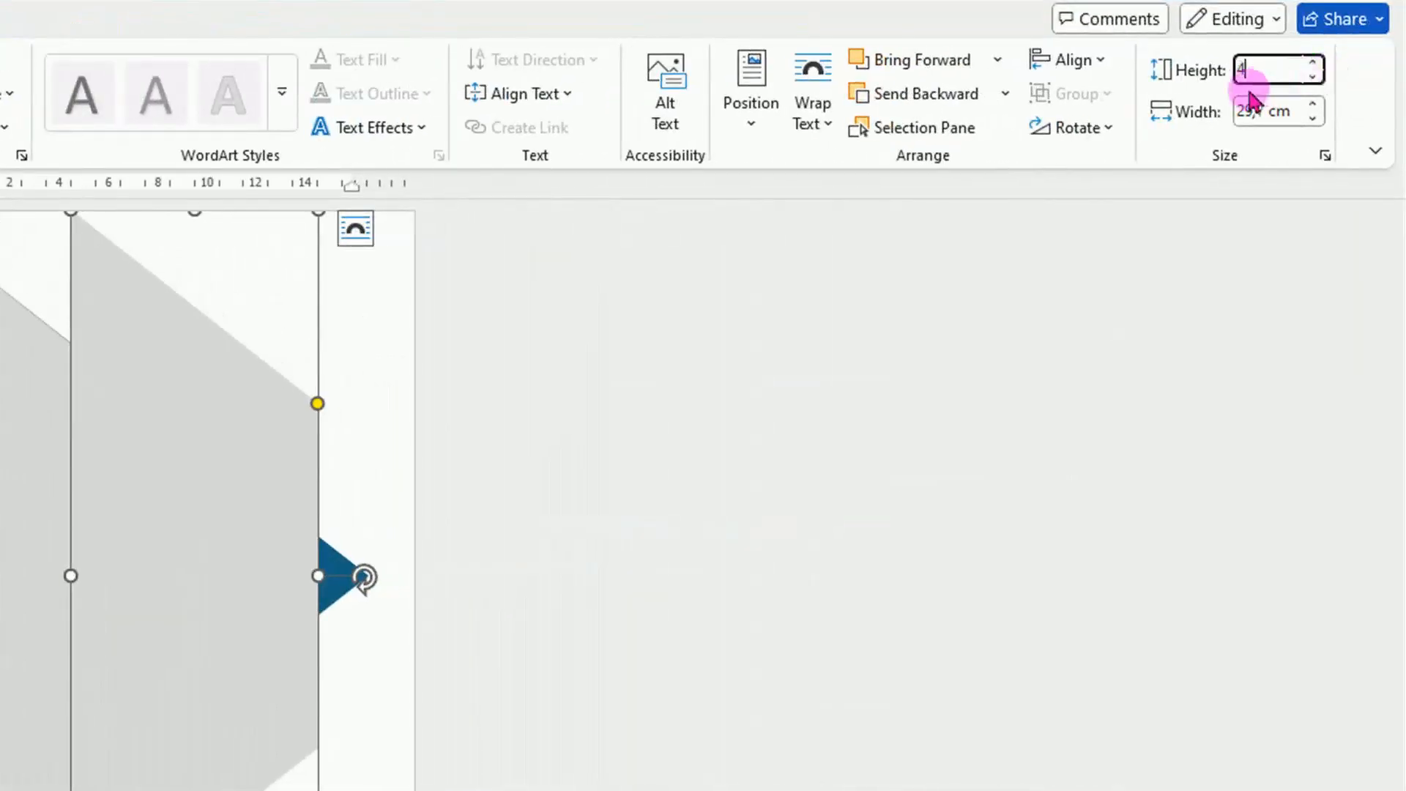
click(1241, 112)
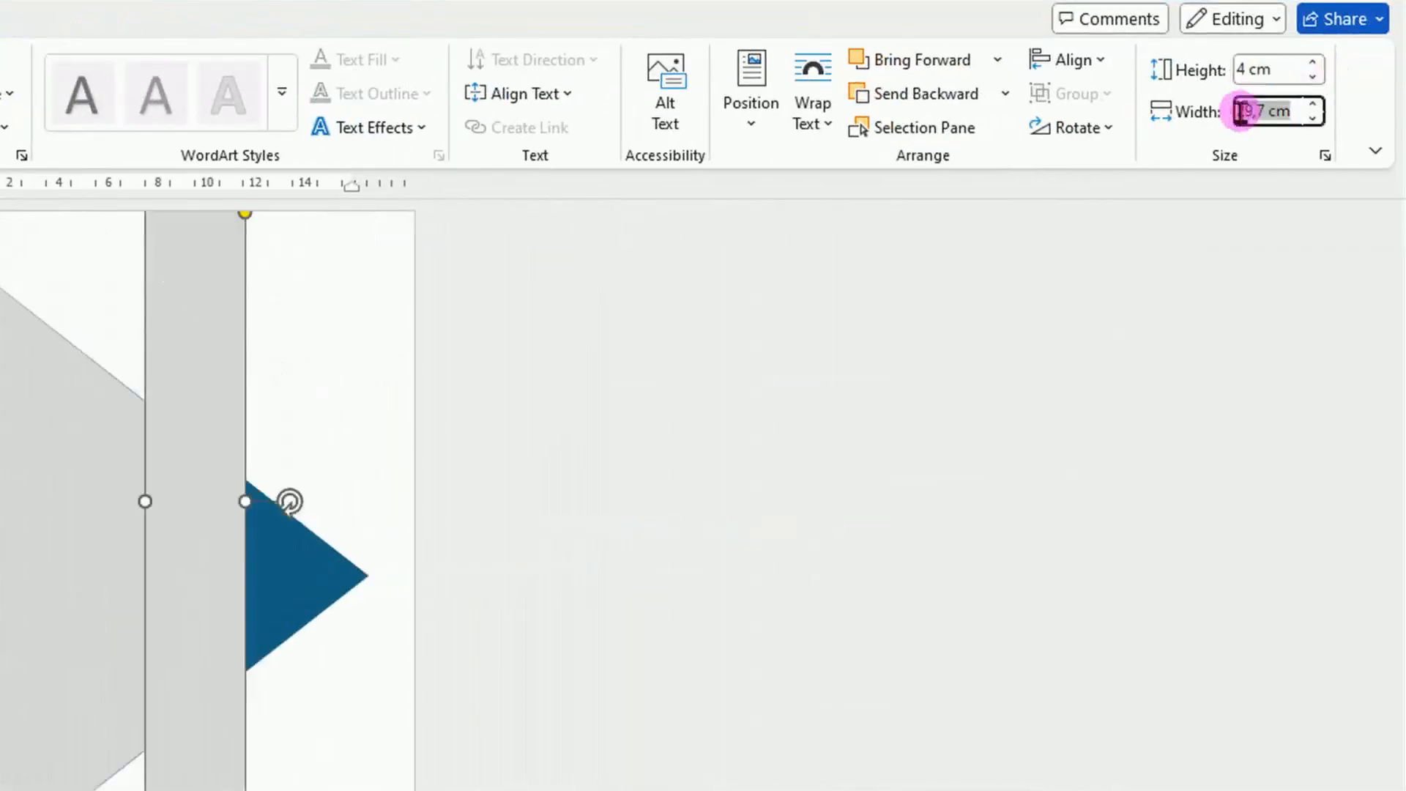
text(12)
key(Return)
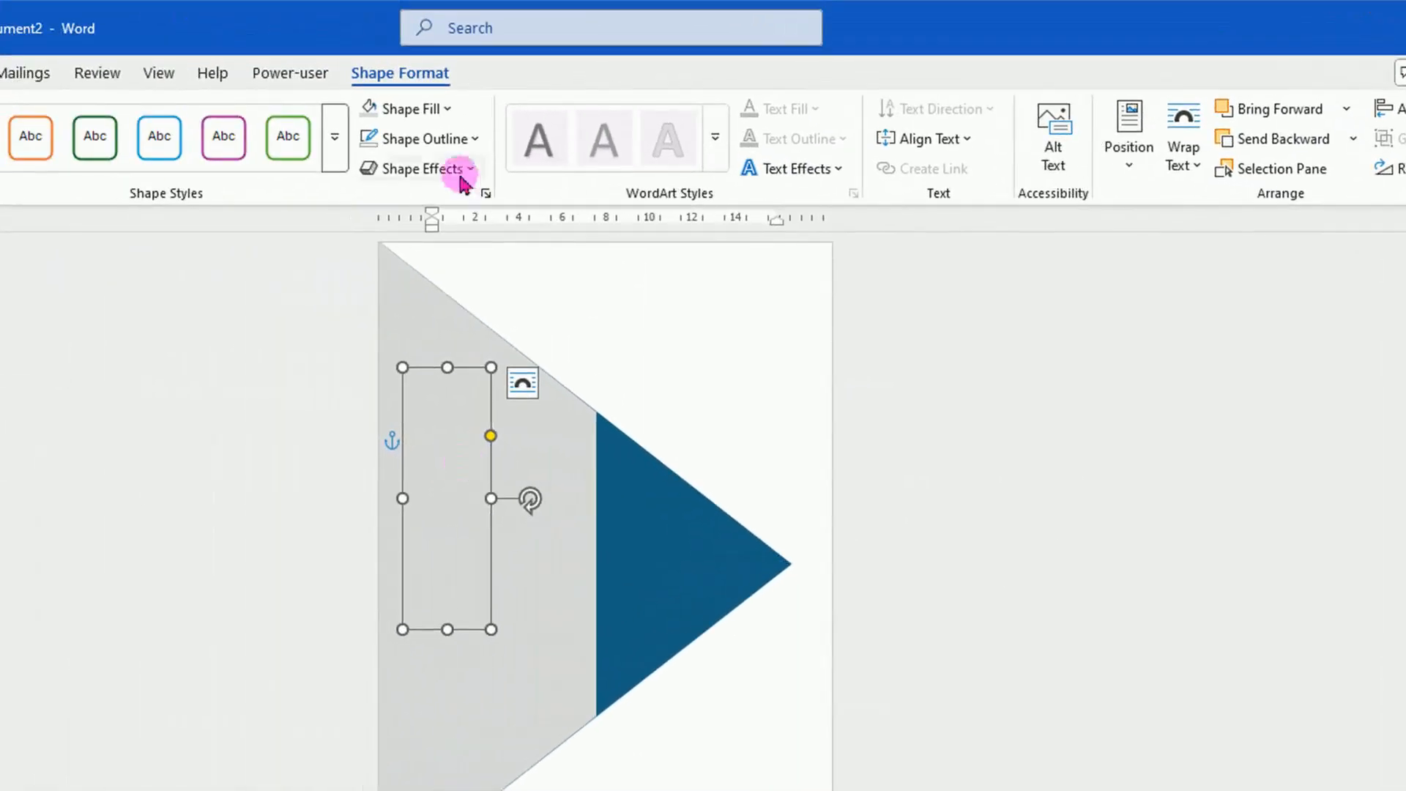
Fill the small trapezoid with White, Background 1, Darker 5% and move it to the page's left edge.
click(449, 110)
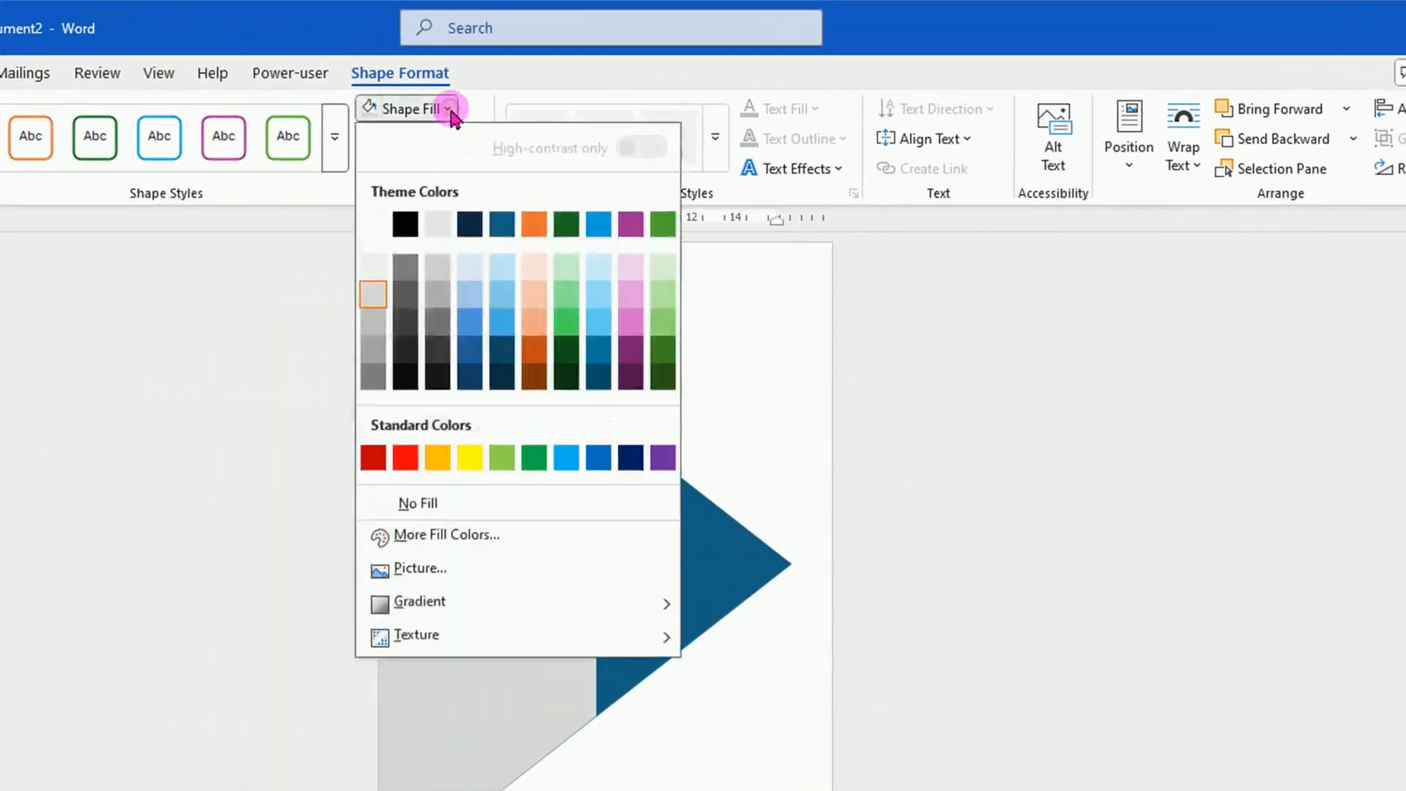
click(374, 270)
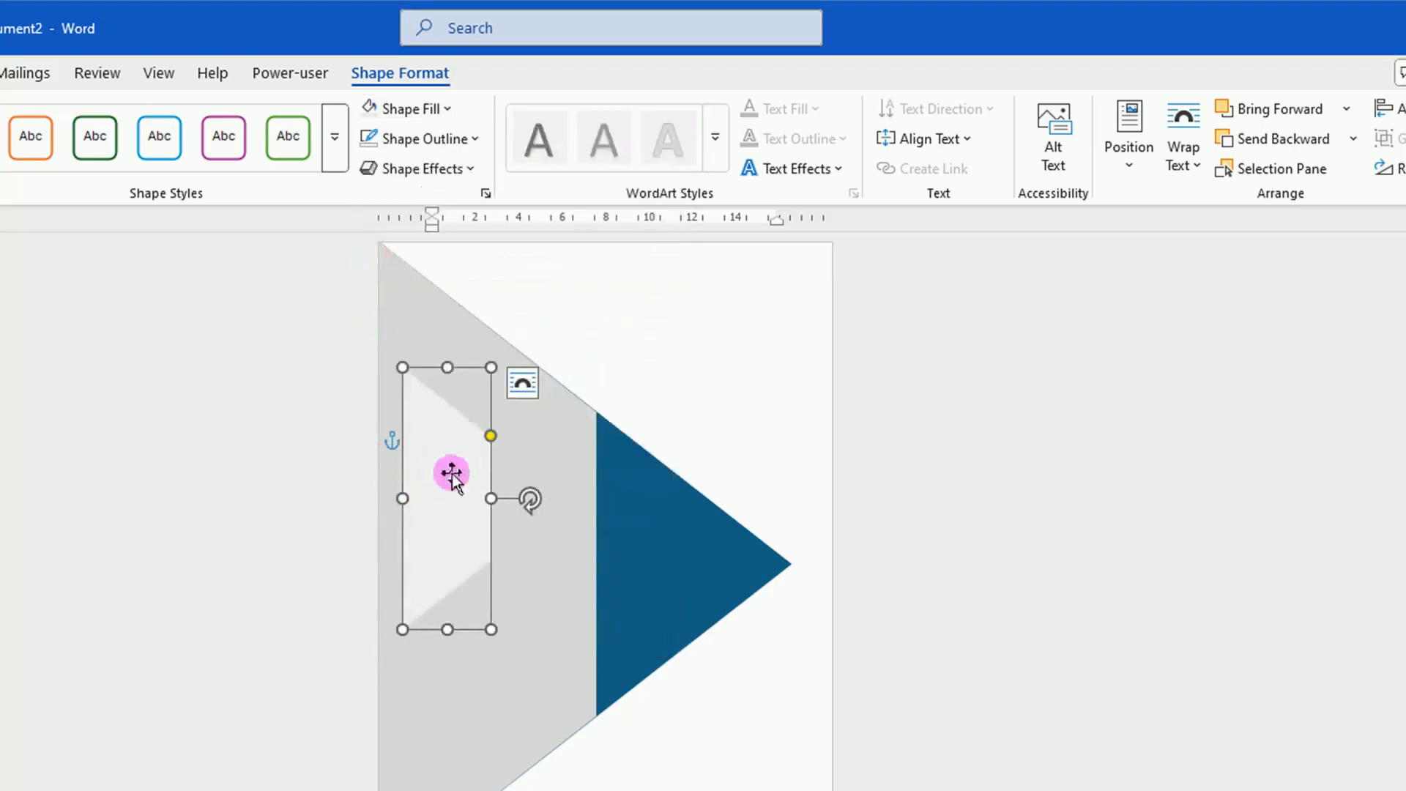
drag(447, 480, 417, 560)
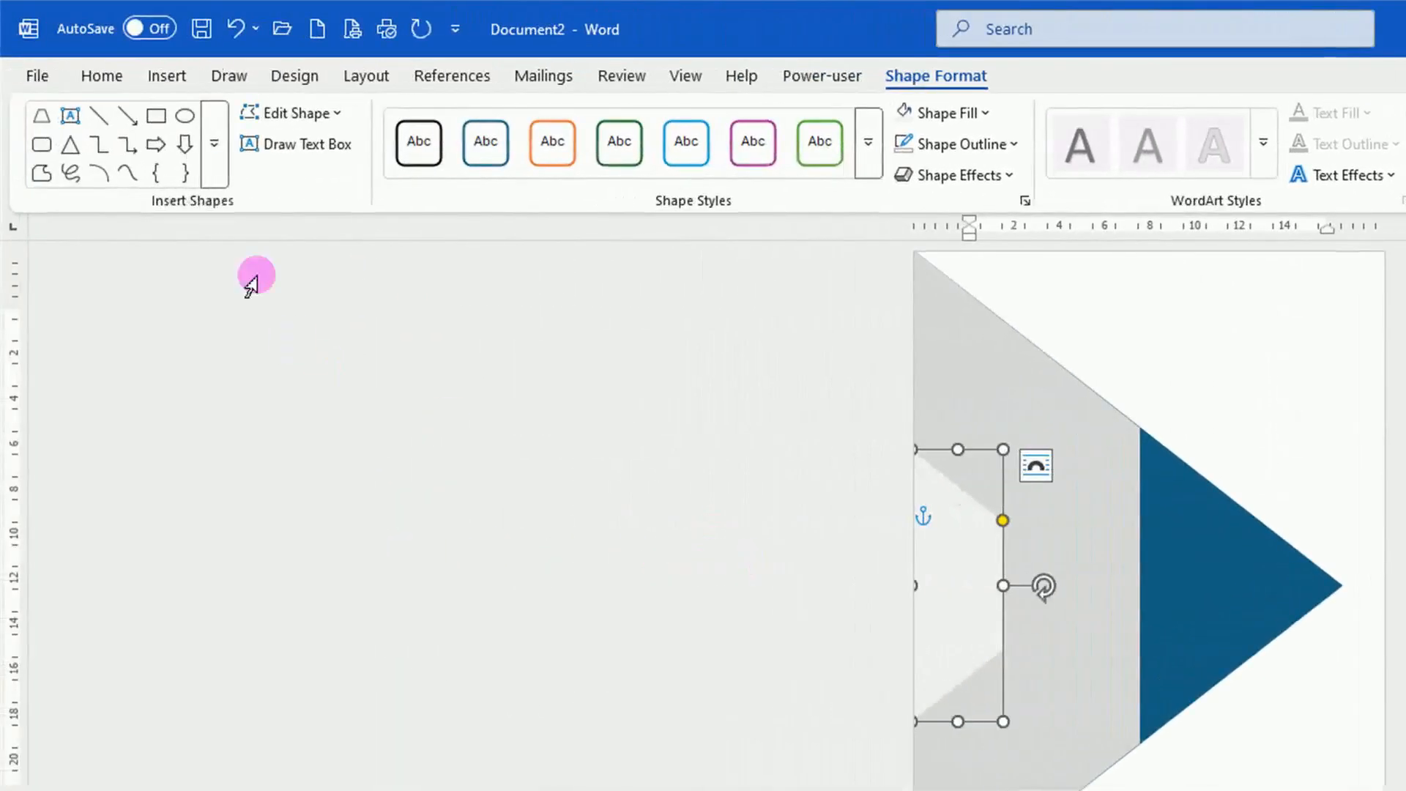
Draw a parallelogram about 9.4 cm wide and 3 cm high in the page's blank upper area and remove its outline.
click(214, 143)
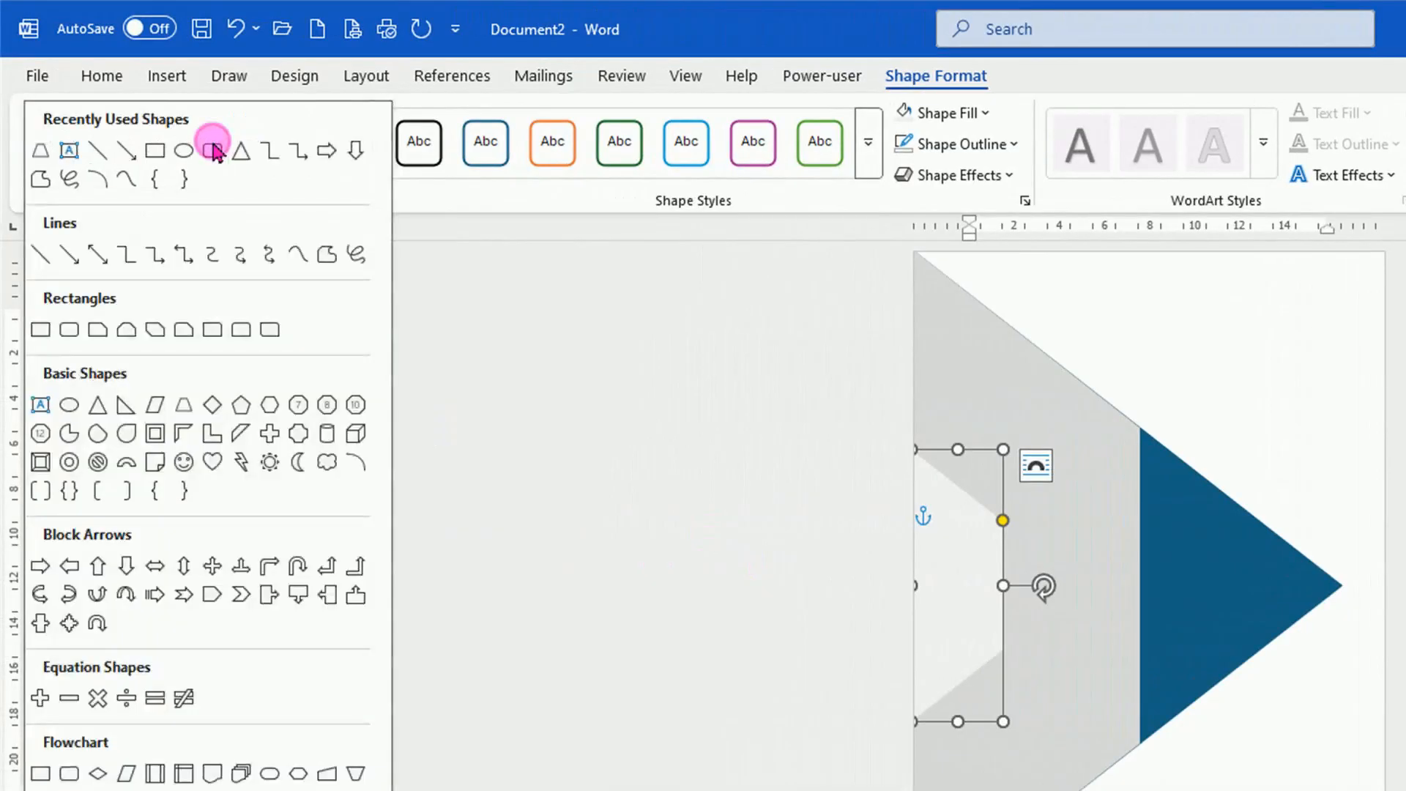
click(155, 407)
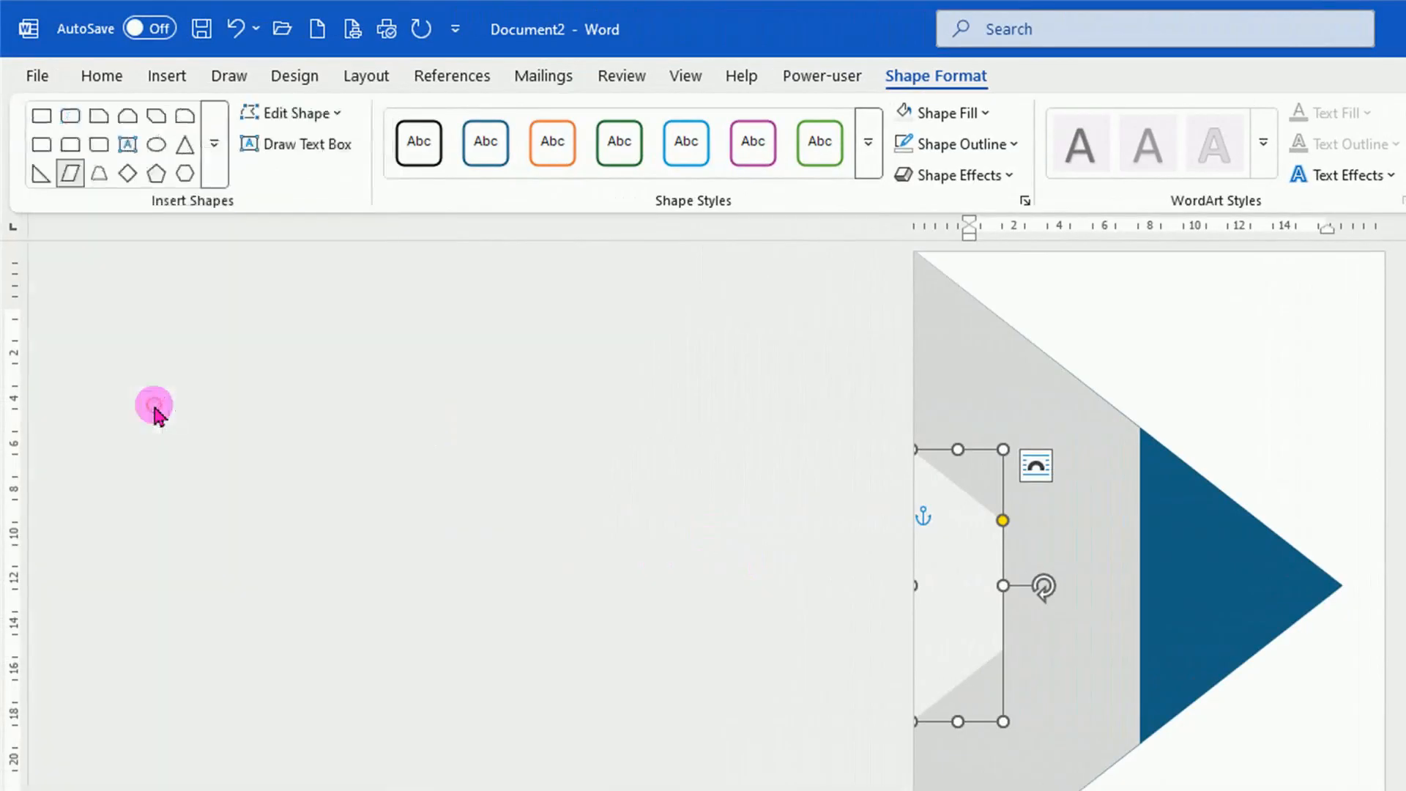
drag(1092, 328, 1304, 398)
scroll(1304, 398, up, 5)
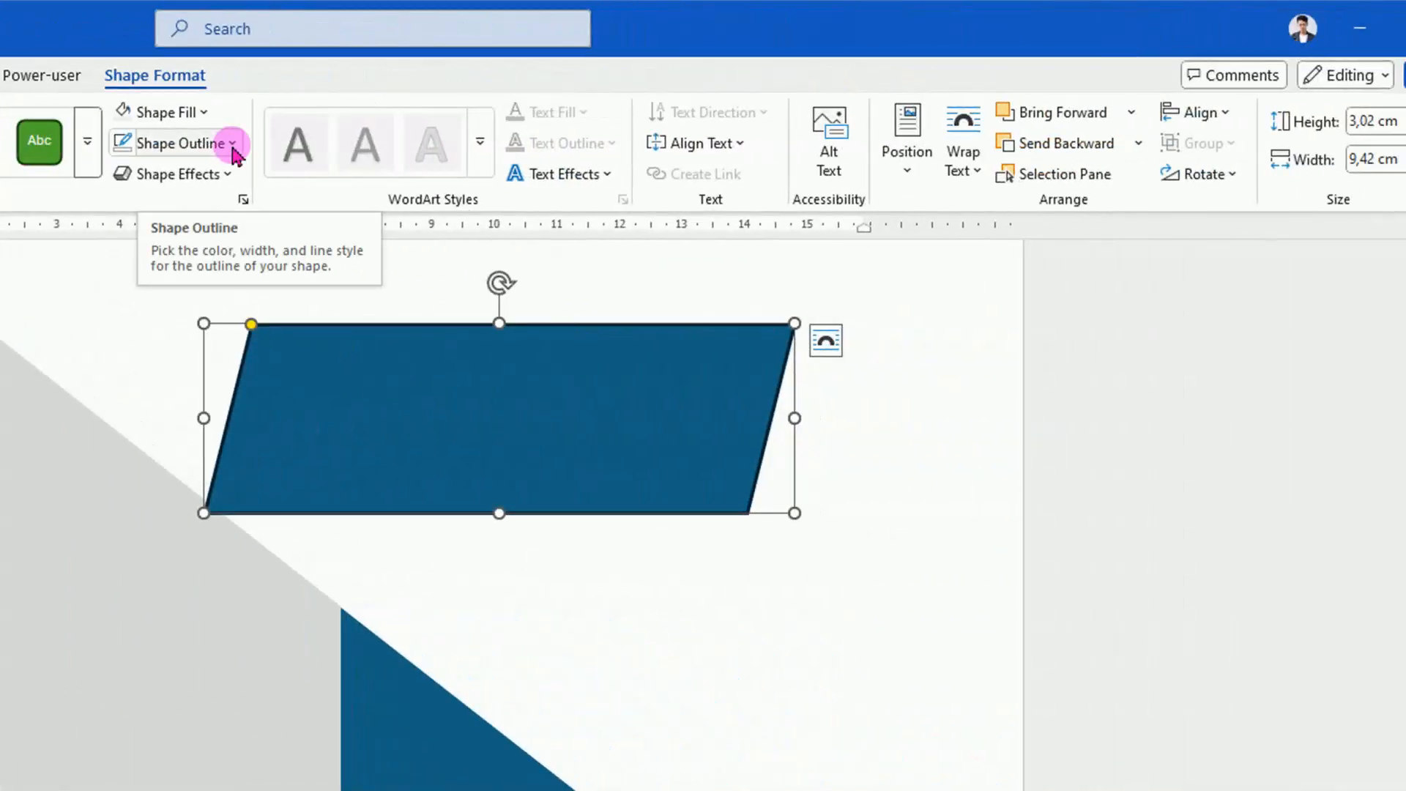
click(233, 149)
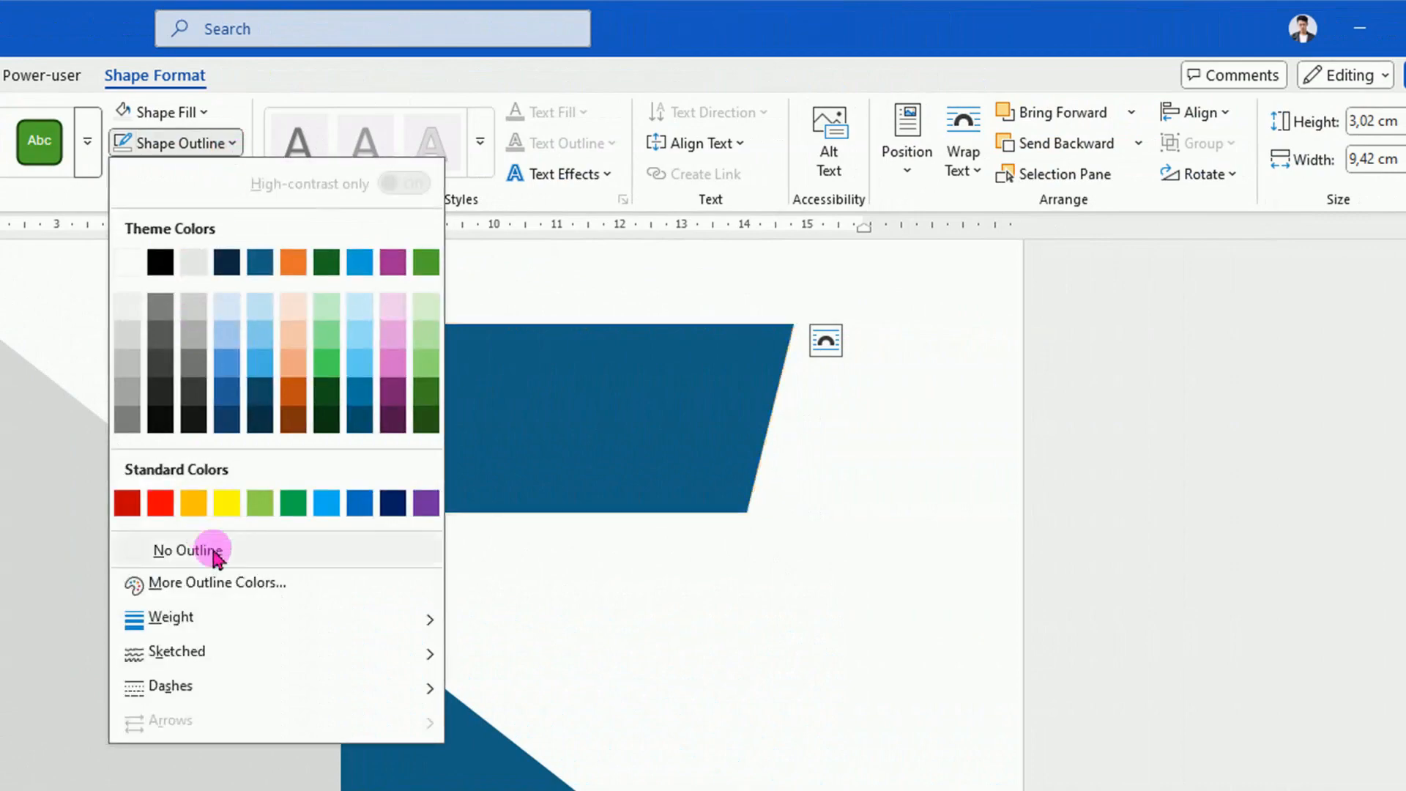
click(217, 553)
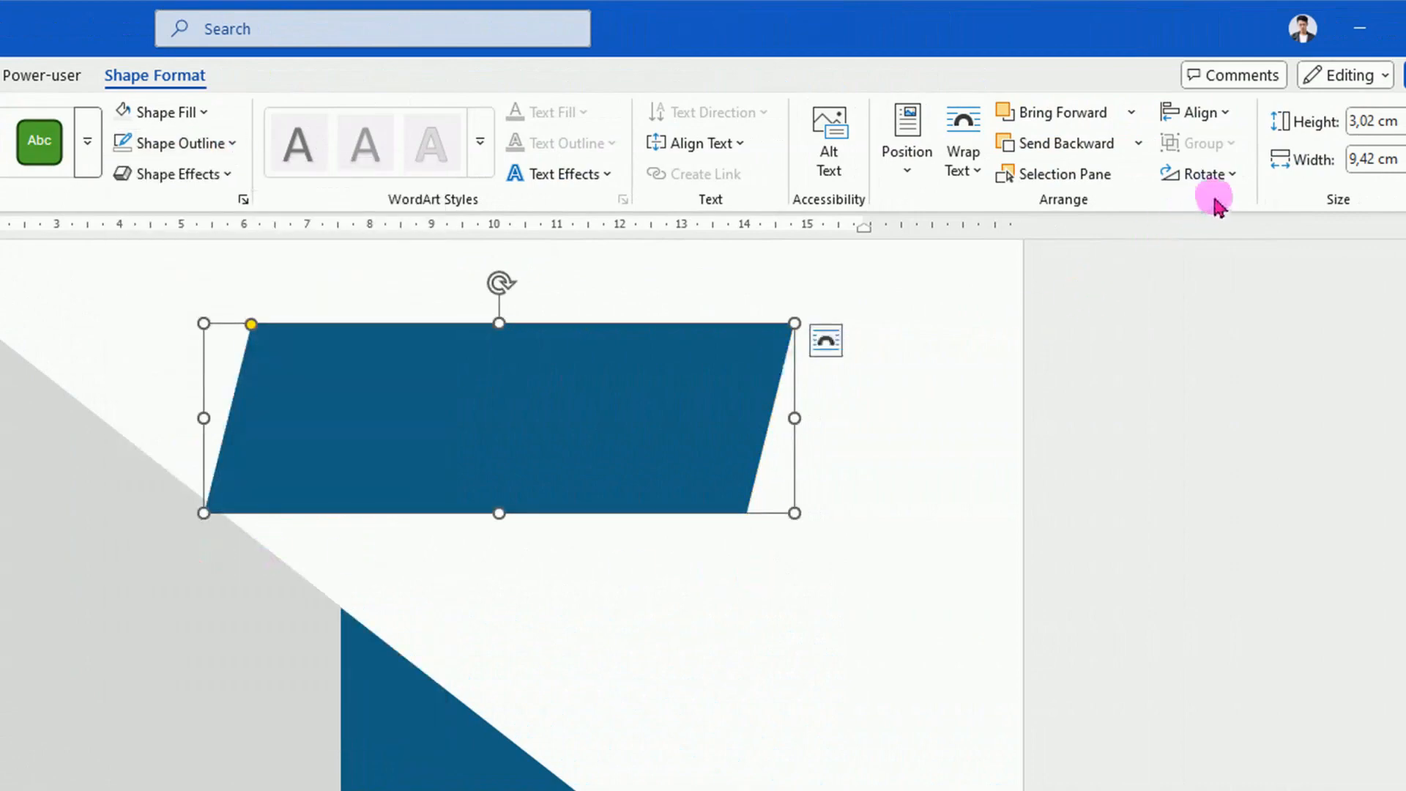
Rotate the parallelogram right 90° and fit it at the page's left edge as a slanted band parallel to the triangle's upper edge.
click(1237, 178)
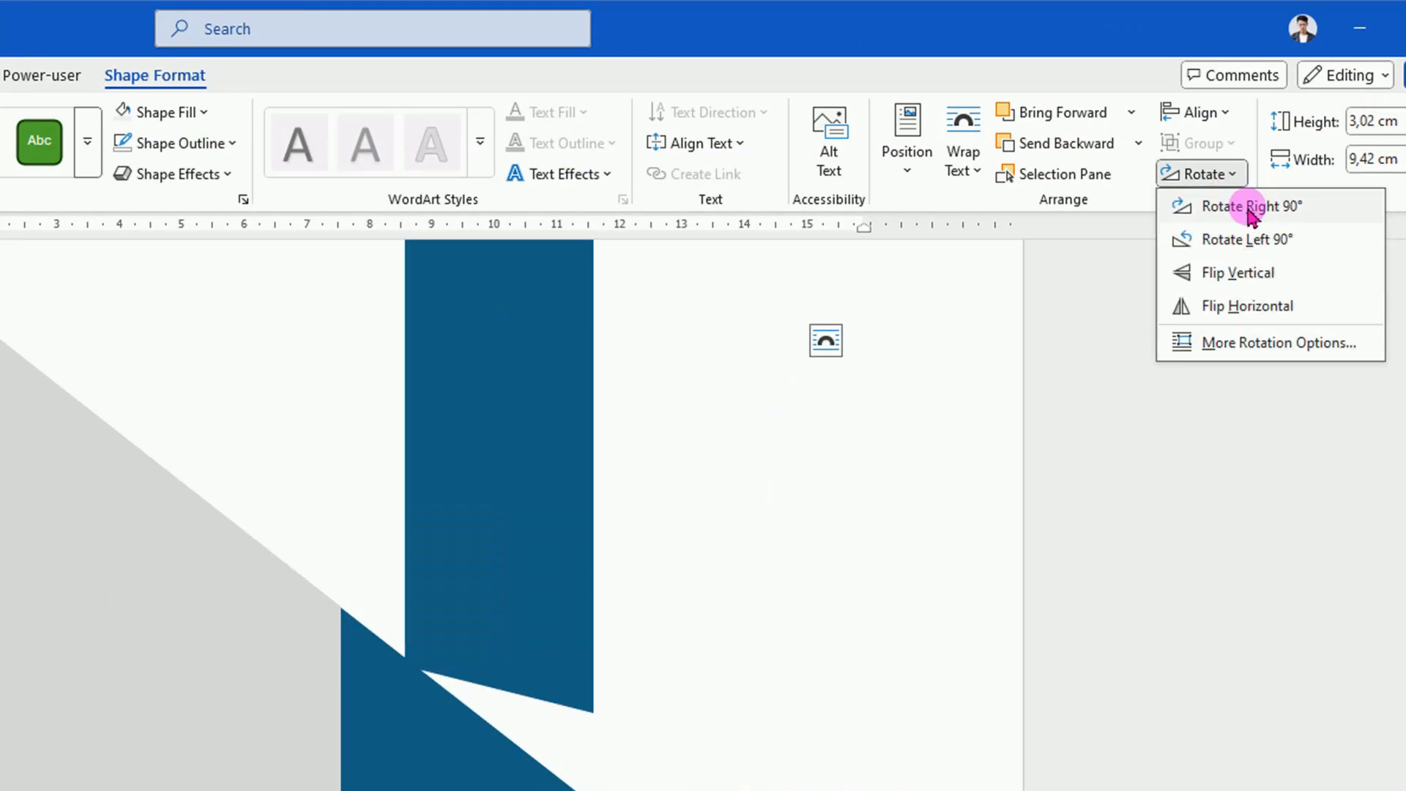
click(1251, 207)
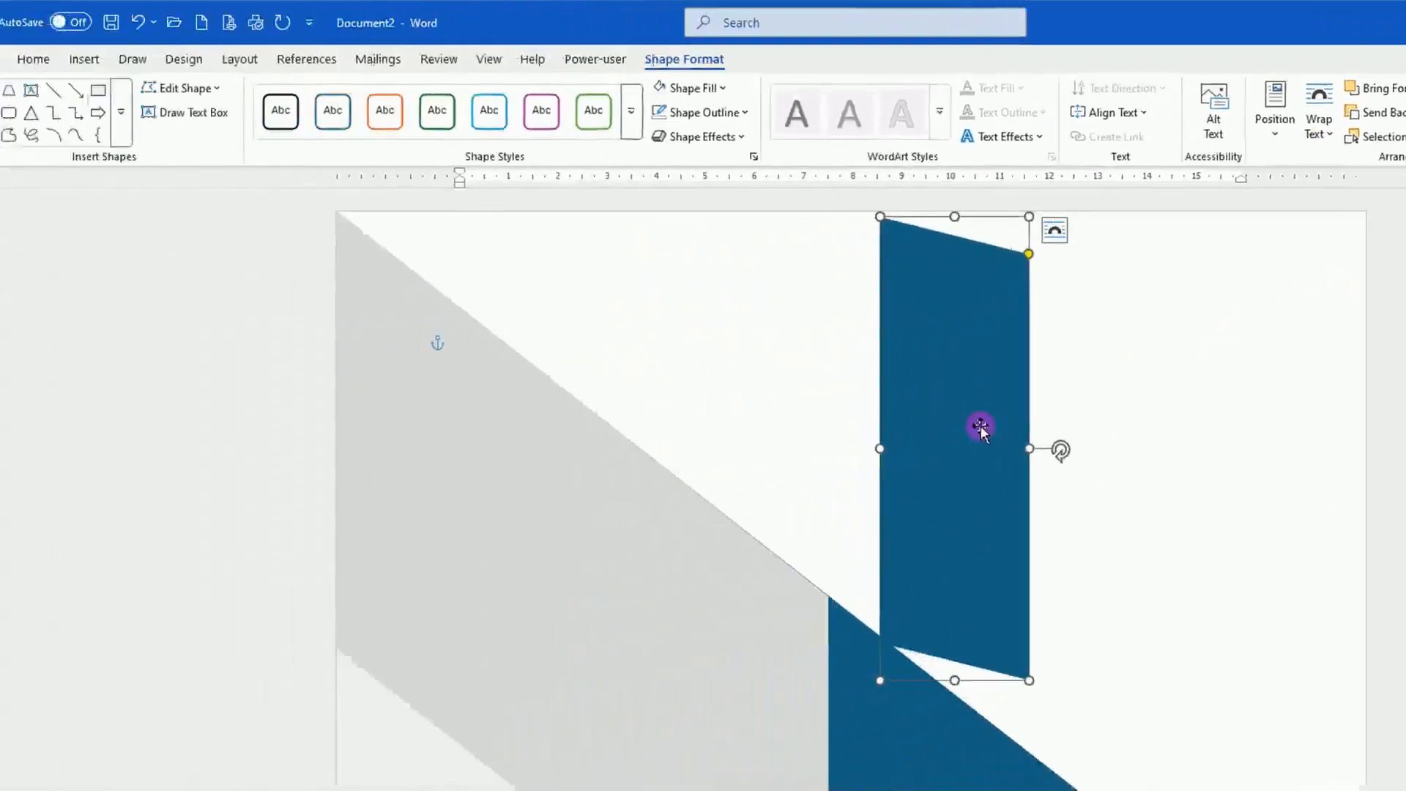
drag(981, 427, 815, 584)
drag(814, 410, 736, 616)
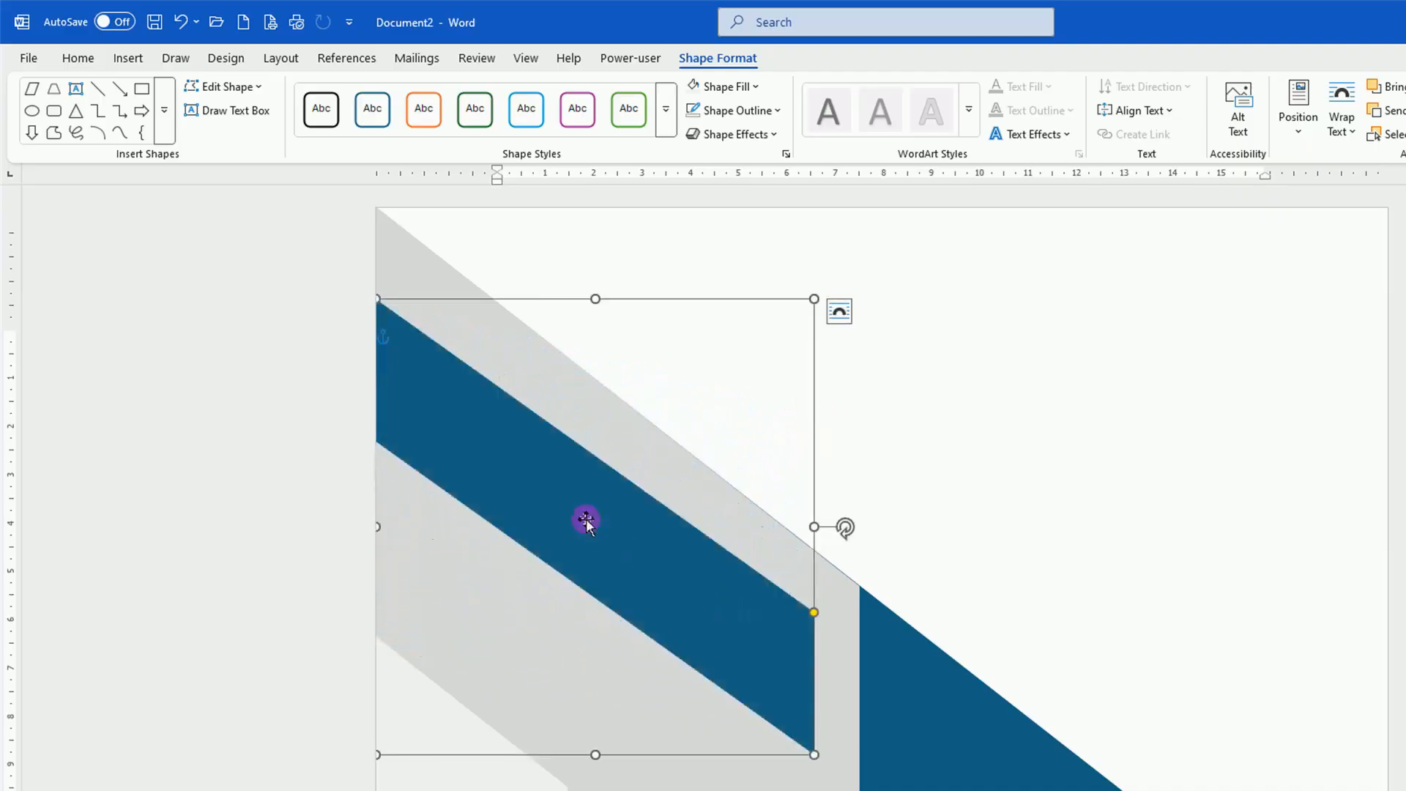
drag(584, 518, 586, 435)
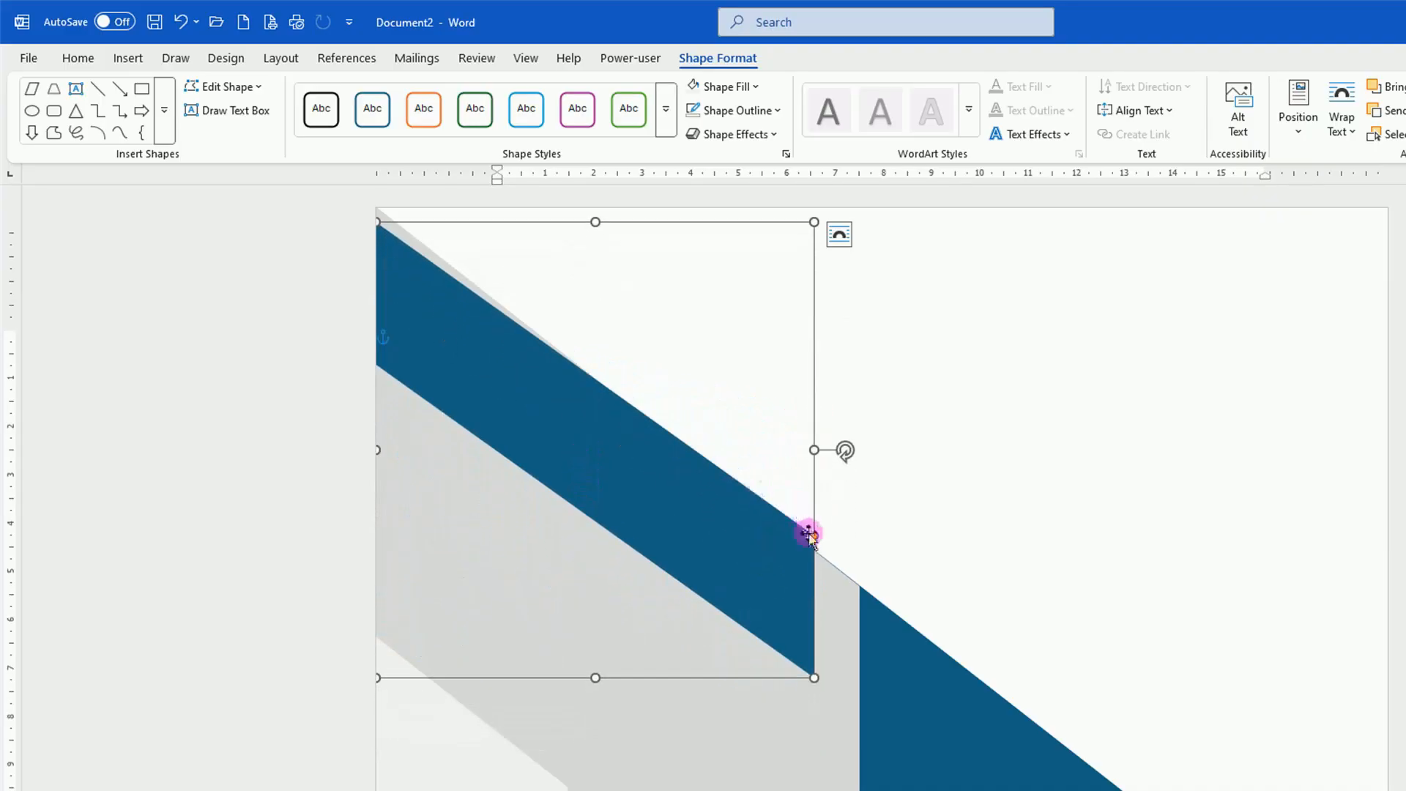
drag(815, 537, 815, 558)
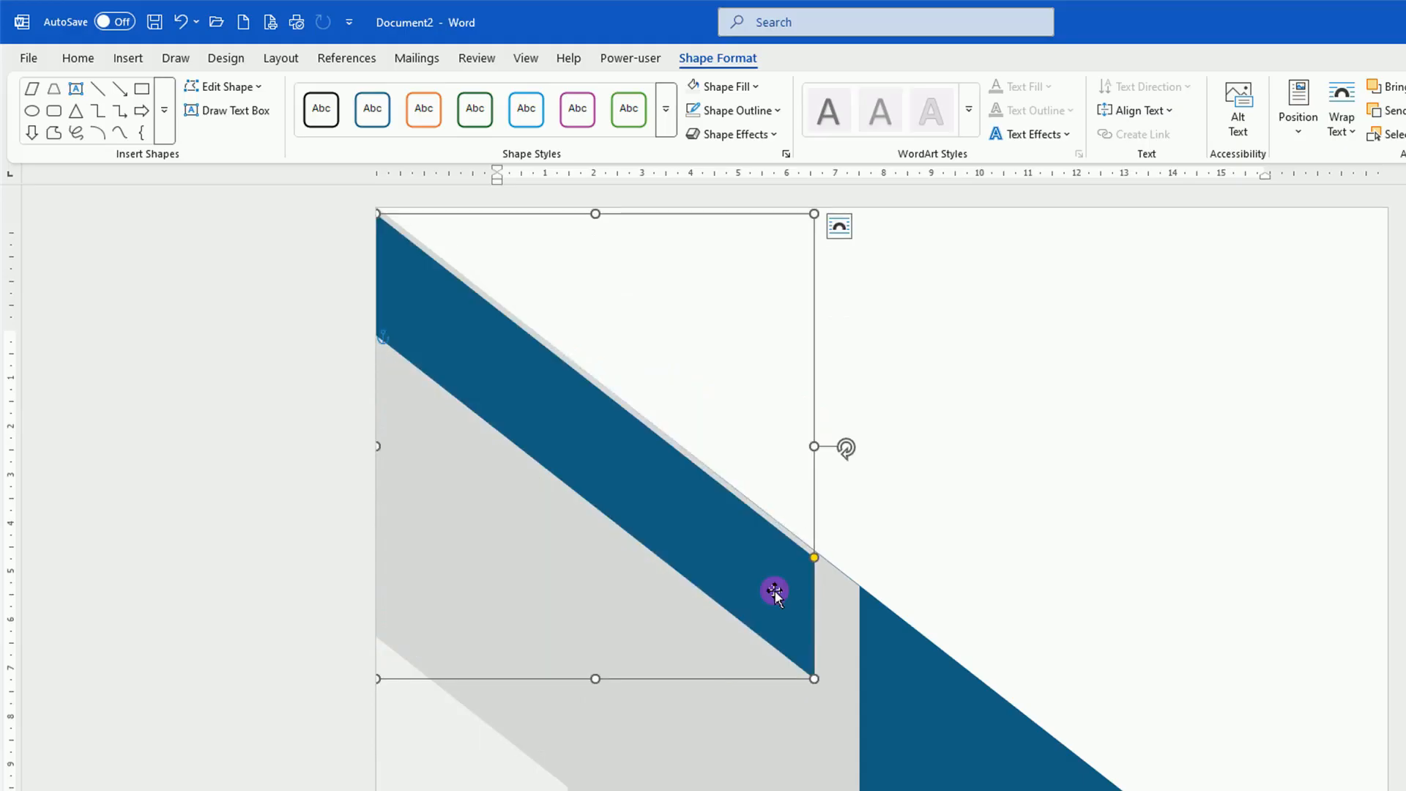
Open the parallelogram's detailed shape formatting and move it to the blank upper-right area of the page.
right_click(775, 594)
click(868, 576)
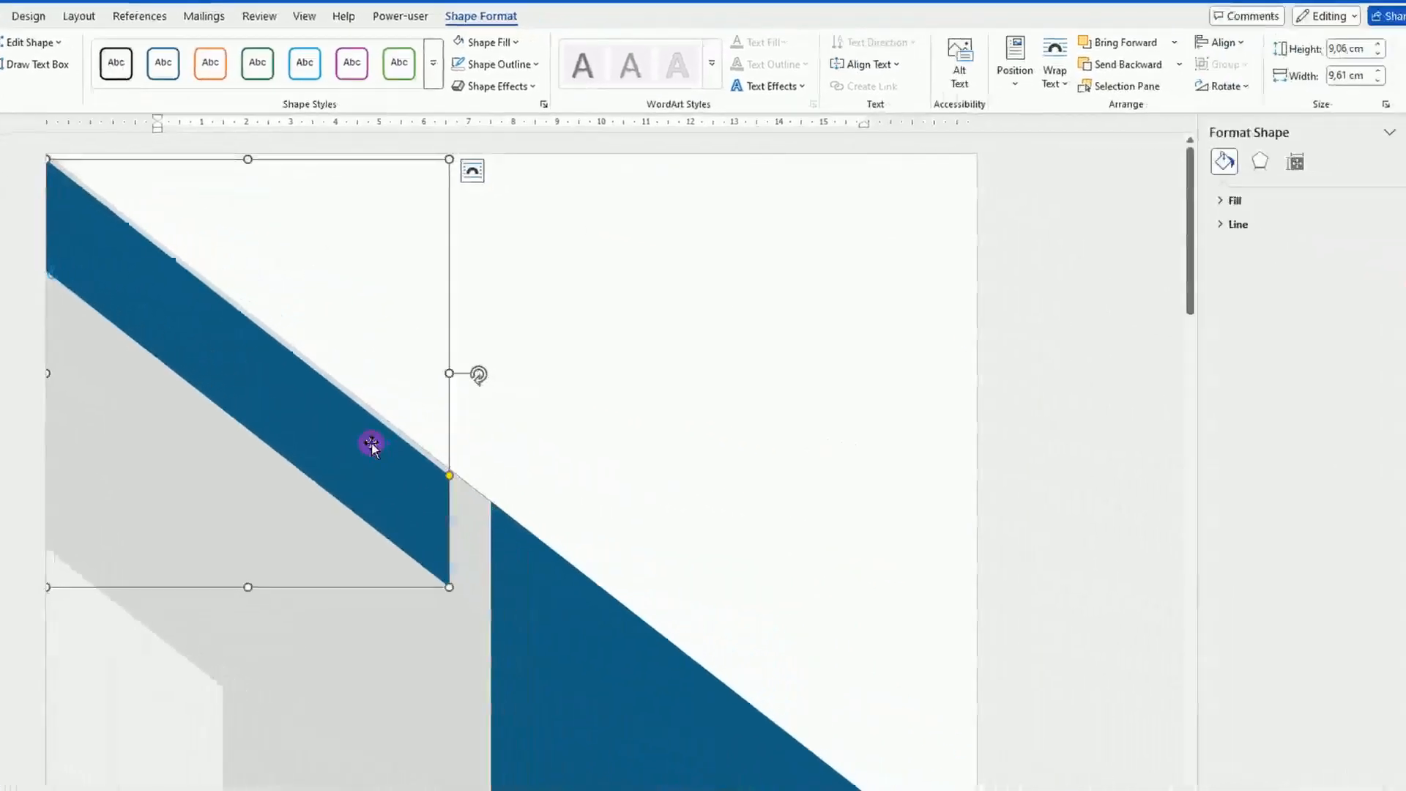
drag(336, 447, 936, 410)
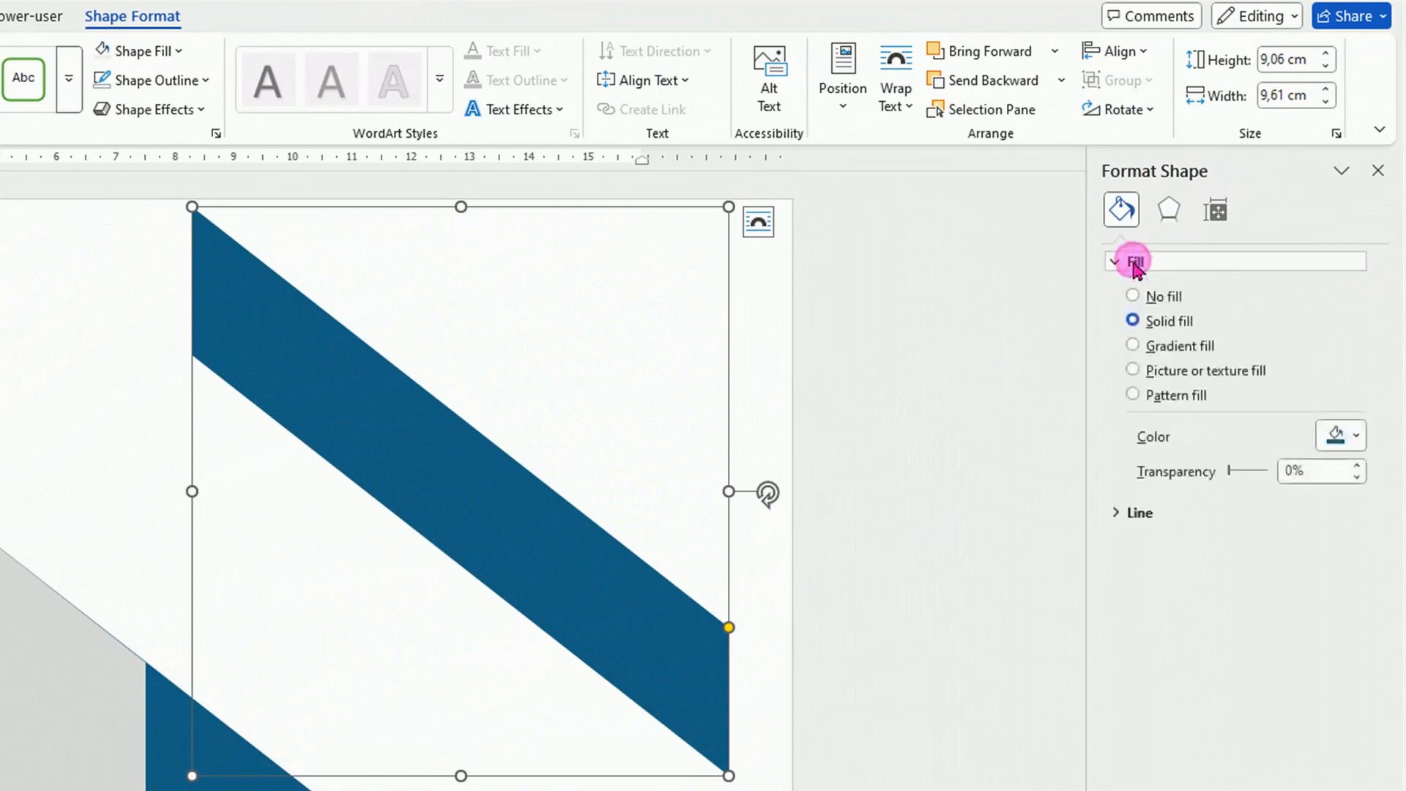
Give the parallelogram a gradient fill reduced to two stops, with the first stop at position 0%.
click(1133, 346)
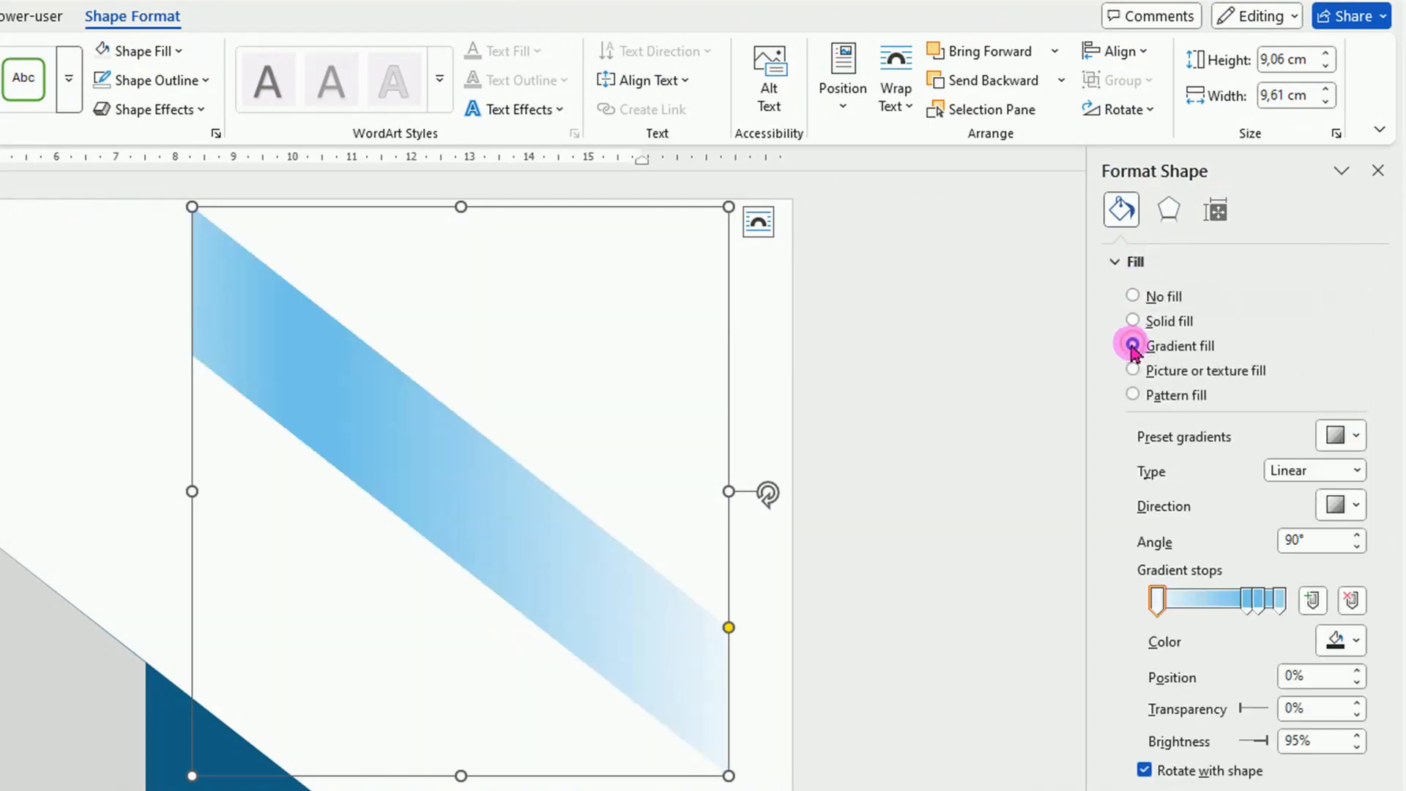
click(1352, 599)
click(1257, 606)
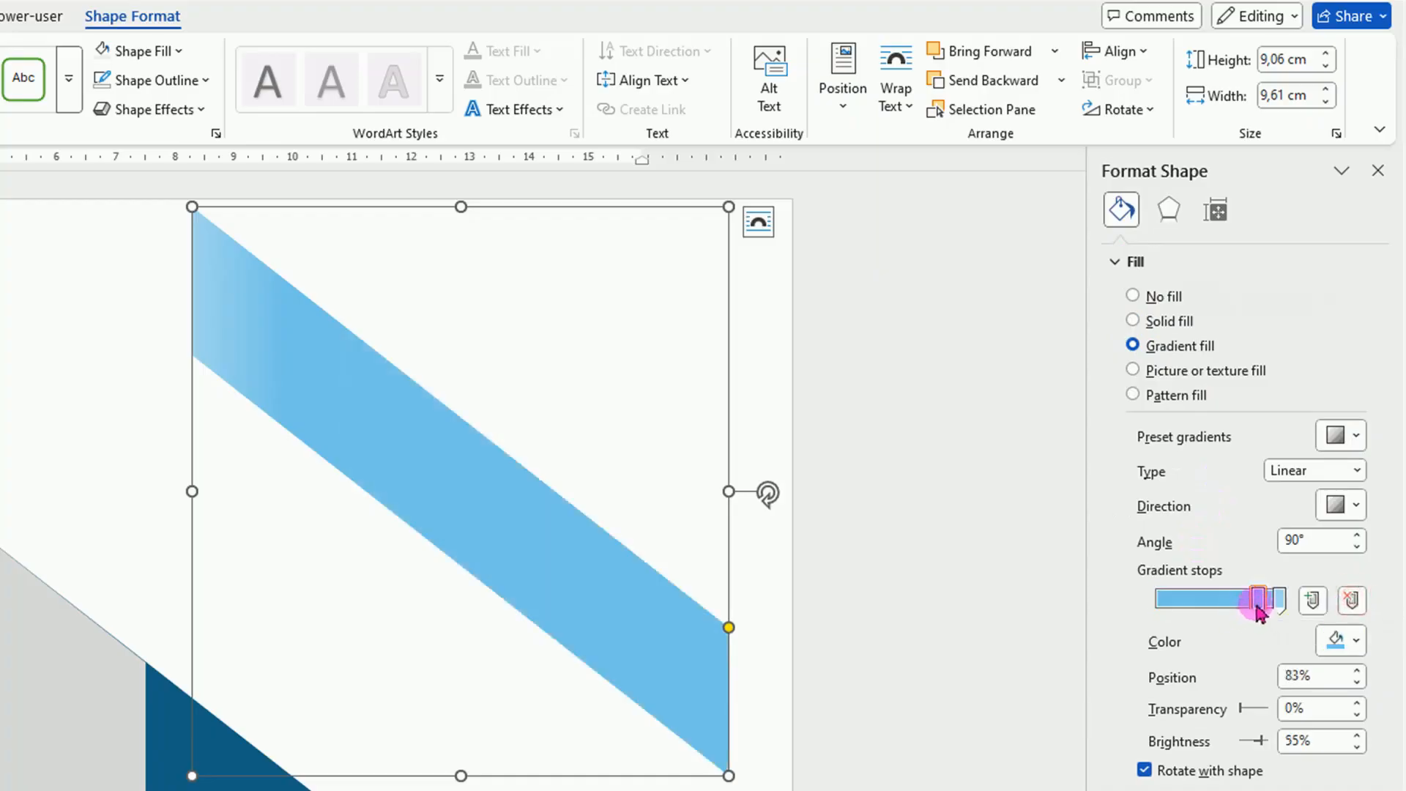
drag(1257, 612, 1146, 613)
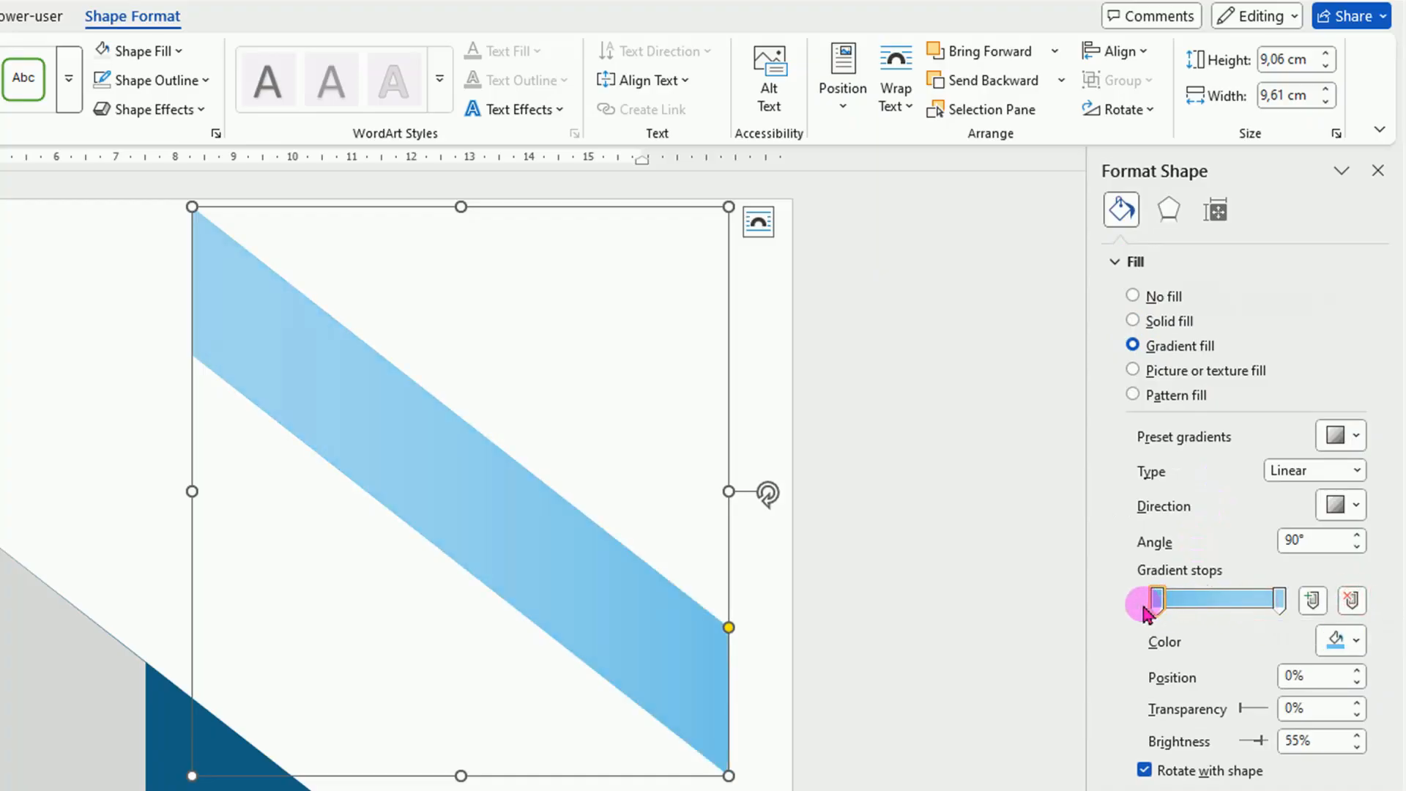
Set the 100% gradient stop of the parallelogram to a deep red from the standard colour hexagon.
click(1279, 603)
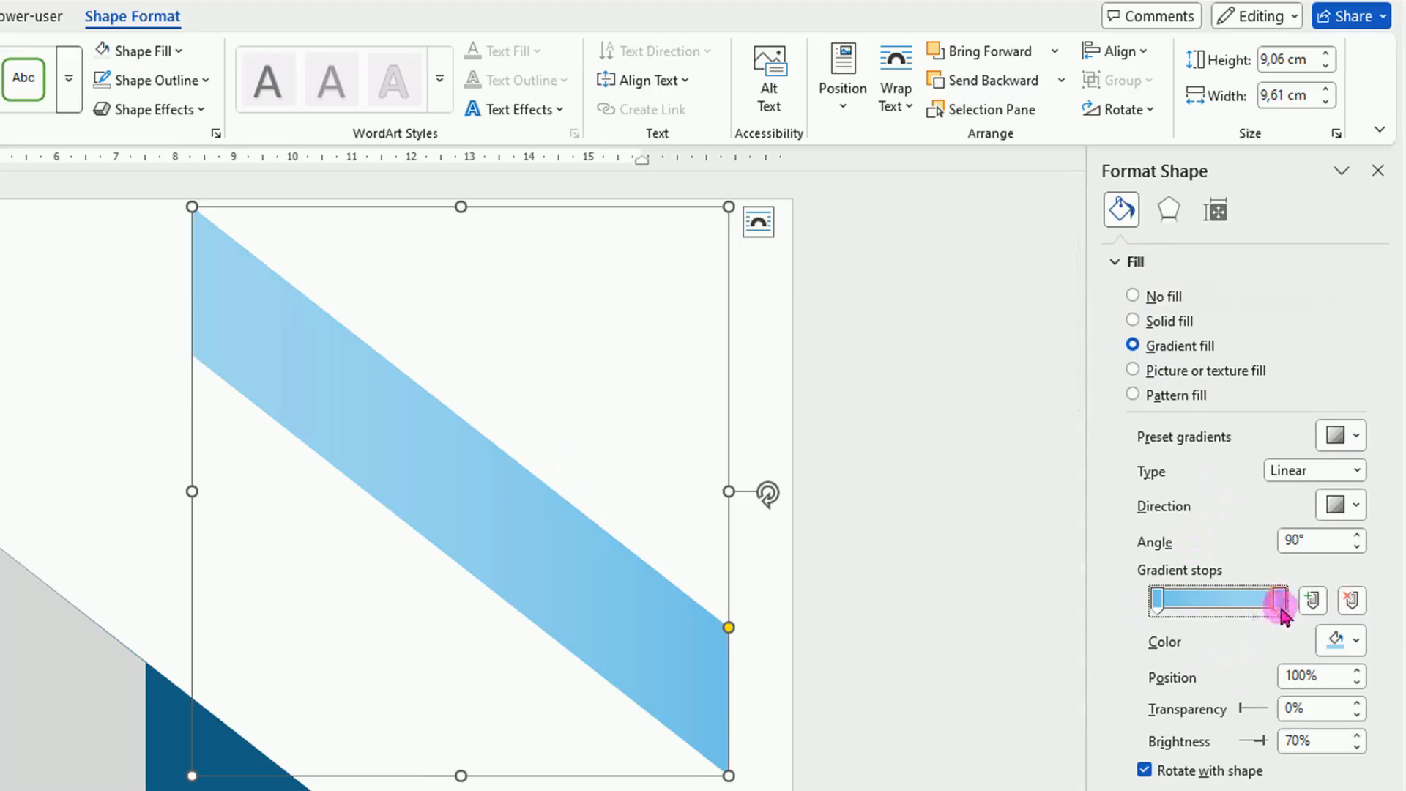
click(1356, 647)
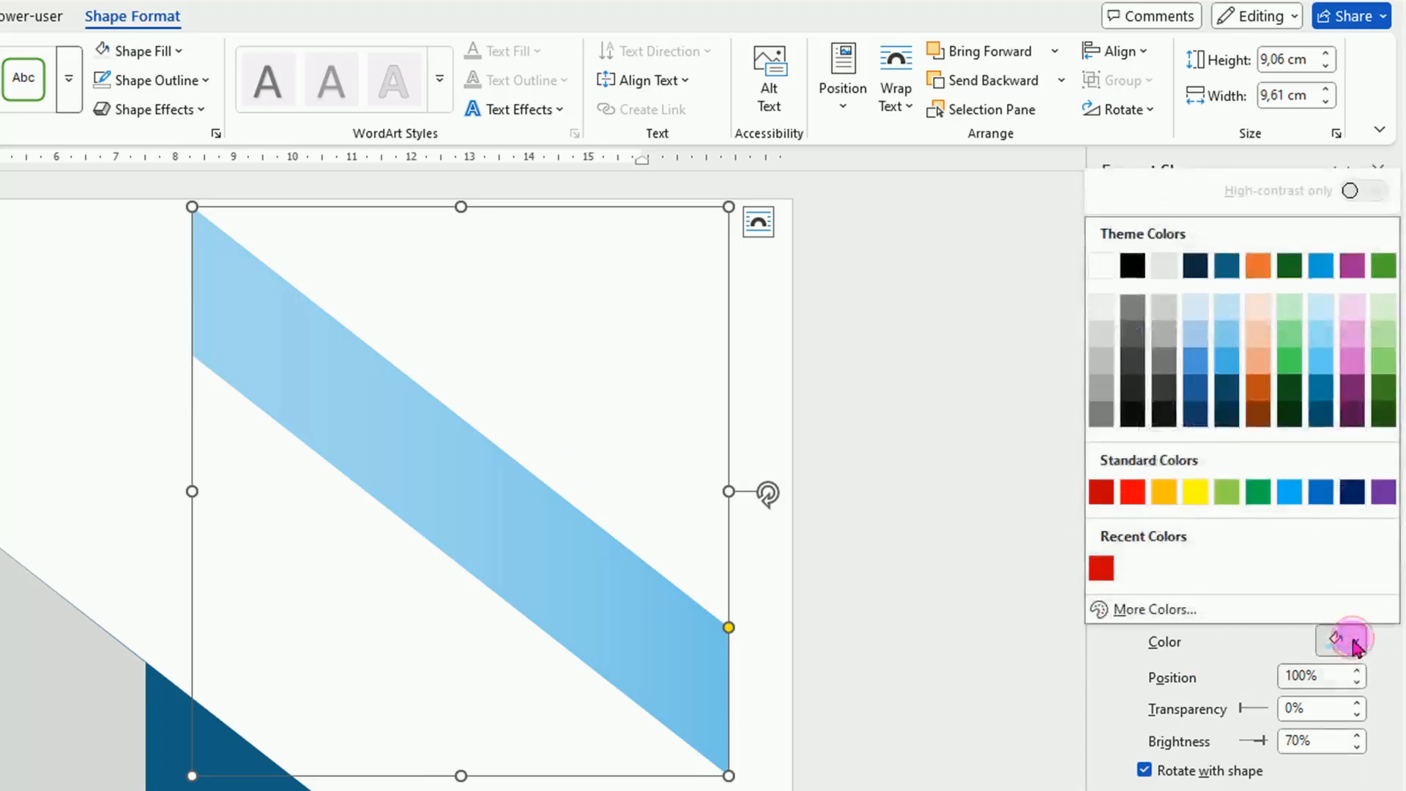
click(1165, 609)
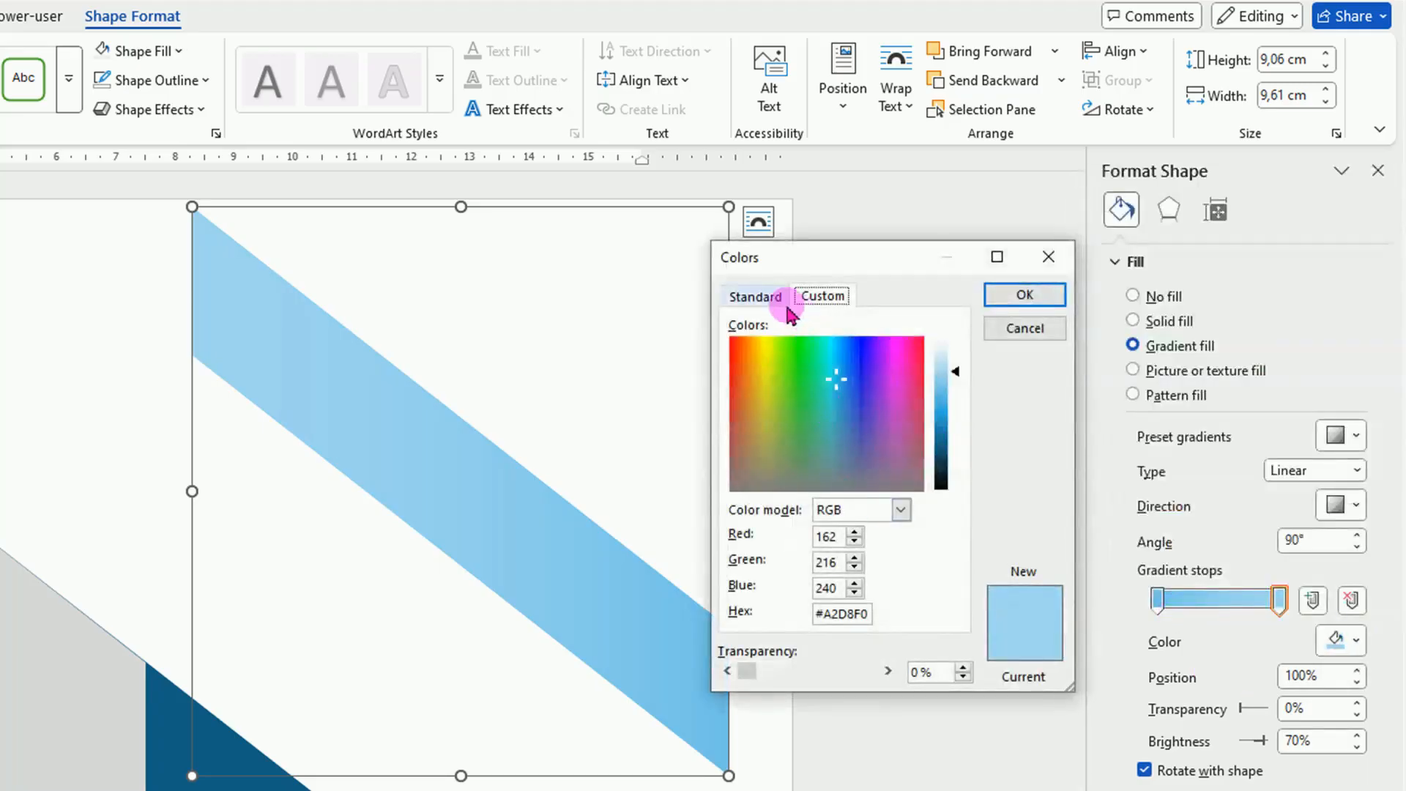
click(756, 298)
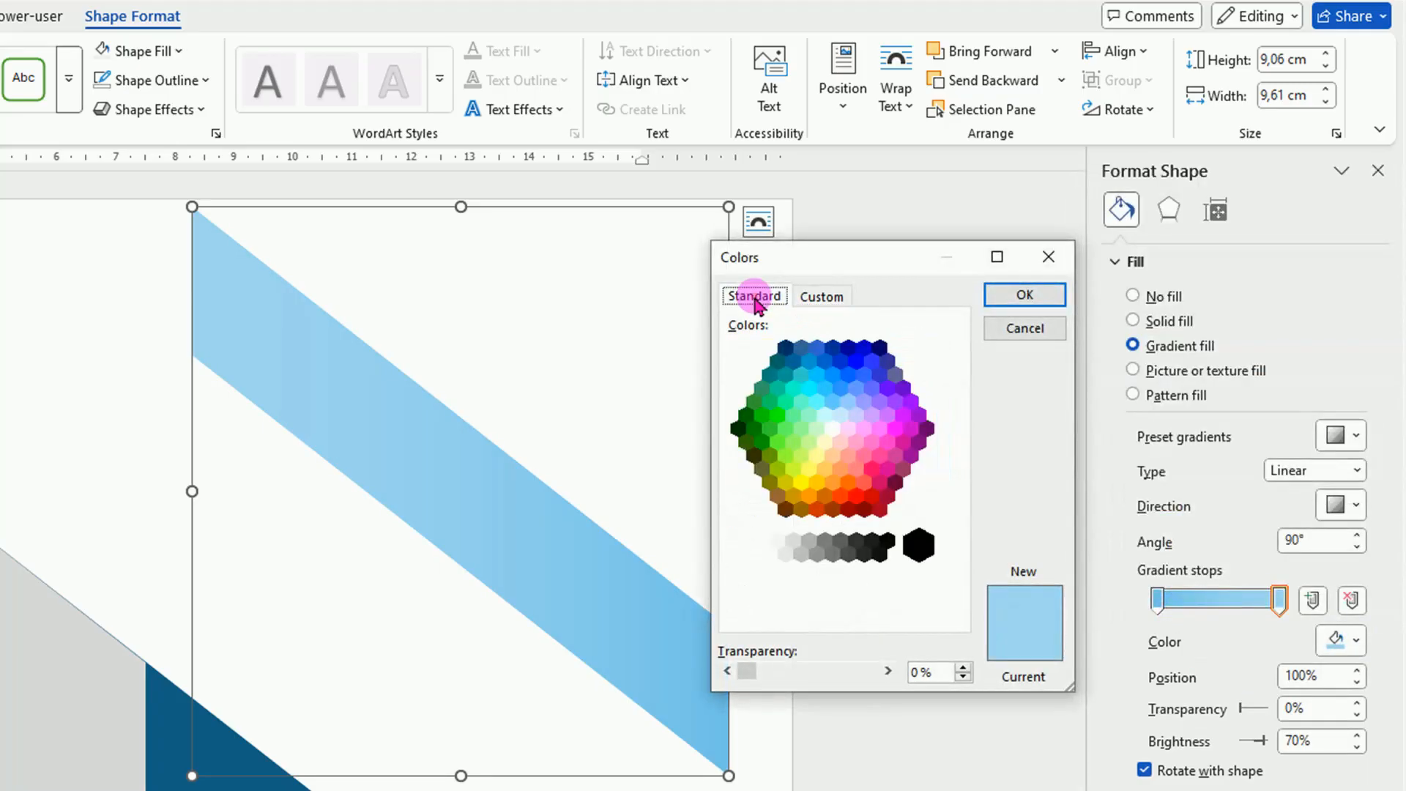
click(872, 497)
click(1029, 294)
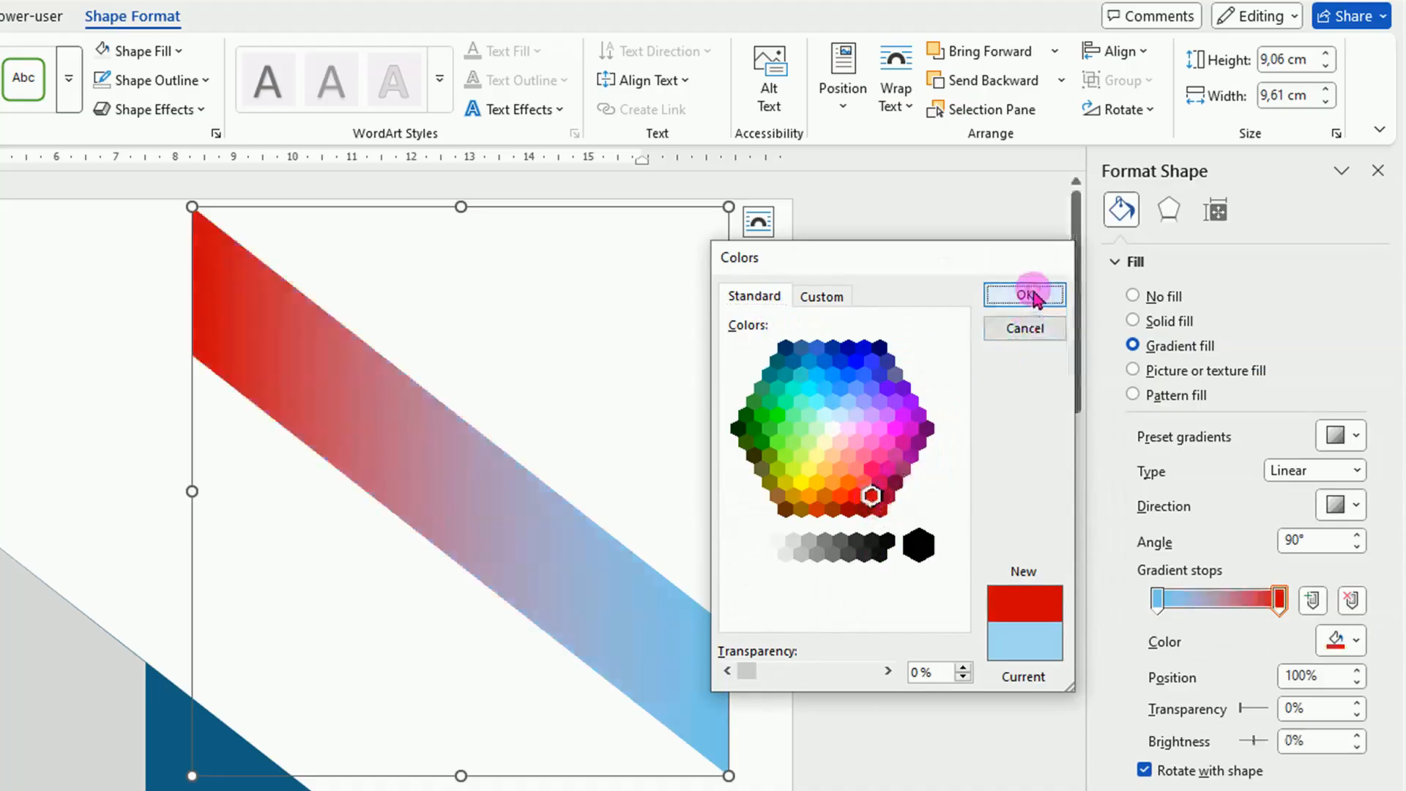
Set the 0% gradient stop of the parallelogram to a lighter coral red from the standard colour hexagon.
click(1158, 602)
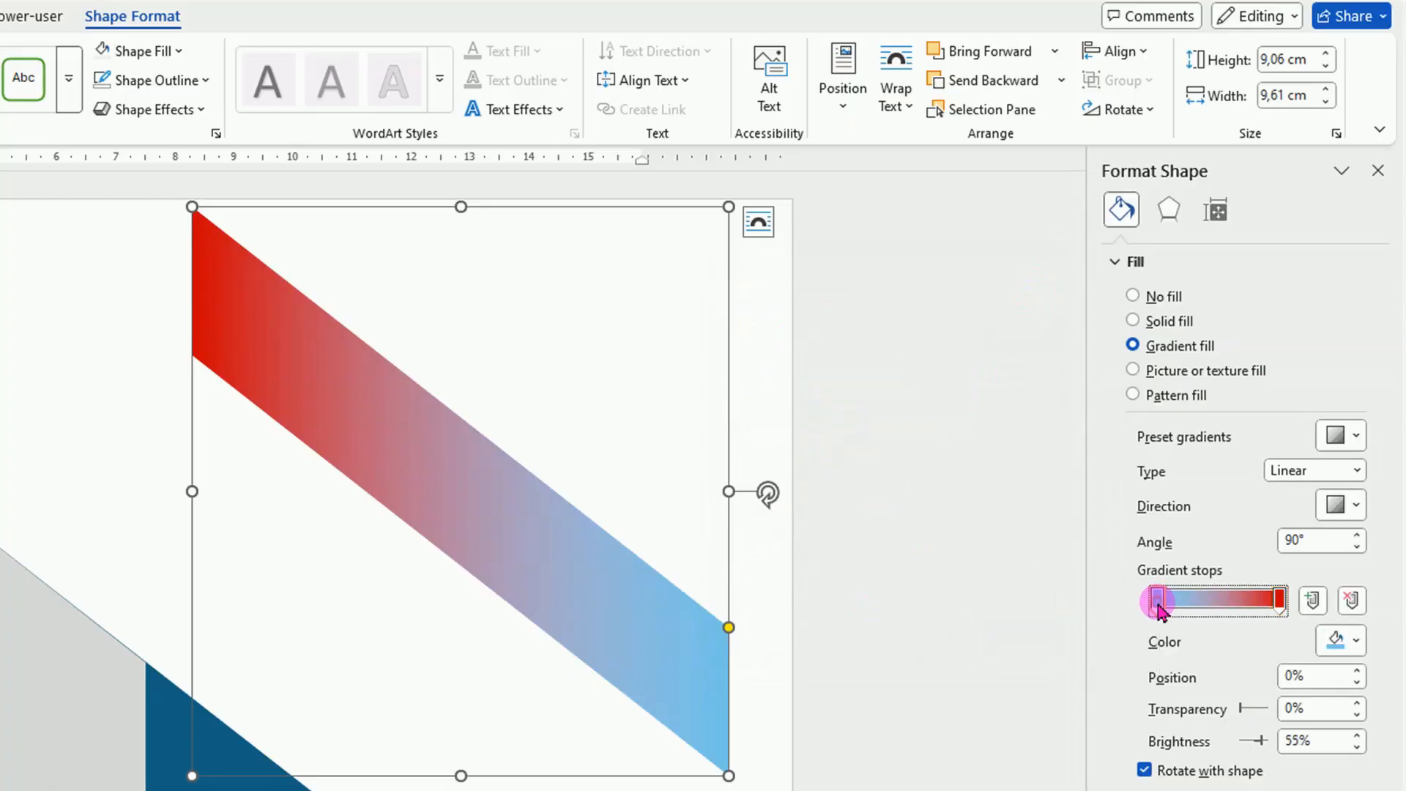
click(1356, 643)
click(1165, 610)
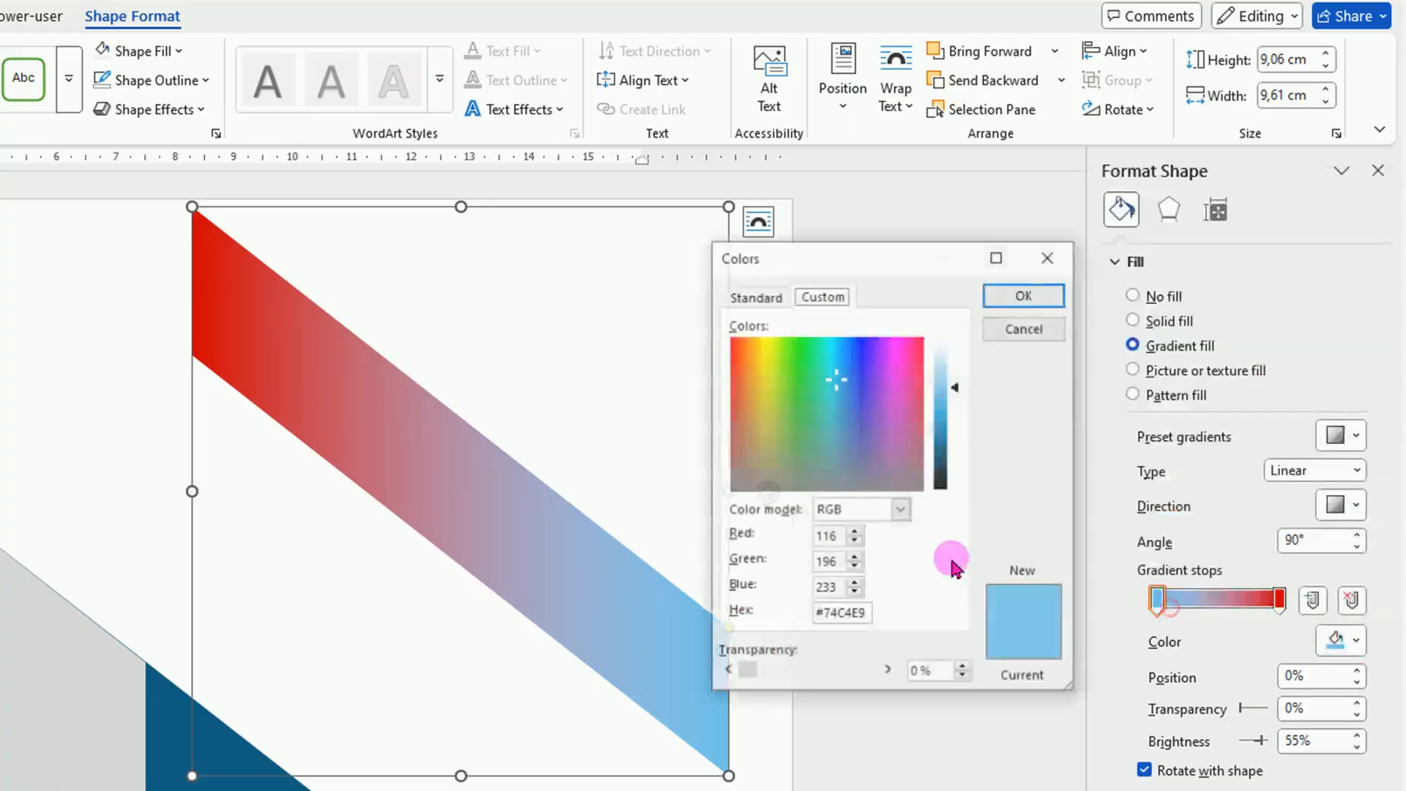
click(761, 300)
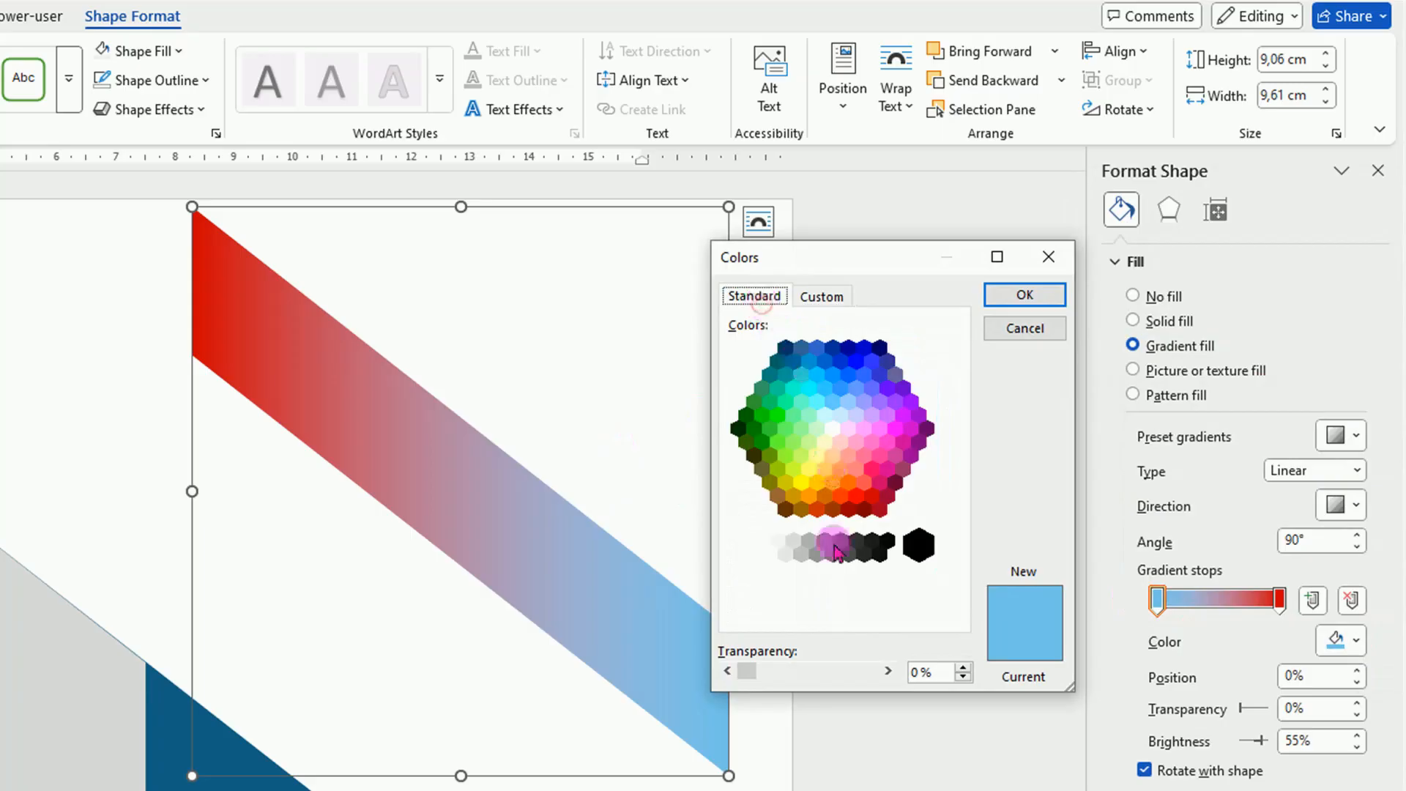
click(864, 482)
click(1025, 296)
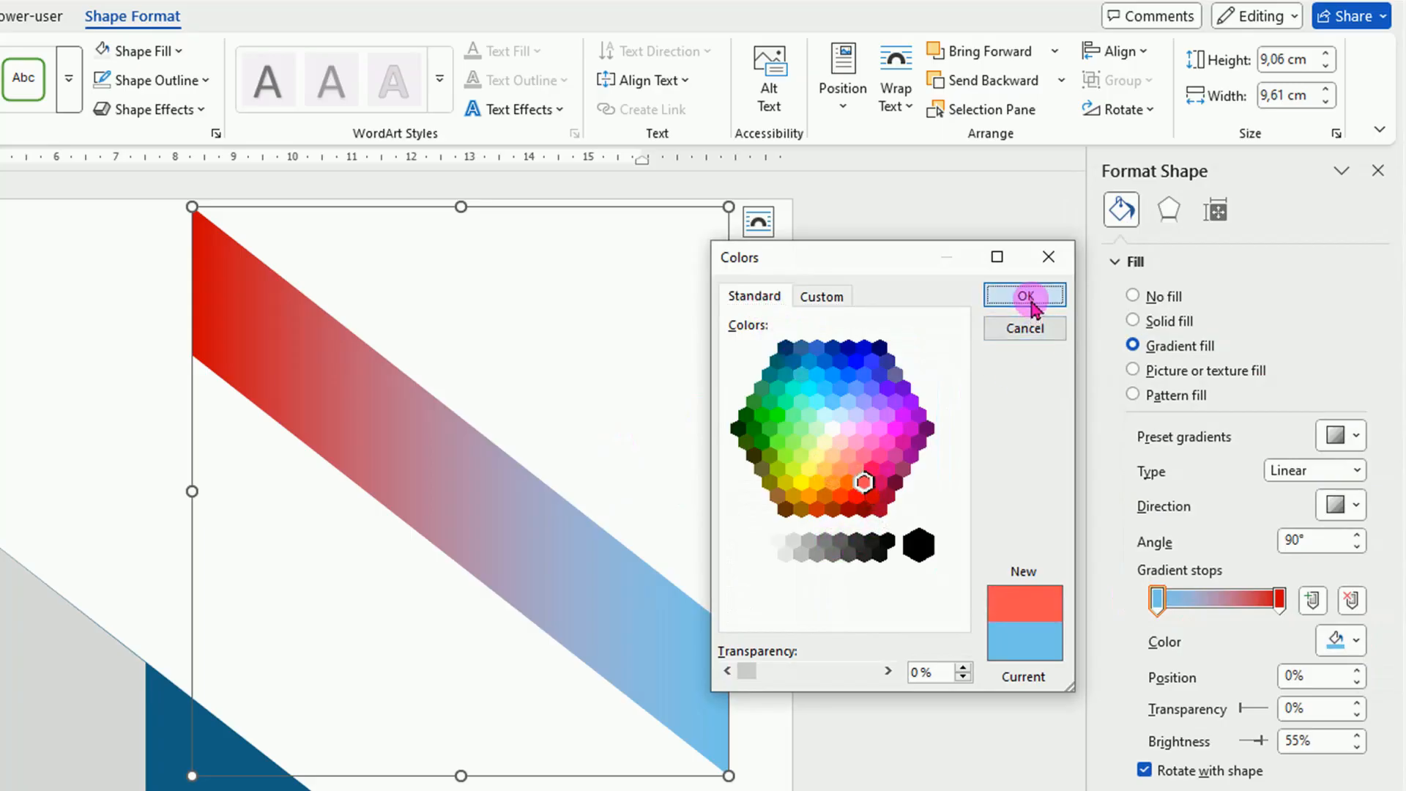
Duplicate the red band below itself and recolour the copy's gradient stops with light grey's third theme shade at 0% and darkest shade at 100%.
key(ctrl+d)
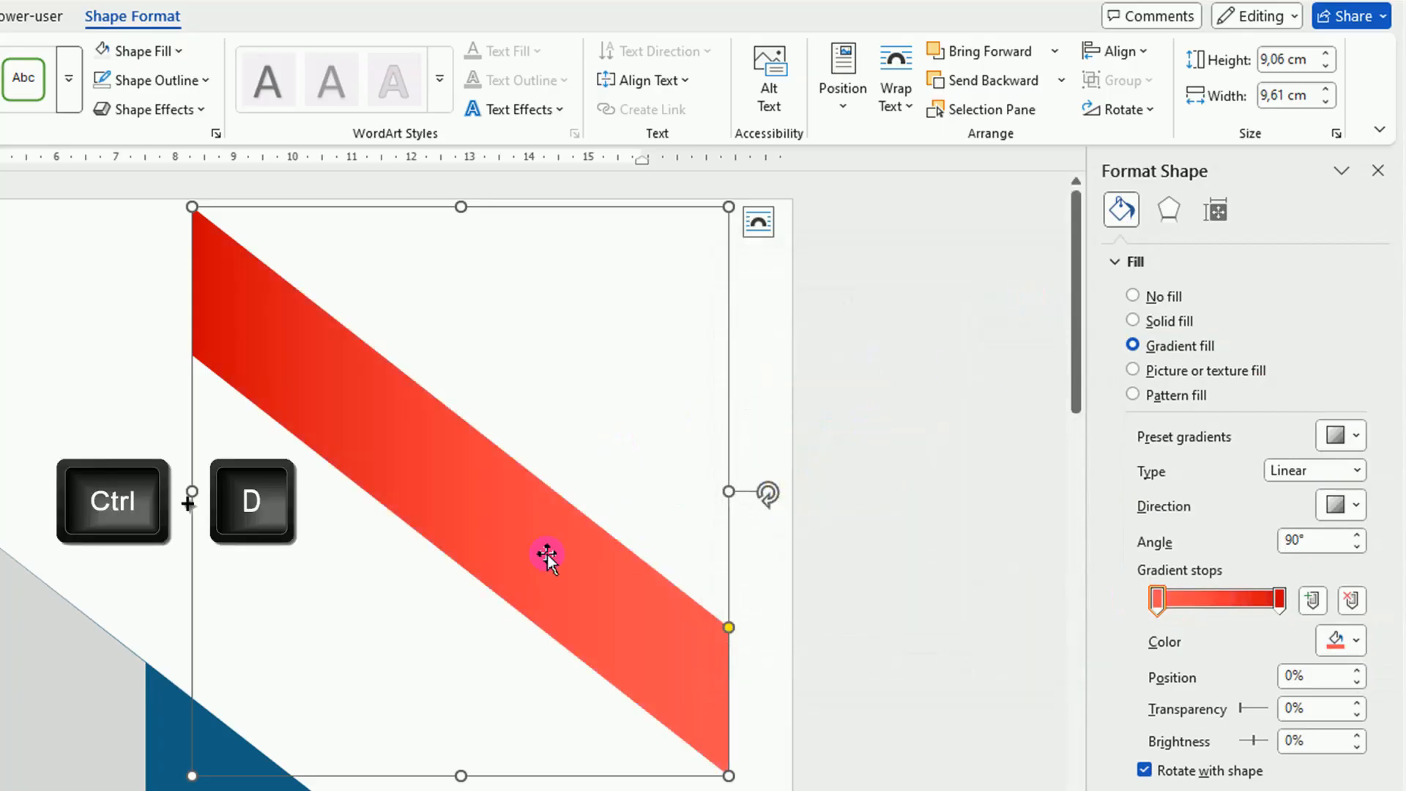
drag(512, 534, 474, 720)
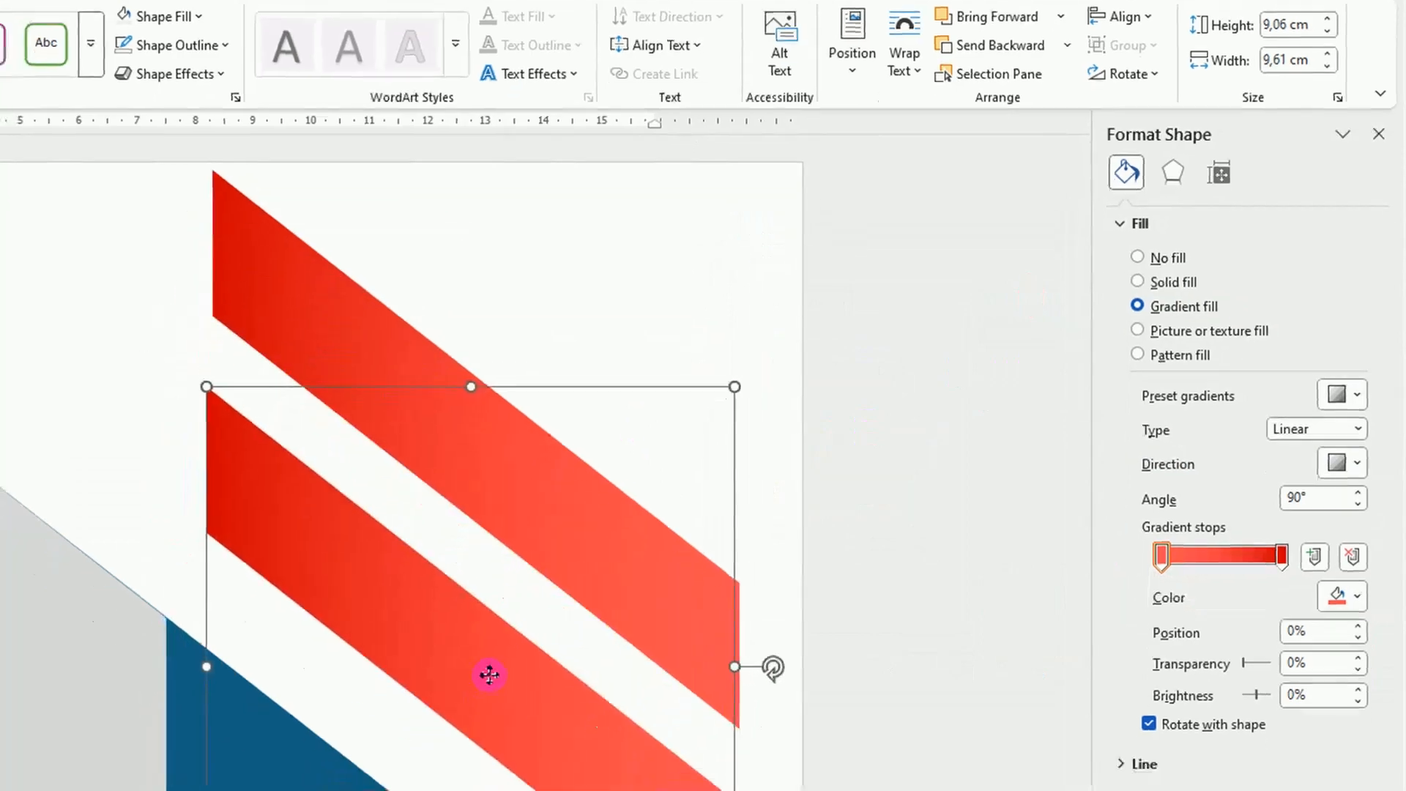
click(1162, 555)
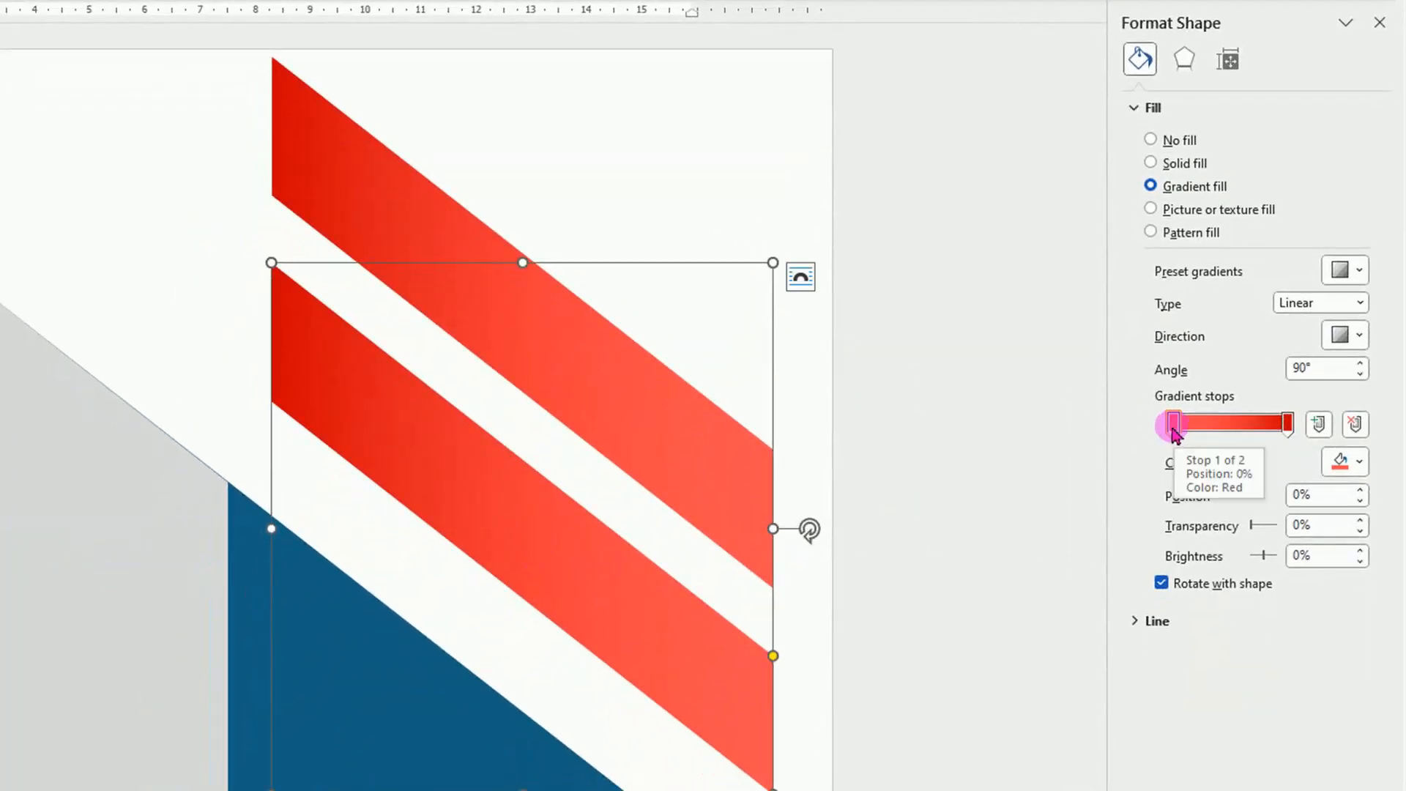
click(1360, 463)
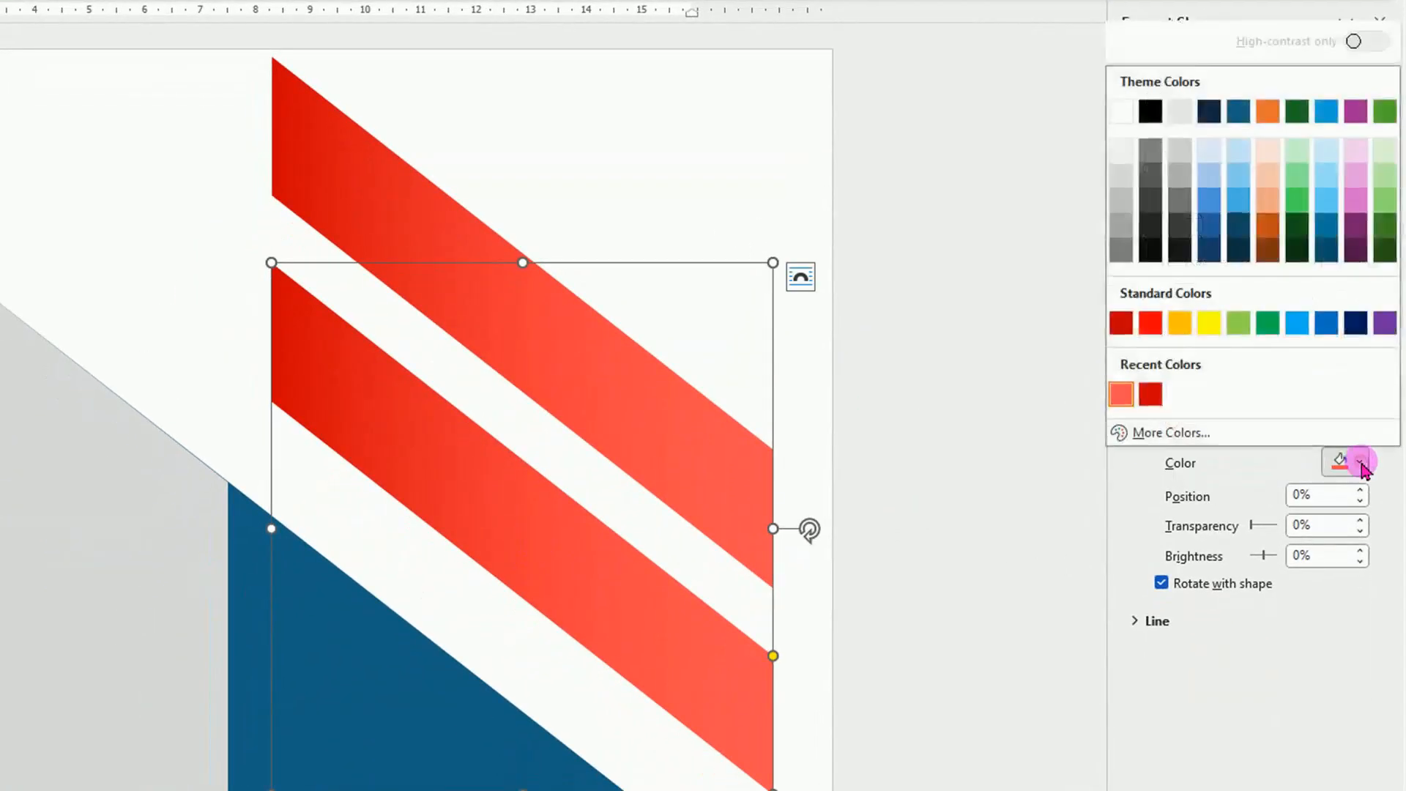
click(1180, 200)
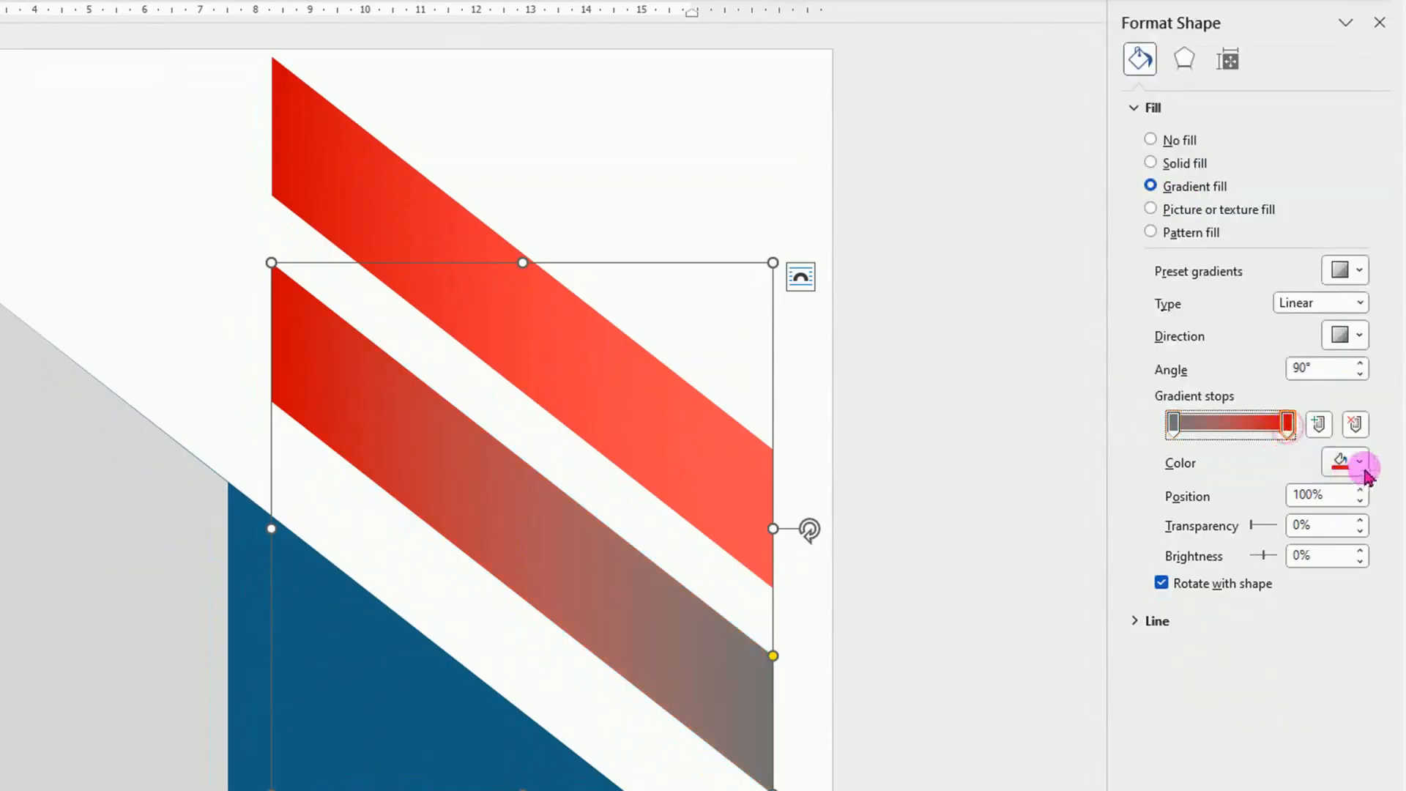
click(1361, 463)
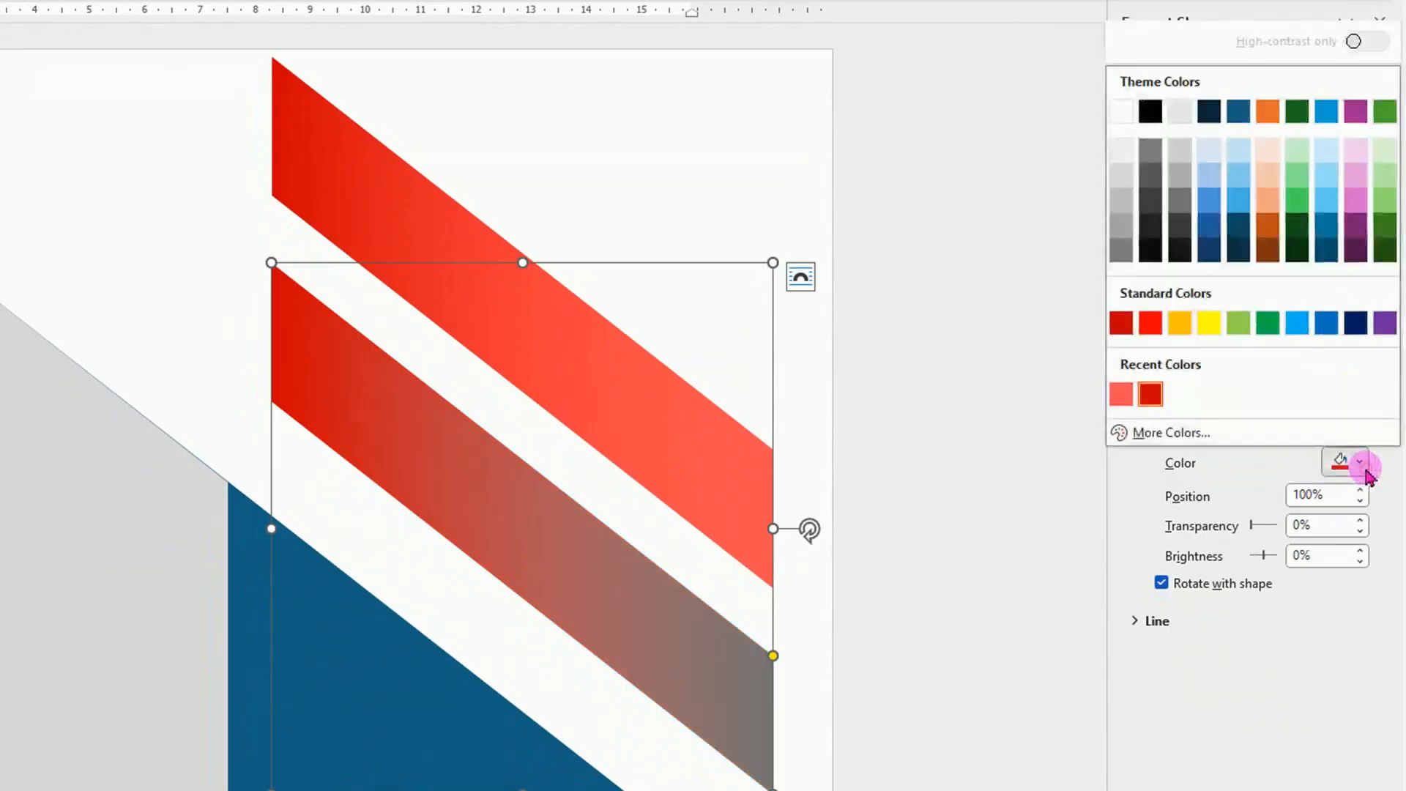
click(1180, 249)
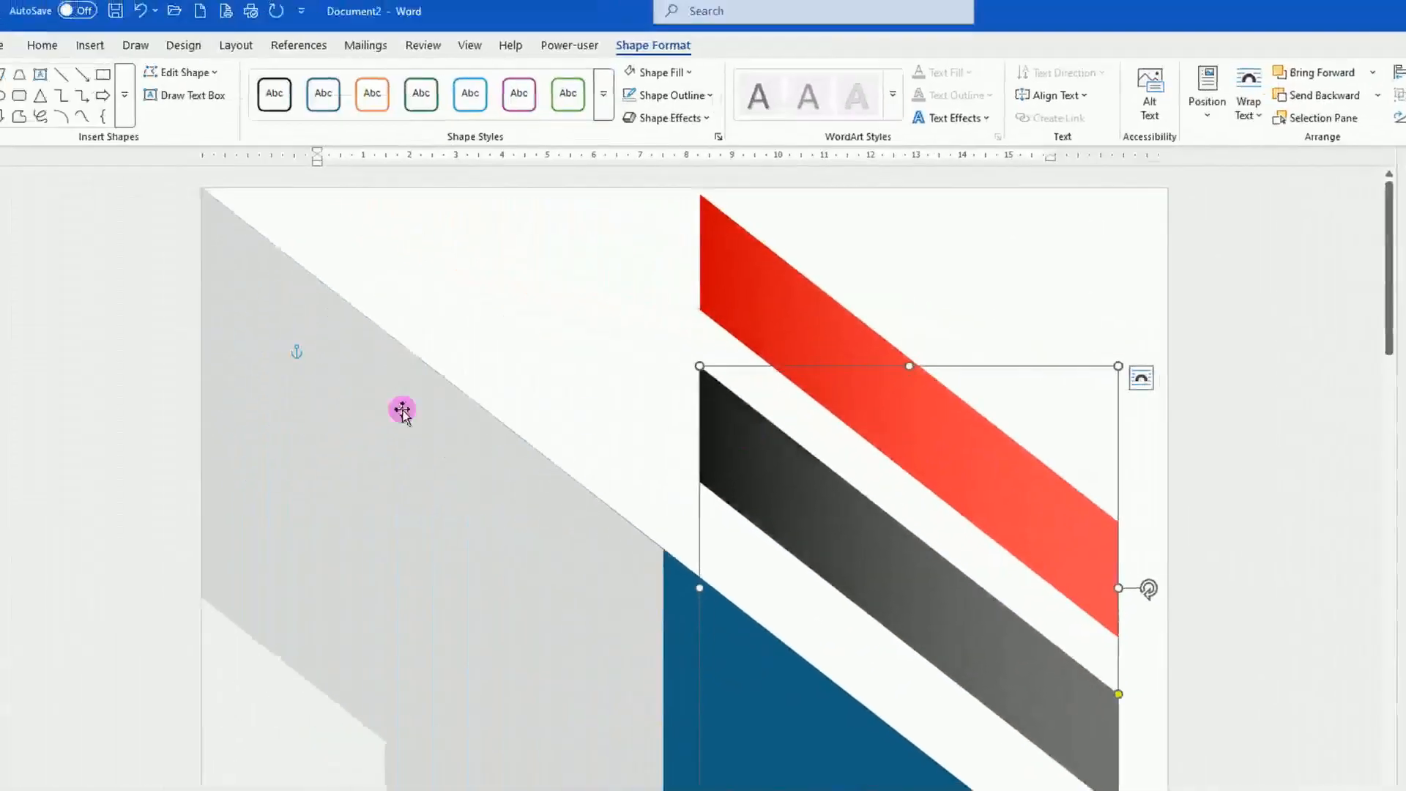
Move the red band and the dark grey band to the page's left edge, over the light grey trapezoid.
drag(1018, 464, 526, 542)
drag(1038, 666, 547, 745)
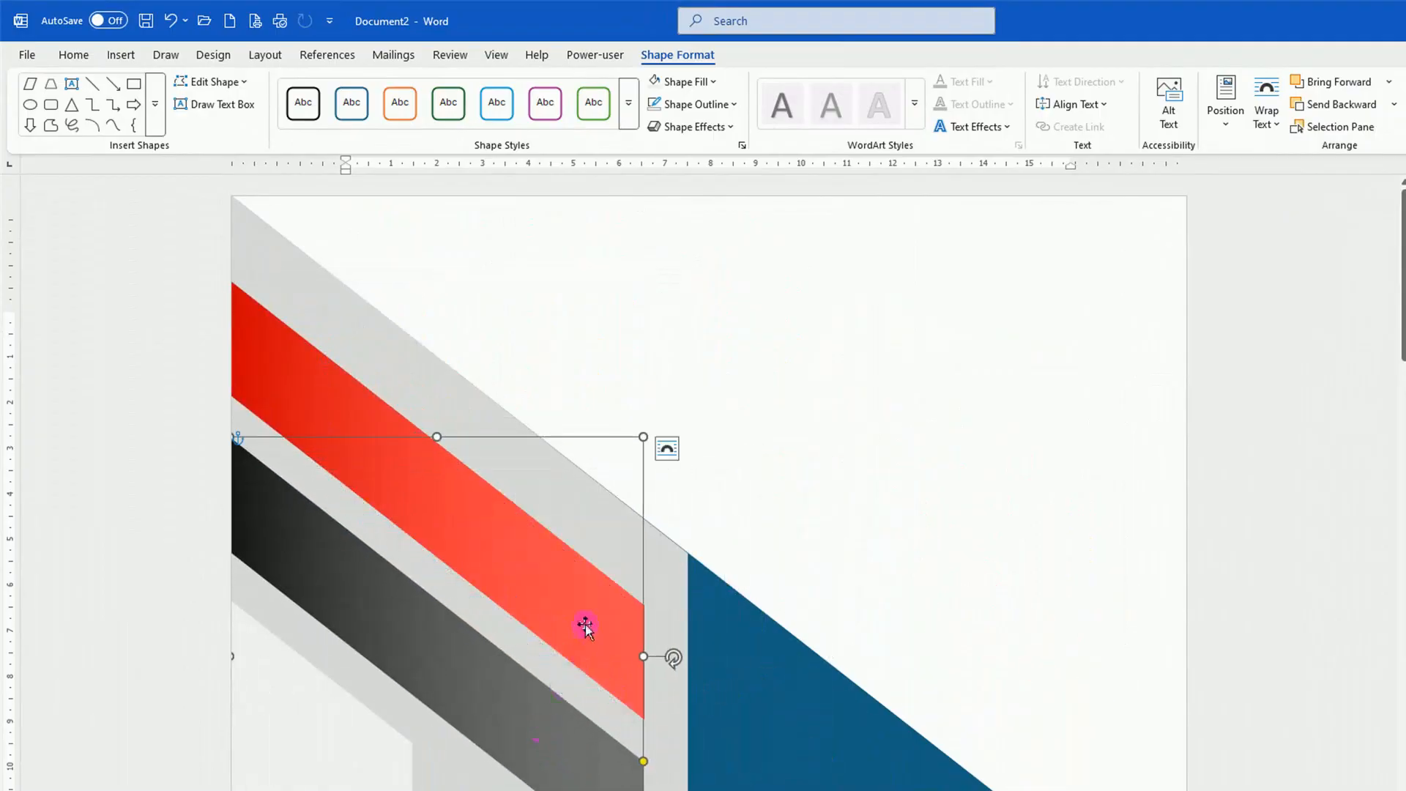
Fine-tune the dark grey band's position at the page edge, parallel below the red band, and deselect it.
drag(586, 627, 579, 622)
drag(529, 704, 578, 744)
scroll(572, 528, down, 2)
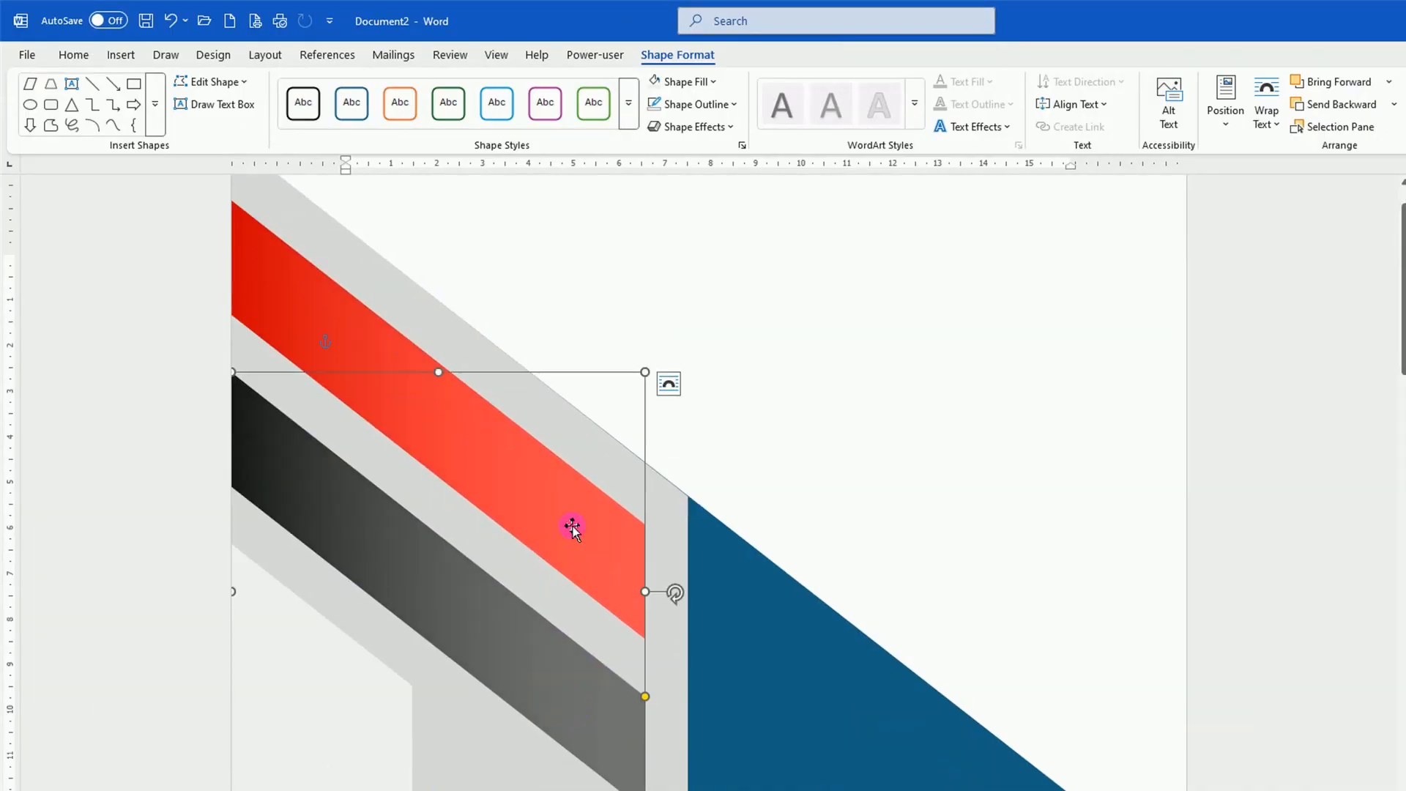
click(1072, 543)
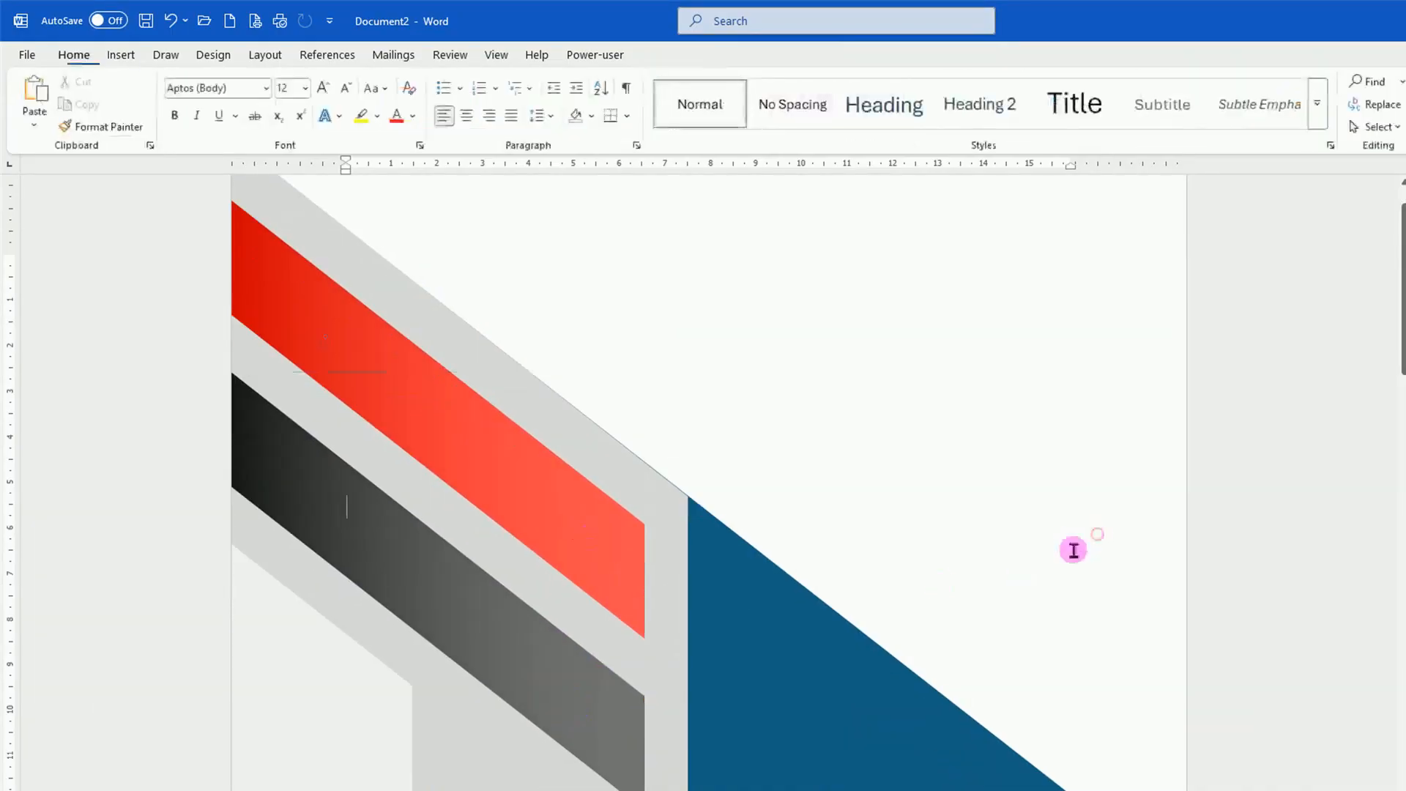
Duplicate the red gradient band, move the copy to the empty upper area of the page, and flip it horizontally.
click(596, 530)
key(ctrl+d)
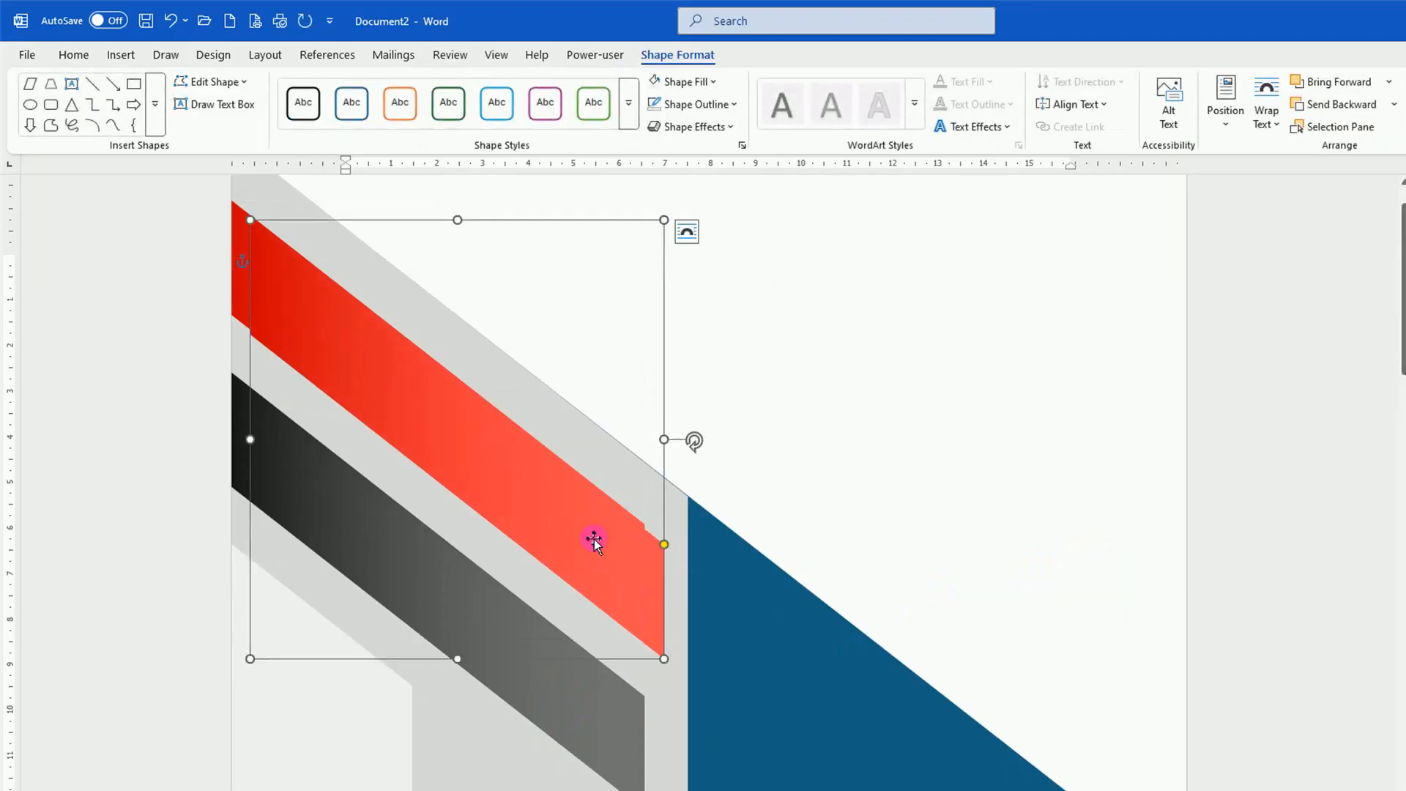
drag(594, 539, 964, 500)
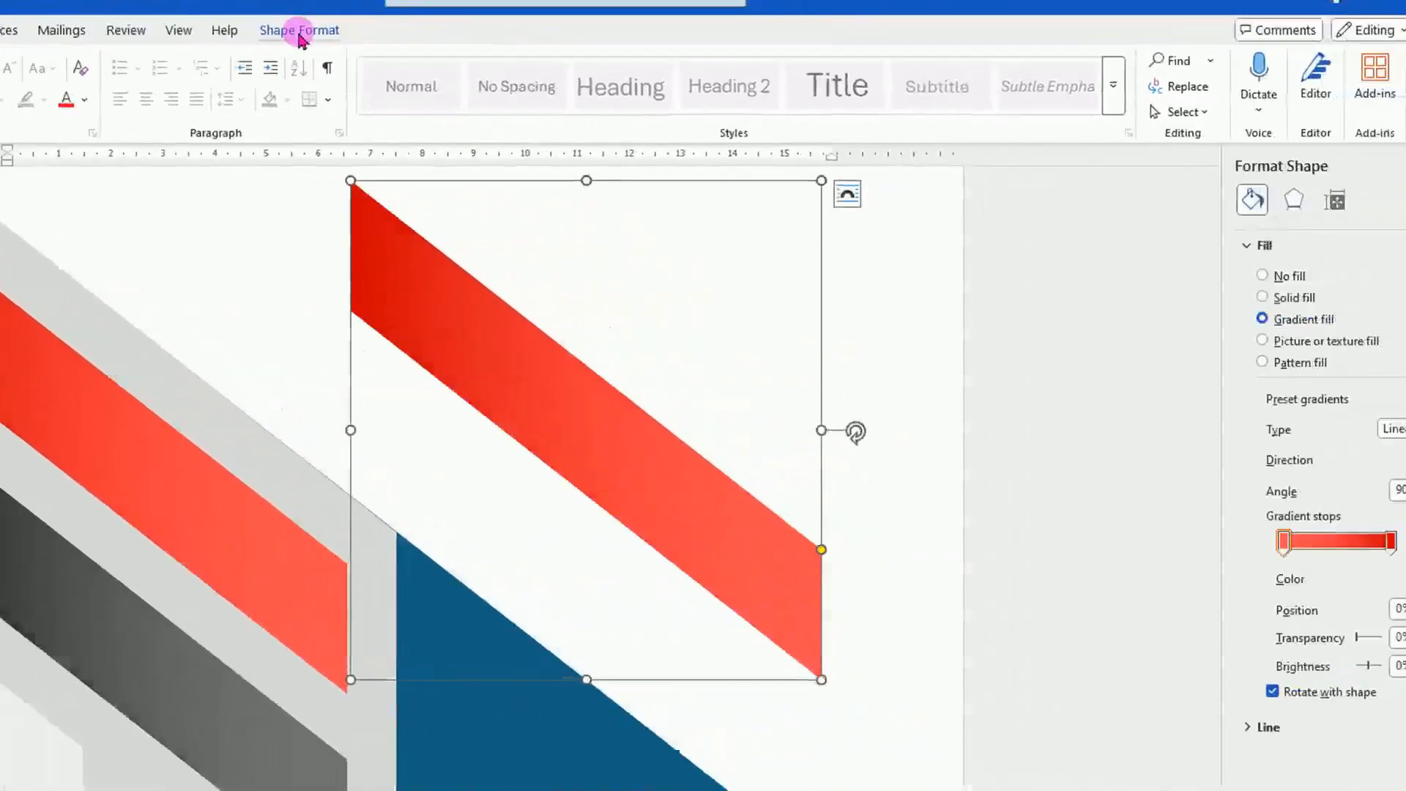
click(299, 31)
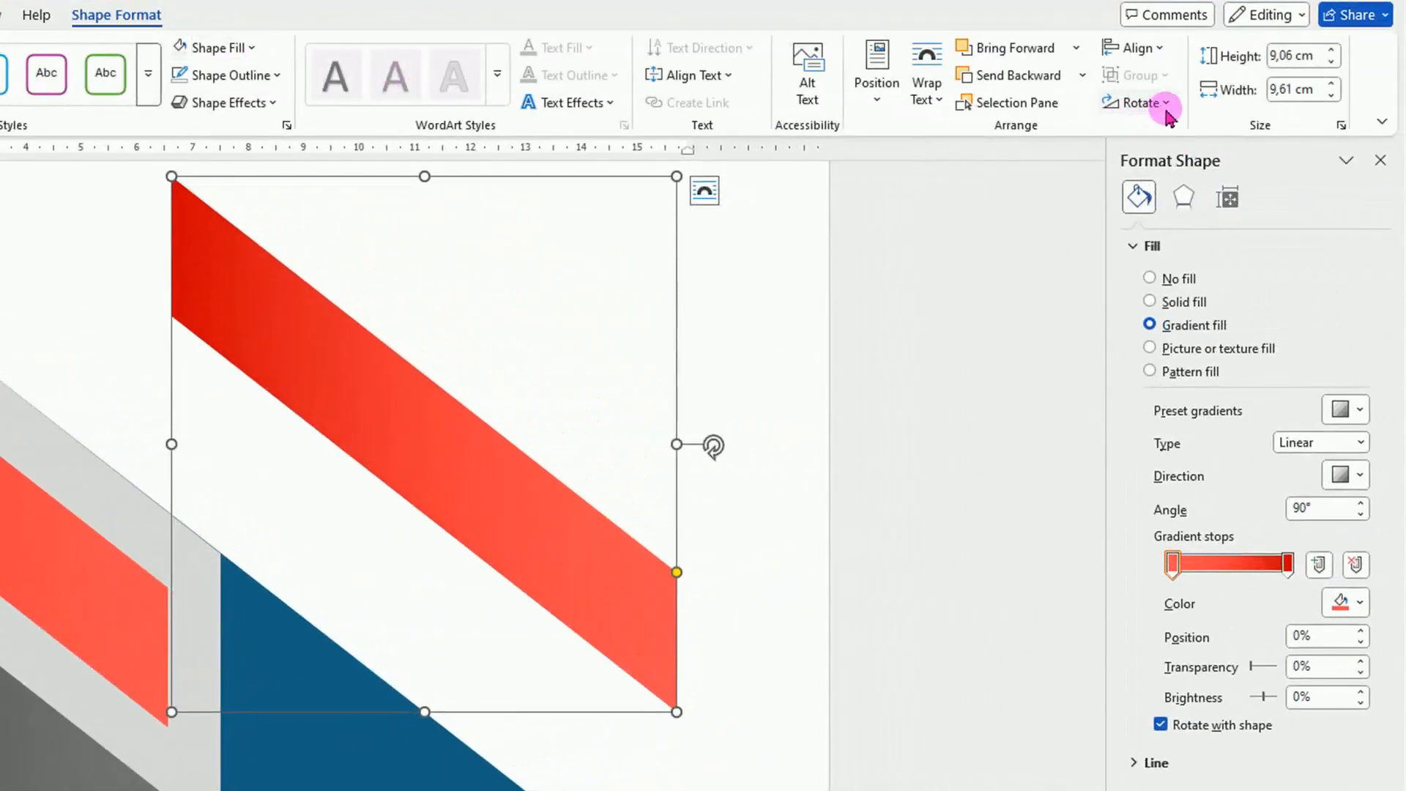
click(1143, 103)
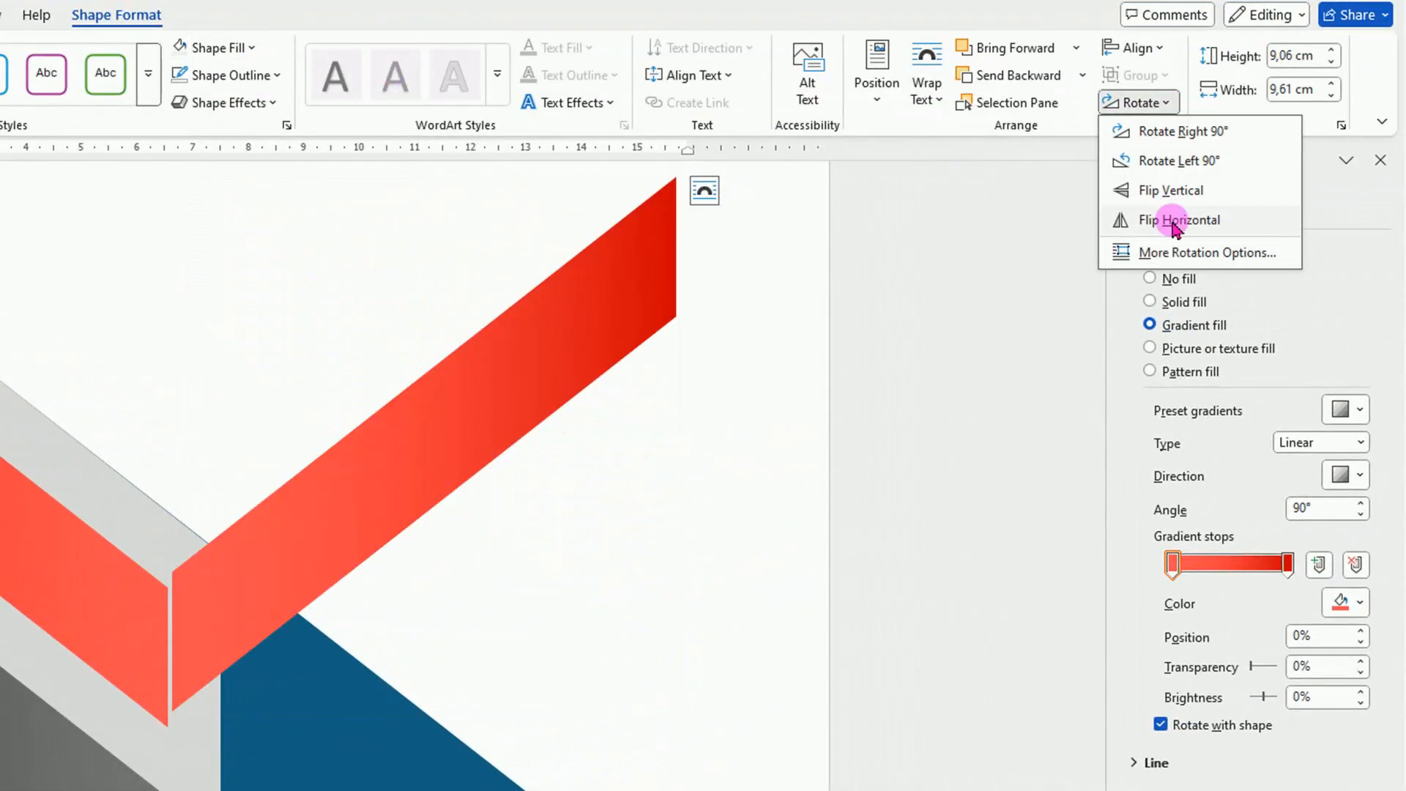
click(1172, 223)
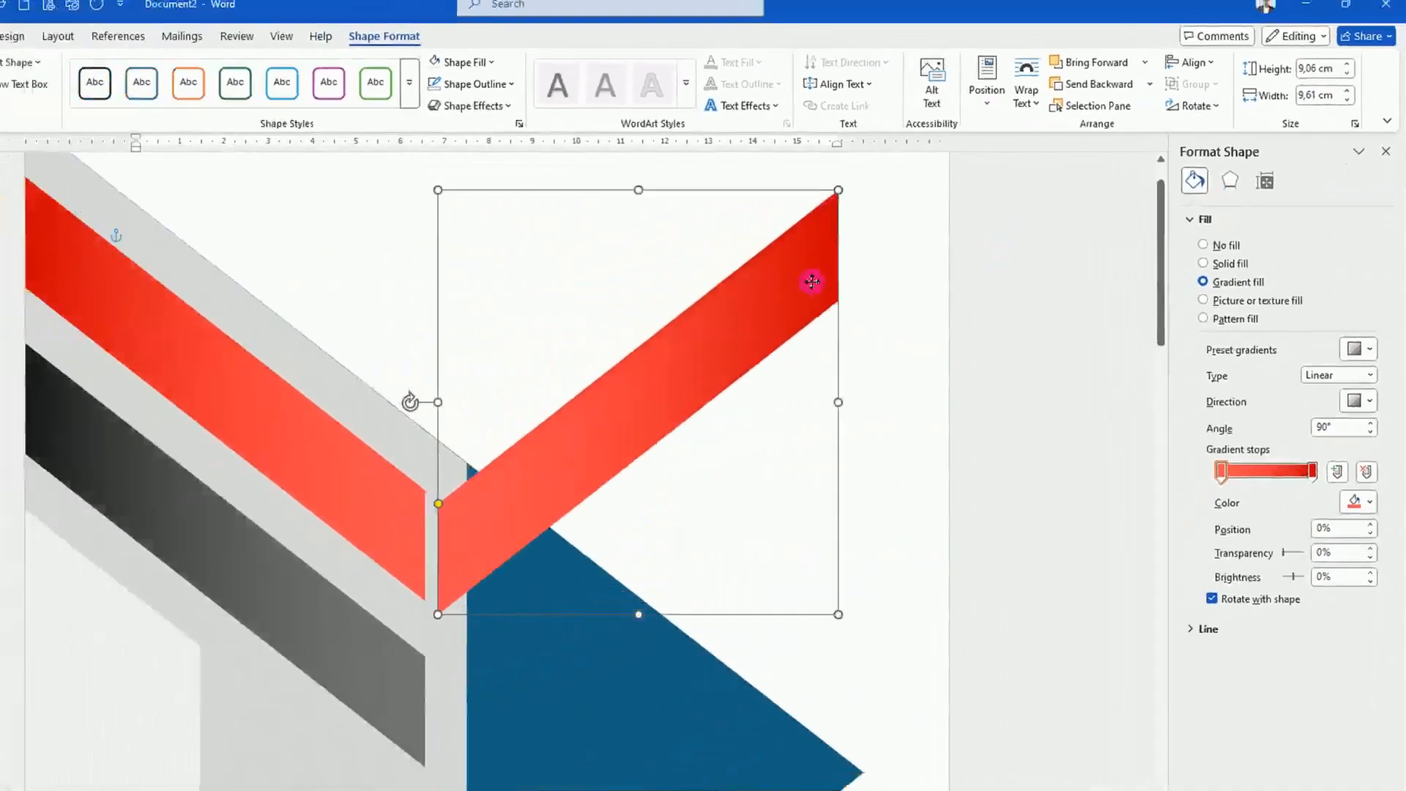
Move the flipped red copy so its upper corner meets the inner end of the original red band, forming a fold.
drag(812, 282, 397, 571)
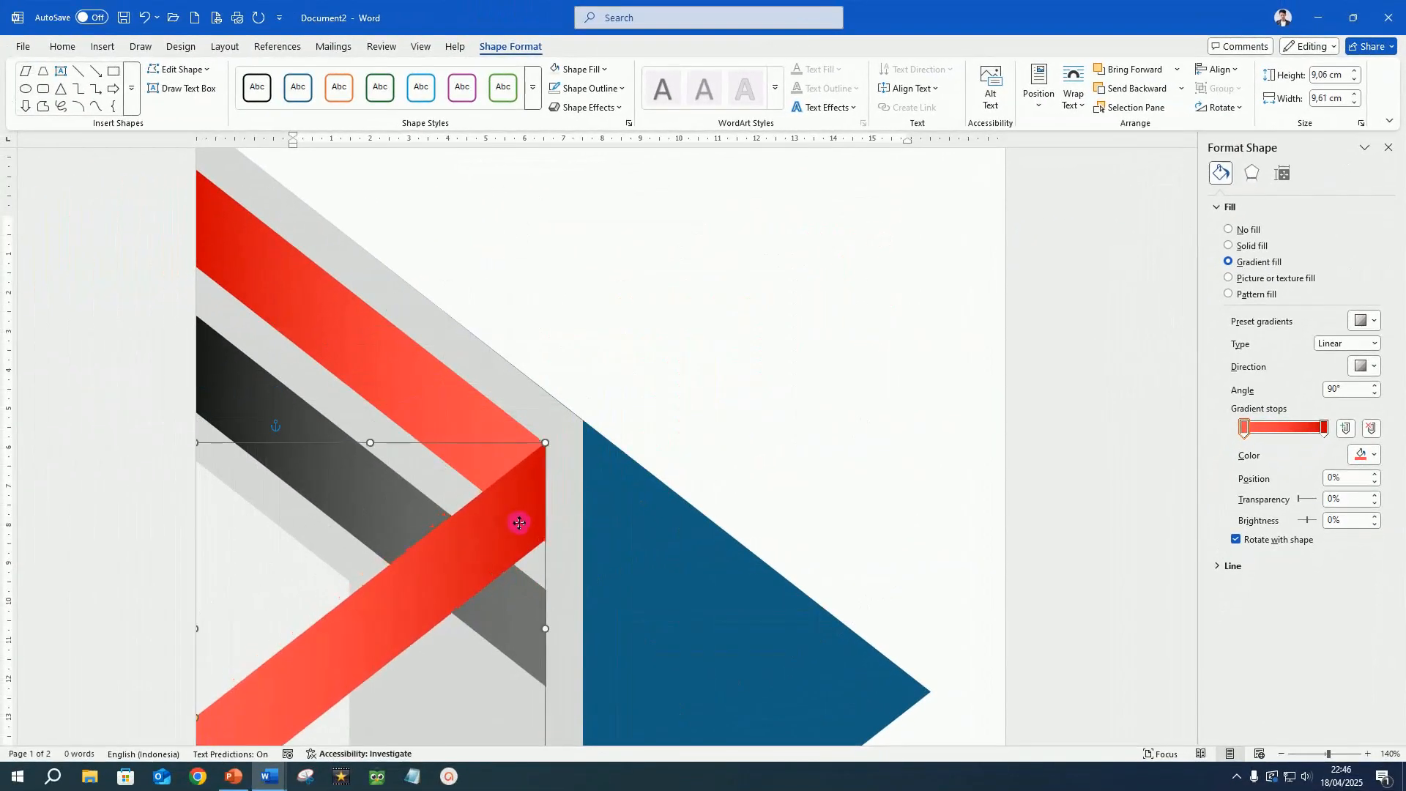
drag(519, 523, 521, 524)
scroll(786, 335, down, 3)
click(786, 334)
click(454, 421)
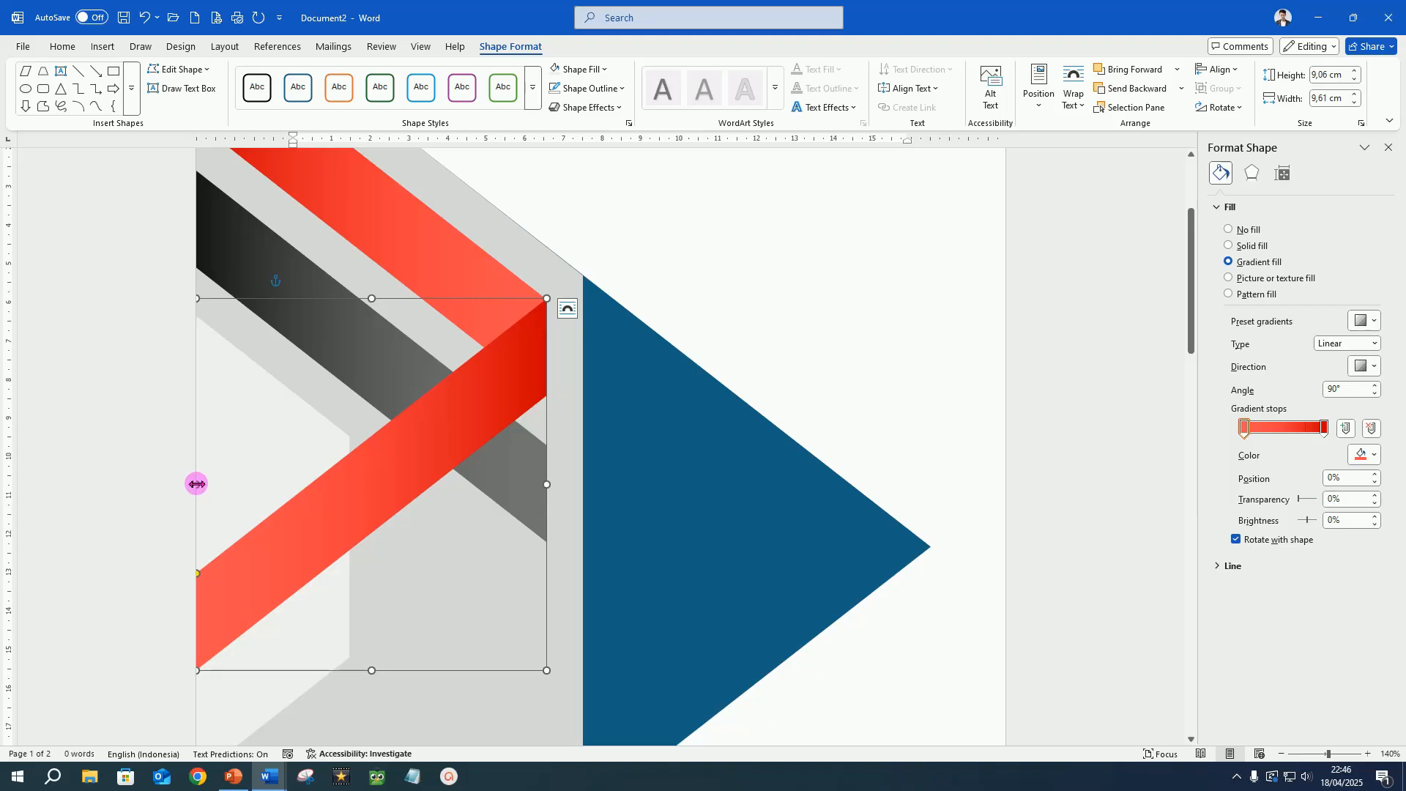
Shorten the flipped red copy to about 4.42 by 5.97 cm and fill it with solid Dark Red.
drag(197, 483, 375, 485)
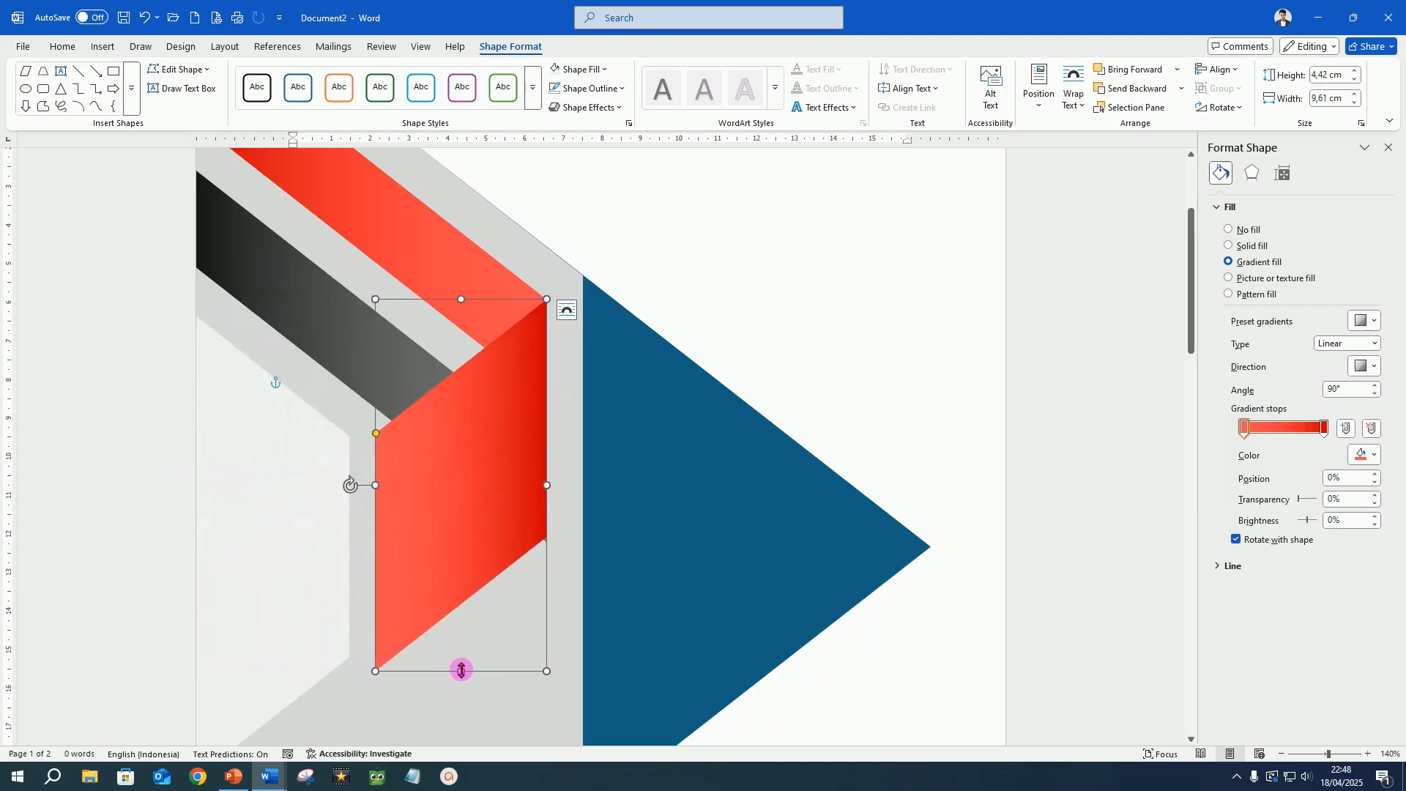
drag(461, 671, 461, 531)
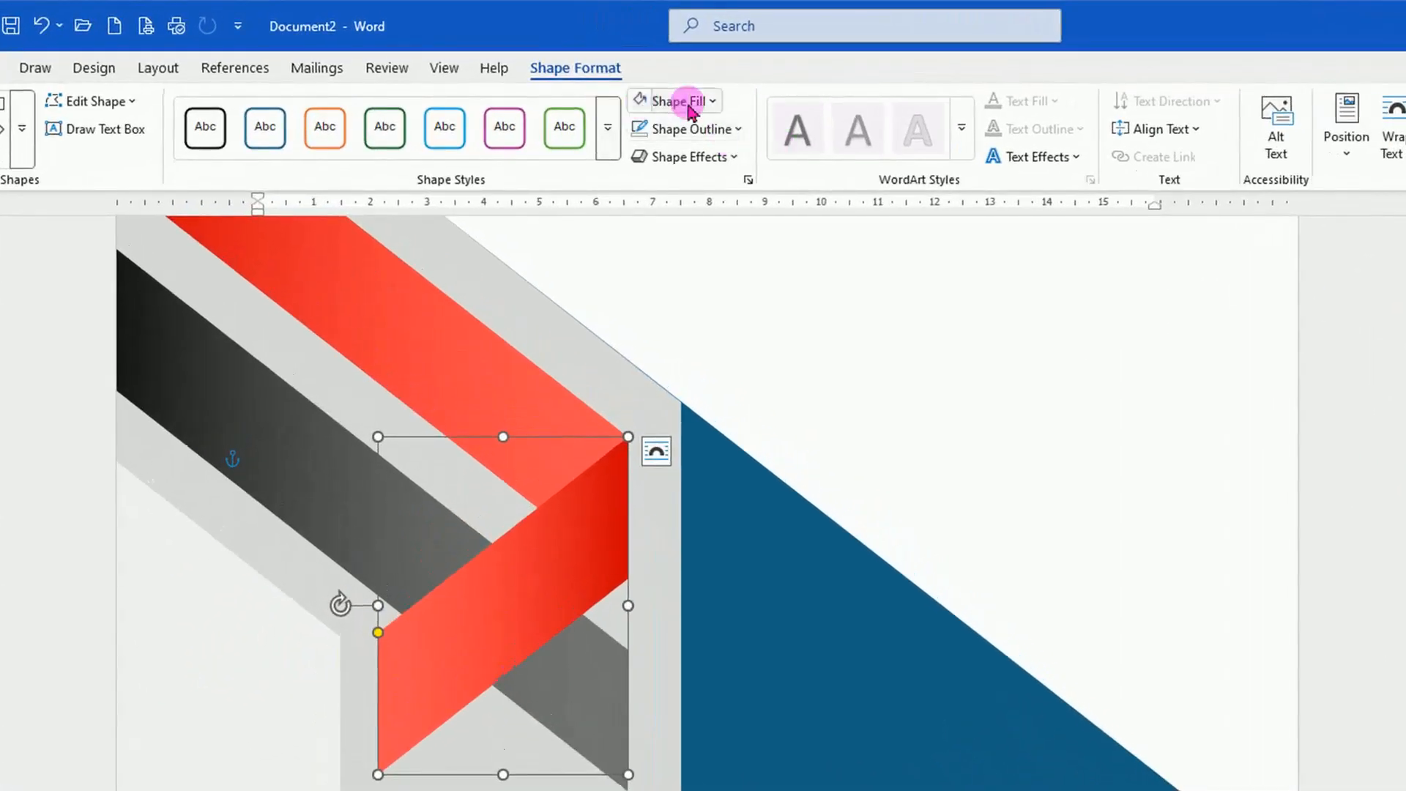
click(713, 103)
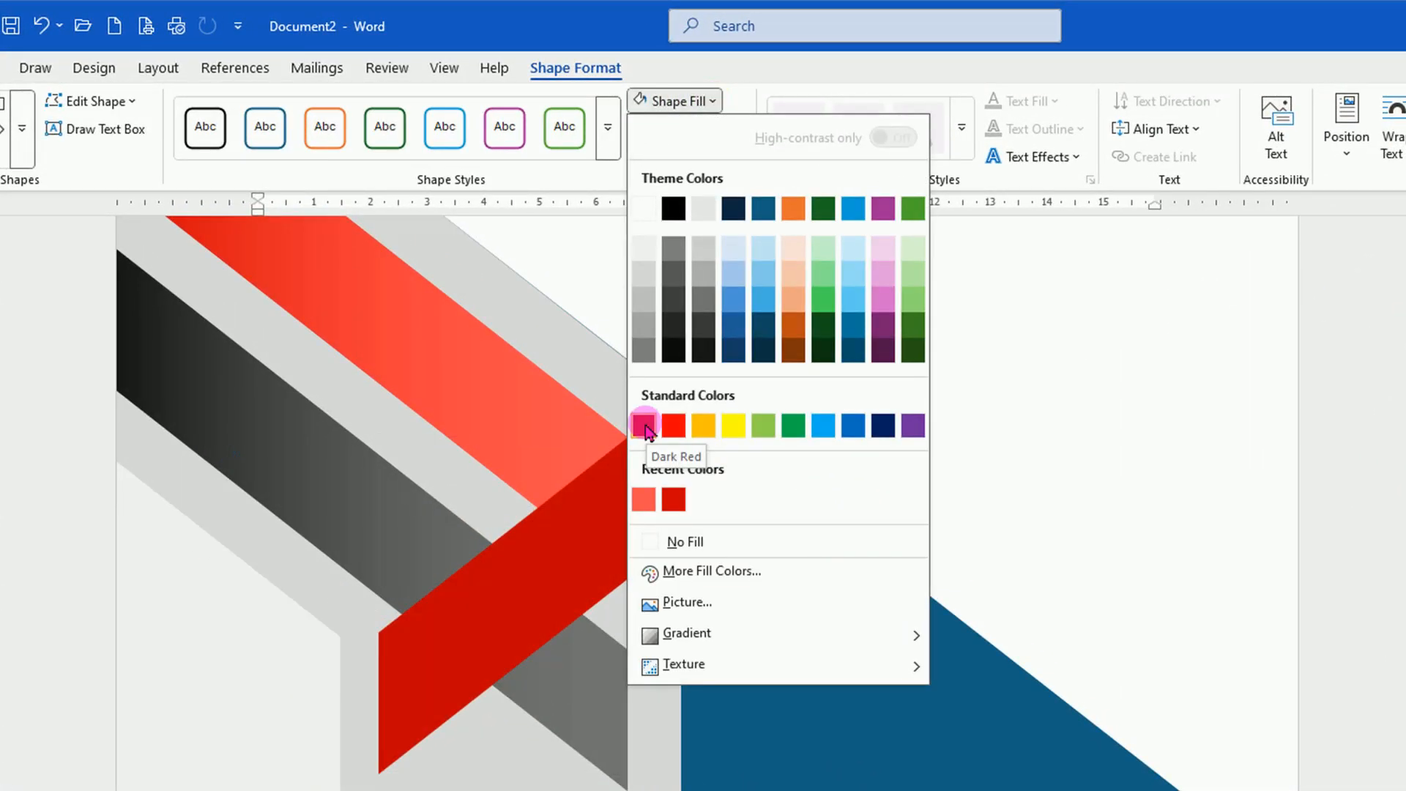
click(645, 426)
Duplicate the dark red fold, fill the copy with Light Gray, Background 2, Darker 75%, and place it at the dark grey band's inner end.
key(ctrl+d)
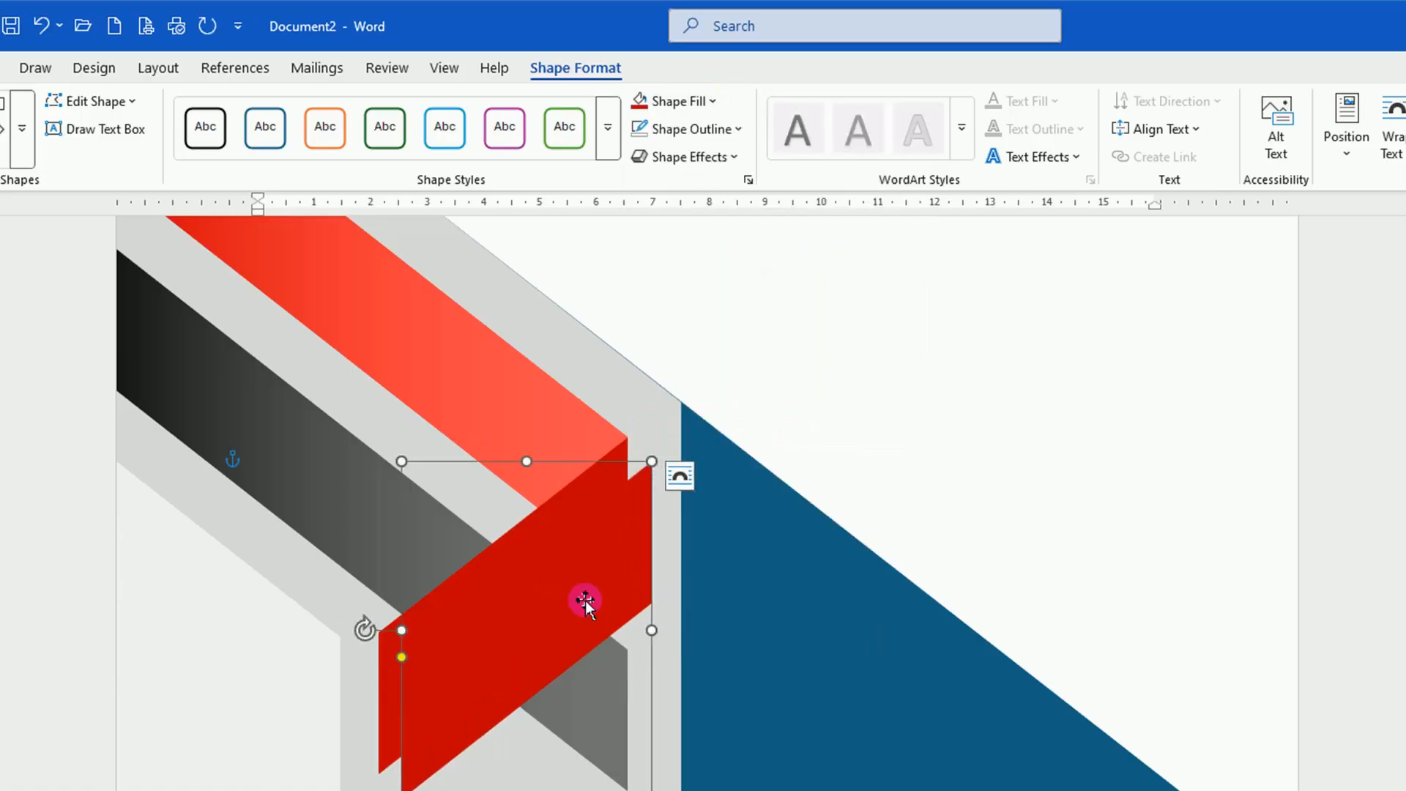
drag(586, 601, 769, 539)
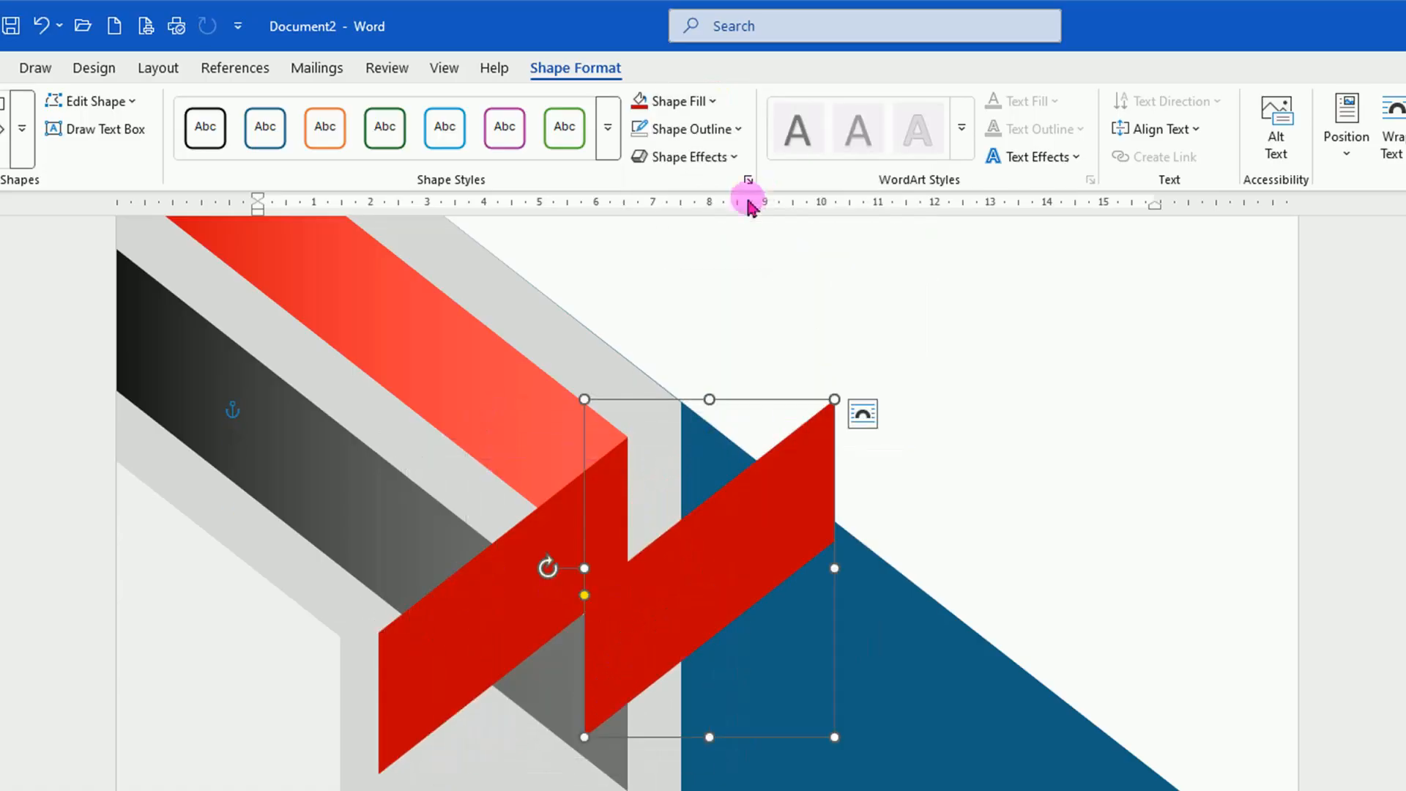
click(712, 102)
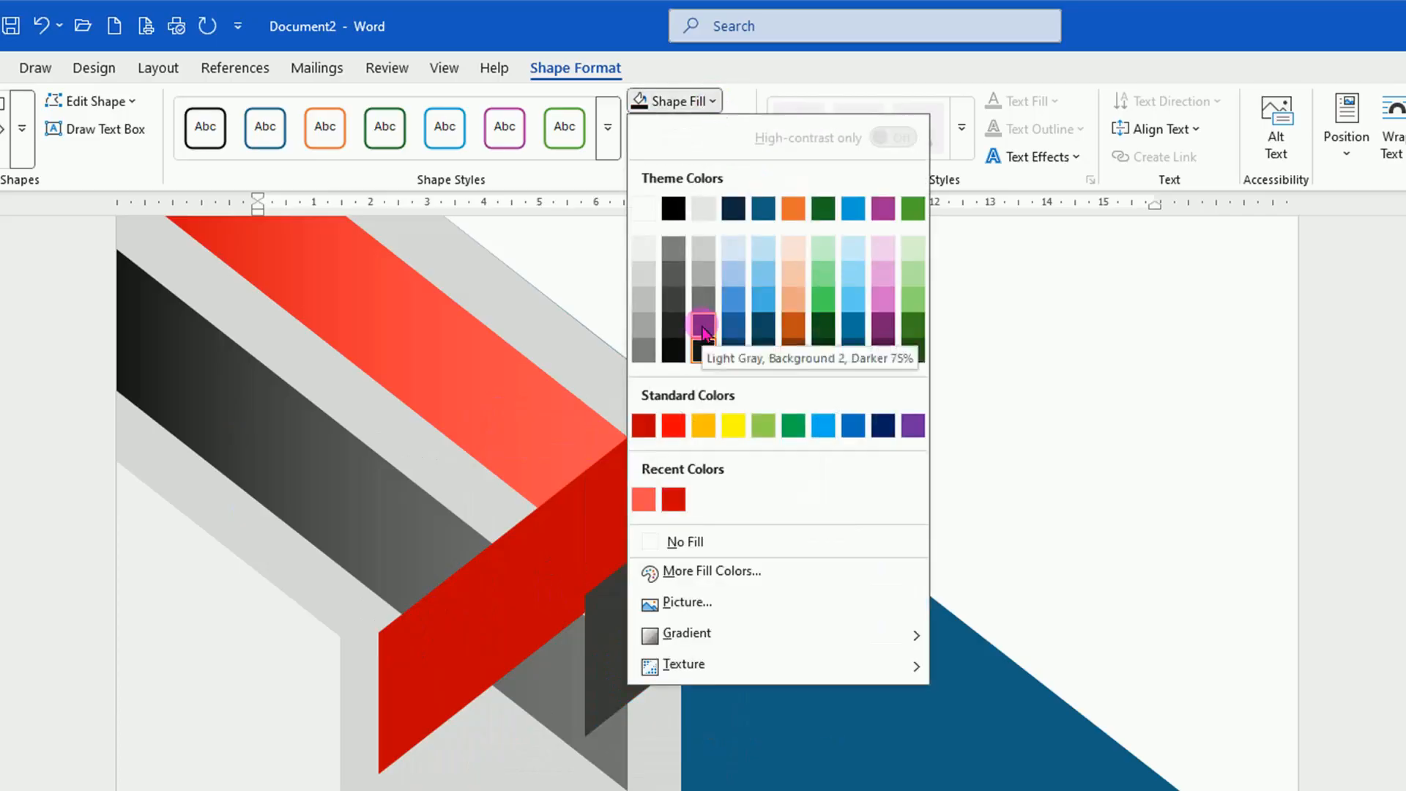
click(702, 326)
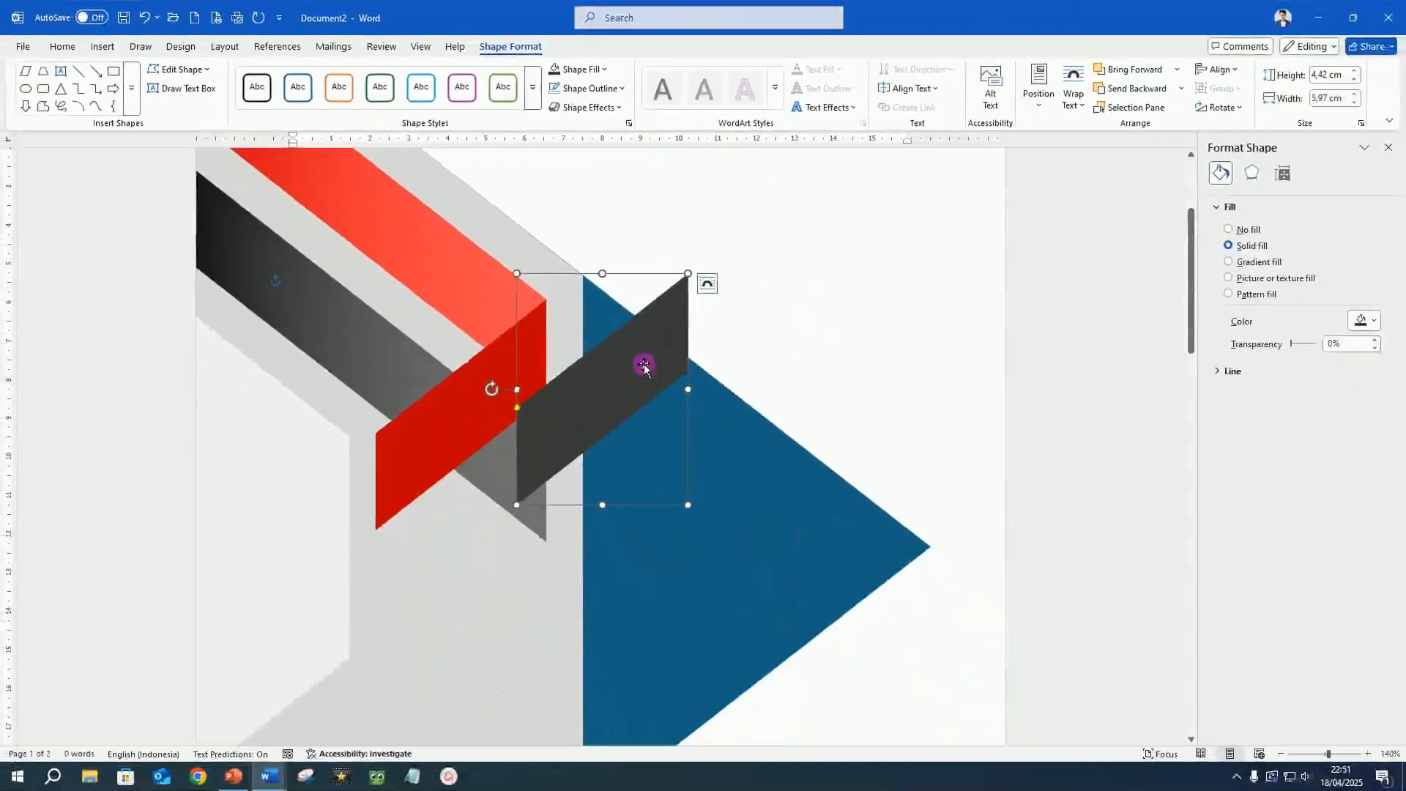
drag(644, 364, 499, 537)
click(461, 541)
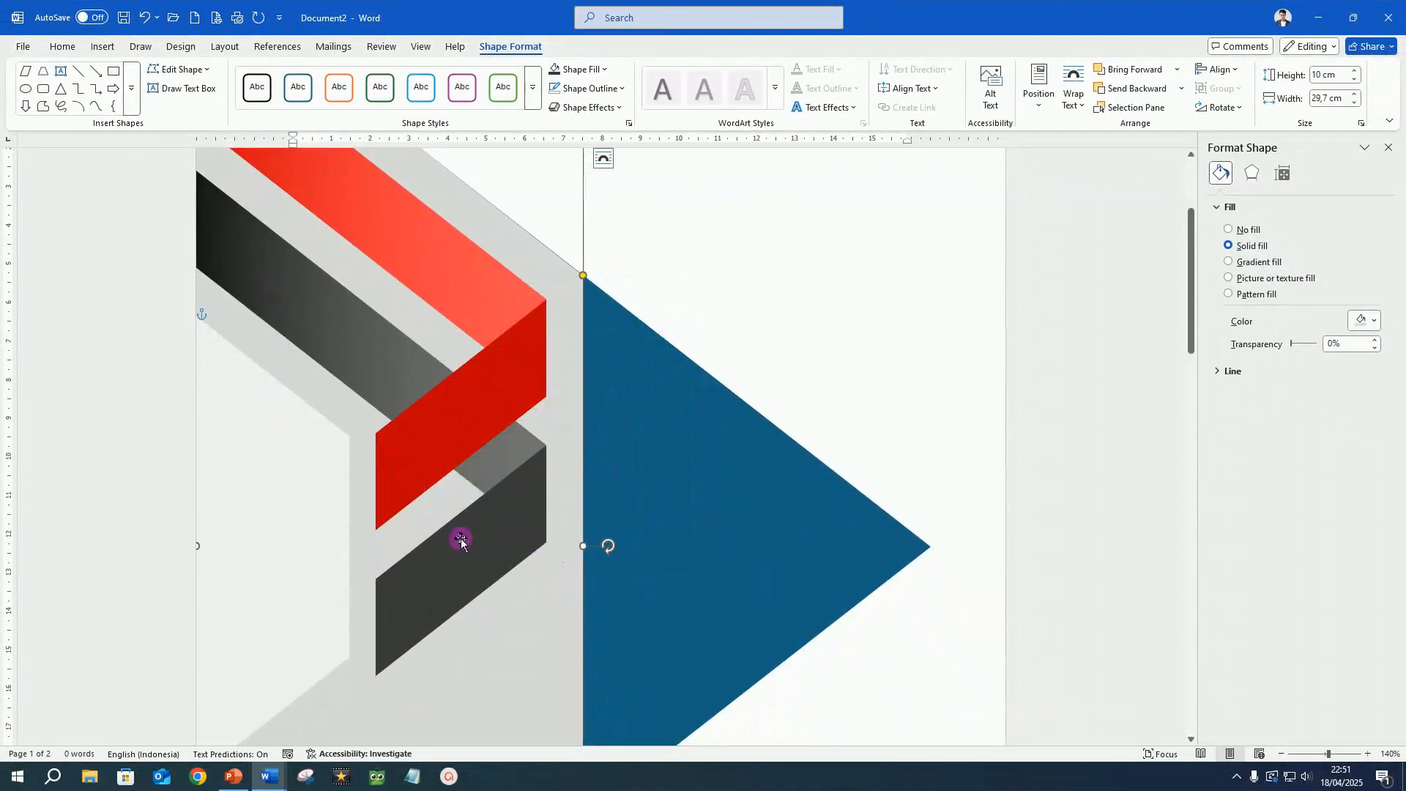
Select the red and dark grey gradient bands together and bring both to the front of their fold pieces.
scroll(535, 336, up, 3)
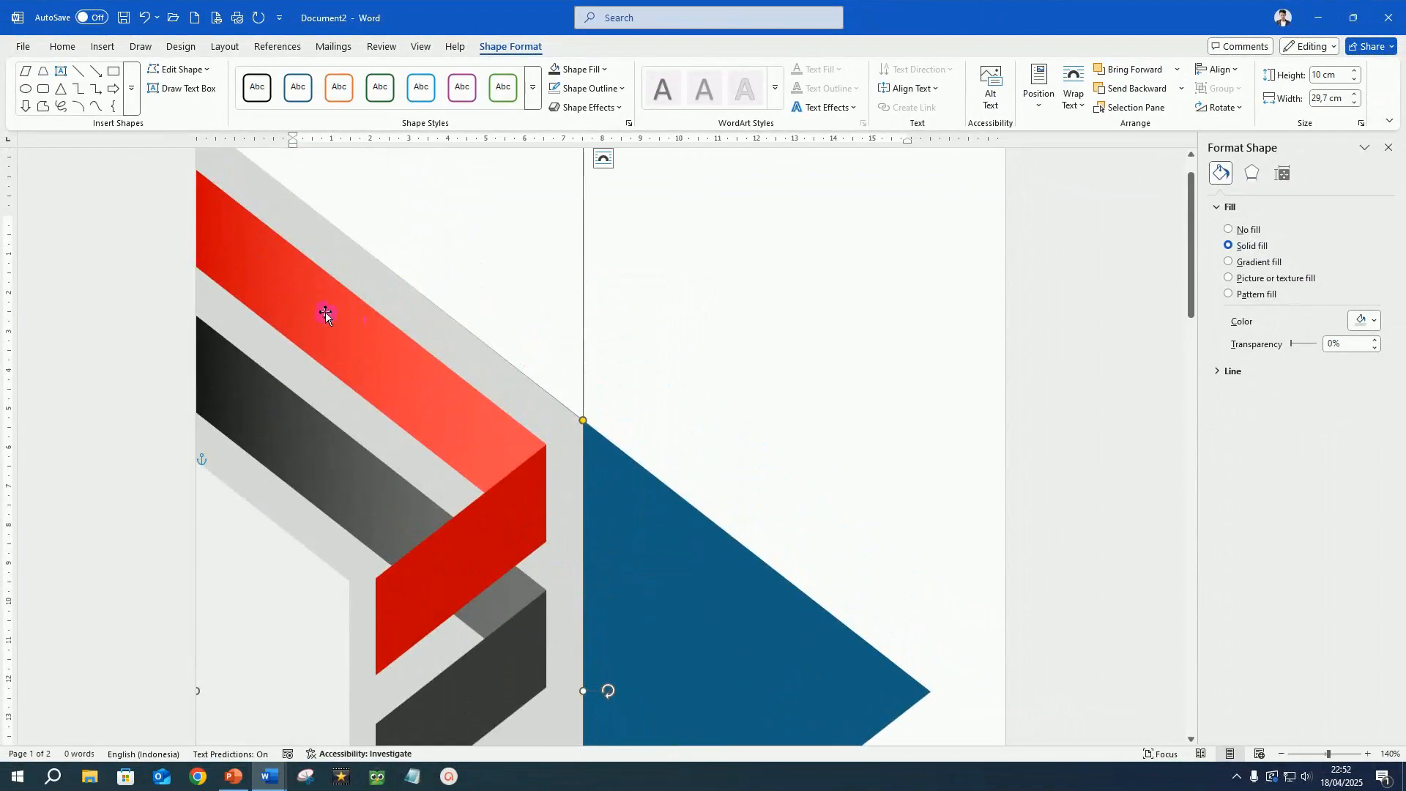
click(326, 313)
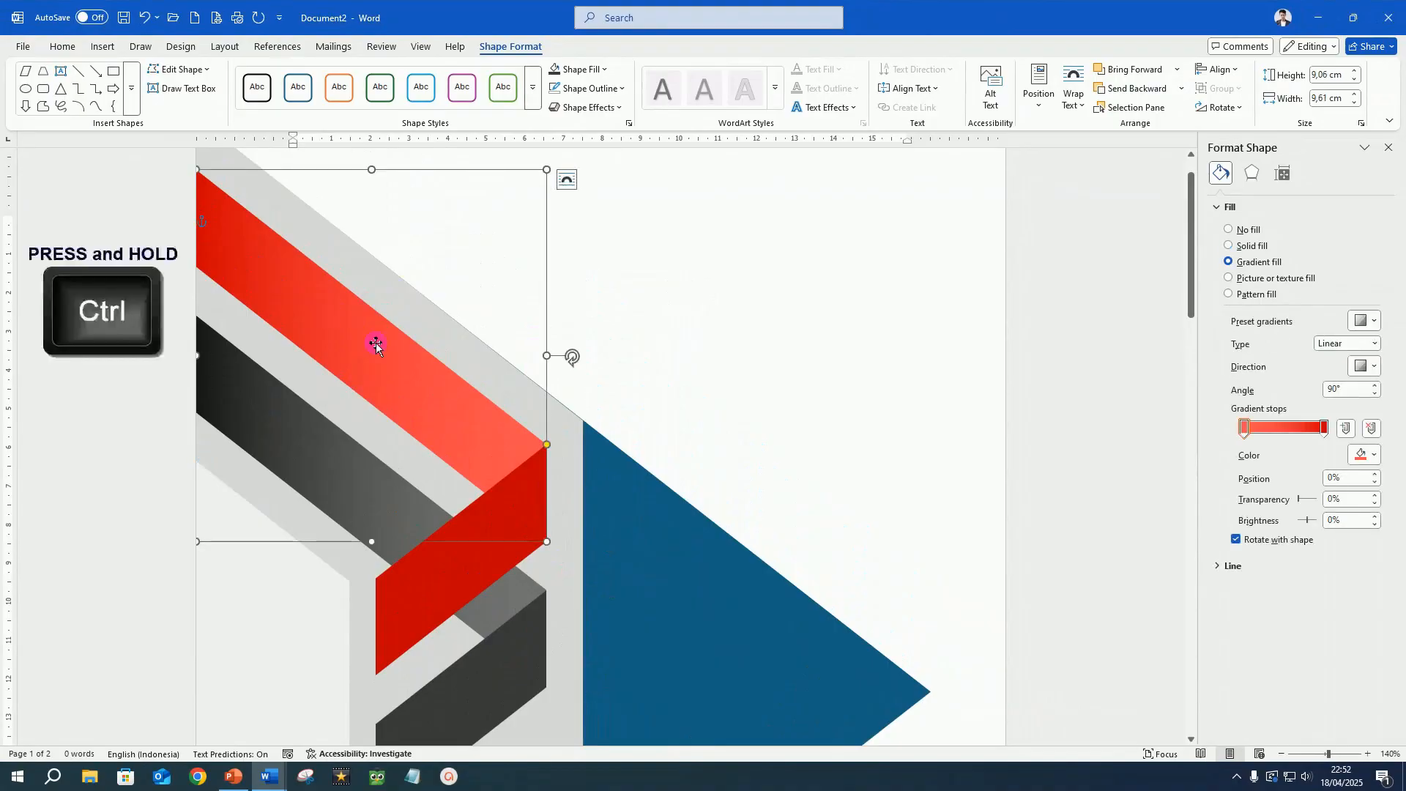
ctrl+click(349, 419)
ctrl+click(321, 463)
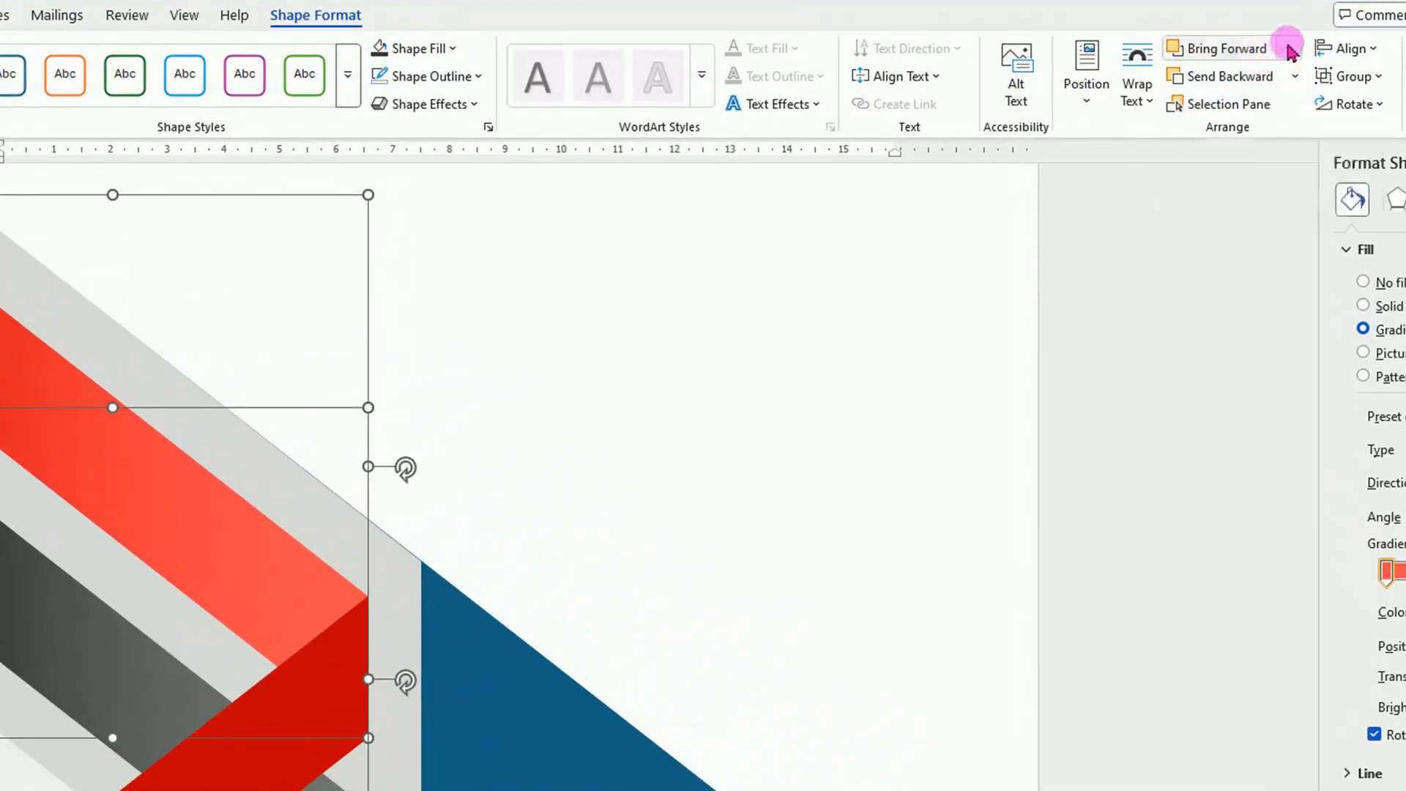
click(1178, 69)
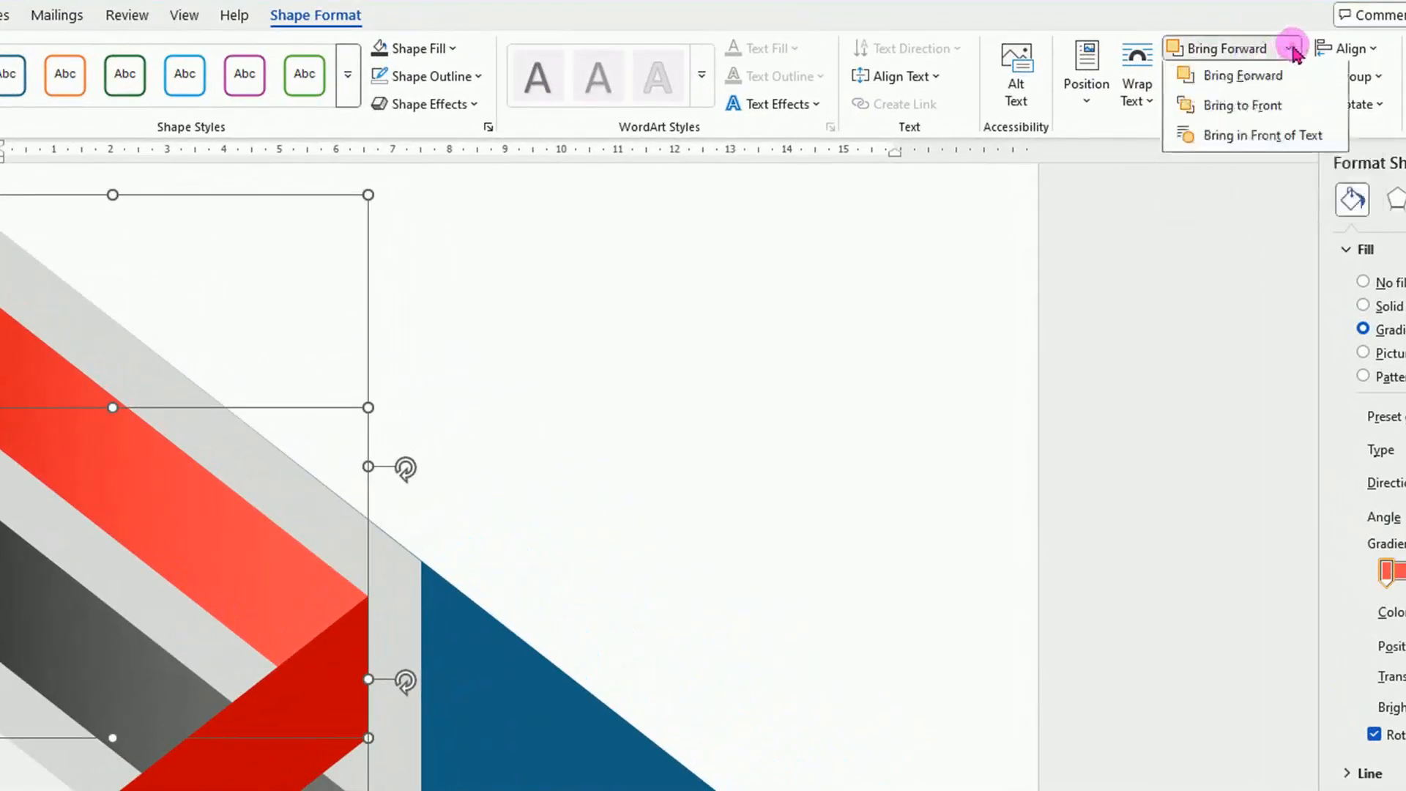
click(1278, 113)
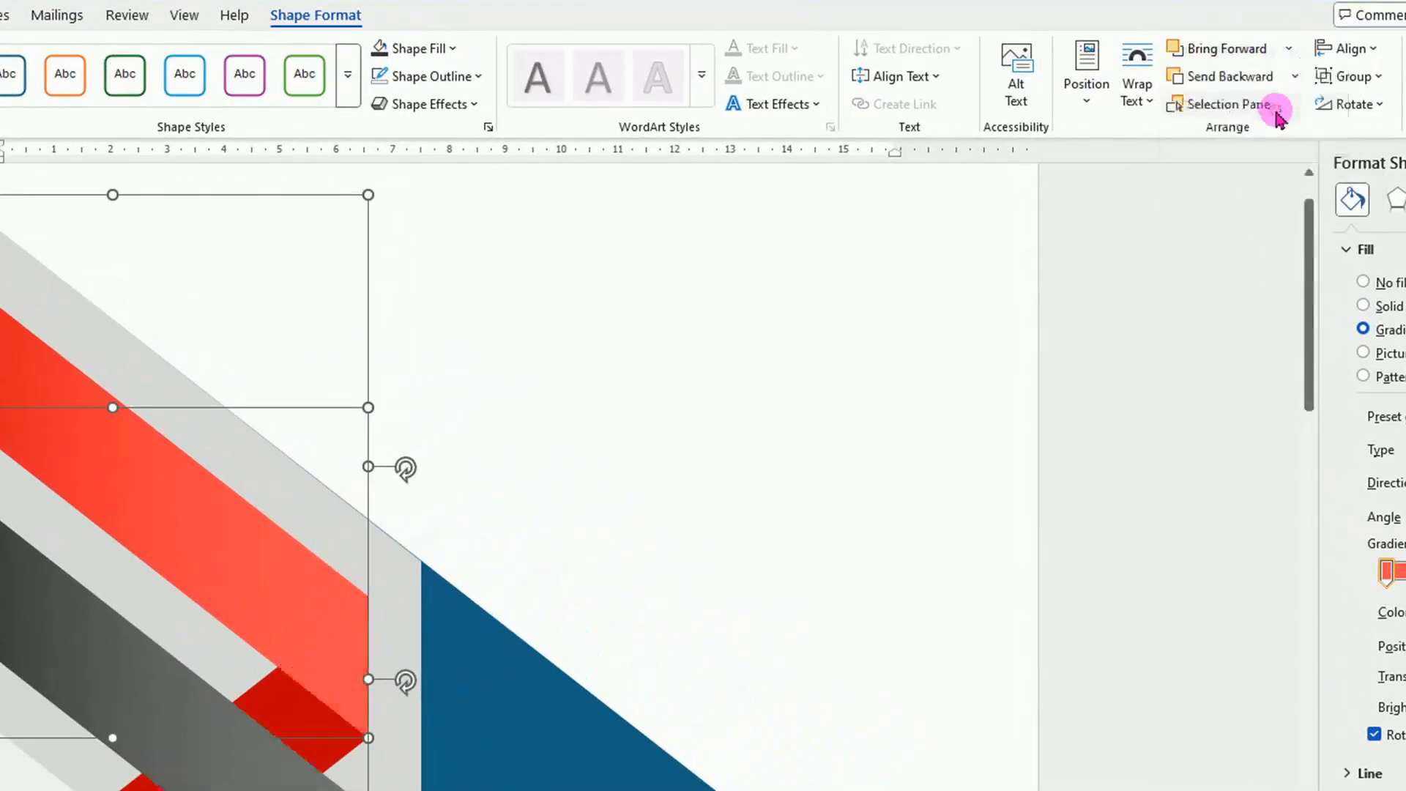
scroll(664, 319, down, 2)
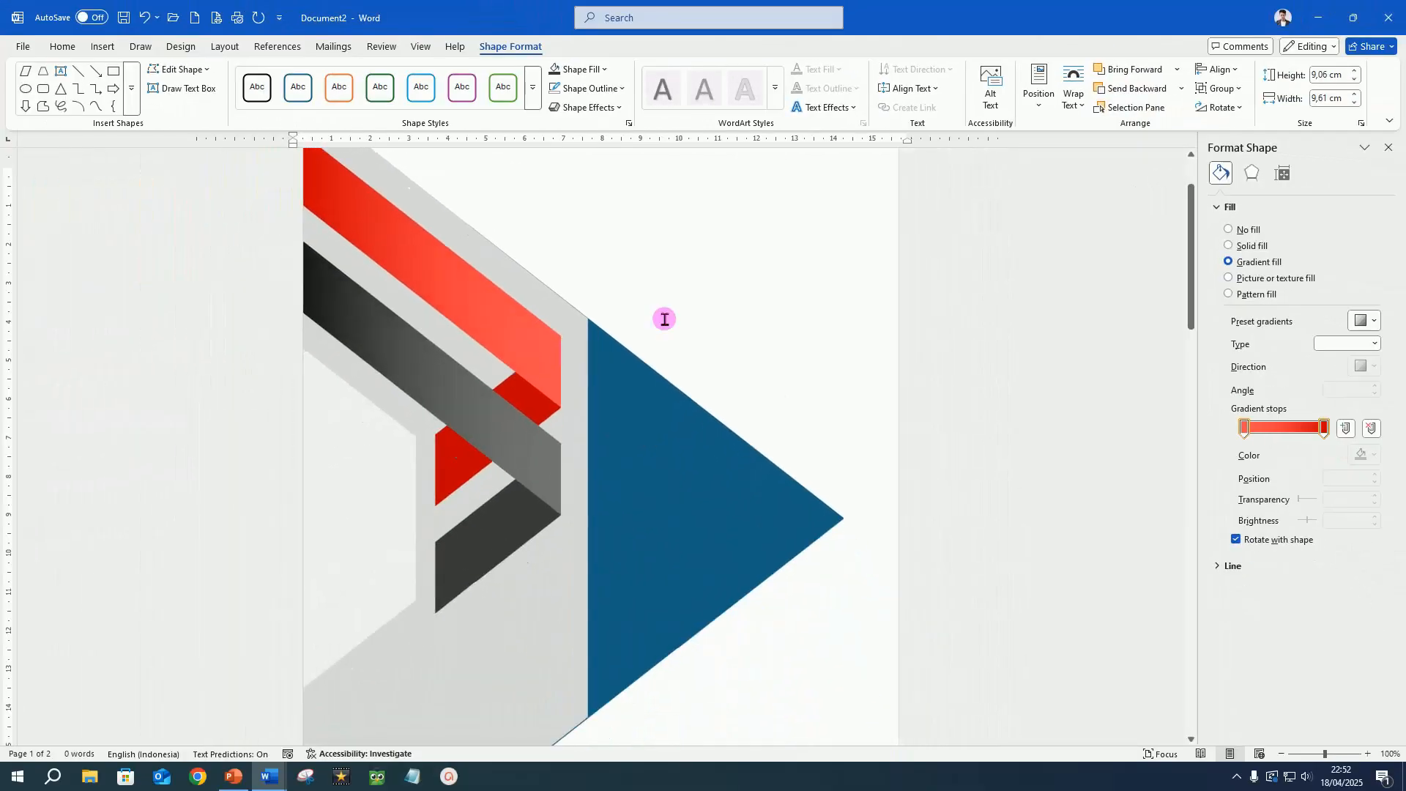
click(785, 316)
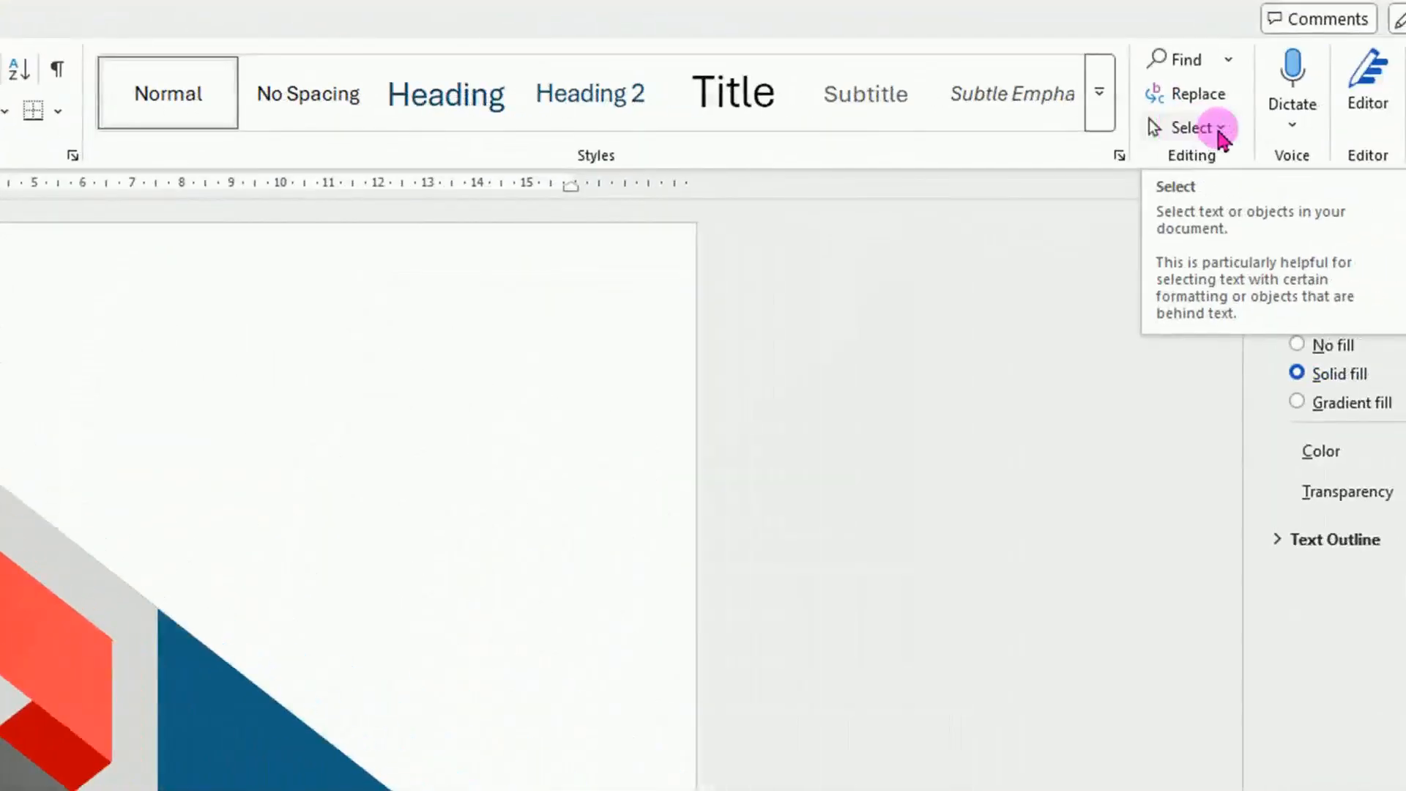
Select the two gradient bands and their two fold pieces with Select Objects and group them.
click(1225, 132)
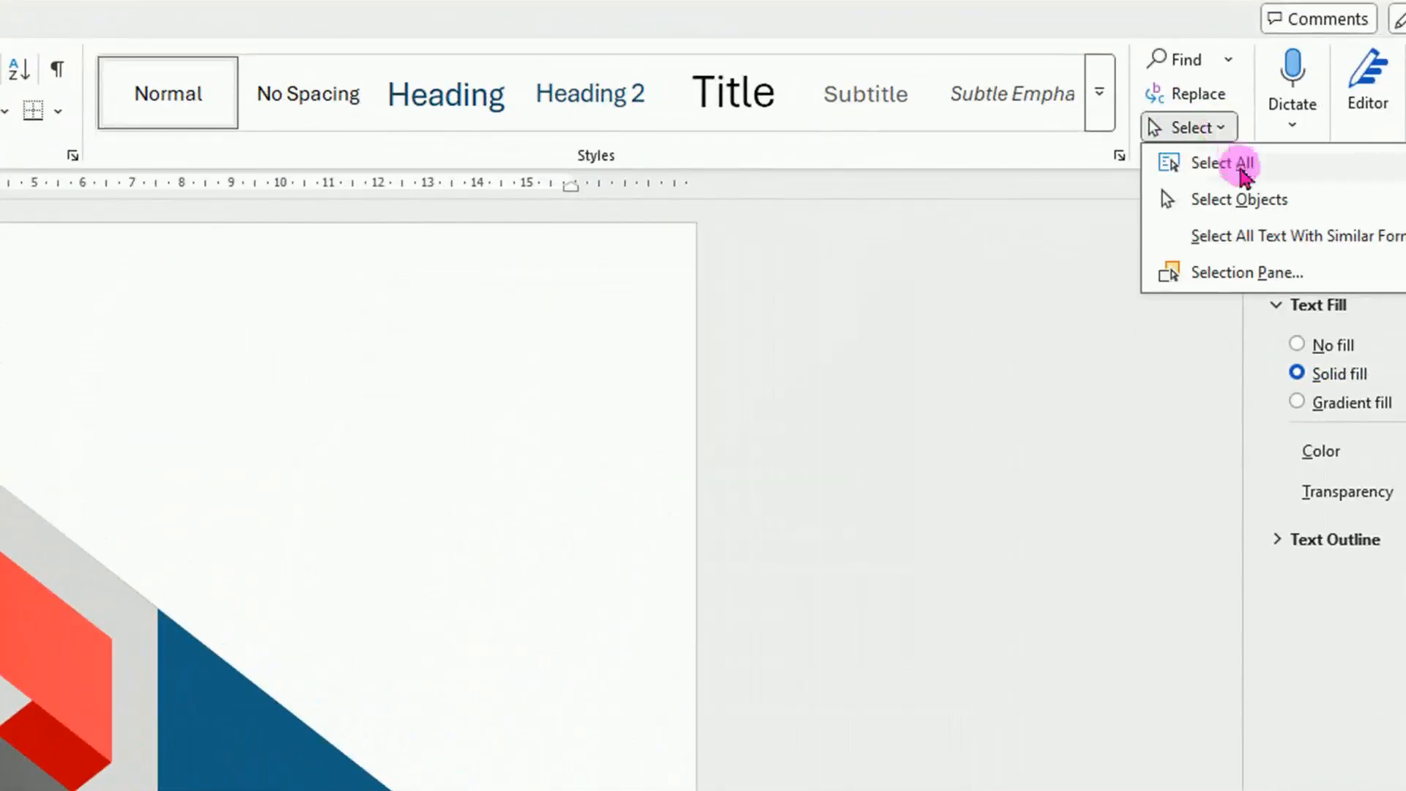
click(1245, 200)
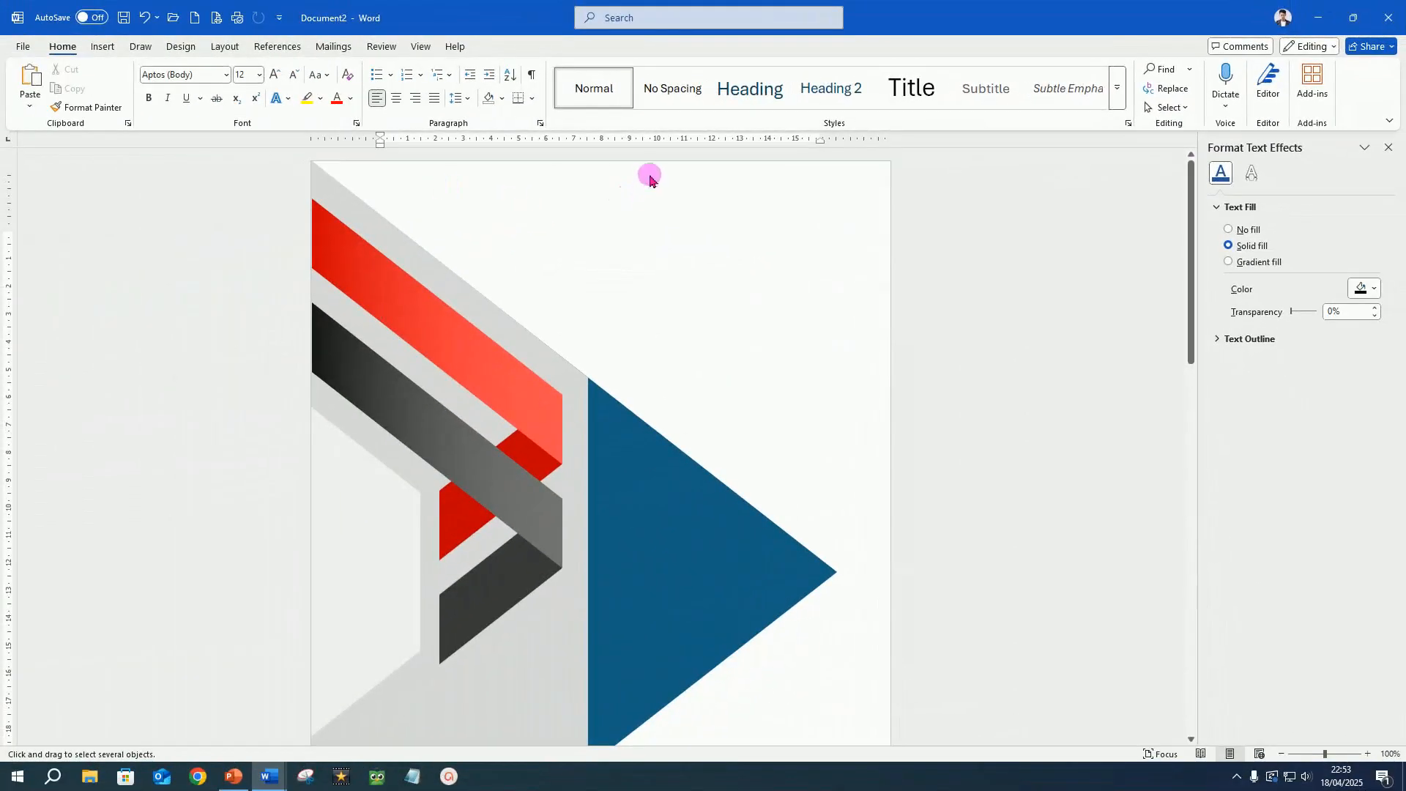
drag(650, 227, 302, 698)
click(501, 45)
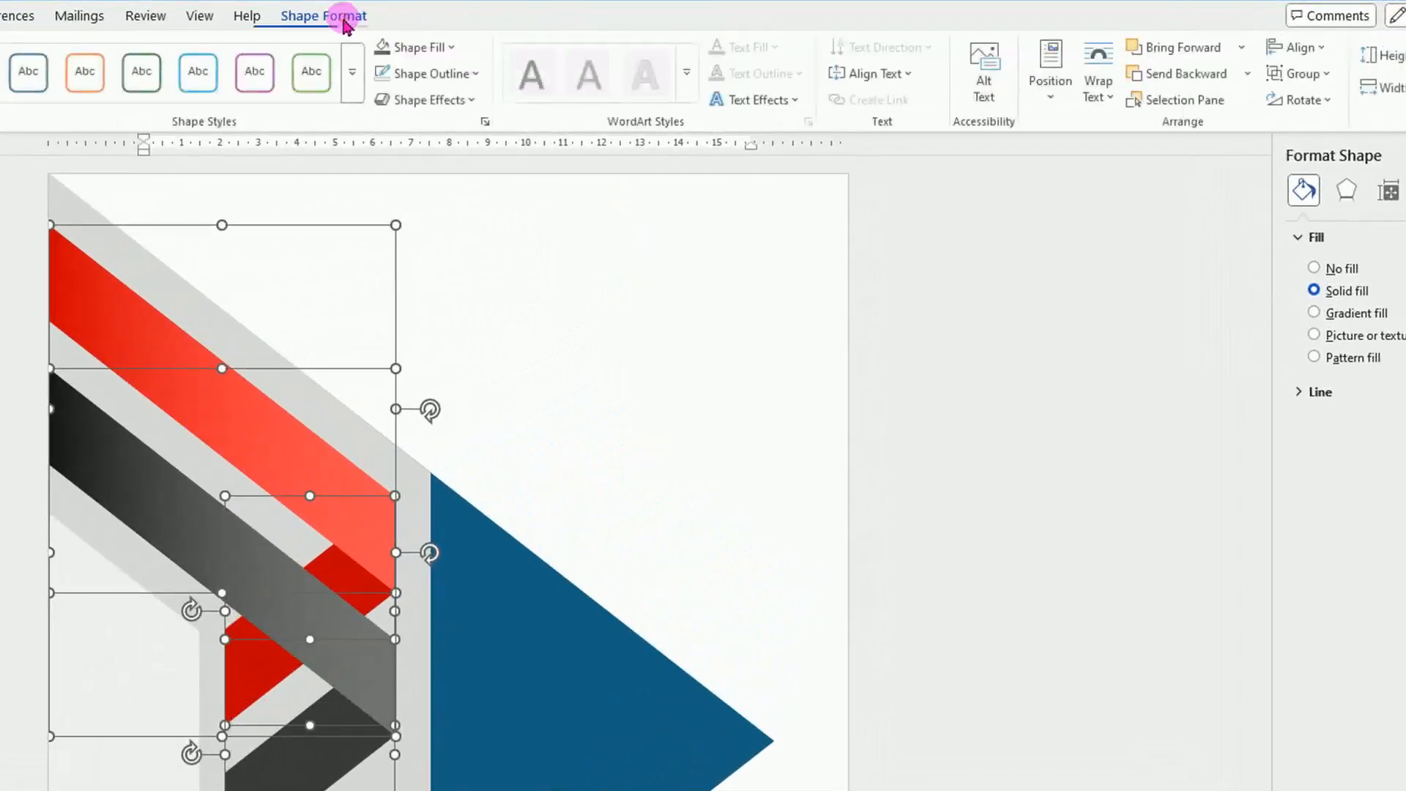
click(1330, 77)
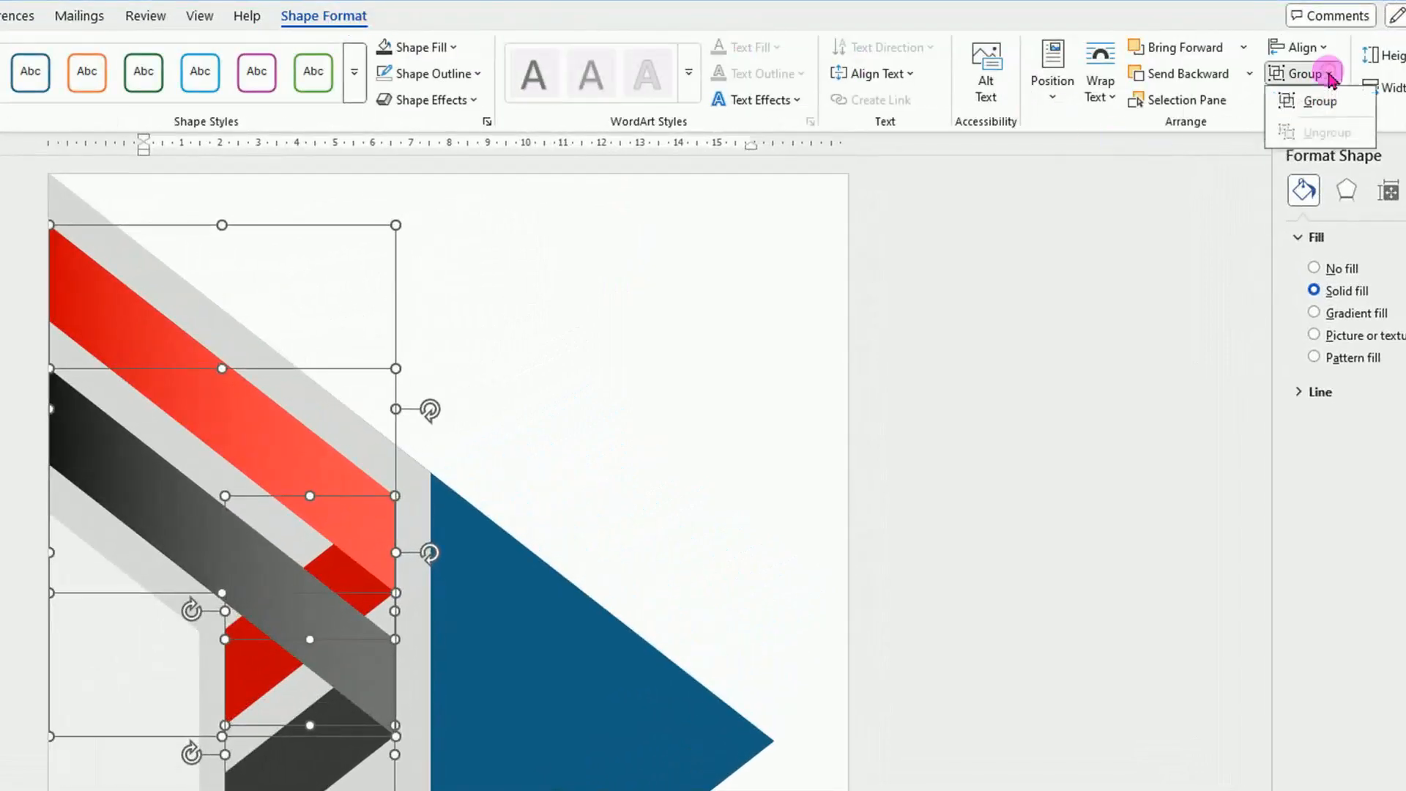
click(1325, 102)
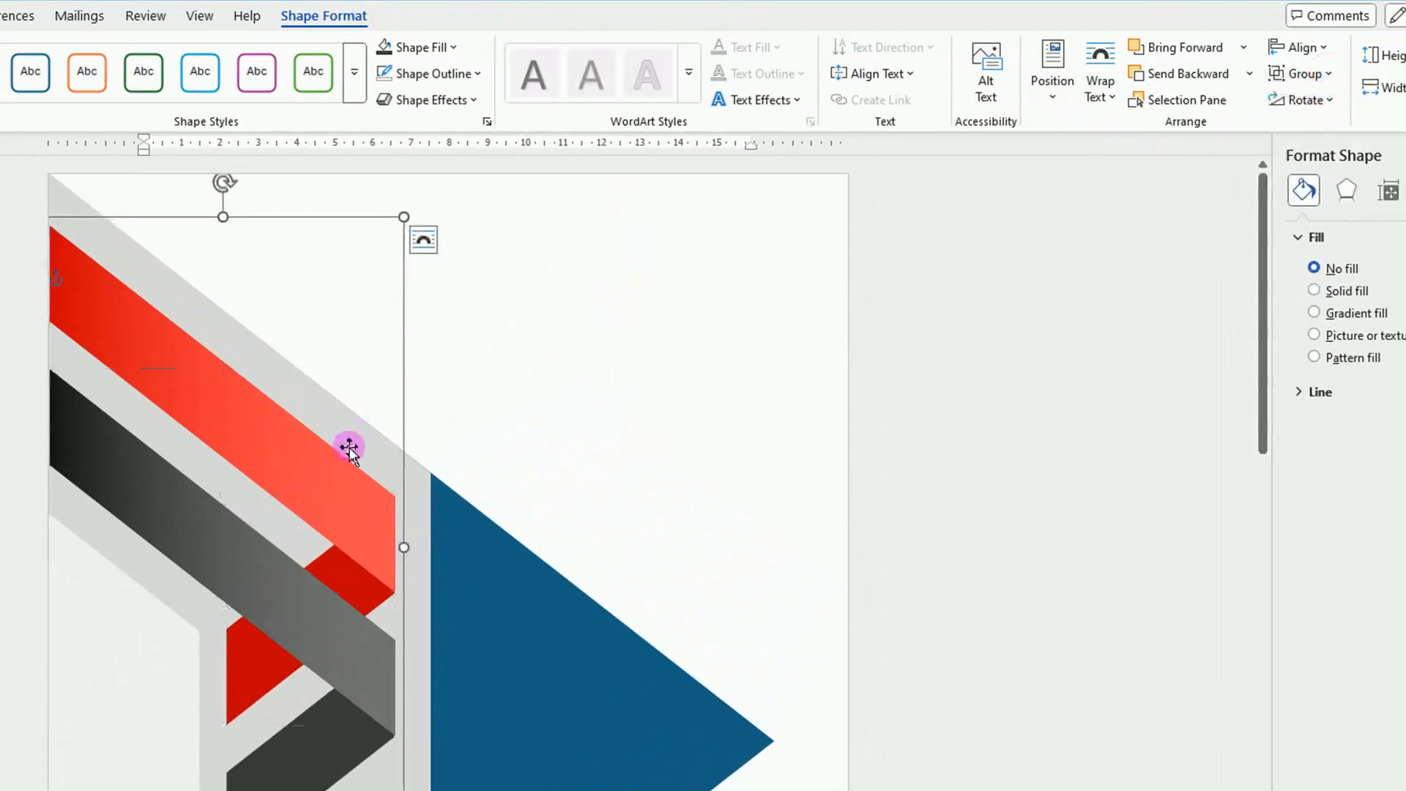
Duplicate the ribbon group, move the copy over the blank upper part of the page, and flip it vertically.
key(ctrl+d)
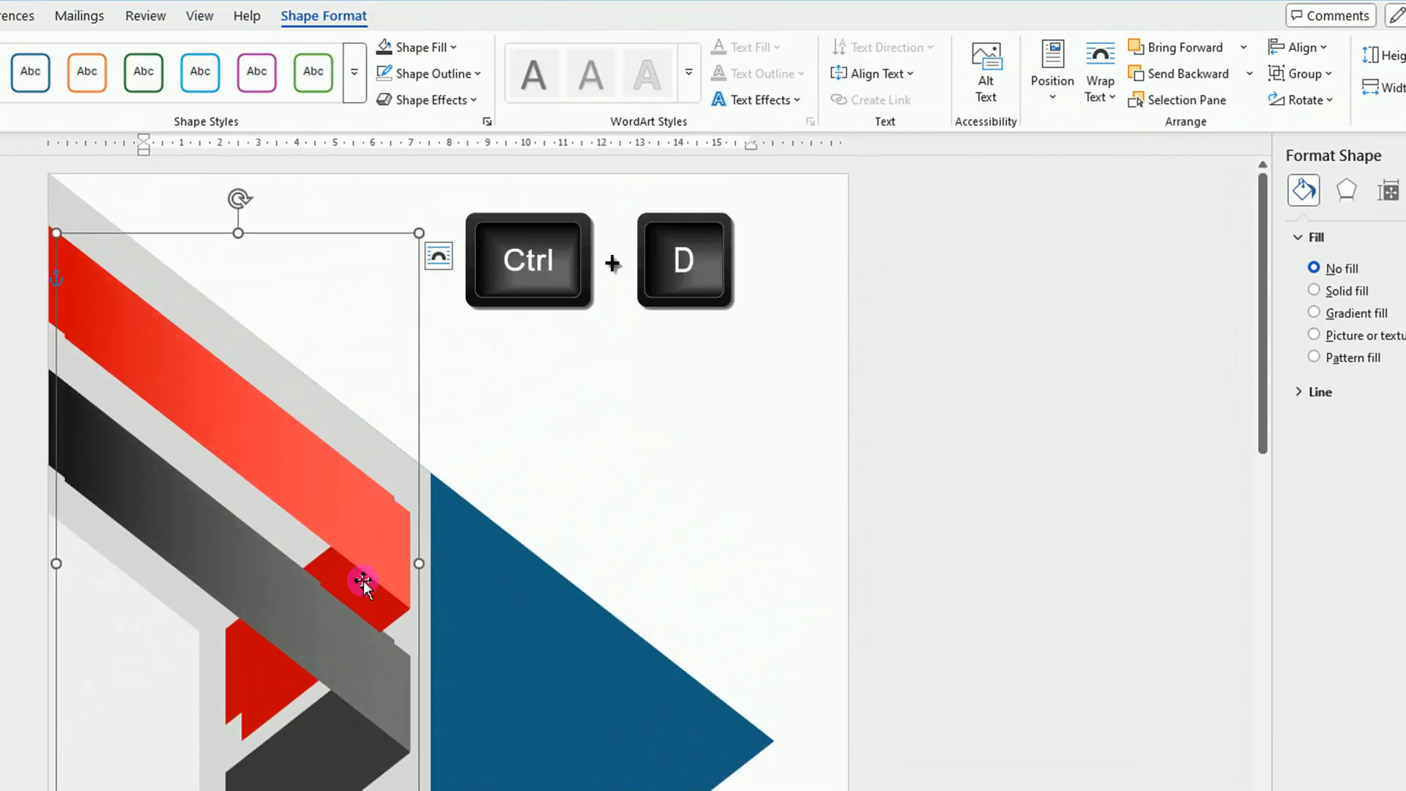
drag(327, 623, 641, 551)
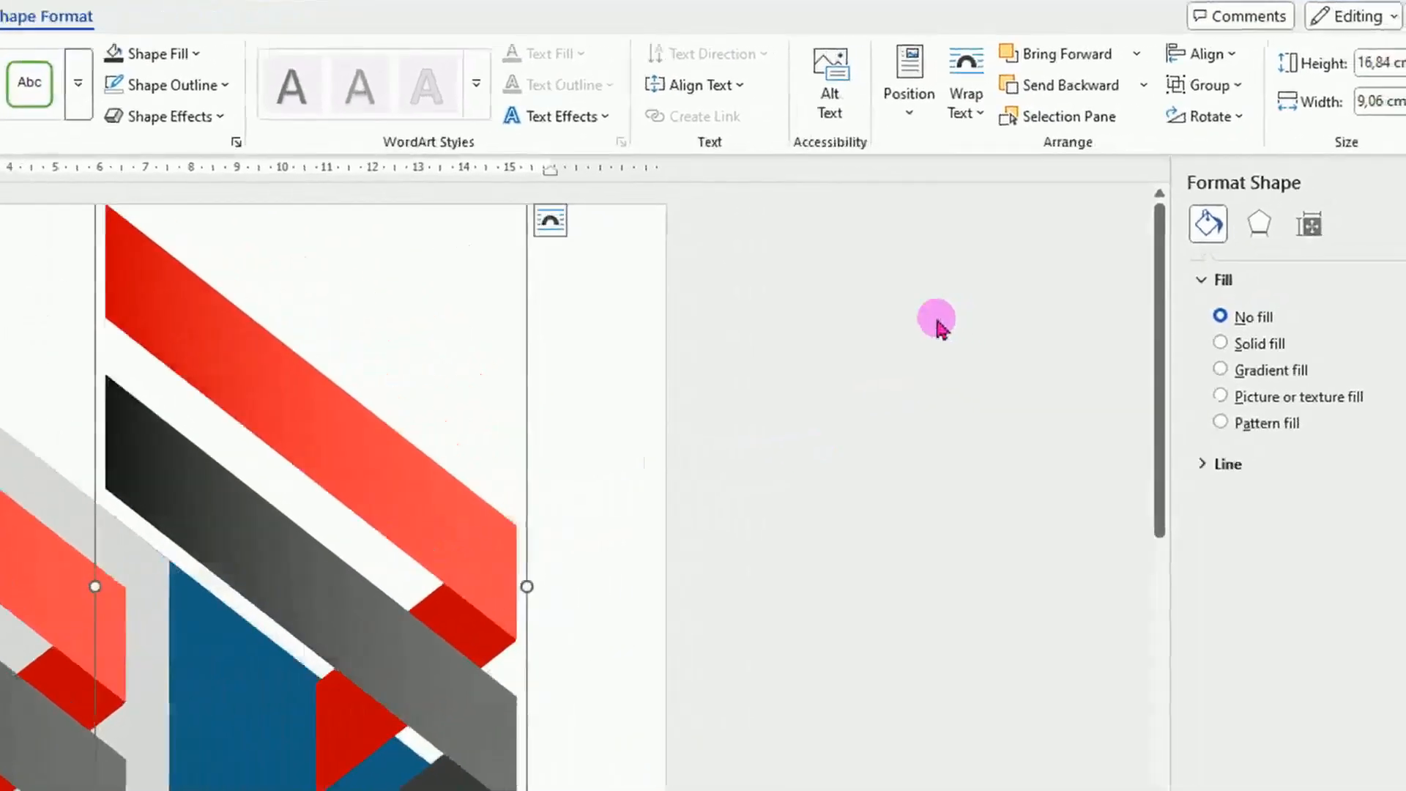
click(1329, 101)
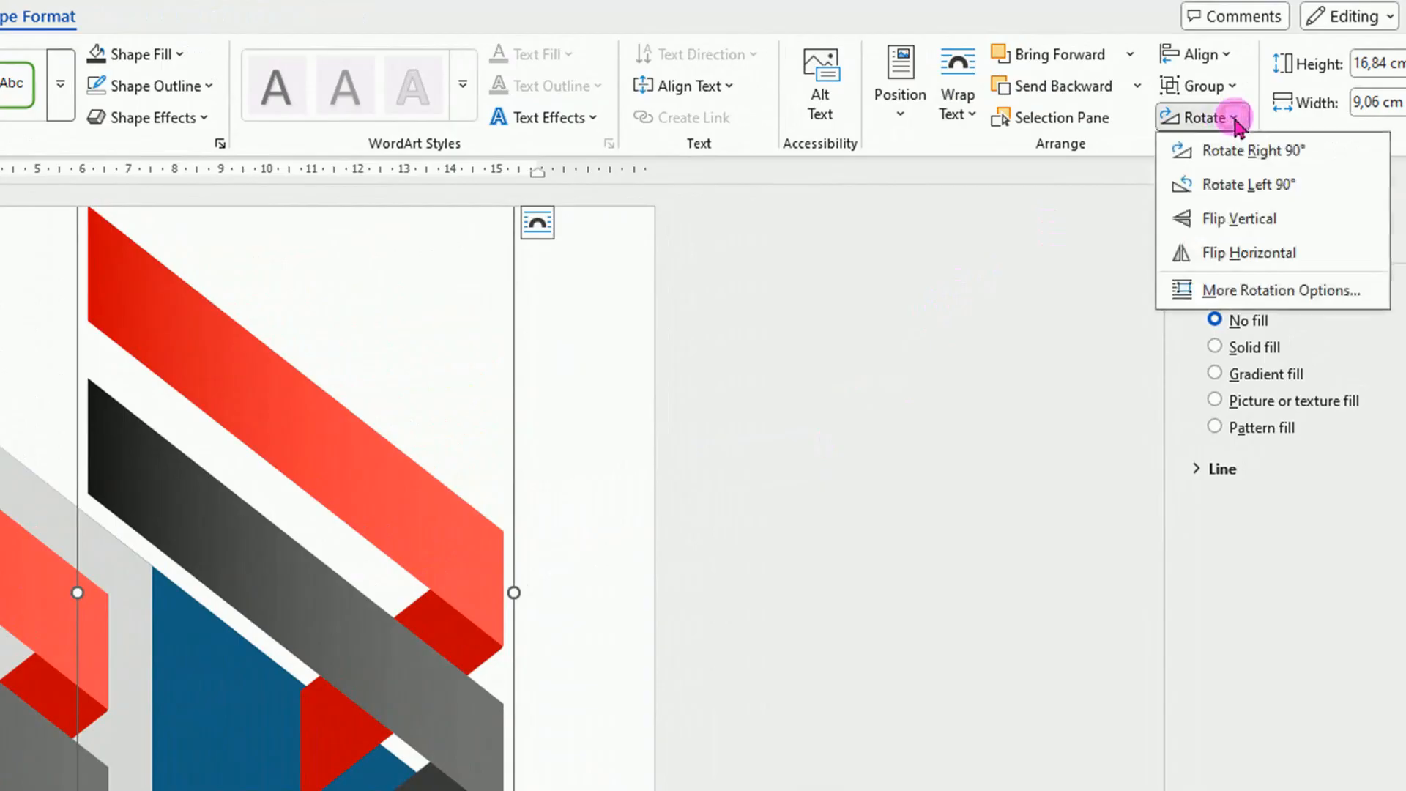
click(1245, 220)
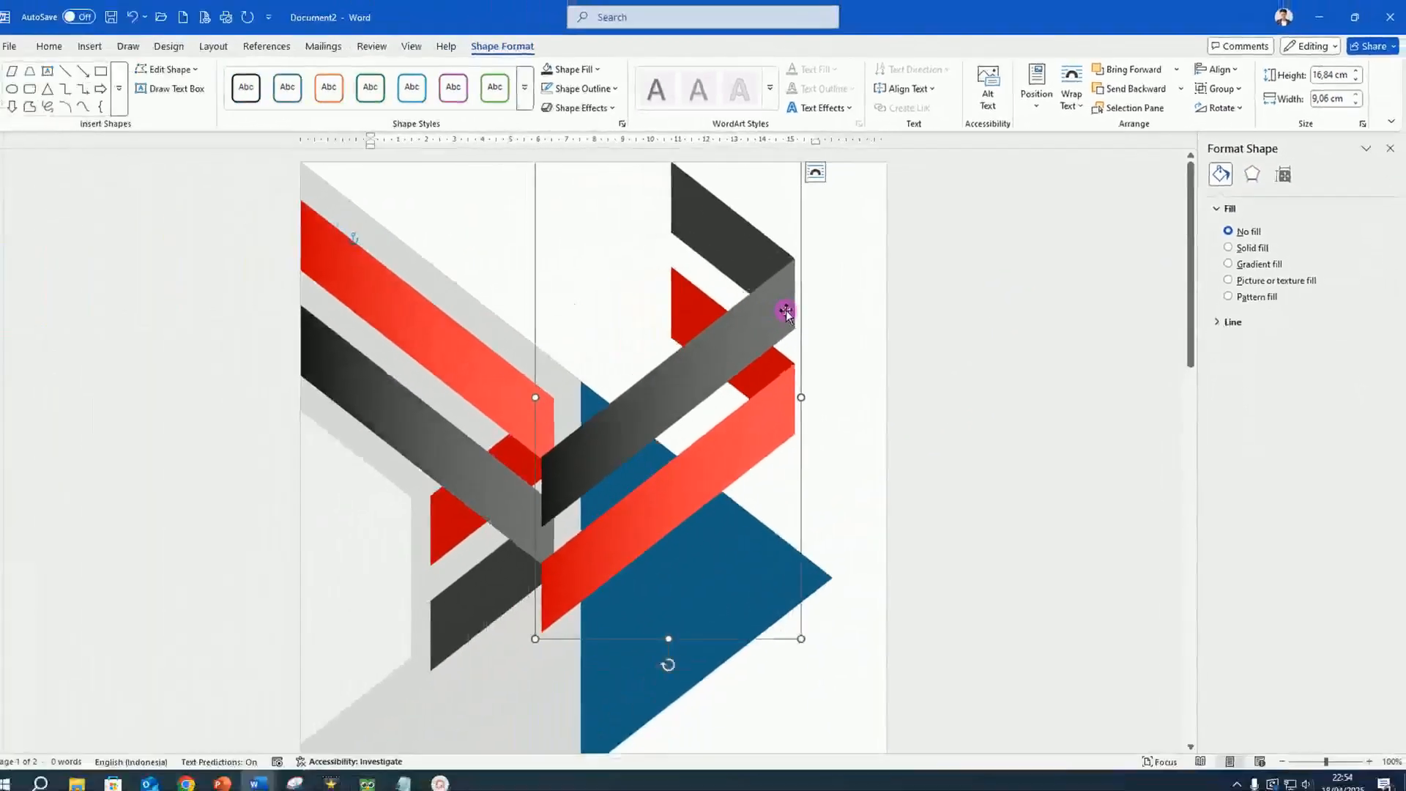
Move the flipped ribbon group below the original, aligned with the page's left edge so the two mirror each other.
drag(604, 392, 275, 790)
drag(551, 625, 553, 639)
scroll(570, 436, down, 3)
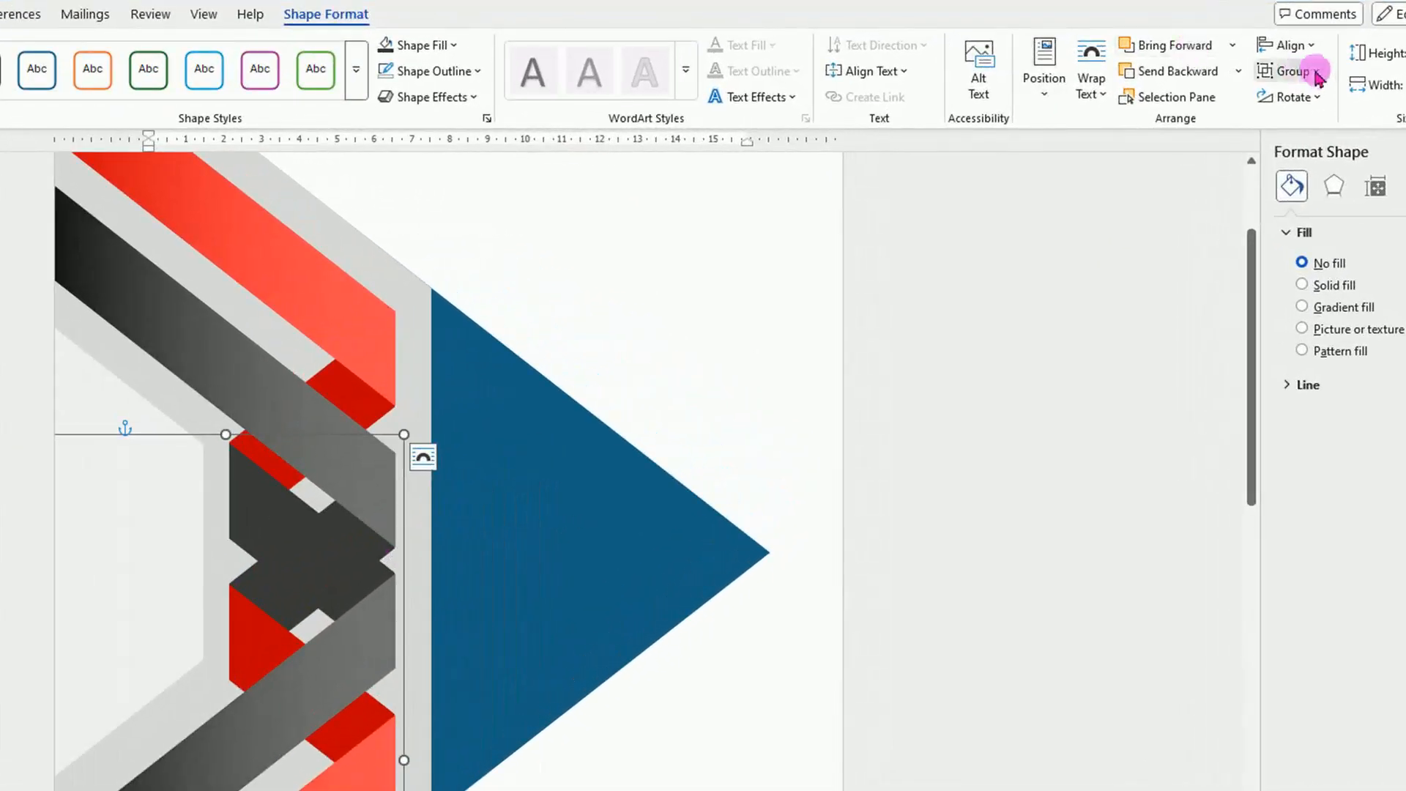
Ungroup both the lower and the upper ribbon groups into their separate bands and fold pieces.
click(1317, 73)
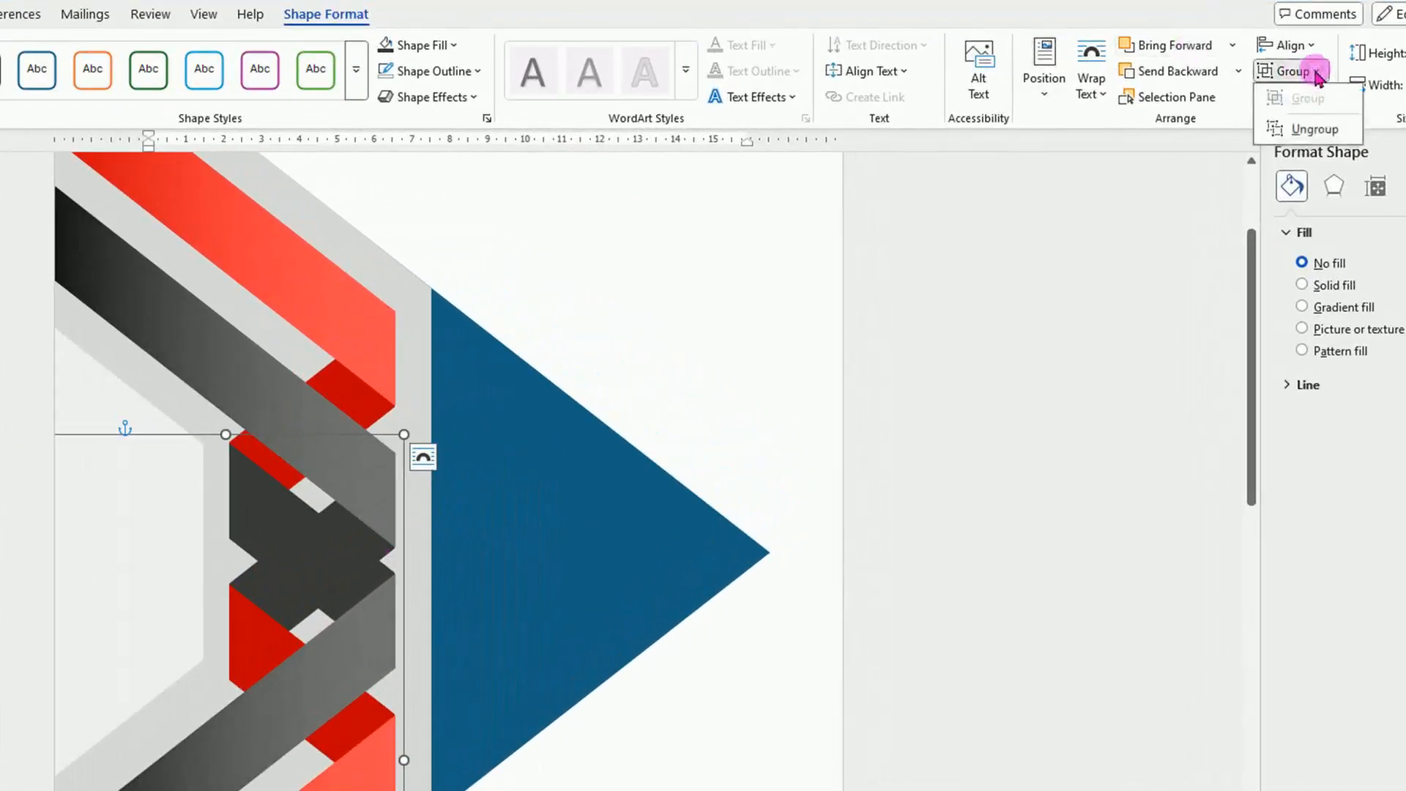
click(1323, 129)
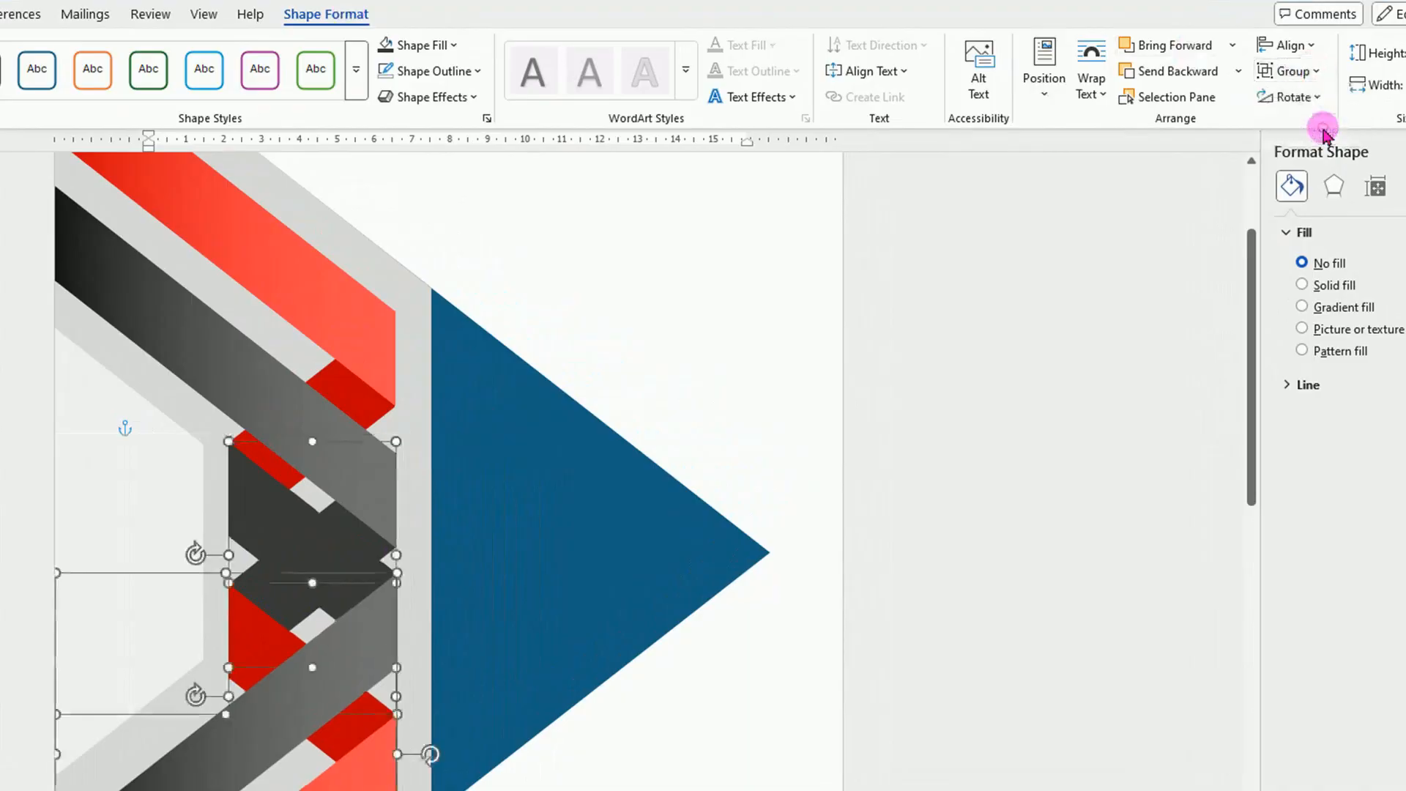
click(315, 279)
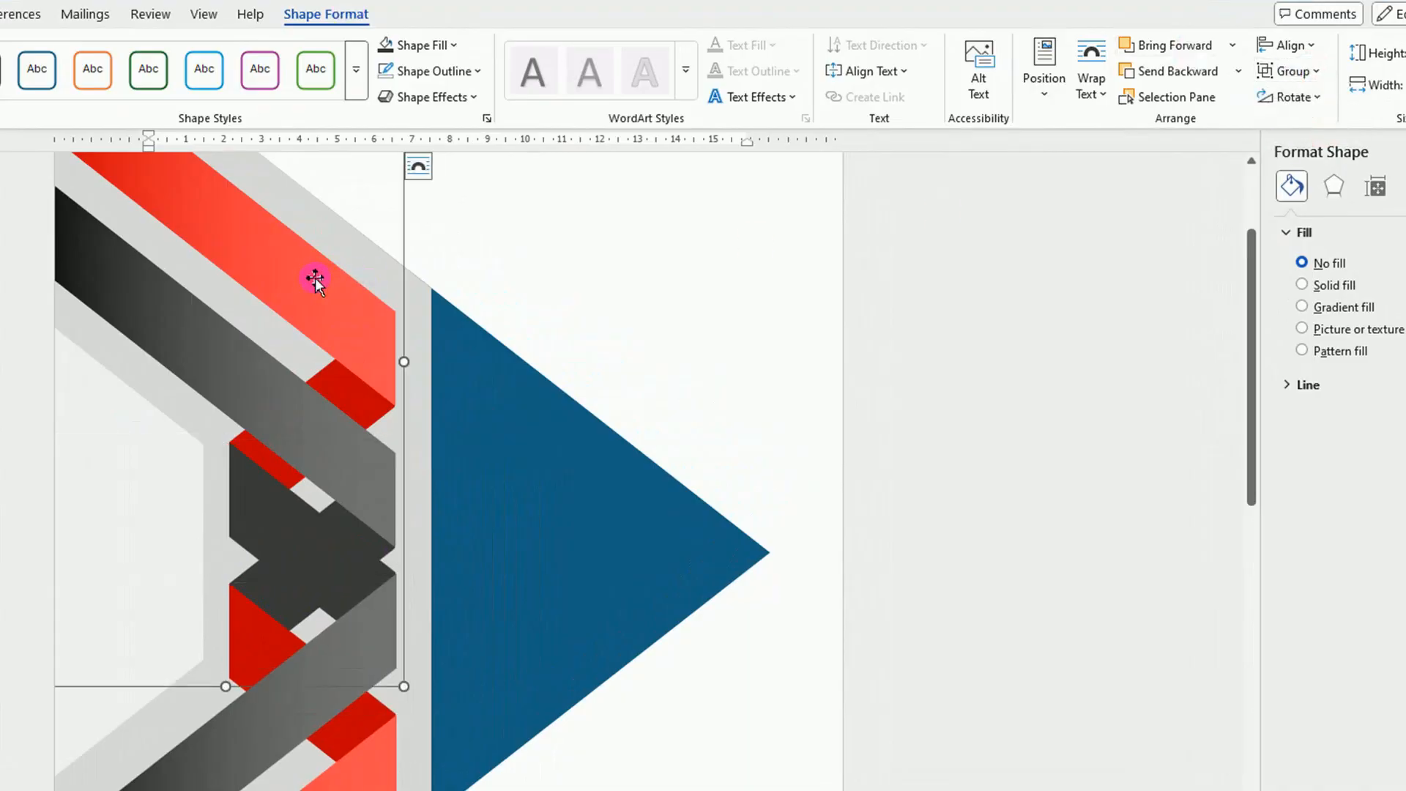
click(1311, 71)
click(1316, 131)
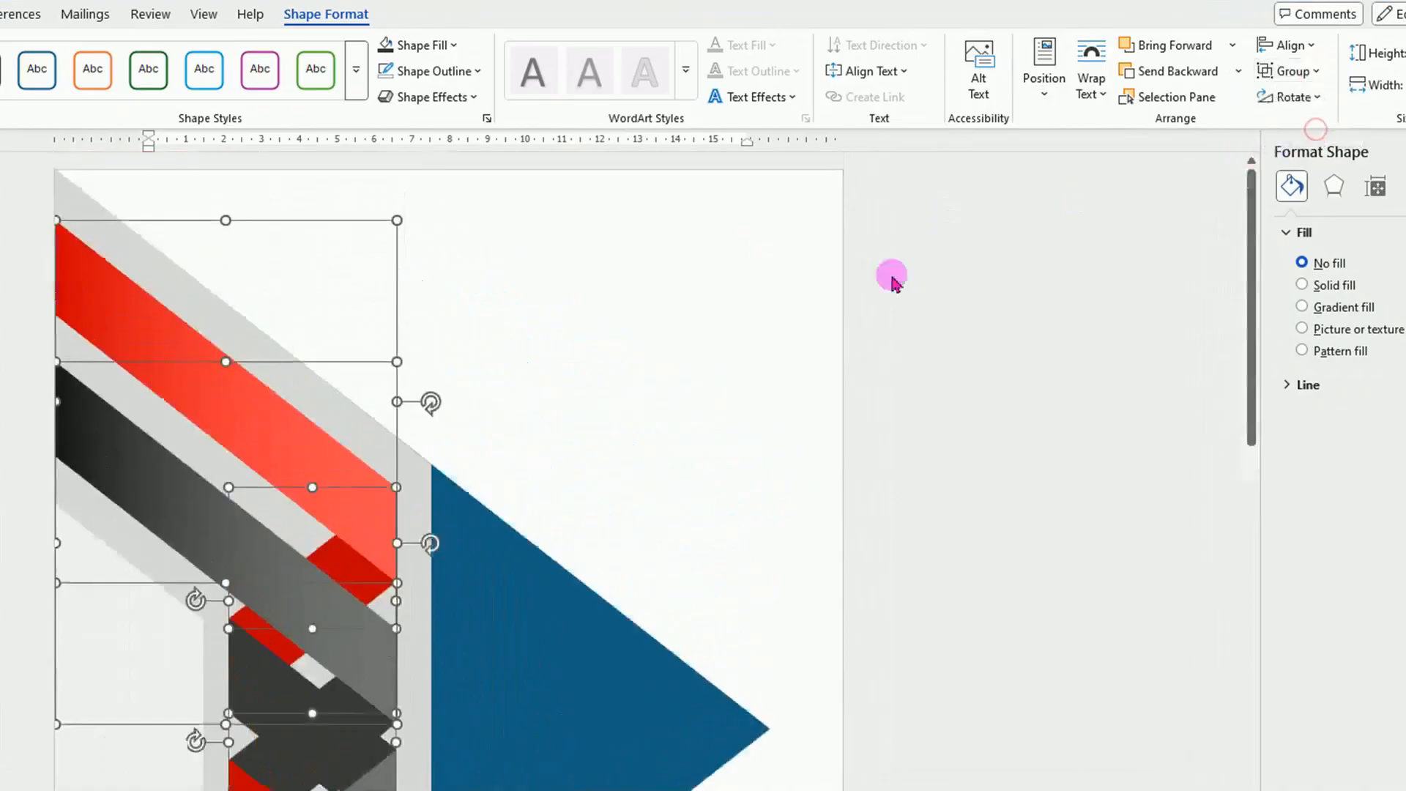
click(724, 498)
scroll(791, 399, down, 6)
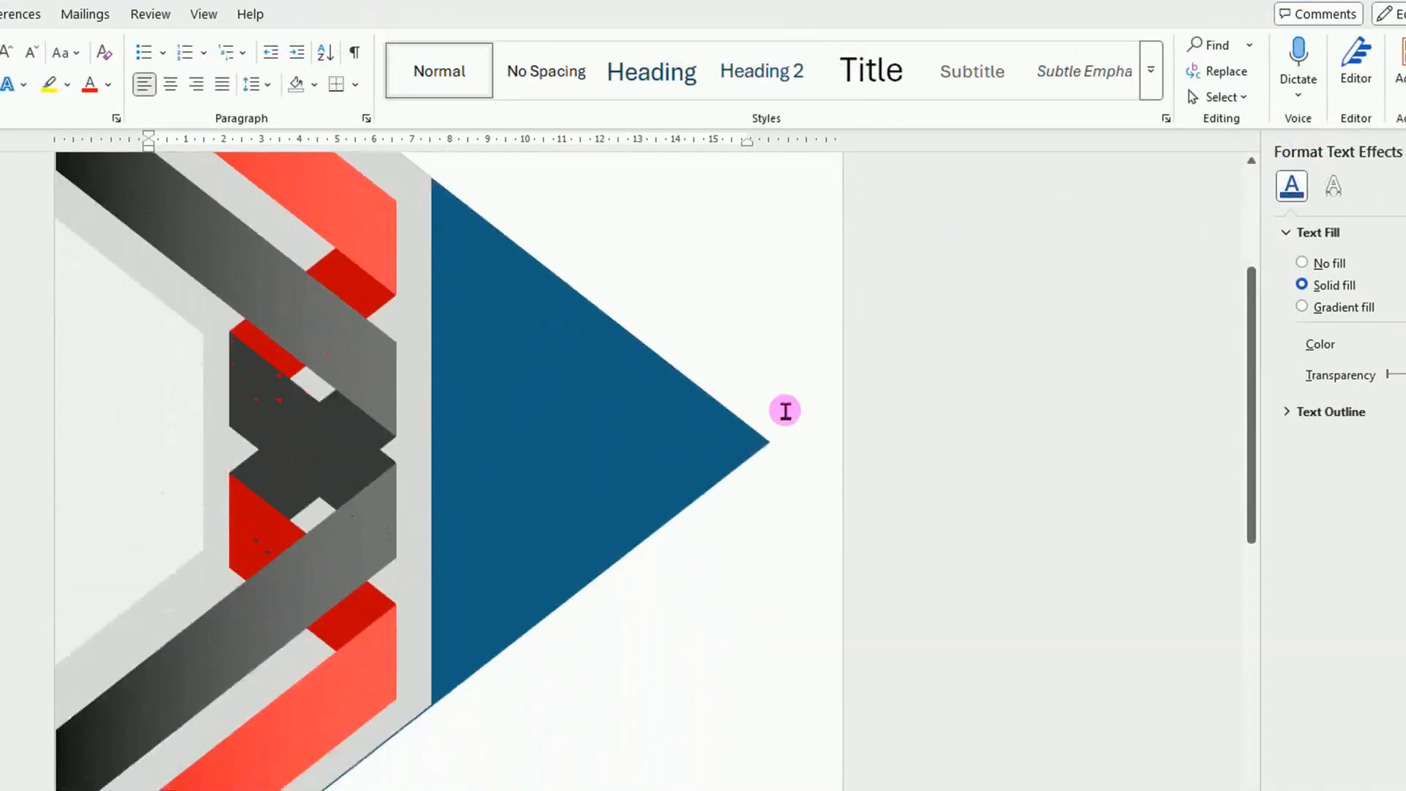
ctrl+scroll(785, 408, up, 2)
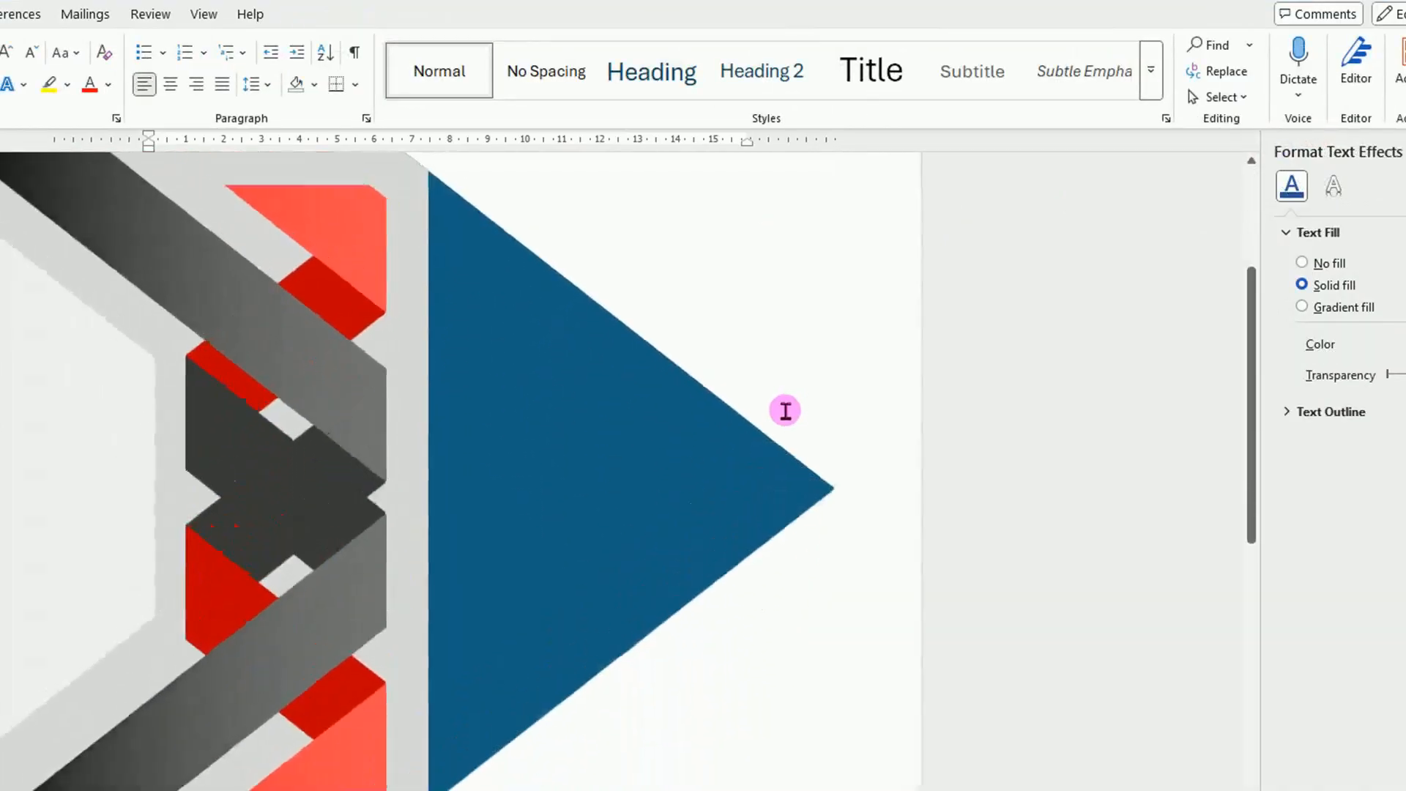
Select the dark grey and red fold pieces of the lower ribbon together and bring both to the front.
click(249, 454)
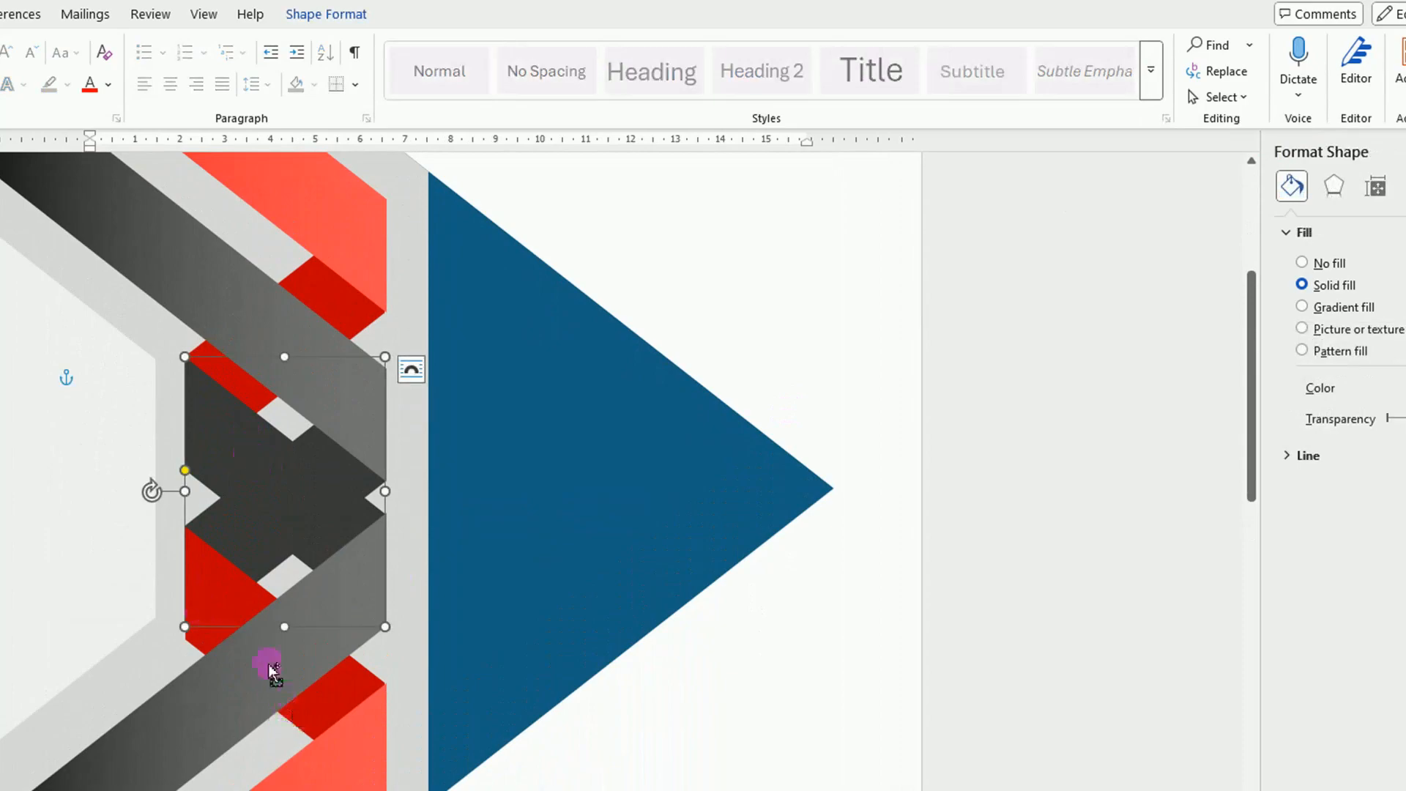
shift+click(227, 592)
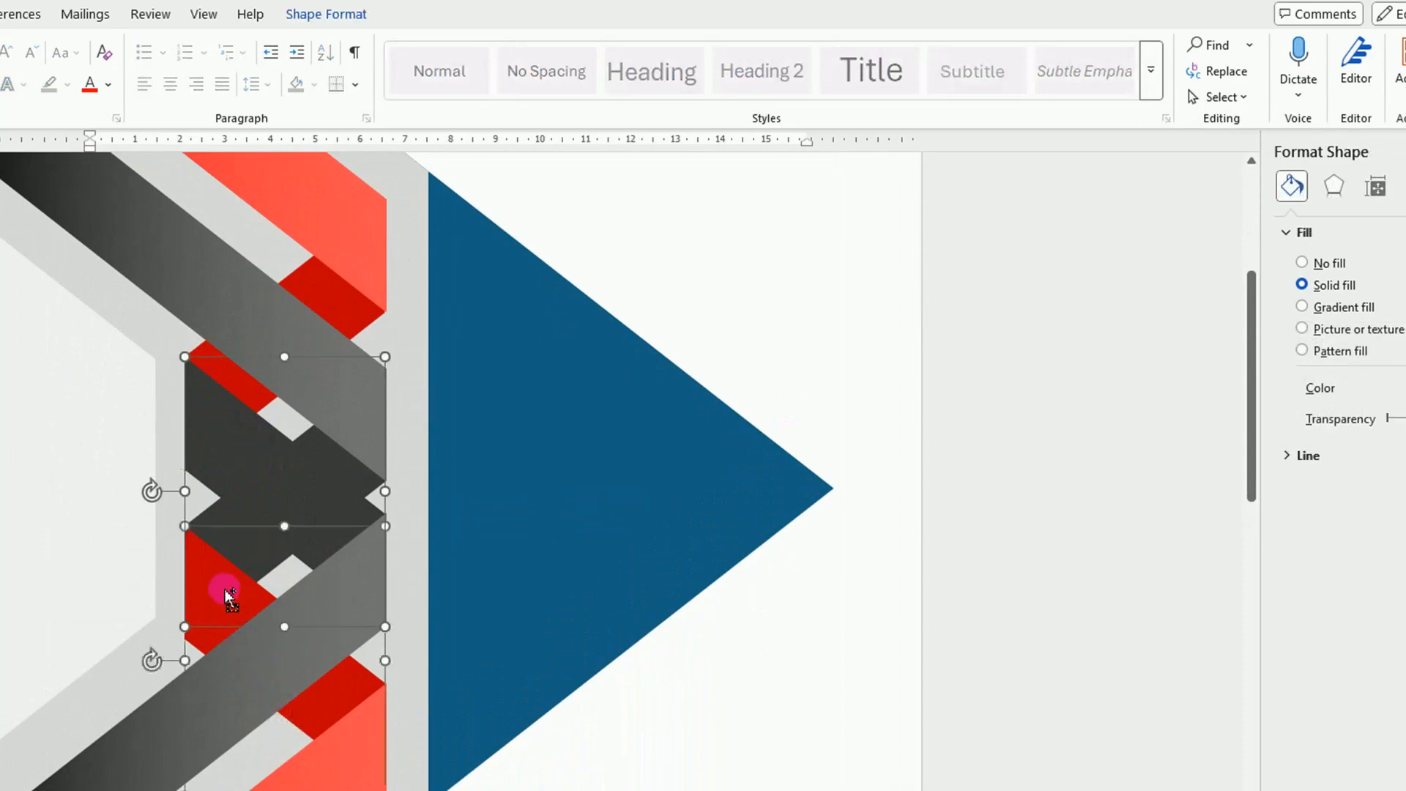
click(357, 16)
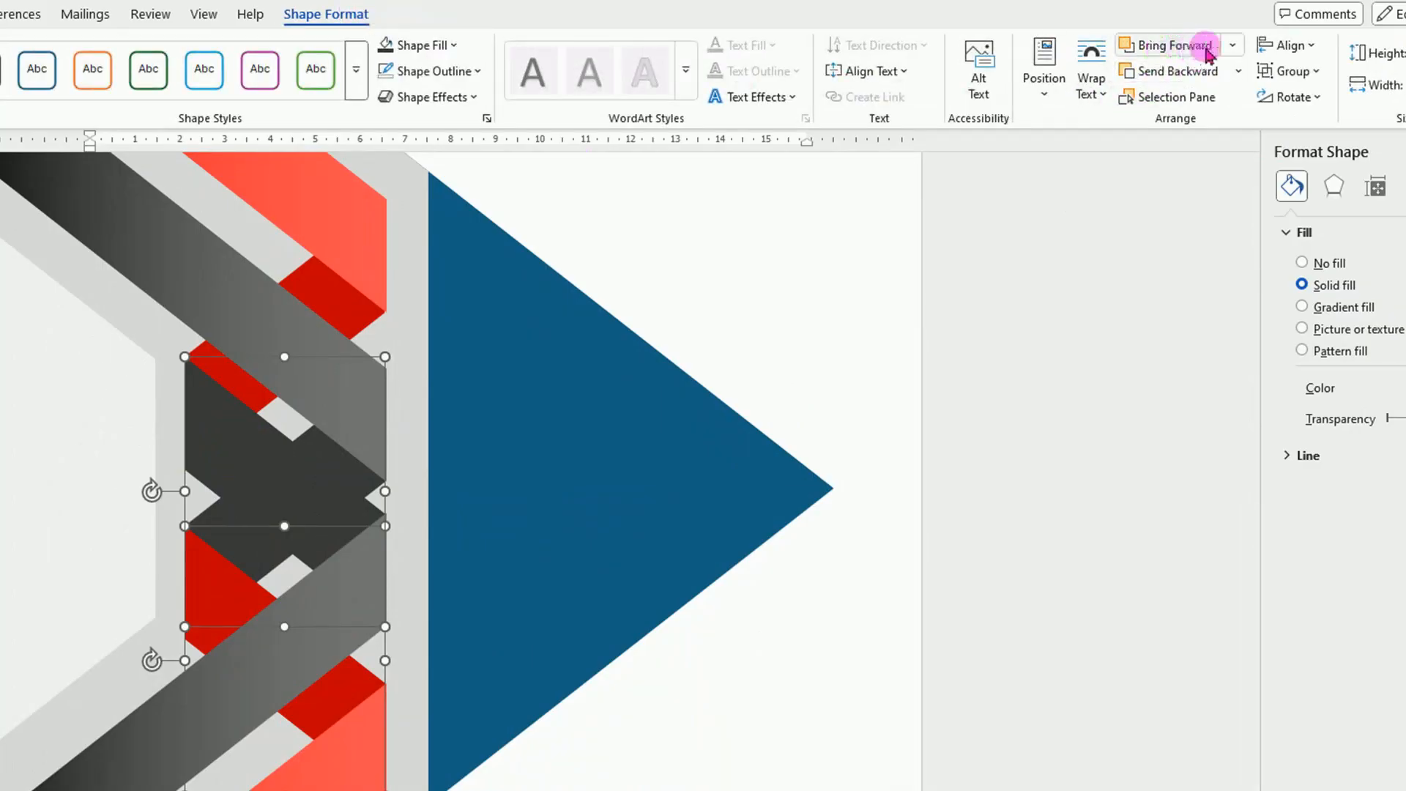
click(1233, 47)
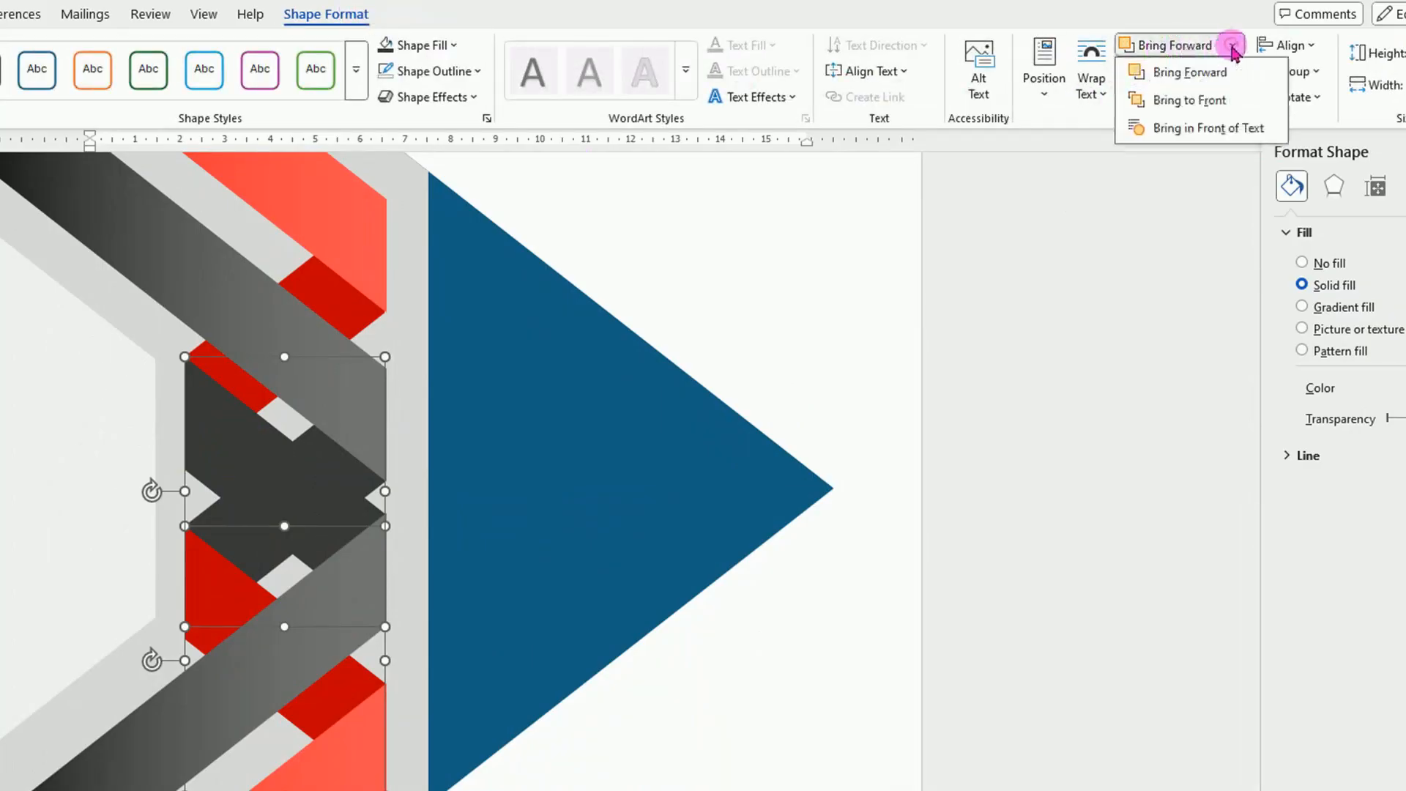
click(1212, 101)
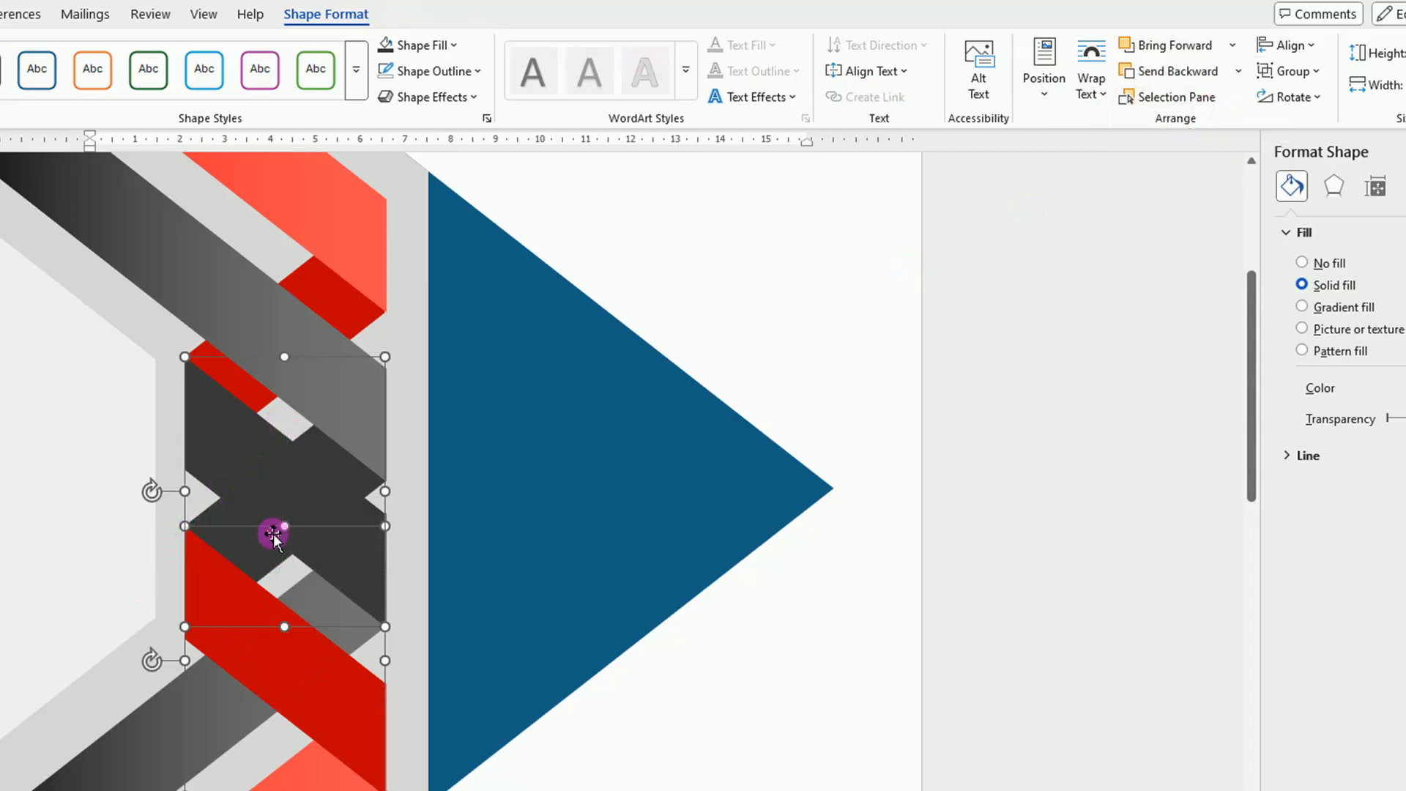
click(1076, 624)
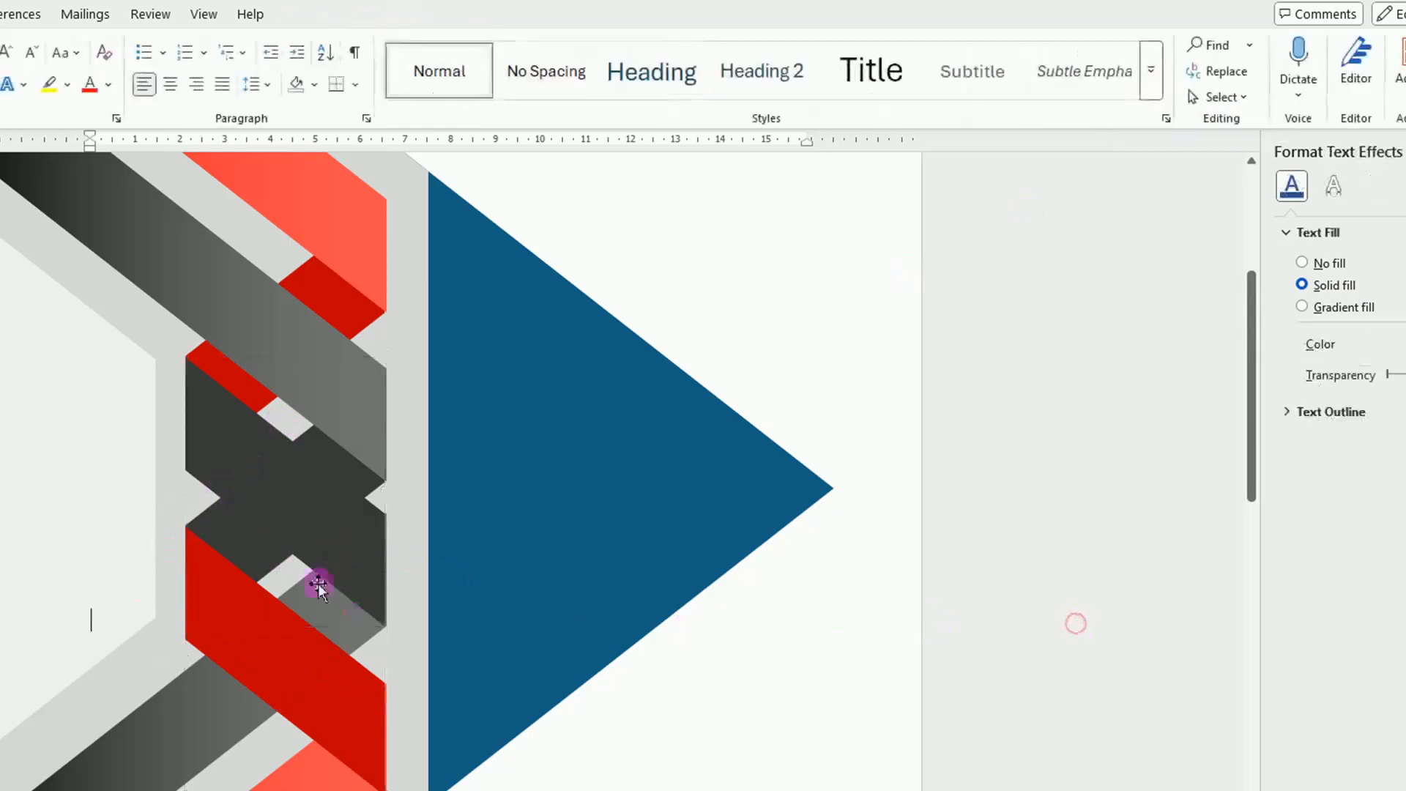
Give the lower ribbon's dark grey fold piece a linear gradient fill from light red to dark red at 90°.
click(314, 526)
click(574, 609)
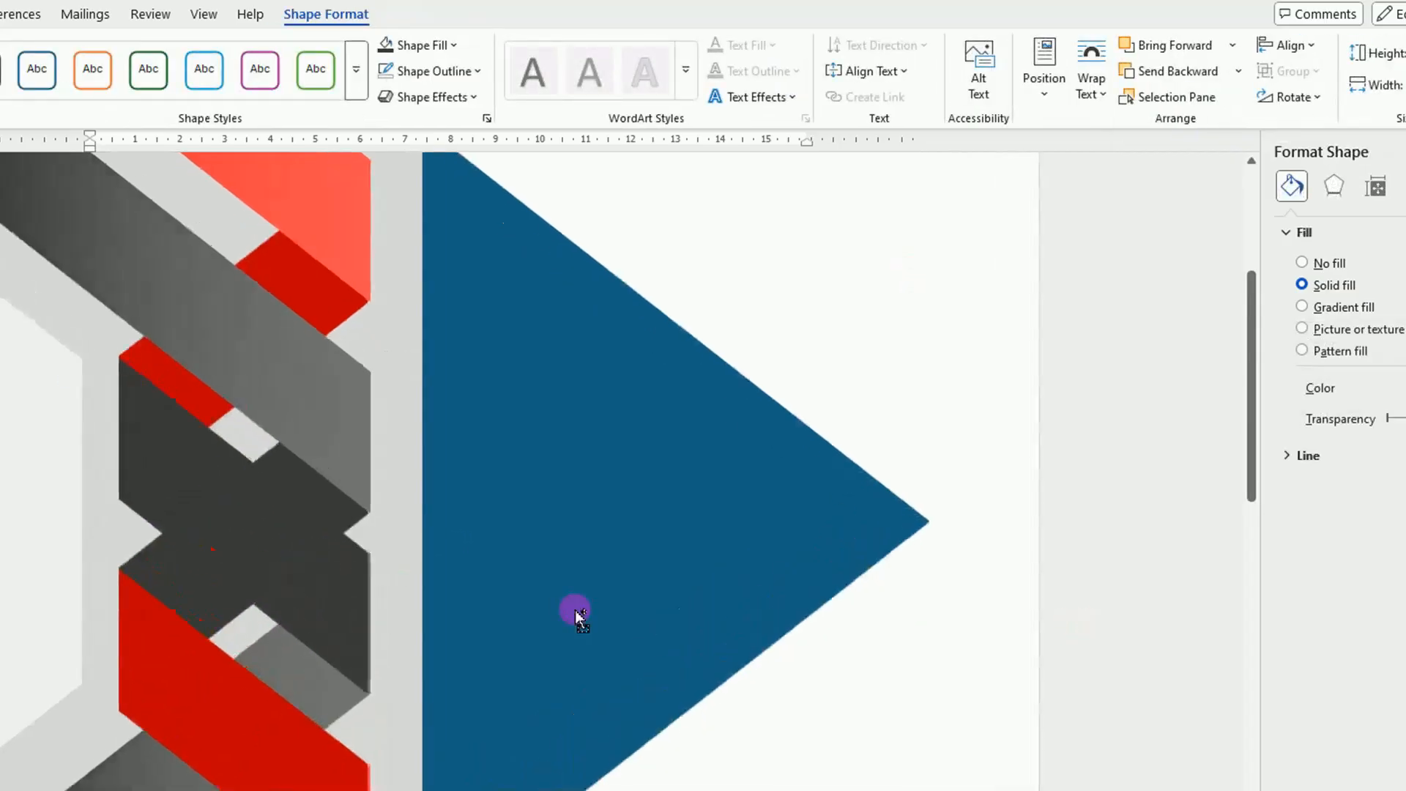
click(1301, 306)
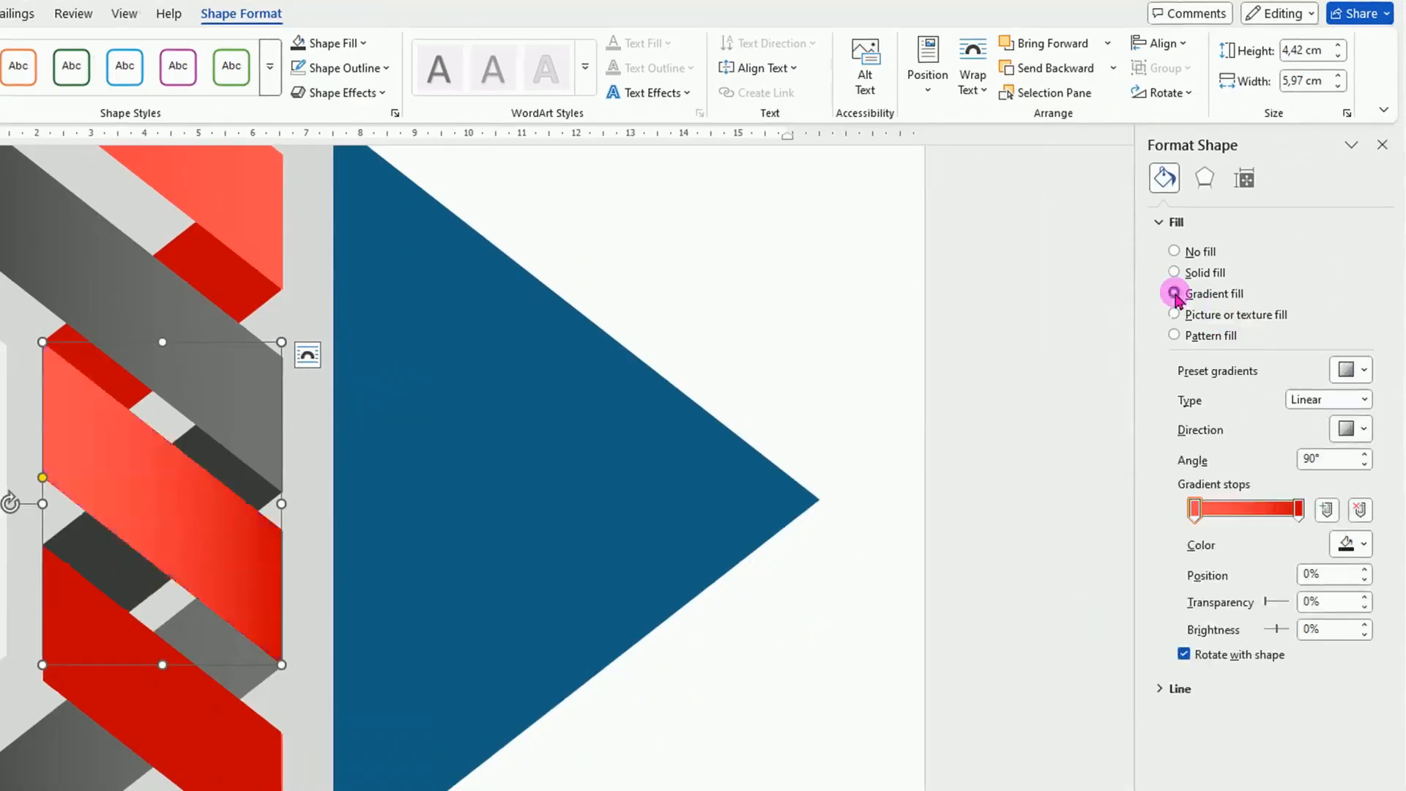
Give the lower ribbon's solid red fold piece a linear gradient fill from medium grey at 0% to near-black at 100%.
click(201, 748)
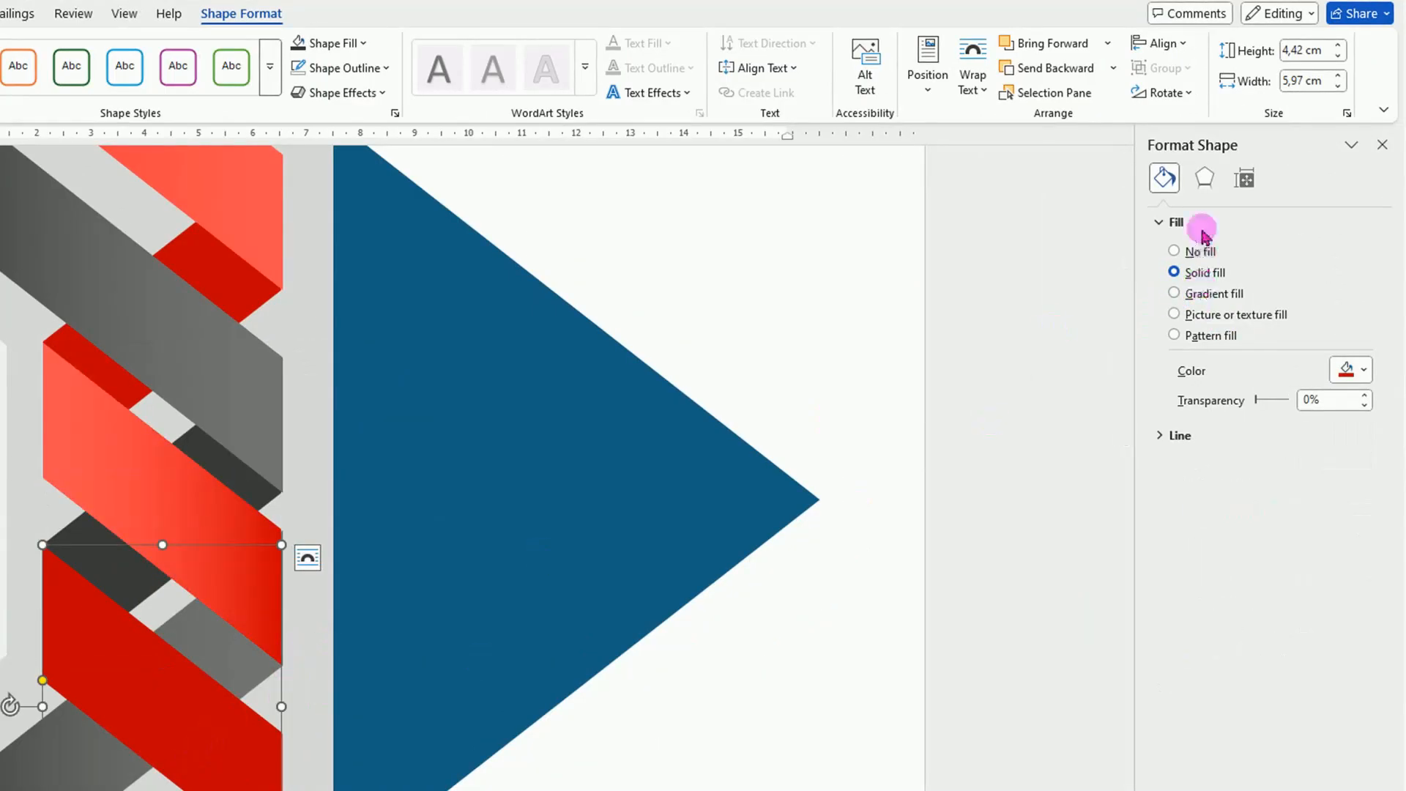
click(1175, 293)
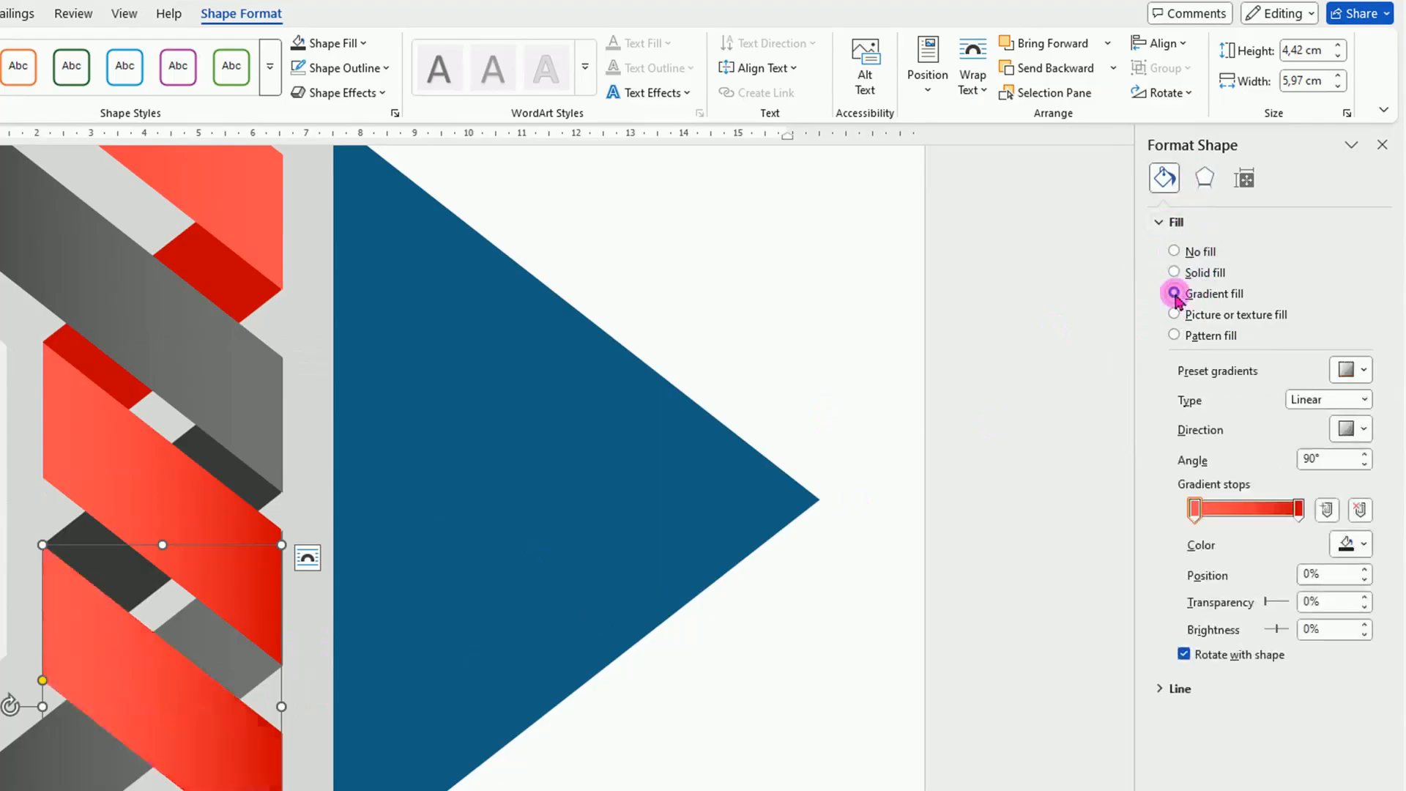
click(1299, 511)
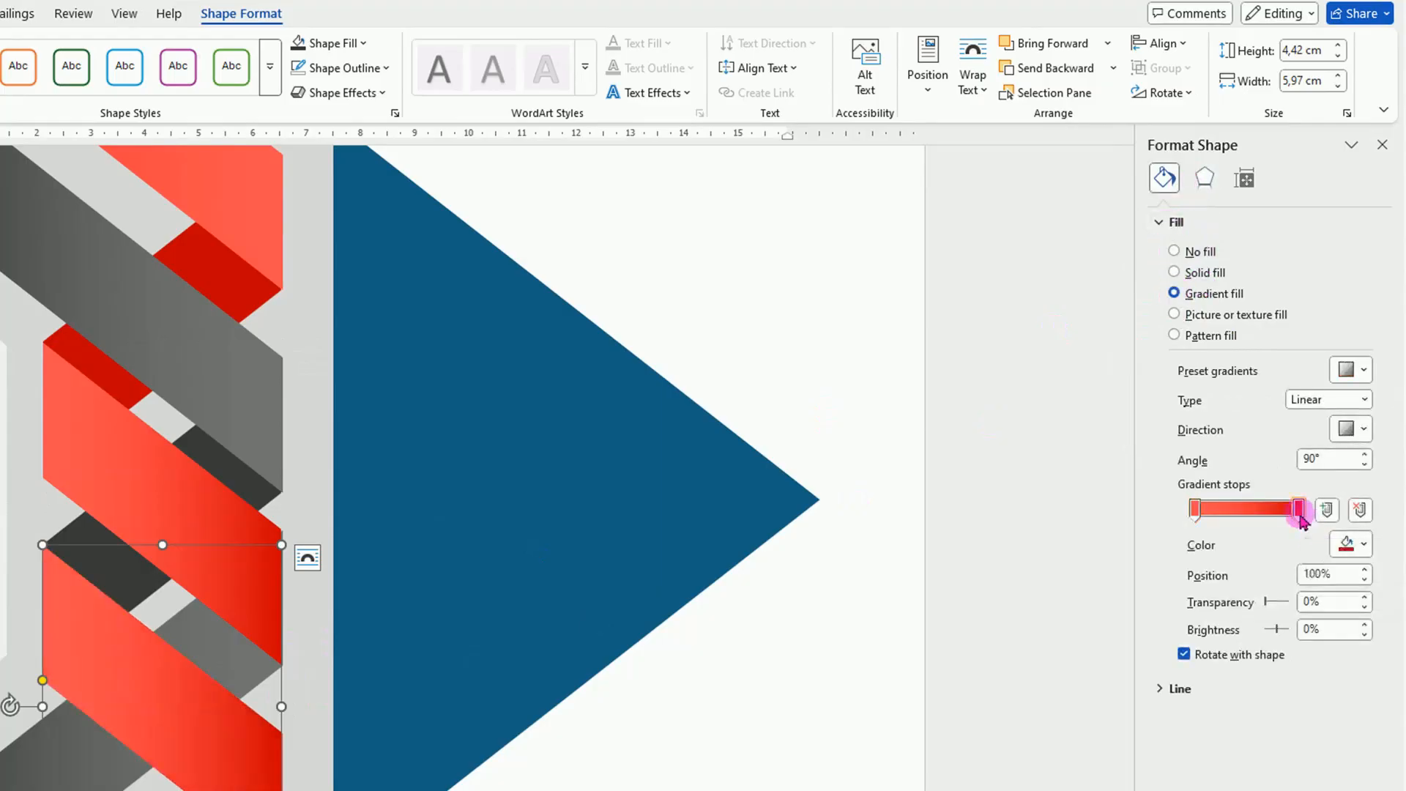
click(1354, 544)
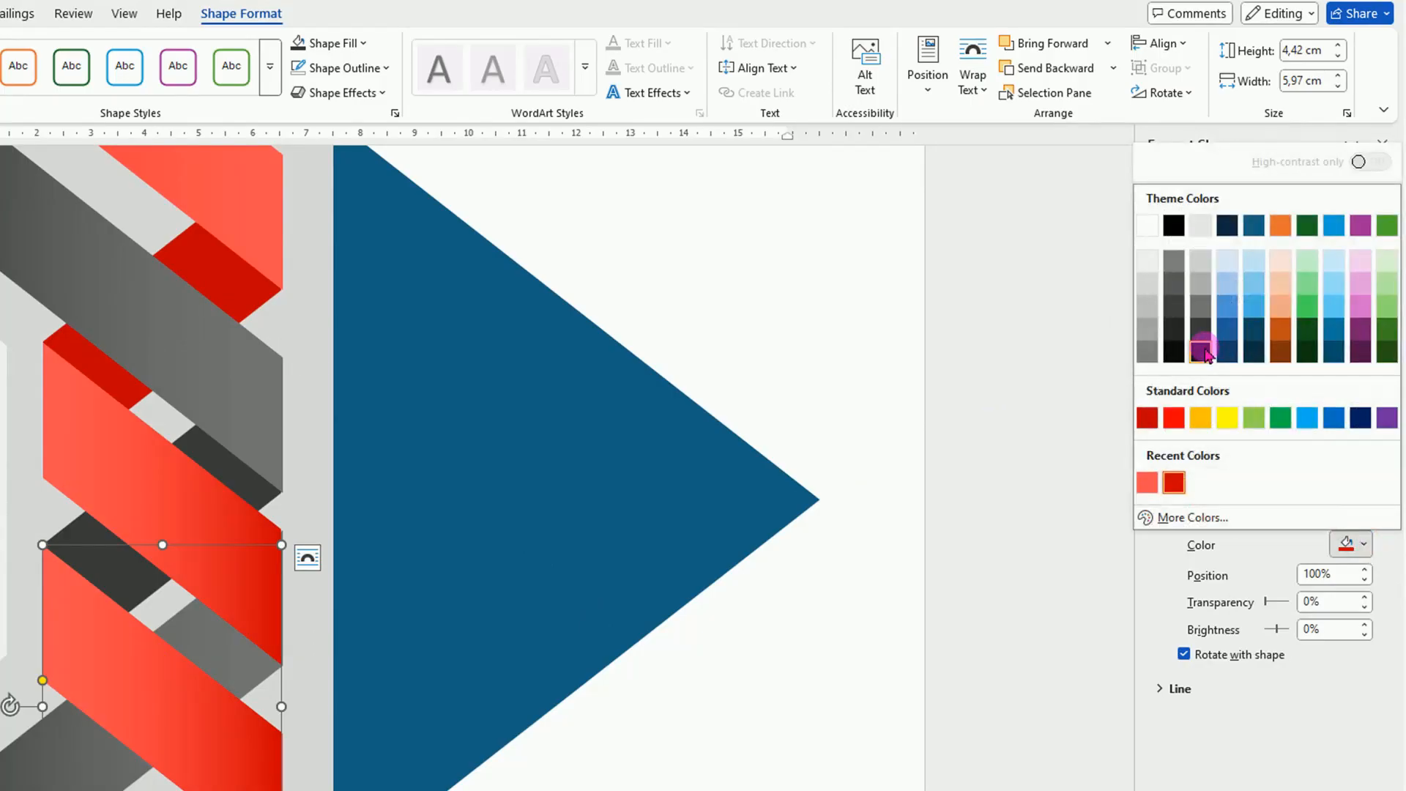
click(1202, 352)
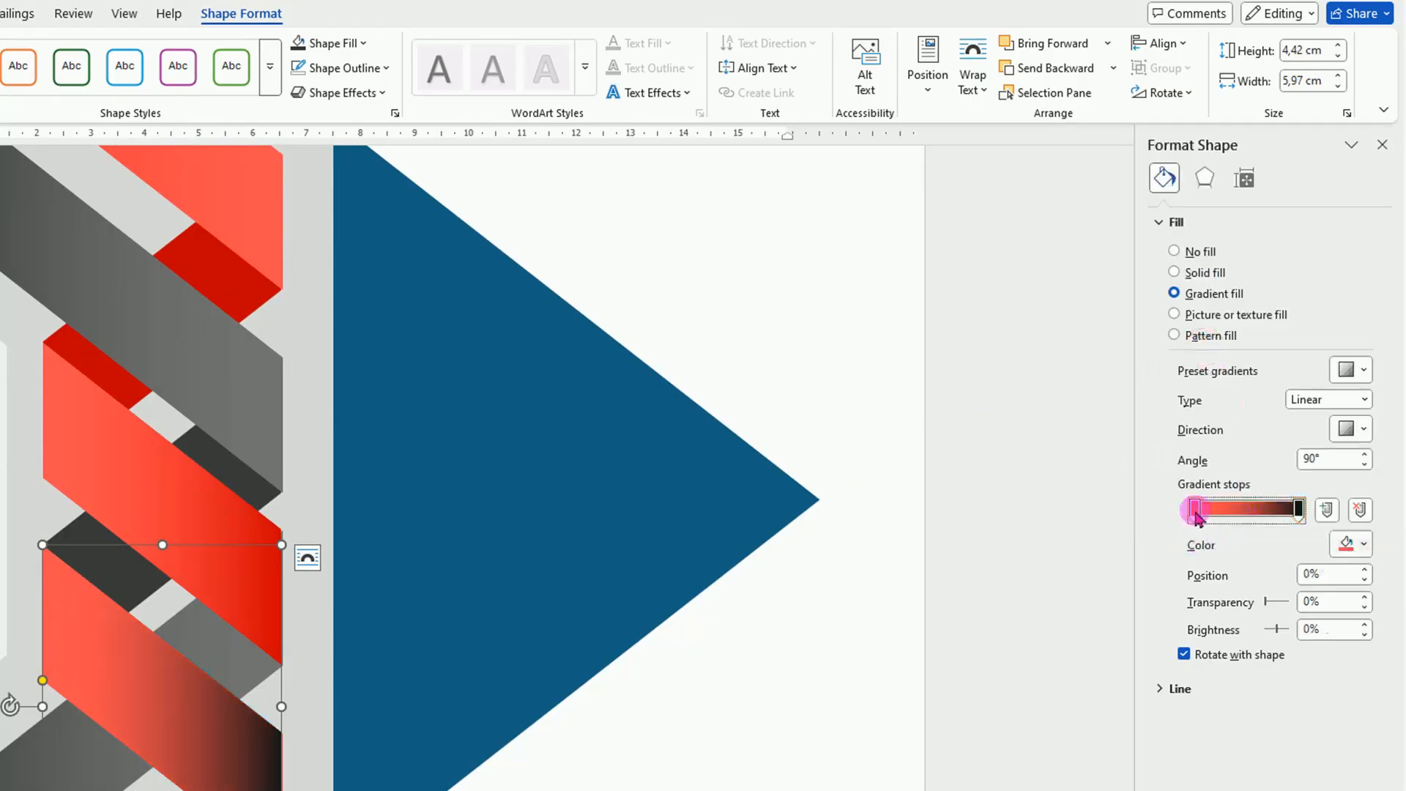
click(1353, 544)
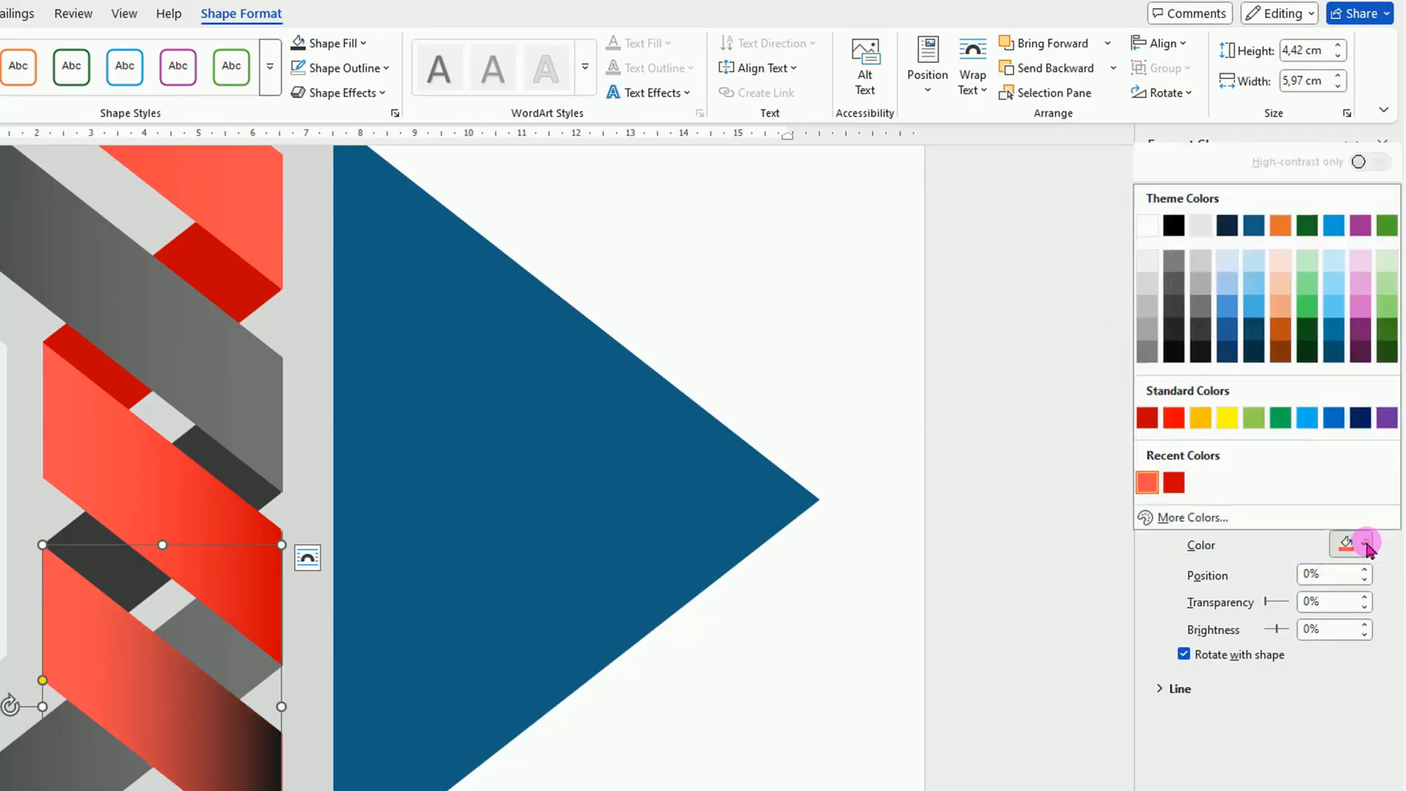
click(1199, 311)
scroll(279, 715, down, 3)
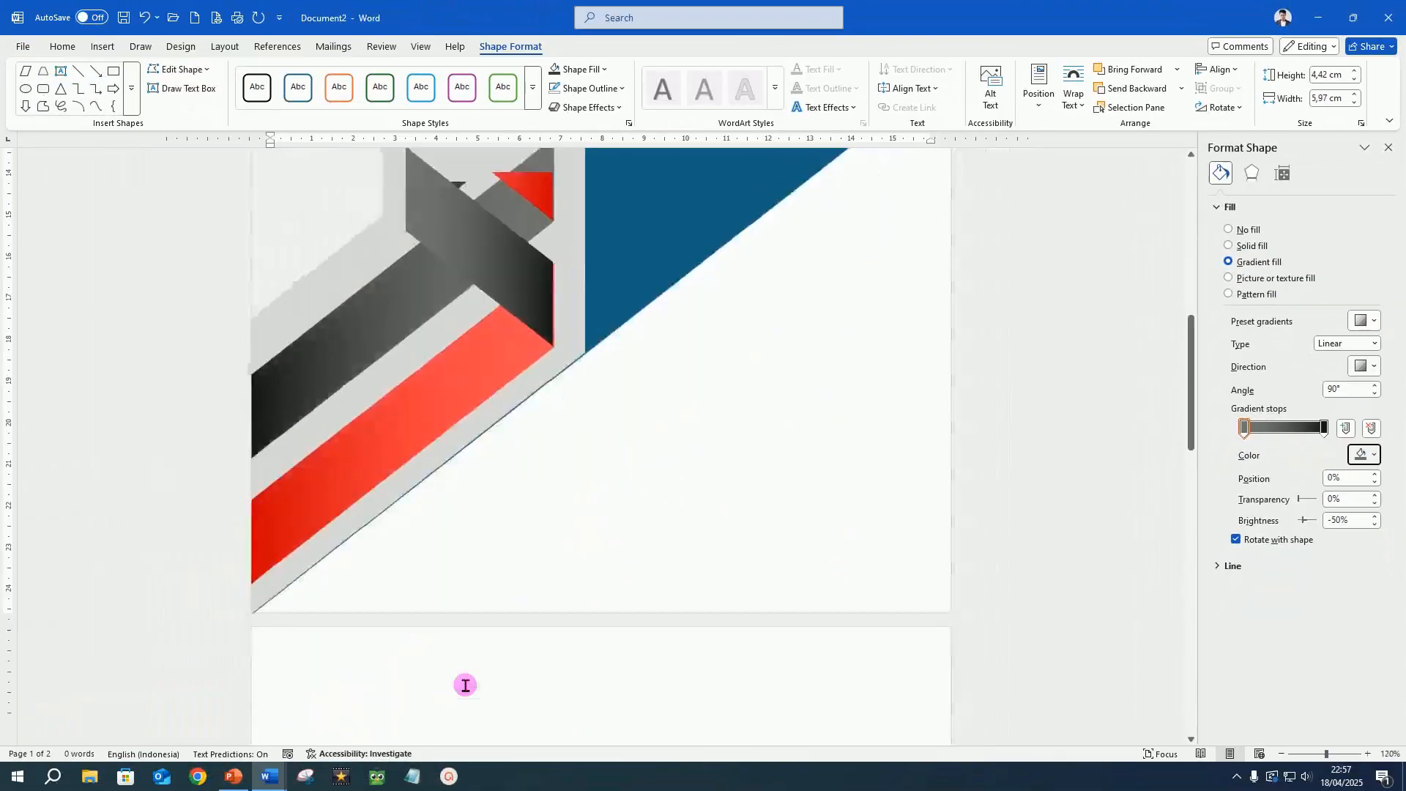
scroll(456, 636, up, 3)
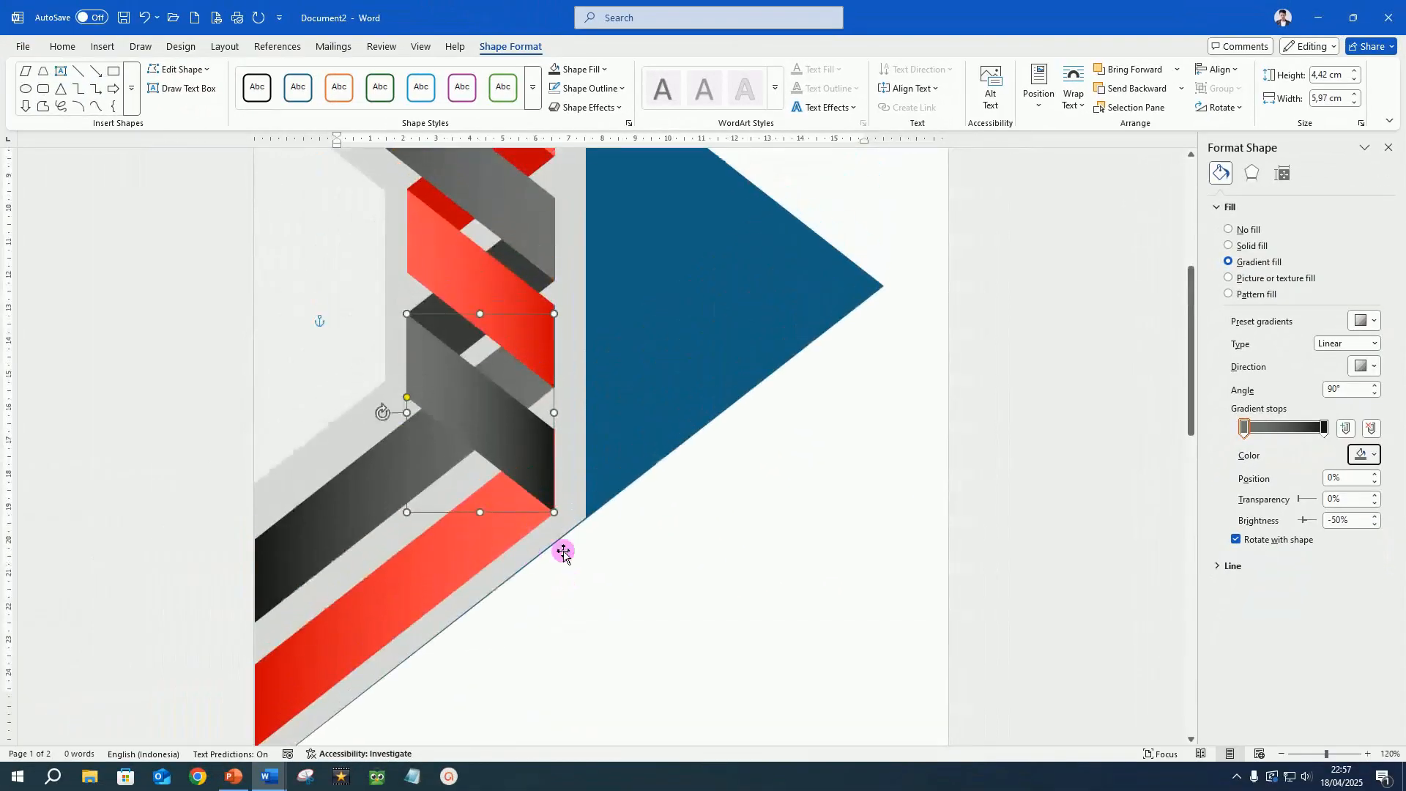
click(669, 569)
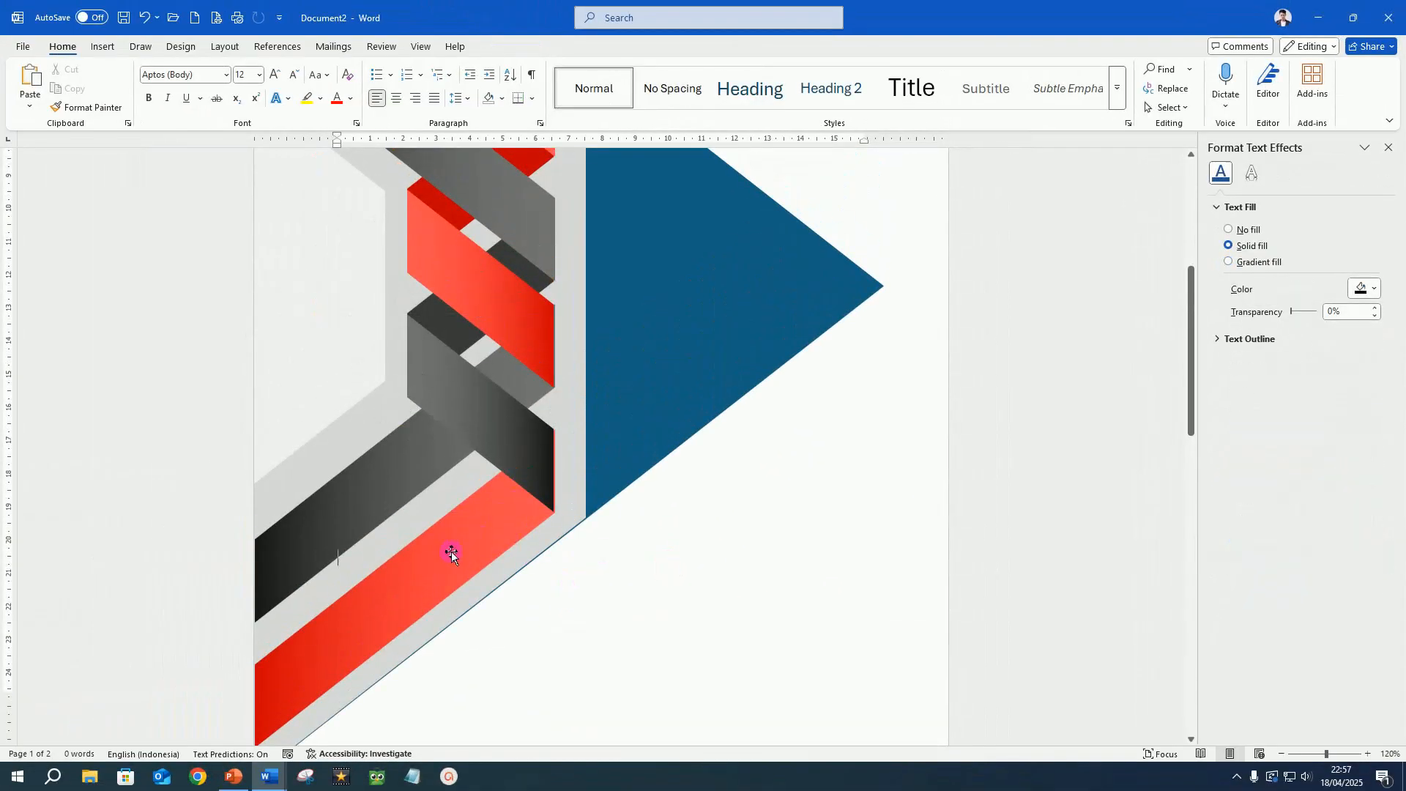
Swap the lower ribbon's red and dark grey diagonal bands so that the red one lies above the grey one.
drag(451, 551, 429, 474)
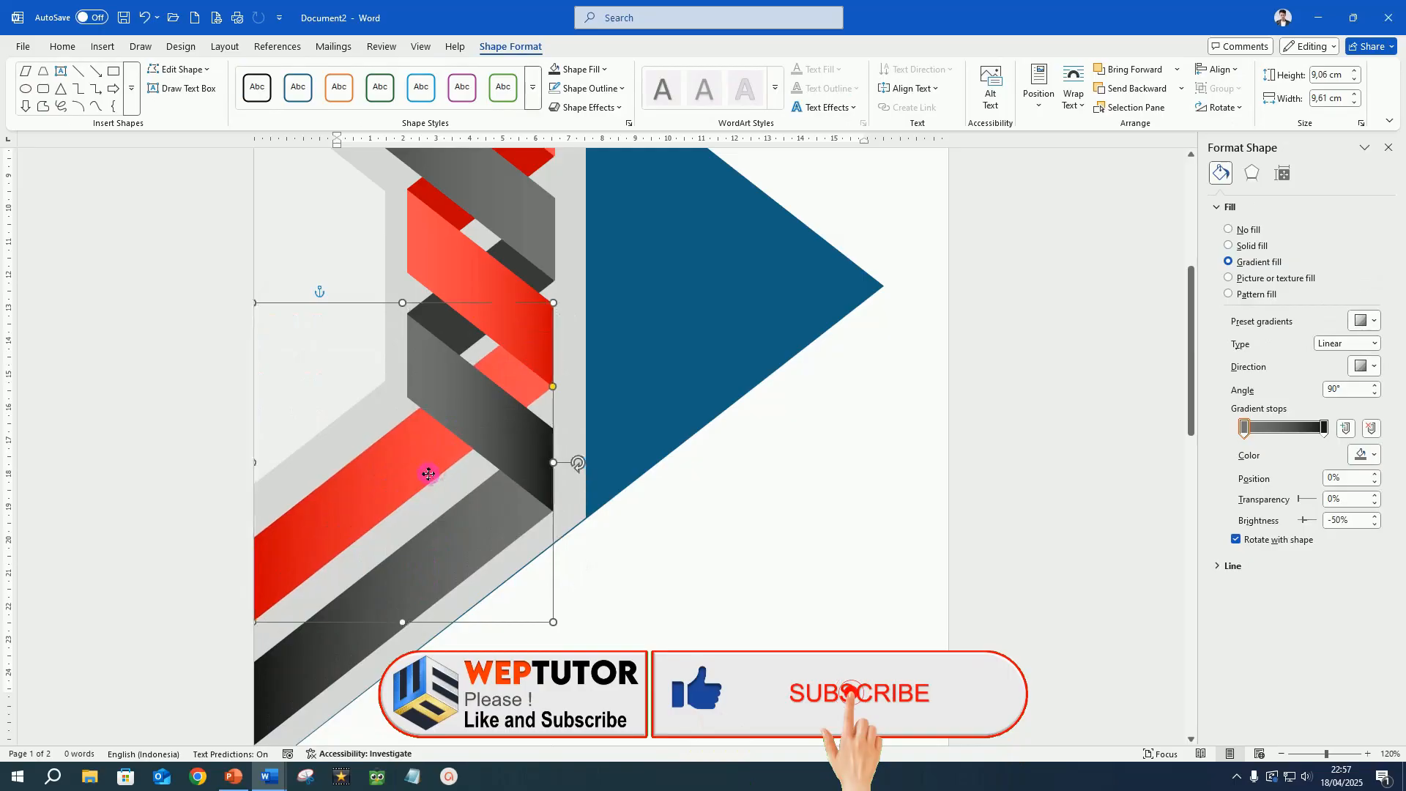
scroll(537, 491, down, 4)
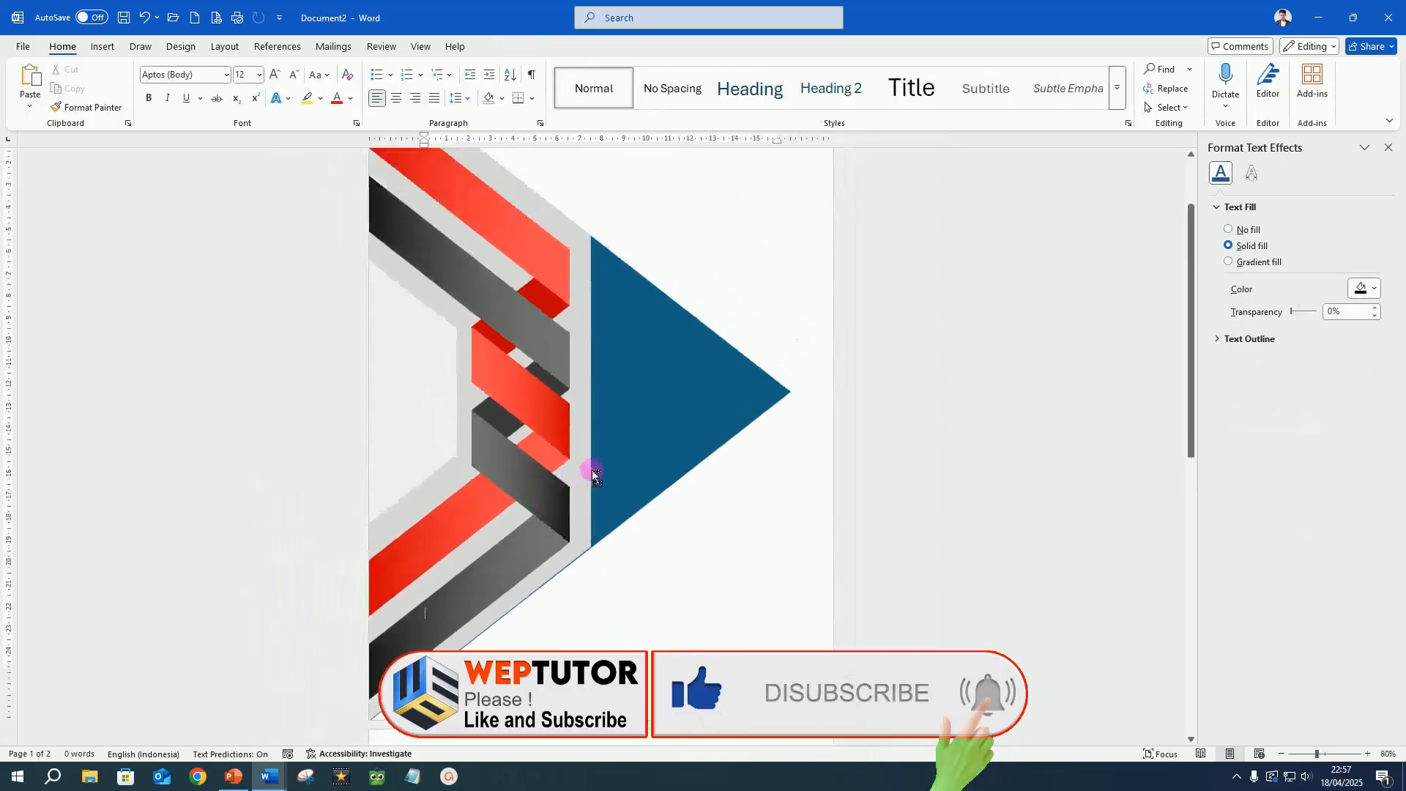
scroll(595, 476, down, 2)
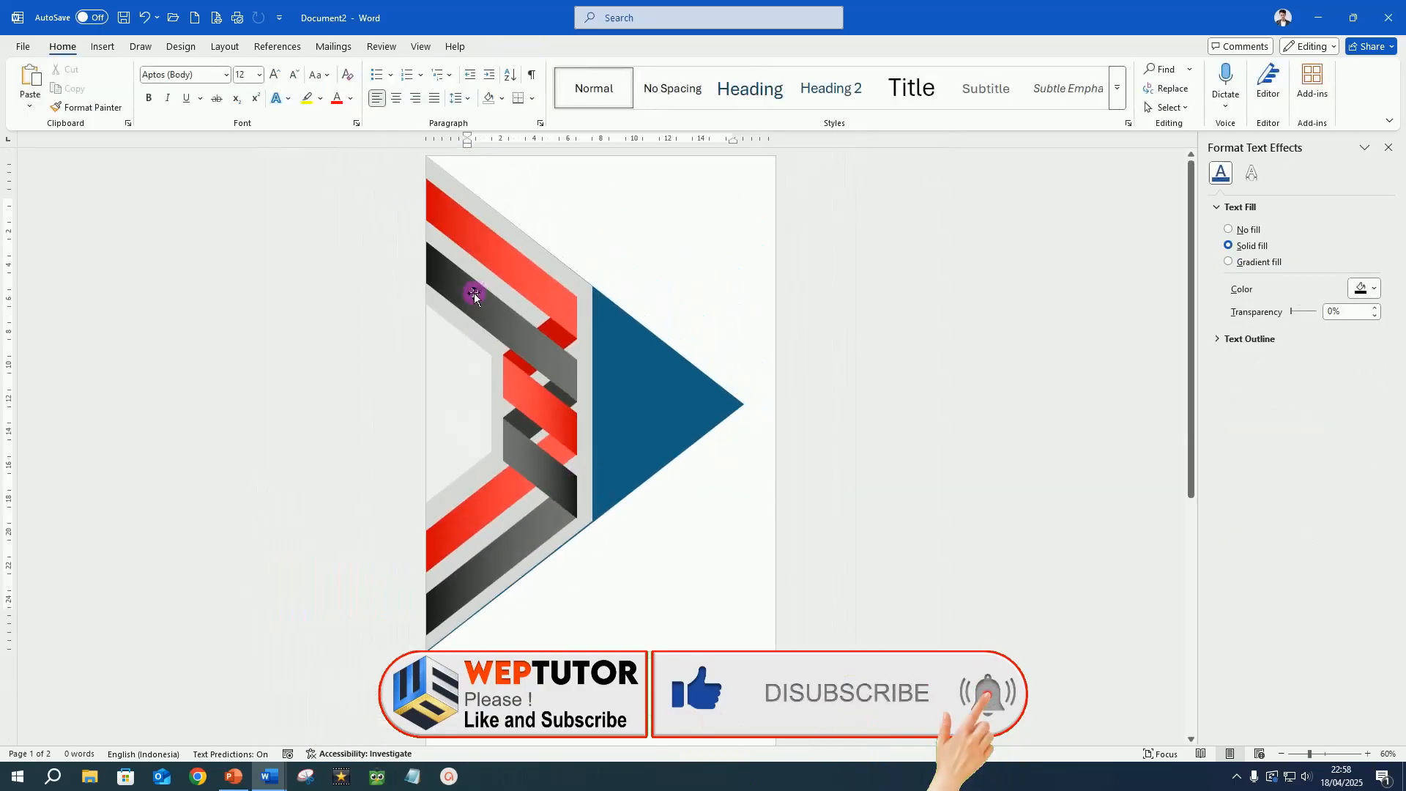
Select the upper and lower grey bands with the red and grey gradient fold pieces, and nudge them slightly upward.
click(473, 293)
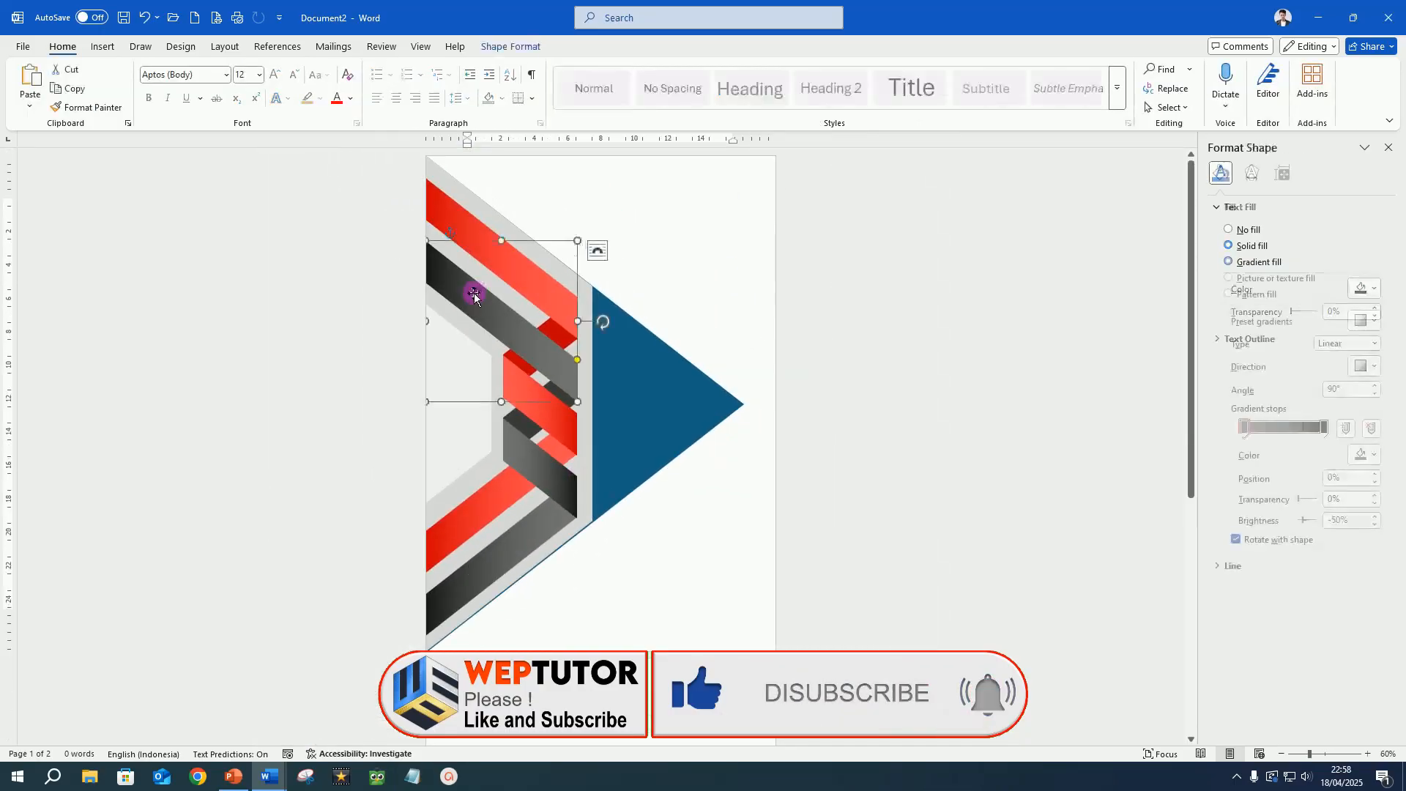
ctrl+click(533, 434)
ctrl+click(555, 504)
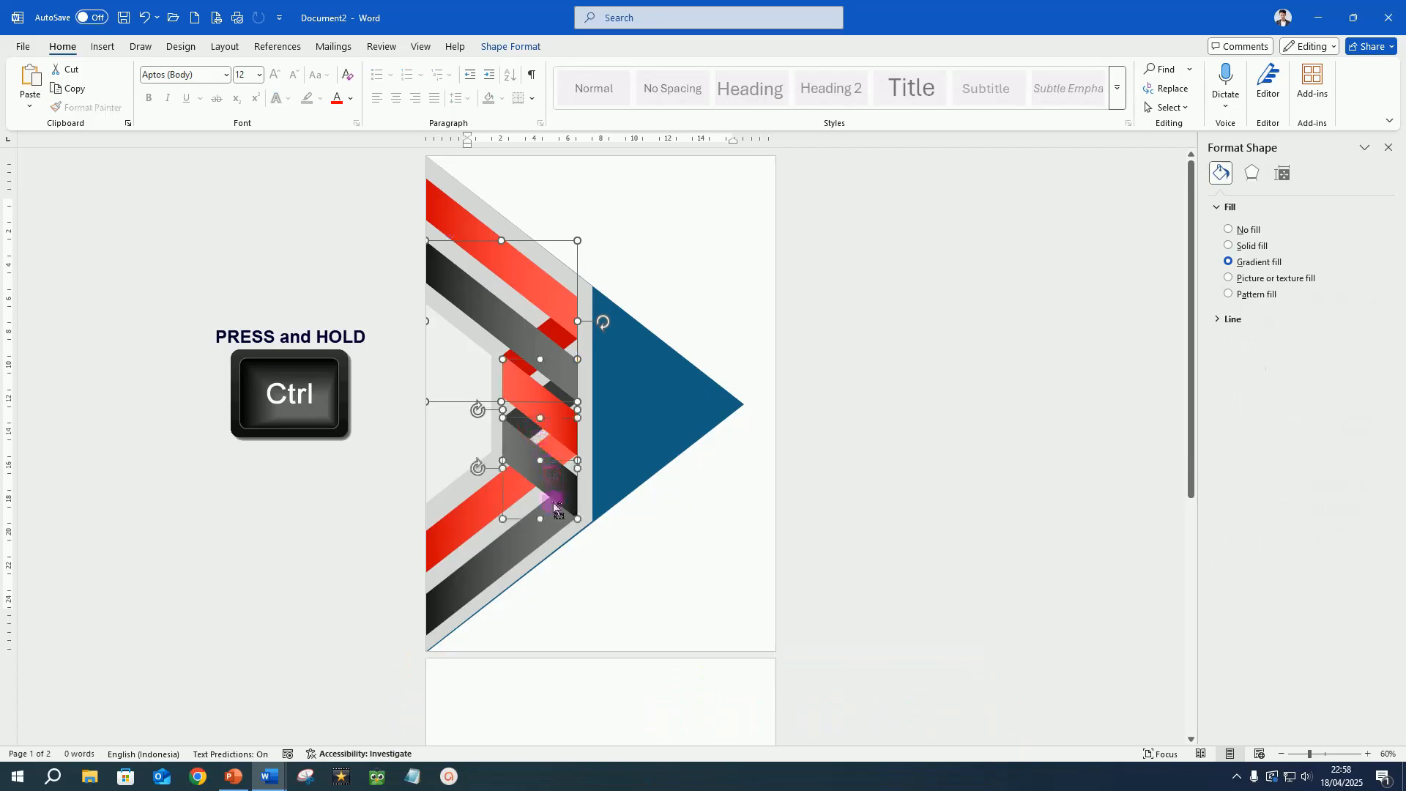
ctrl+click(525, 533)
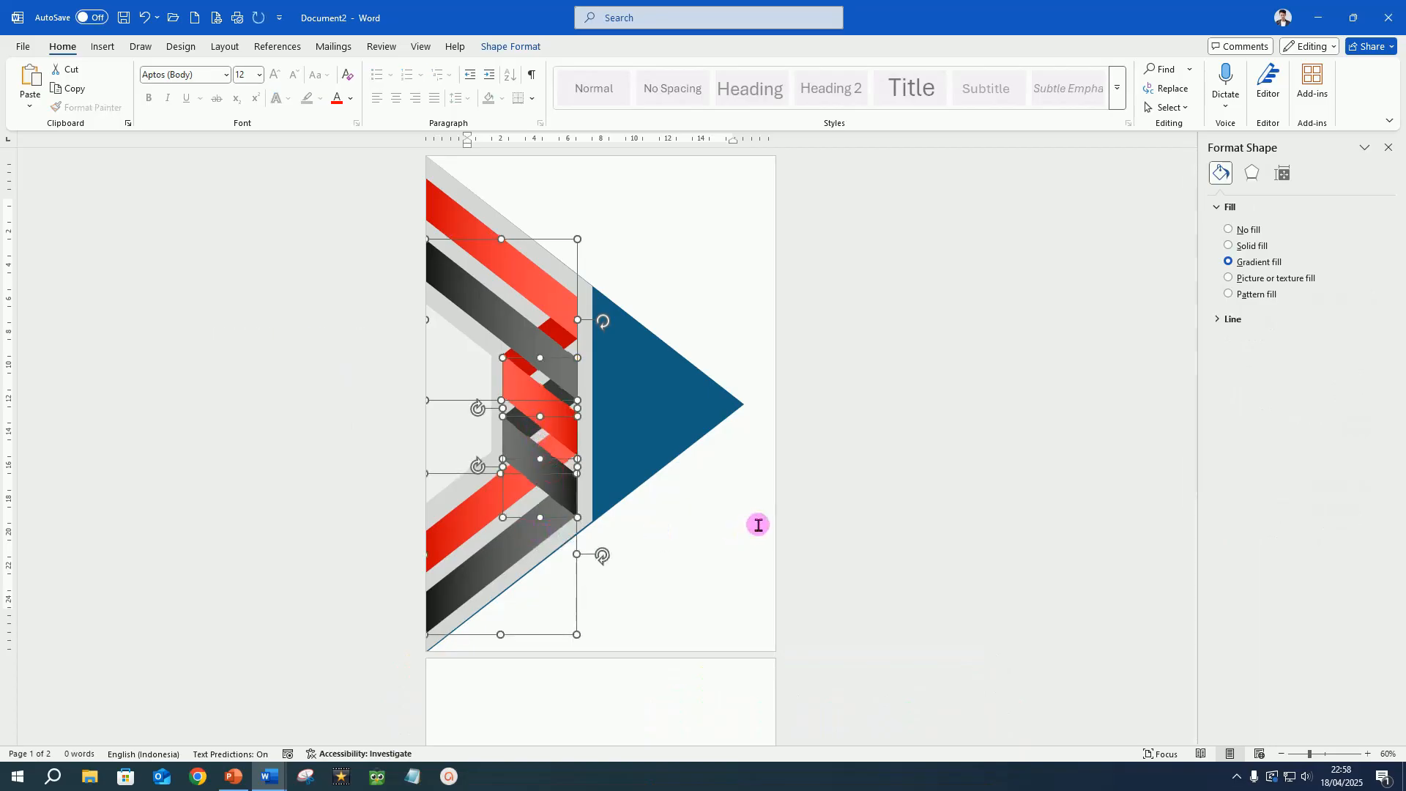
key(Up)
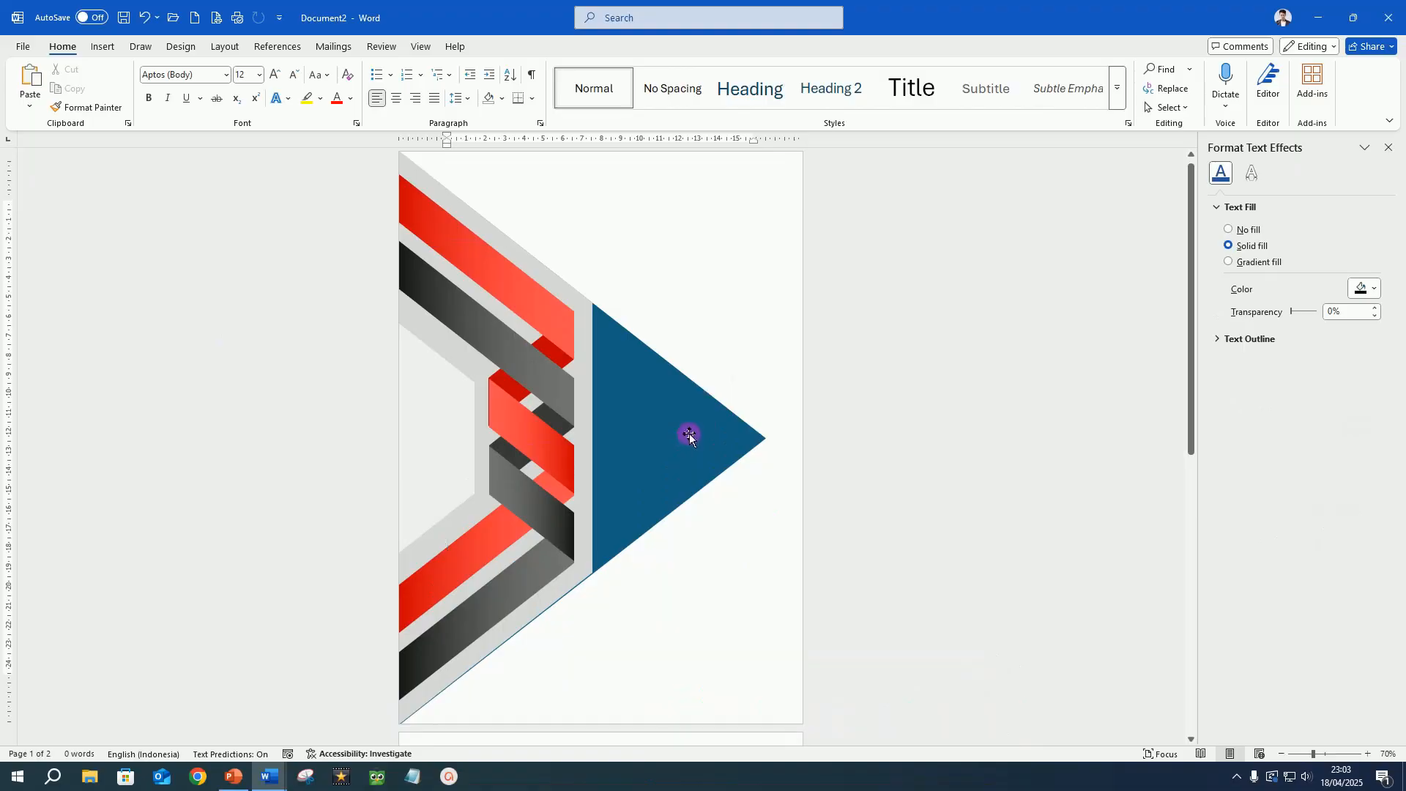
Delete the large blue triangle behind the ribbons.
click(689, 434)
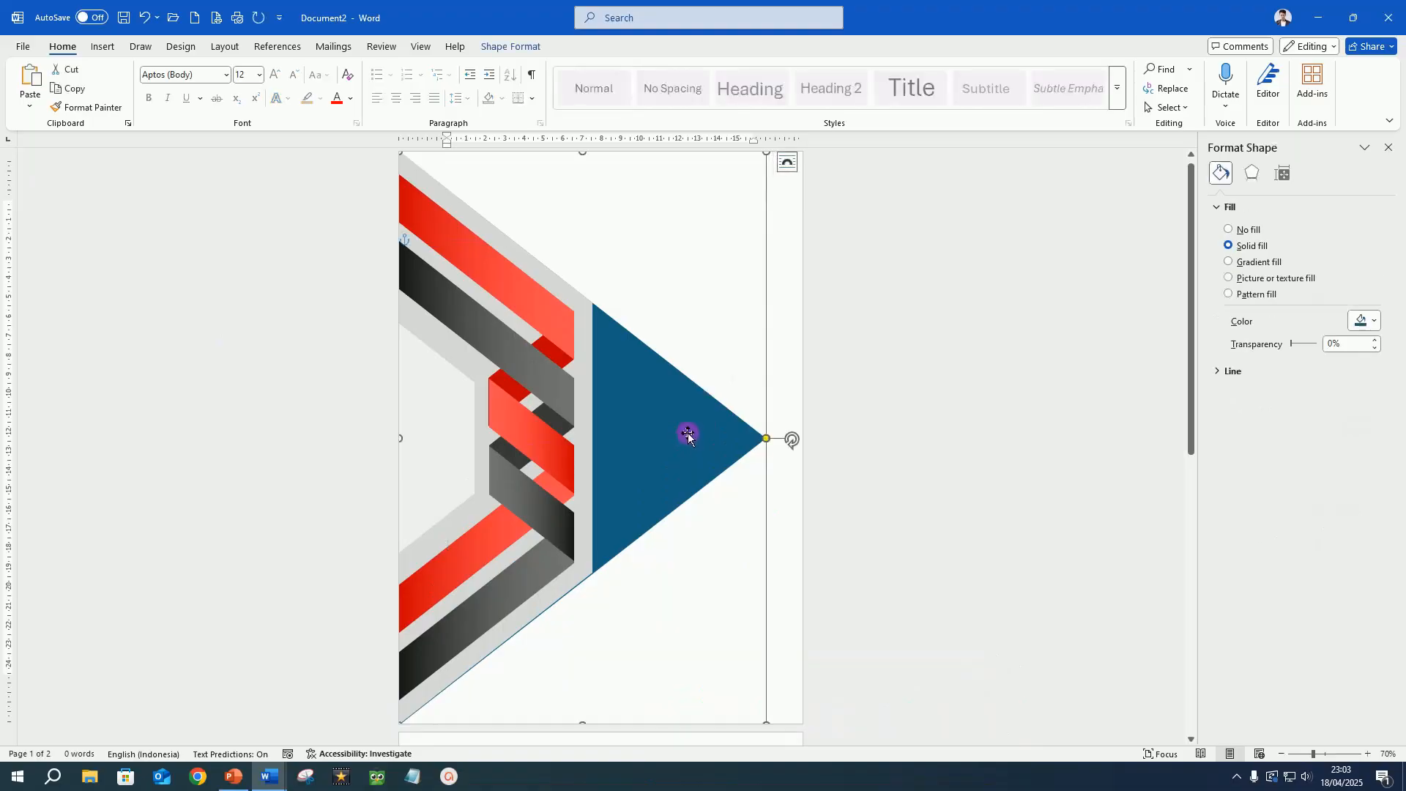
key(Delete)
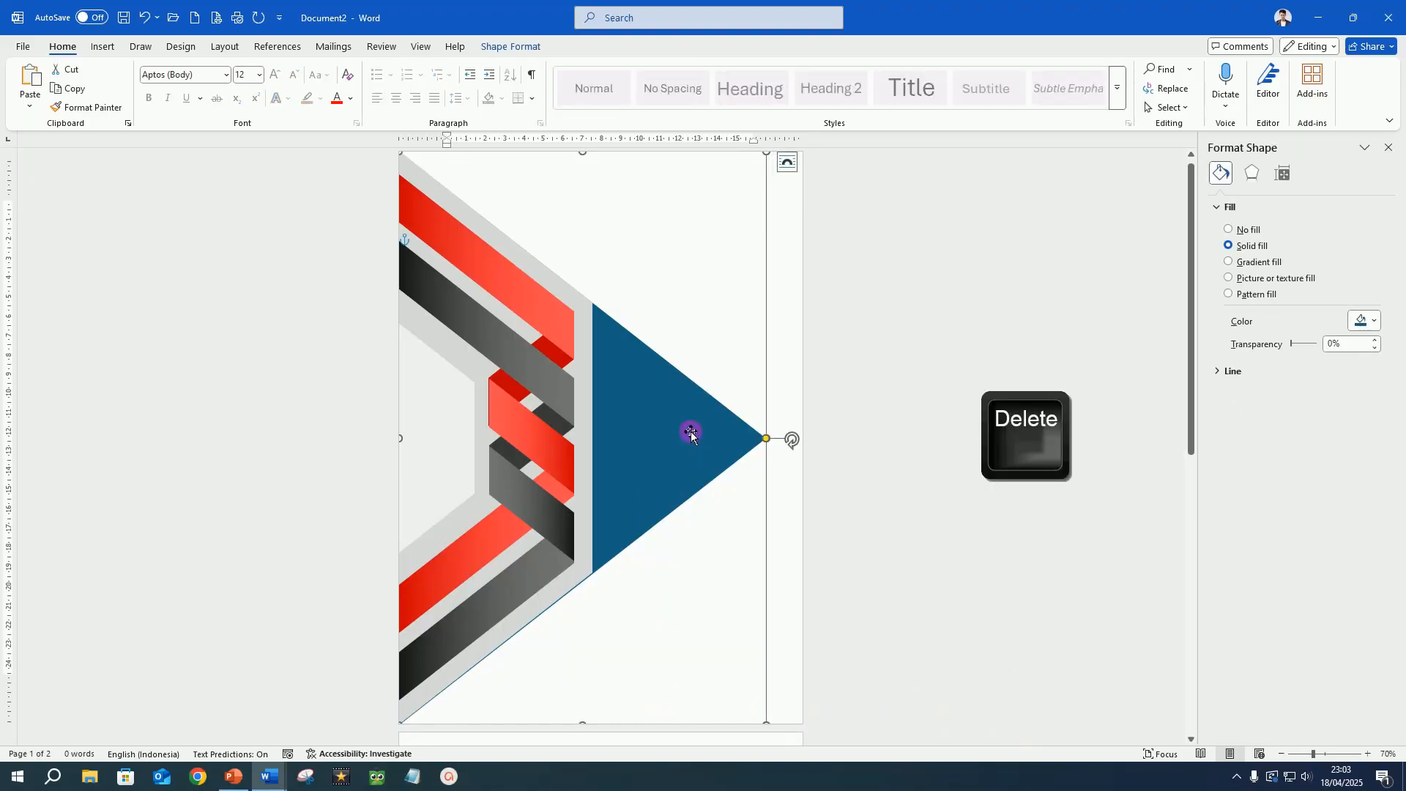
Copy the LOGO UPI image from the LOGO COLECTION folder in File Explorer and return to the Word document.
click(88, 781)
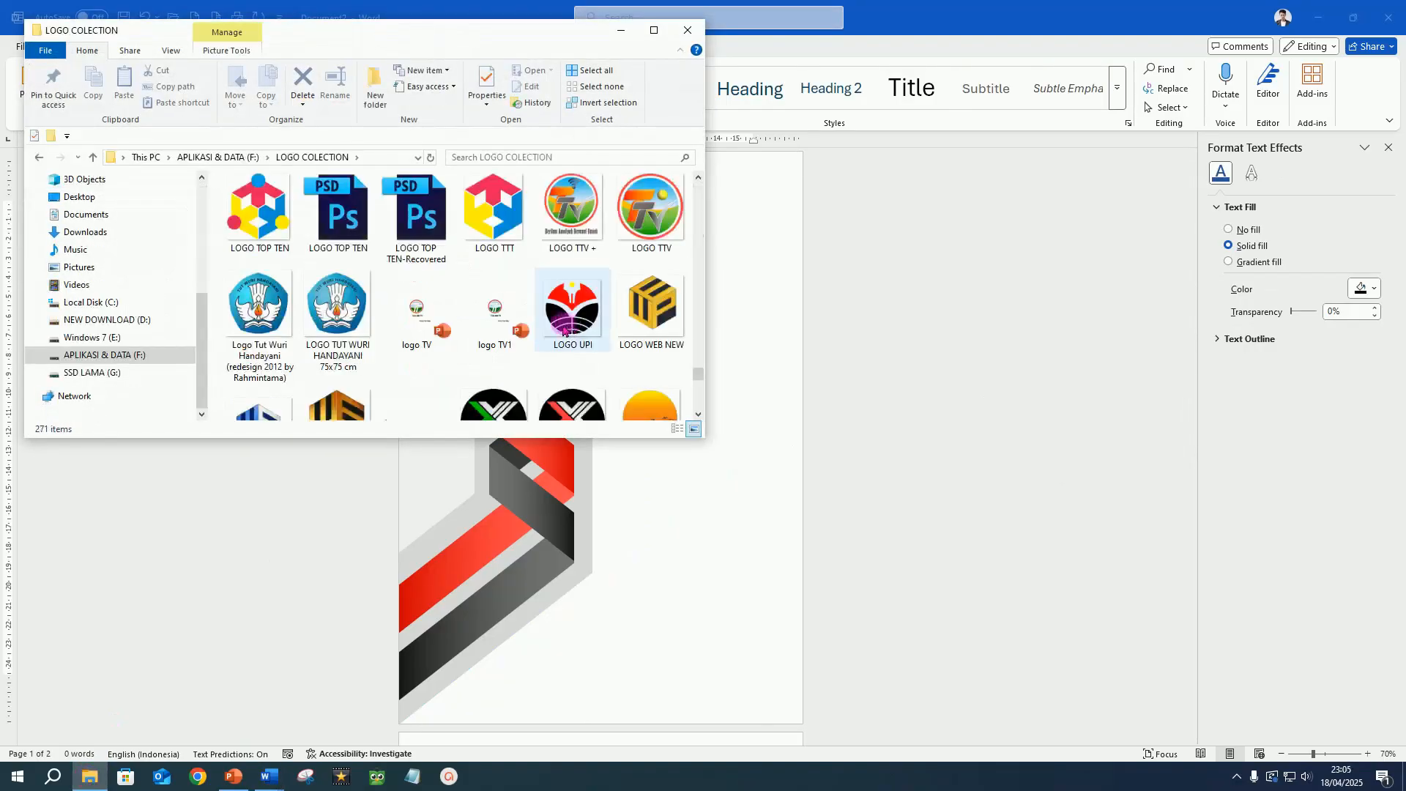
click(574, 308)
key(ctrl+c)
right_click(574, 308)
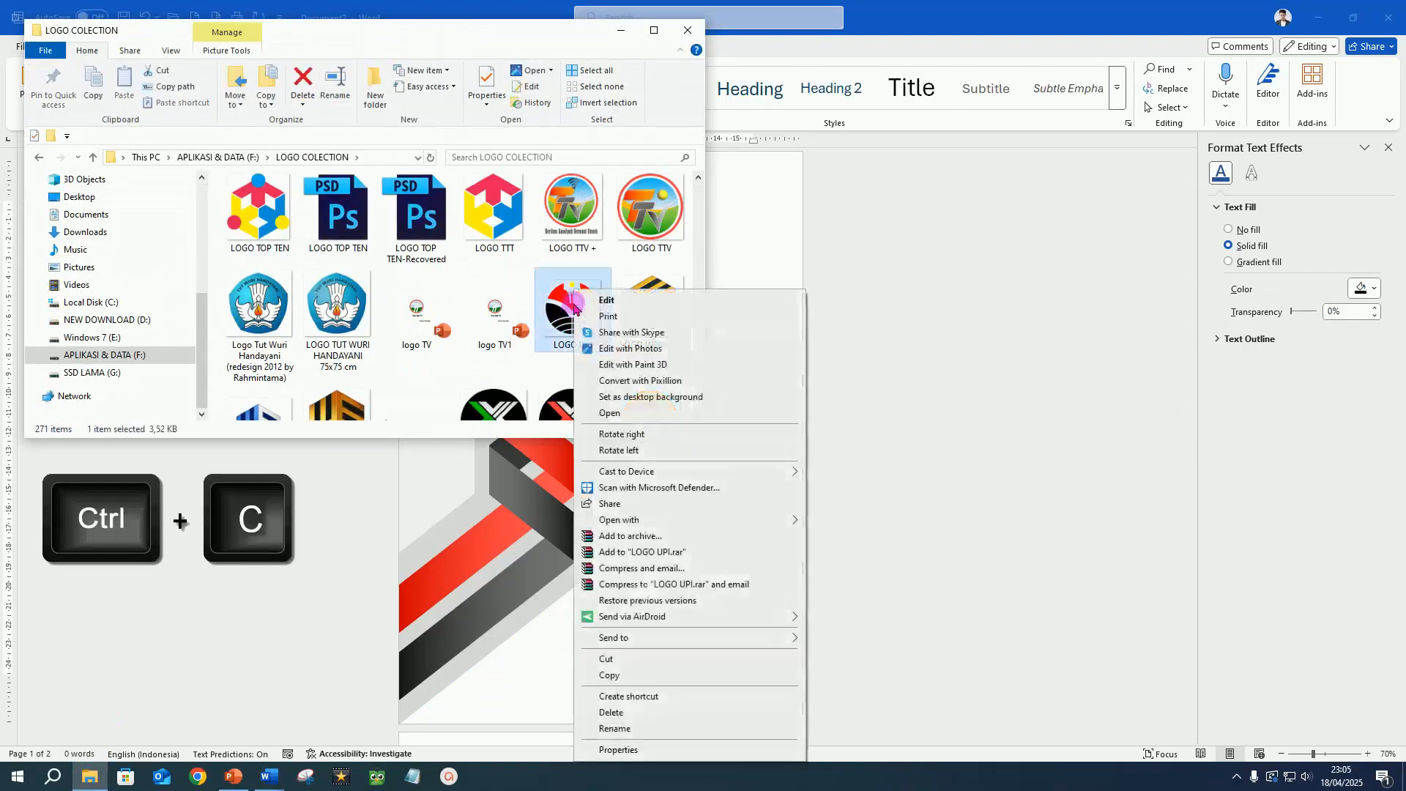
click(616, 679)
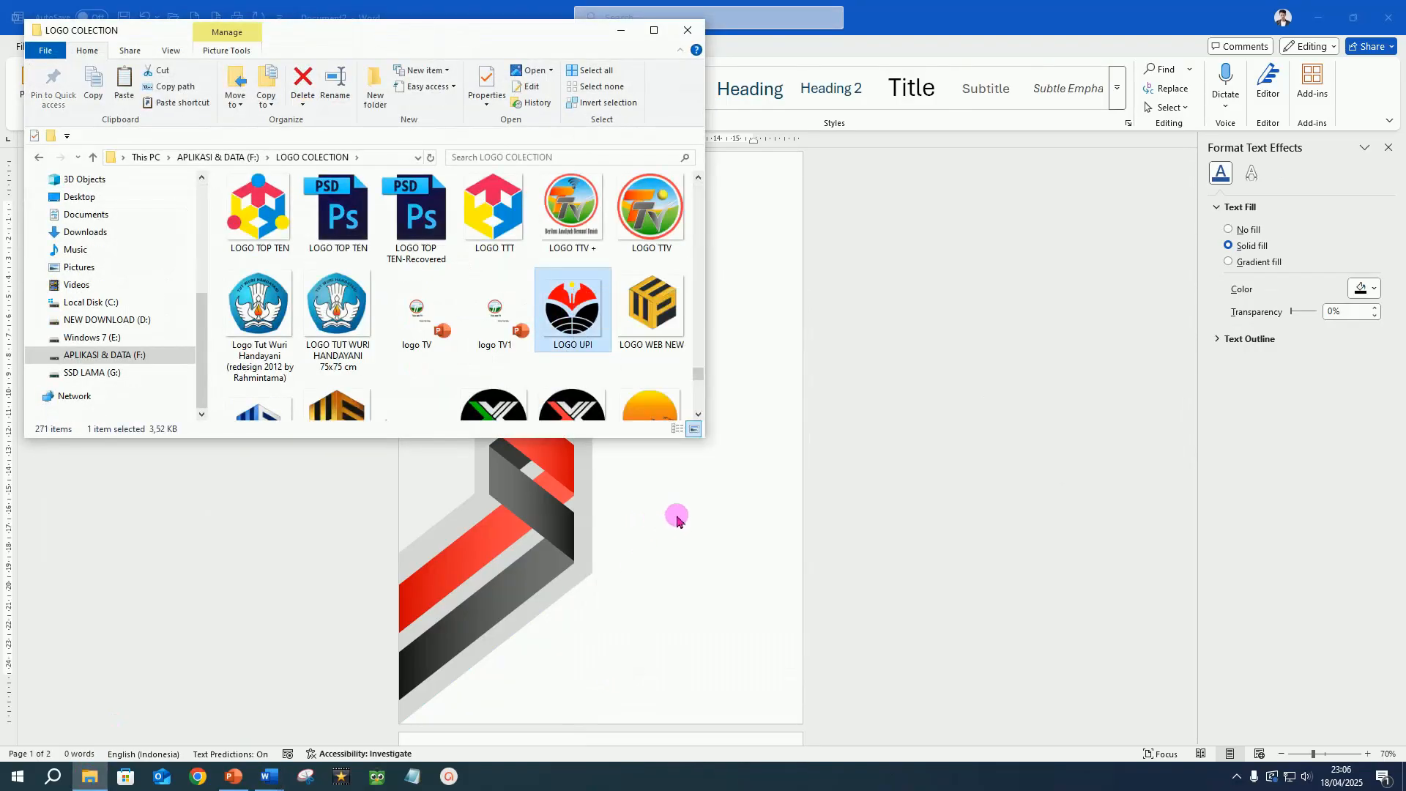
click(677, 520)
scroll(675, 539, down, 5)
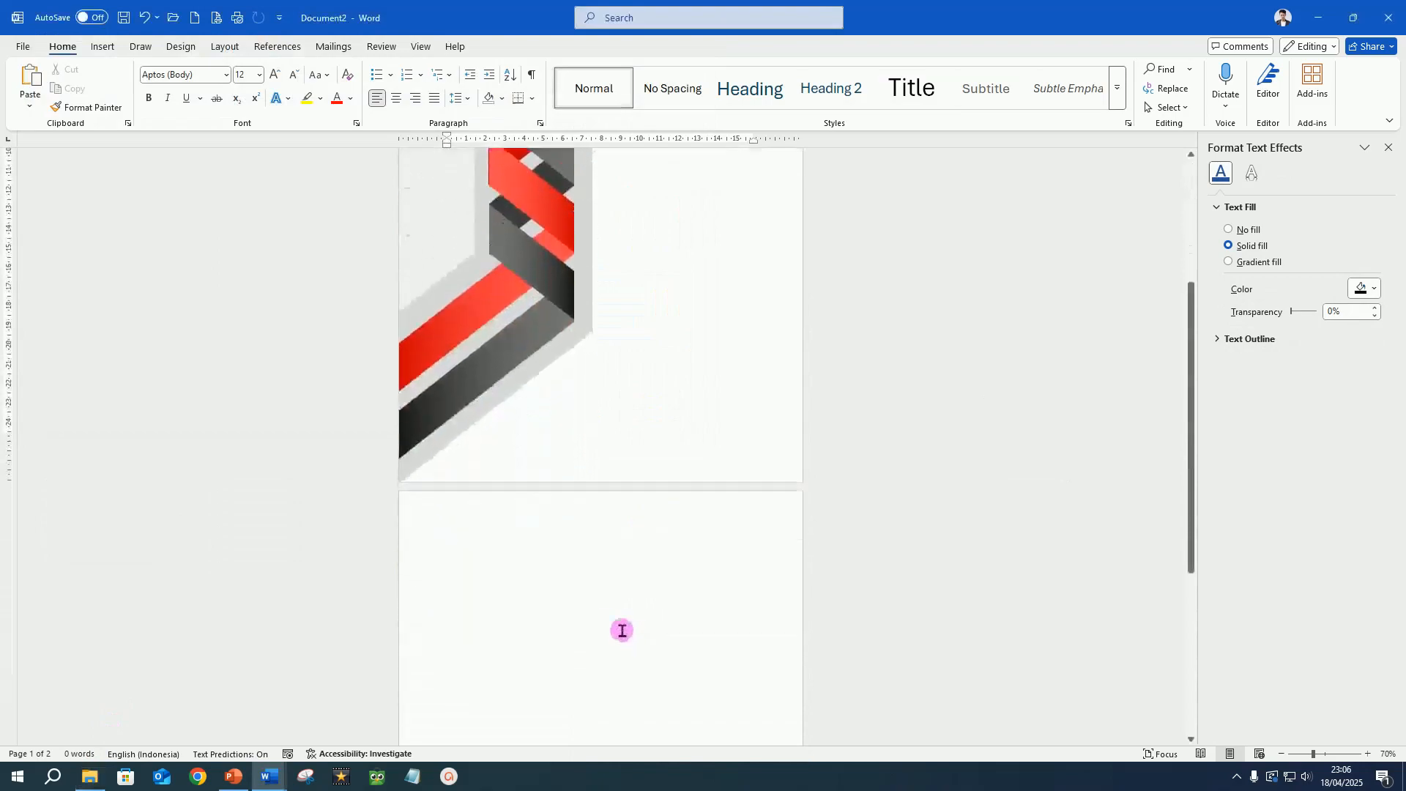
Paste the copied logo onto the second page and set its text wrapping to In Front of Text.
click(499, 565)
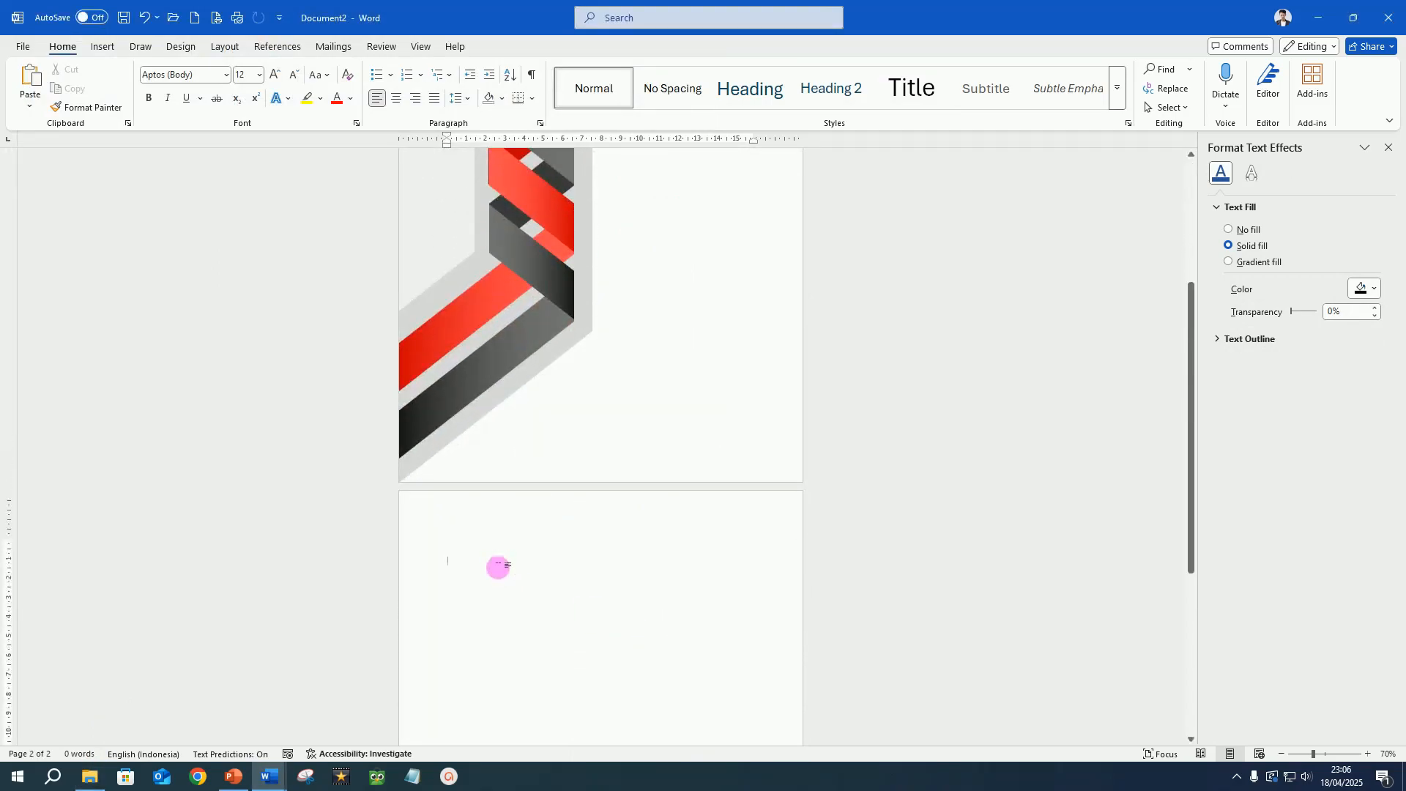
click(592, 631)
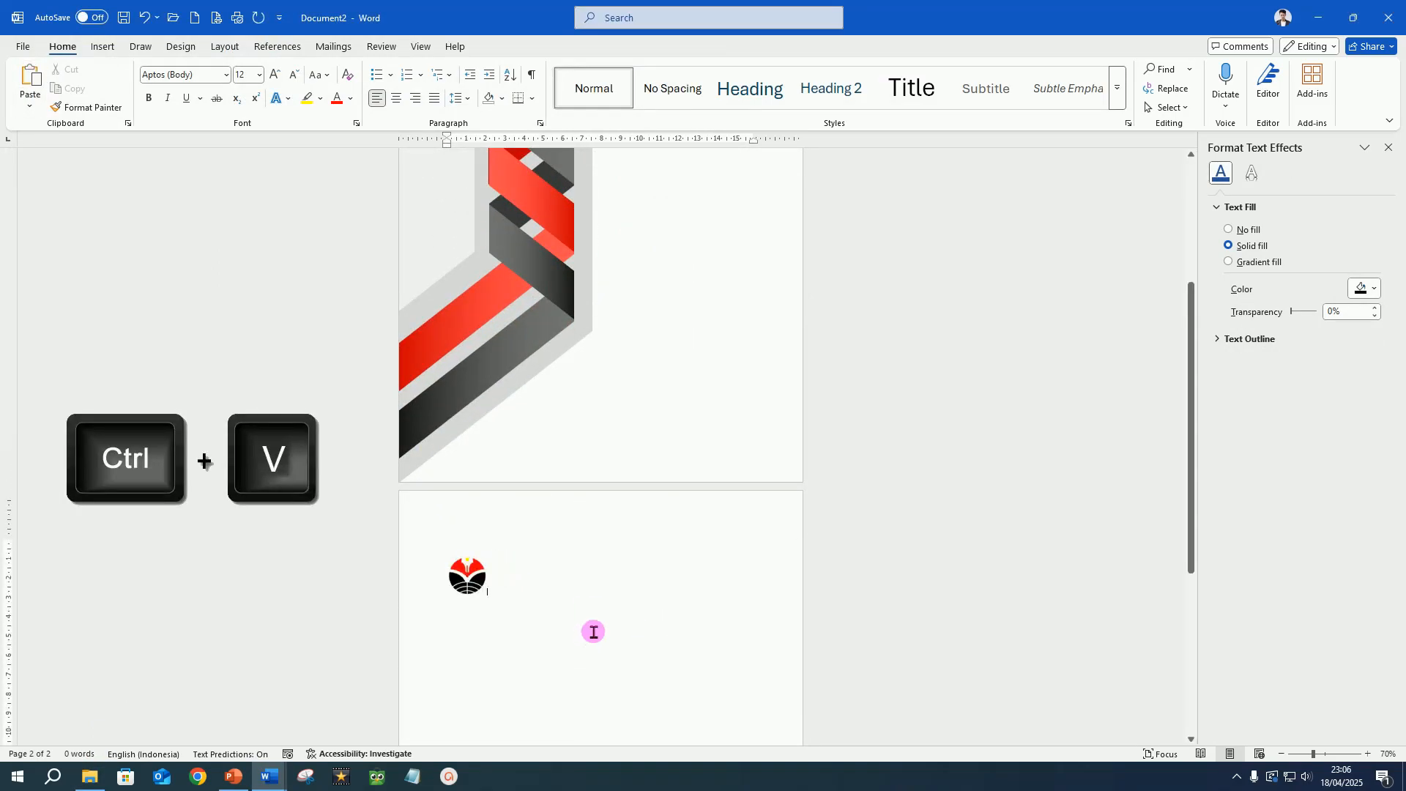
click(476, 586)
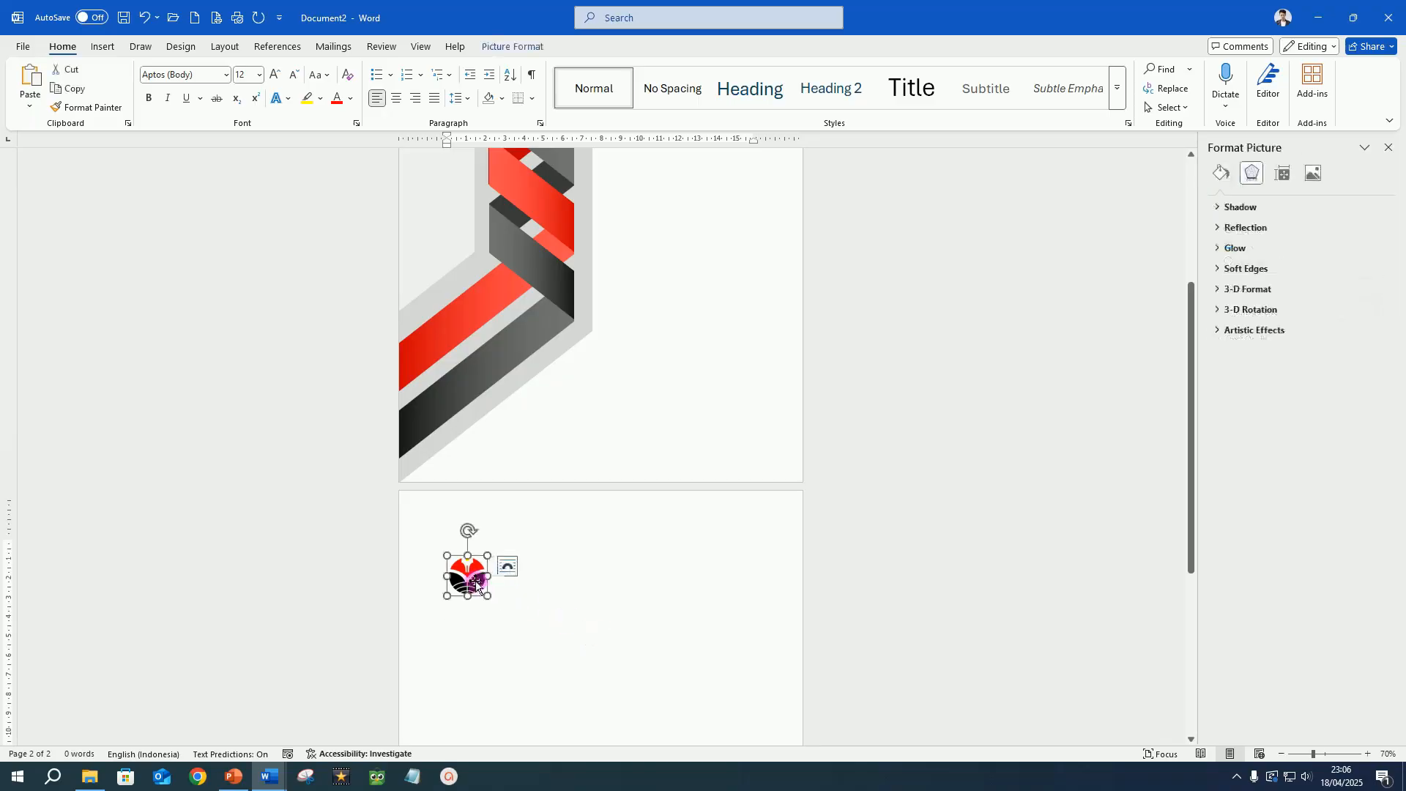
click(512, 46)
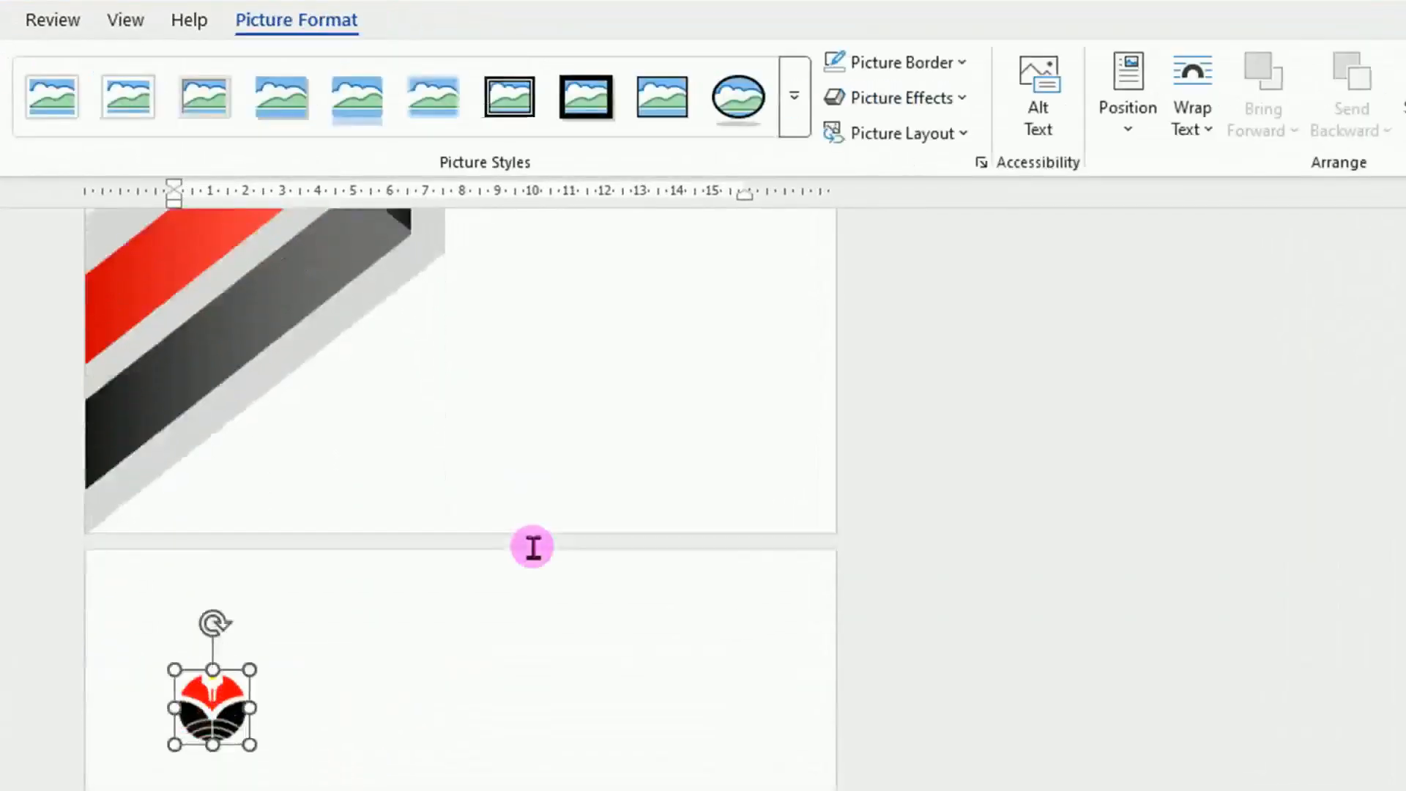
scroll(533, 547, down, 3)
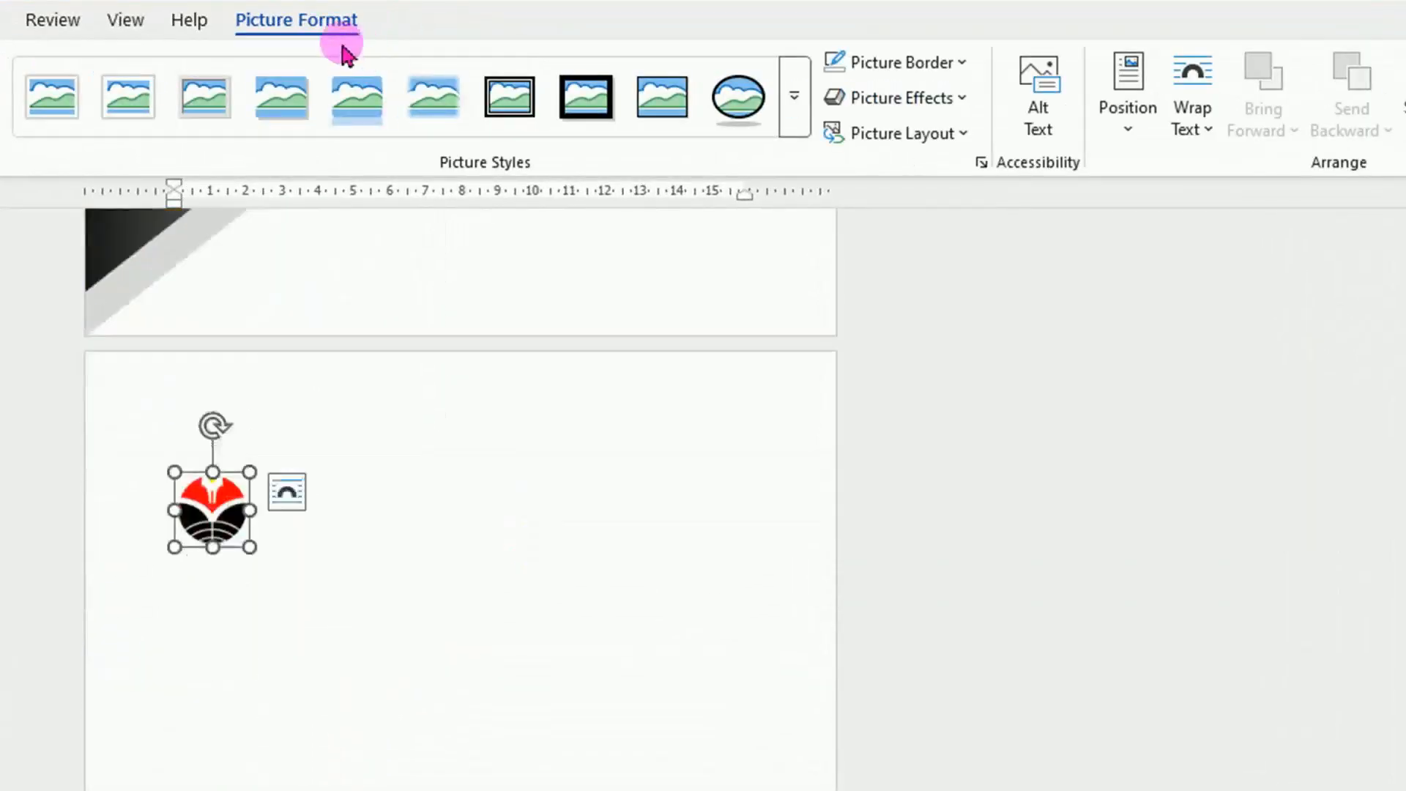
click(1207, 136)
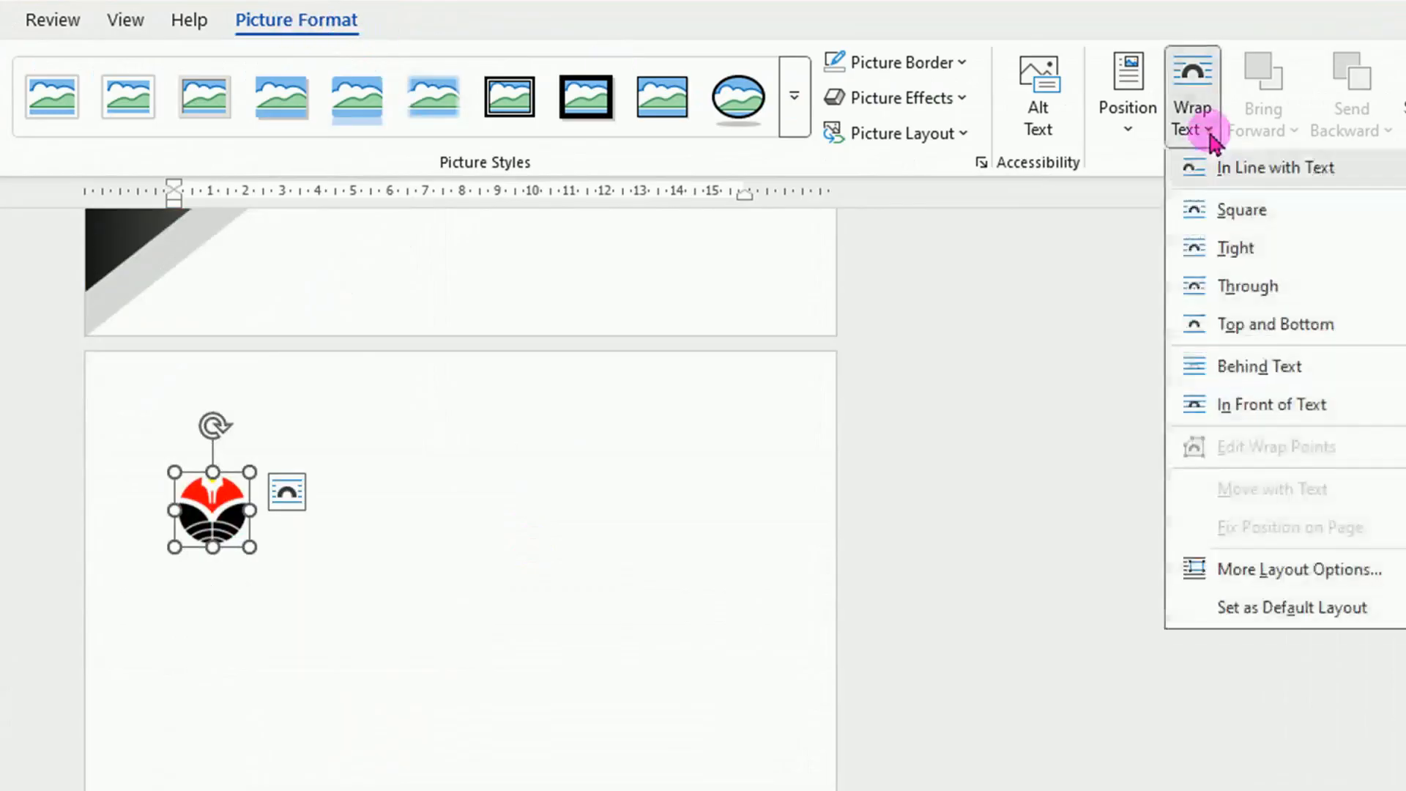
click(1262, 416)
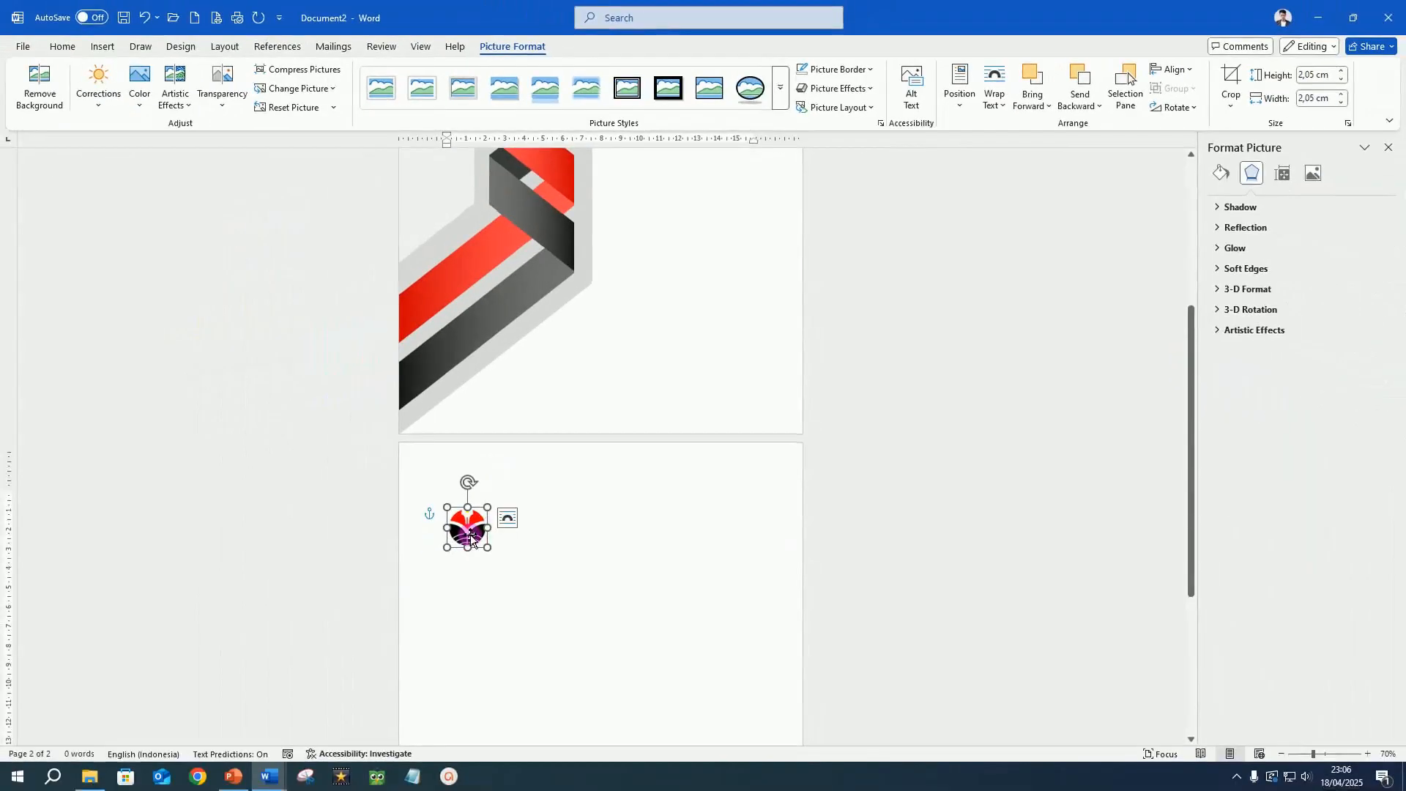
Move the logo to the upper part of the first page, in the white area beside the ribbons.
drag(471, 540, 682, 229)
scroll(728, 345, up, 5)
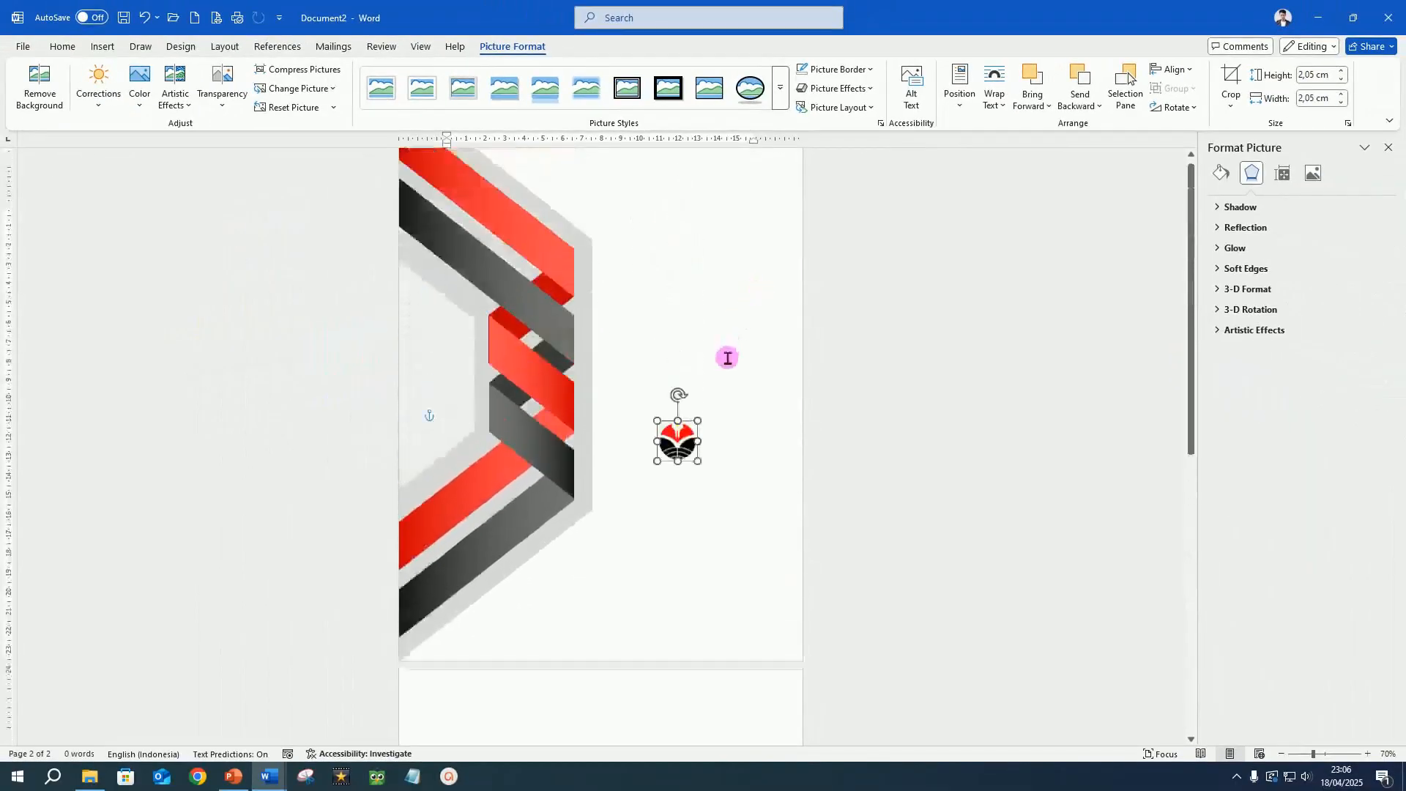
scroll(728, 358, up, 2)
drag(682, 520, 577, 214)
click(719, 317)
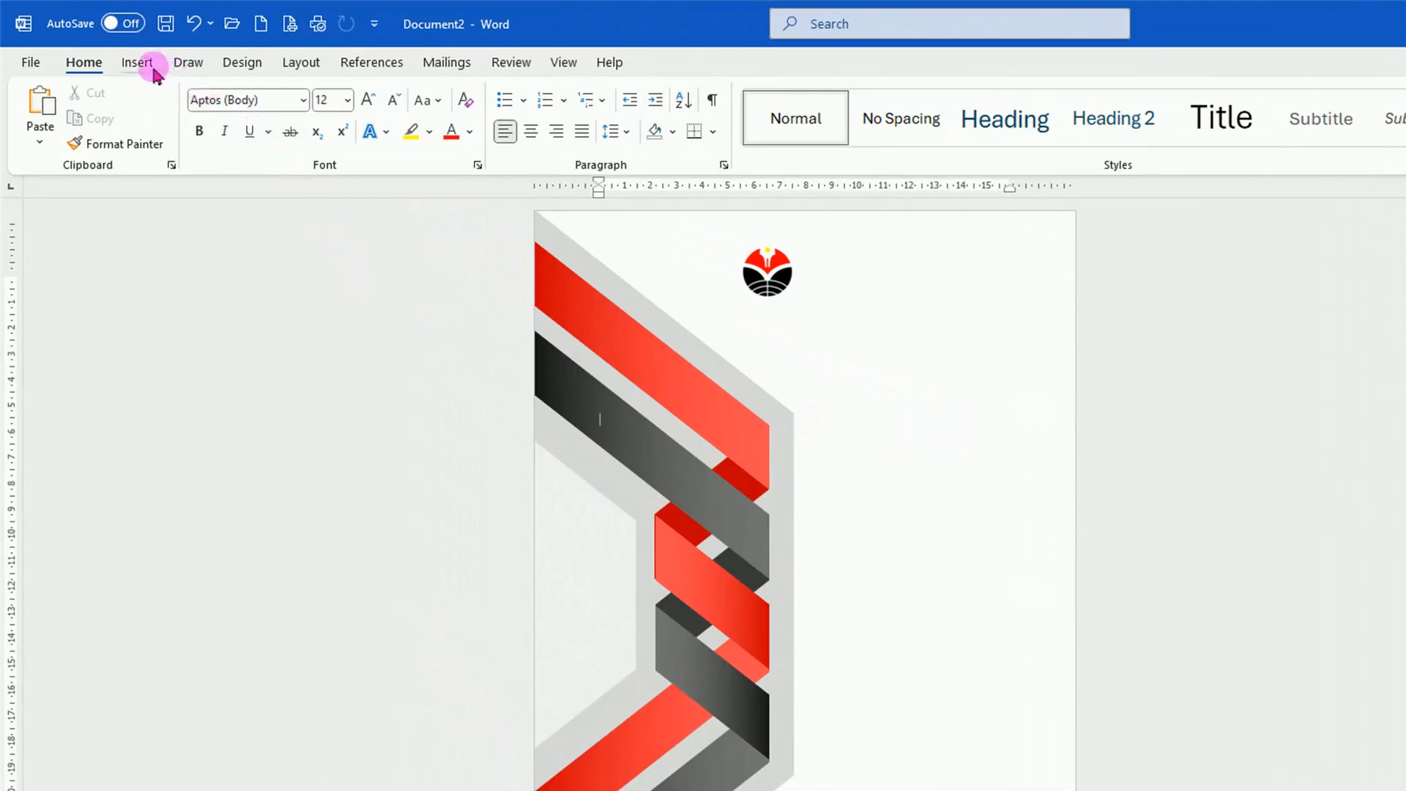
Insert plain black WordArt, move it to the white area below the logo, and replace its text with COMPANY NAME.
click(154, 70)
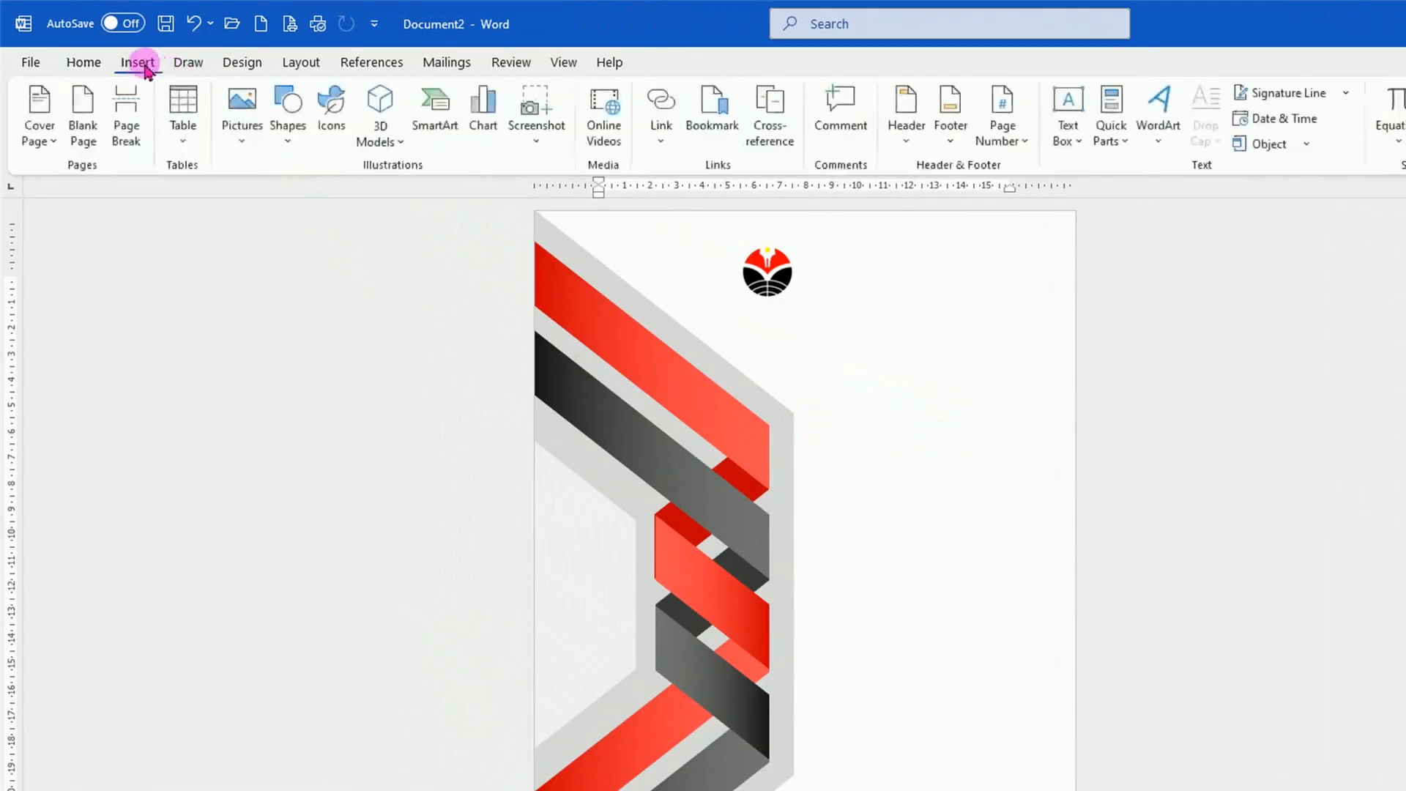
click(1164, 150)
click(1164, 189)
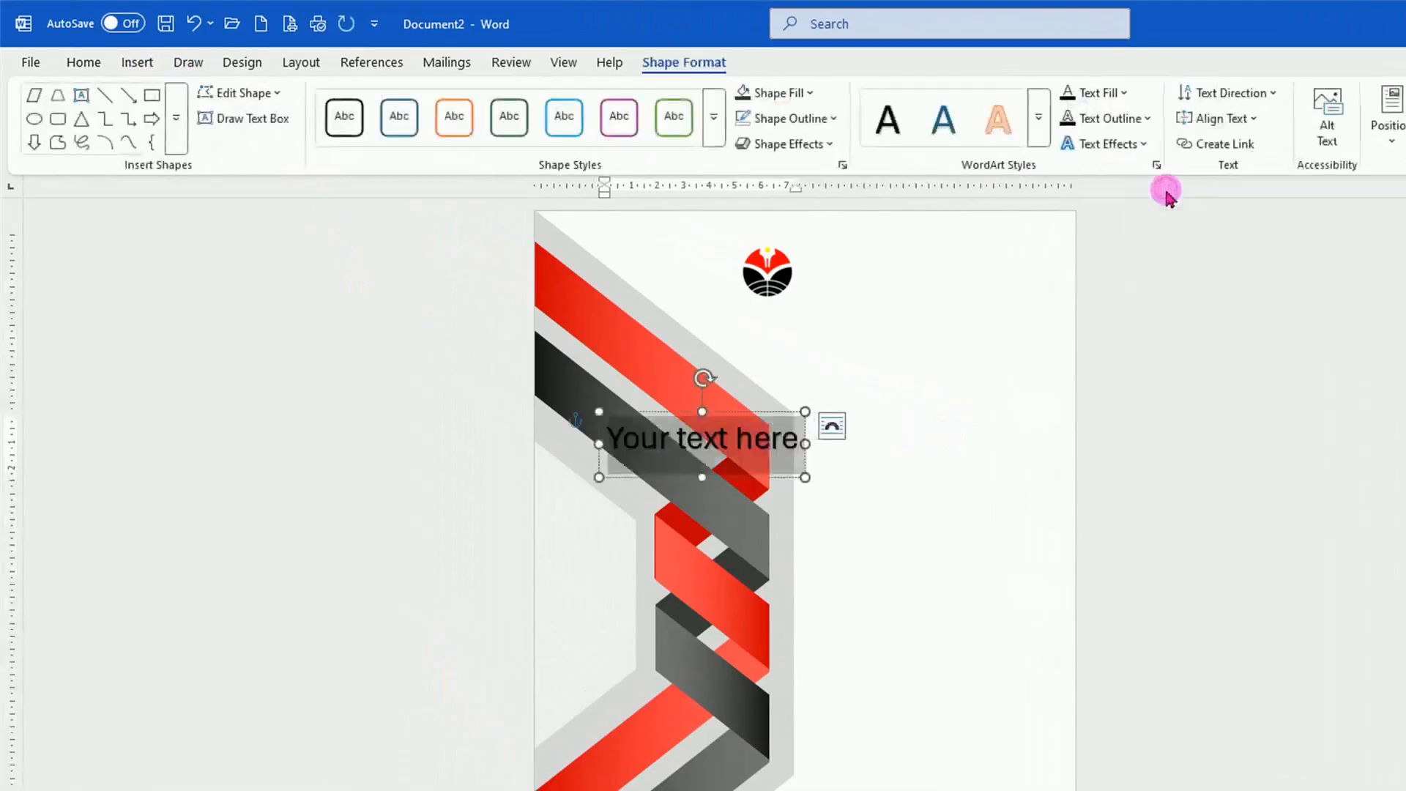
drag(730, 413, 935, 376)
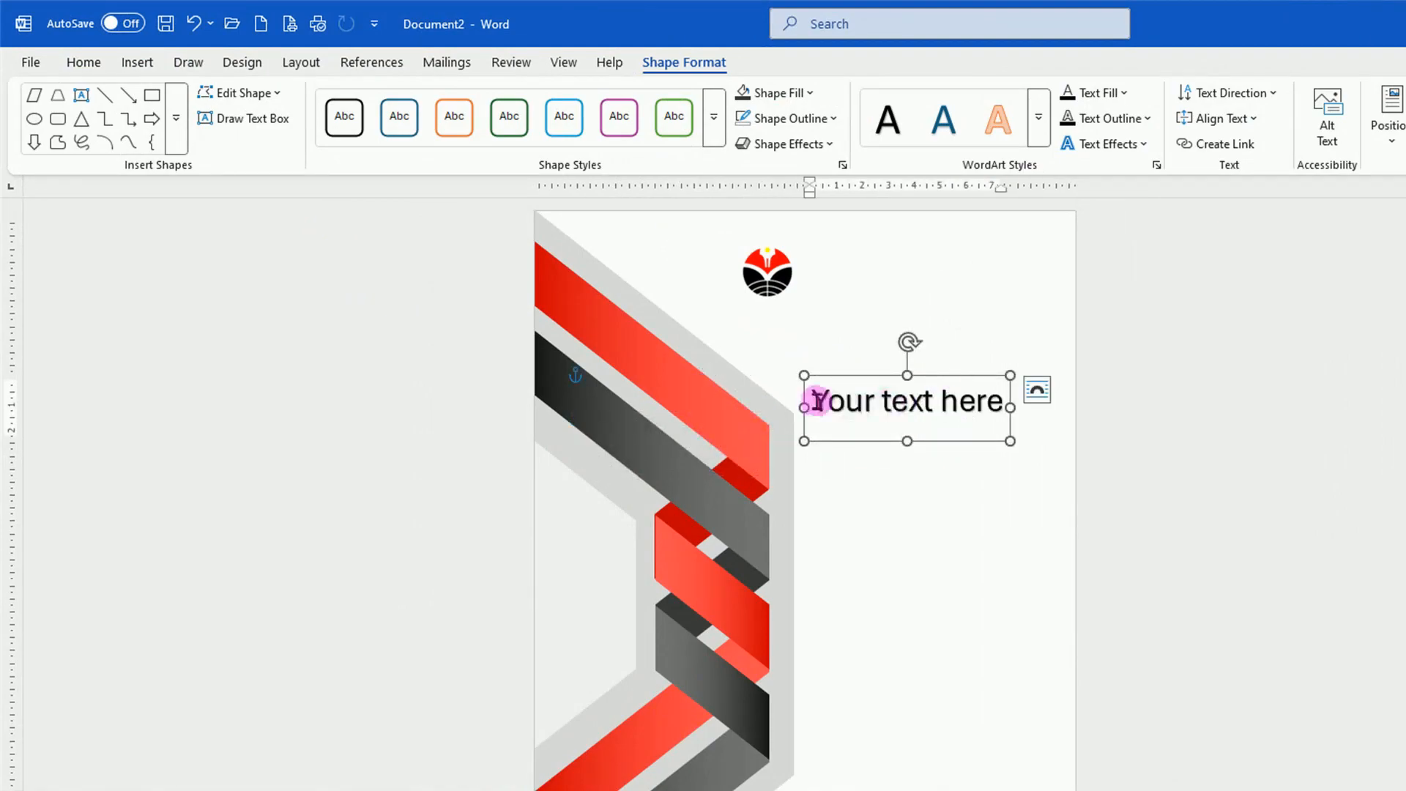
text(COMPANY NAME)
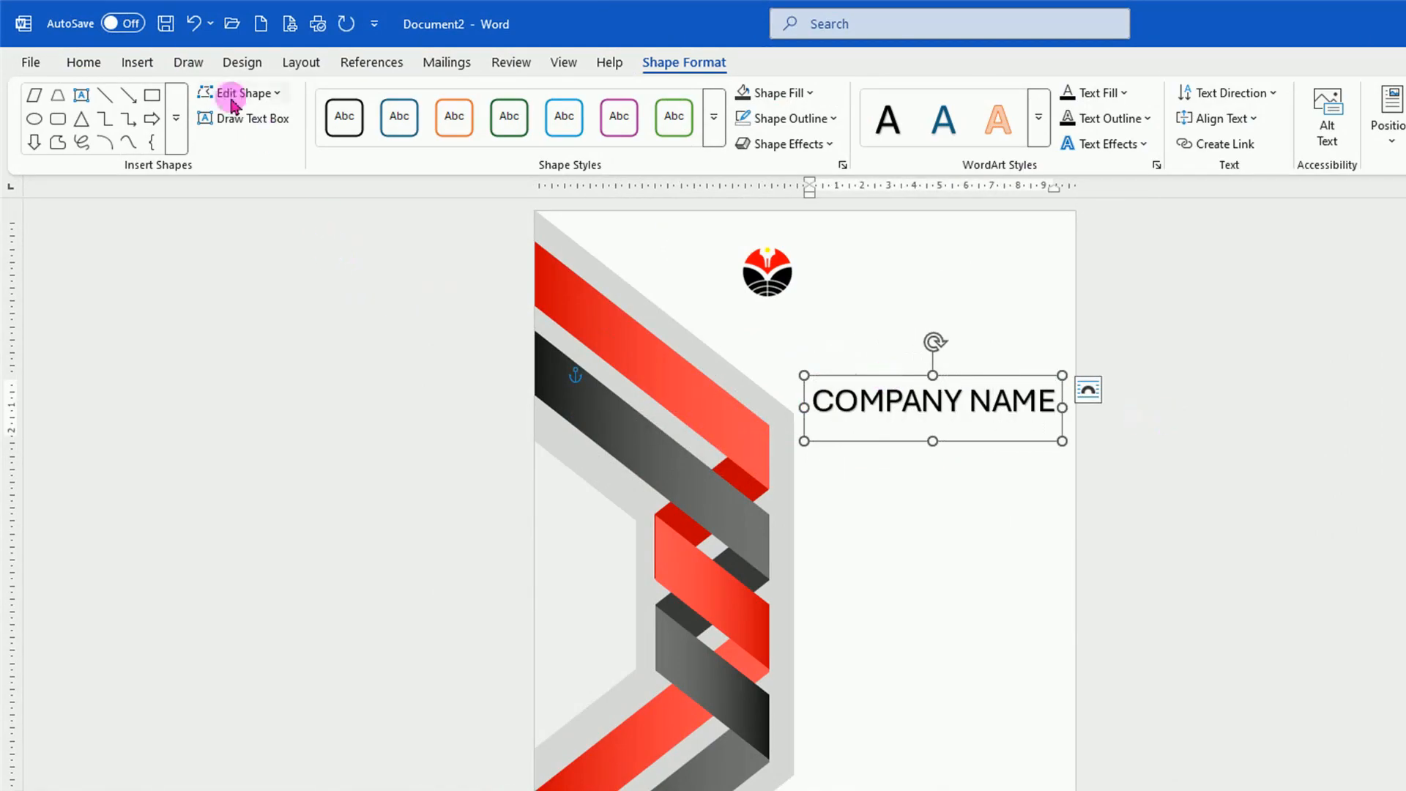
Reduce the COMPANY NAME text to size 20 and make it bold.
click(84, 62)
click(396, 100)
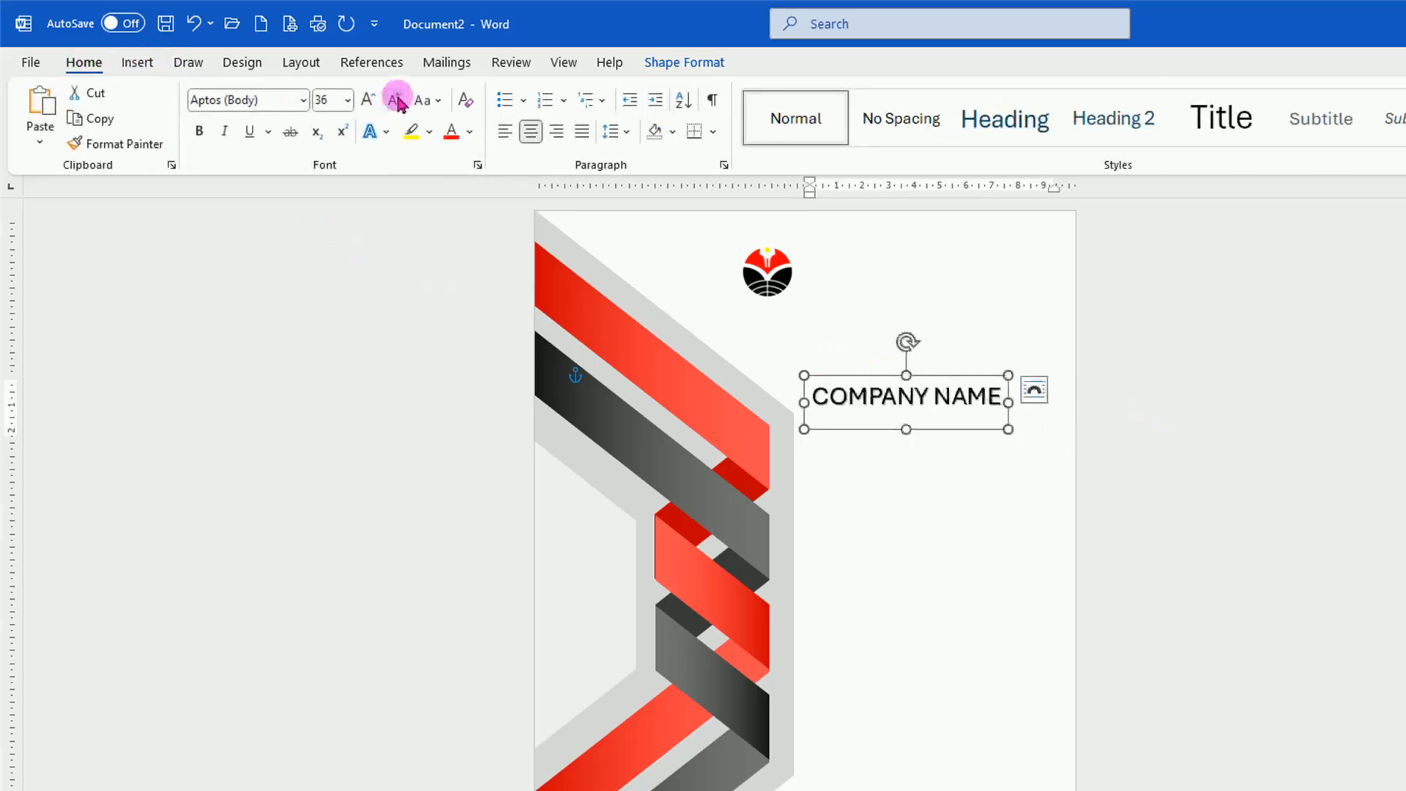
click(396, 101)
click(397, 101)
click(396, 100)
click(396, 100)
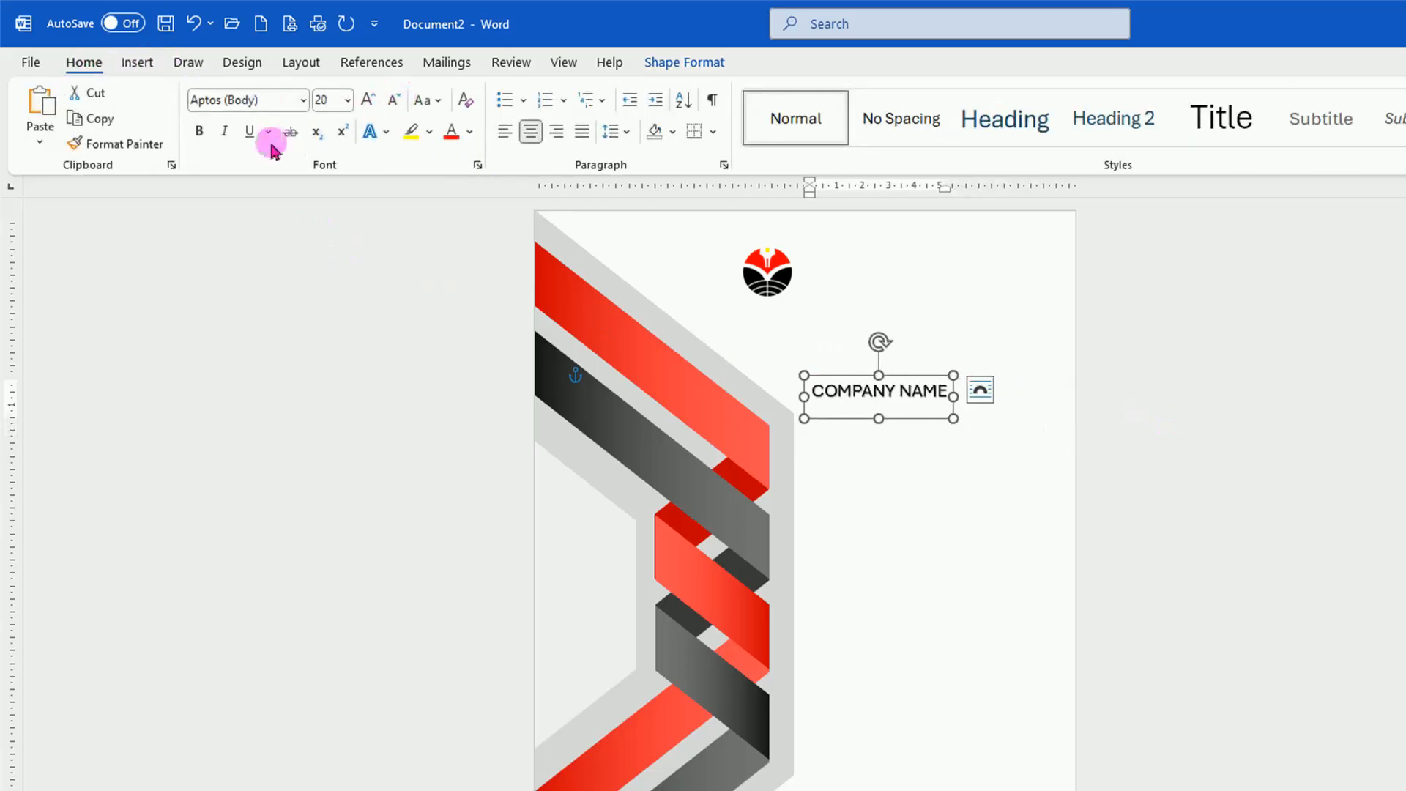
click(201, 133)
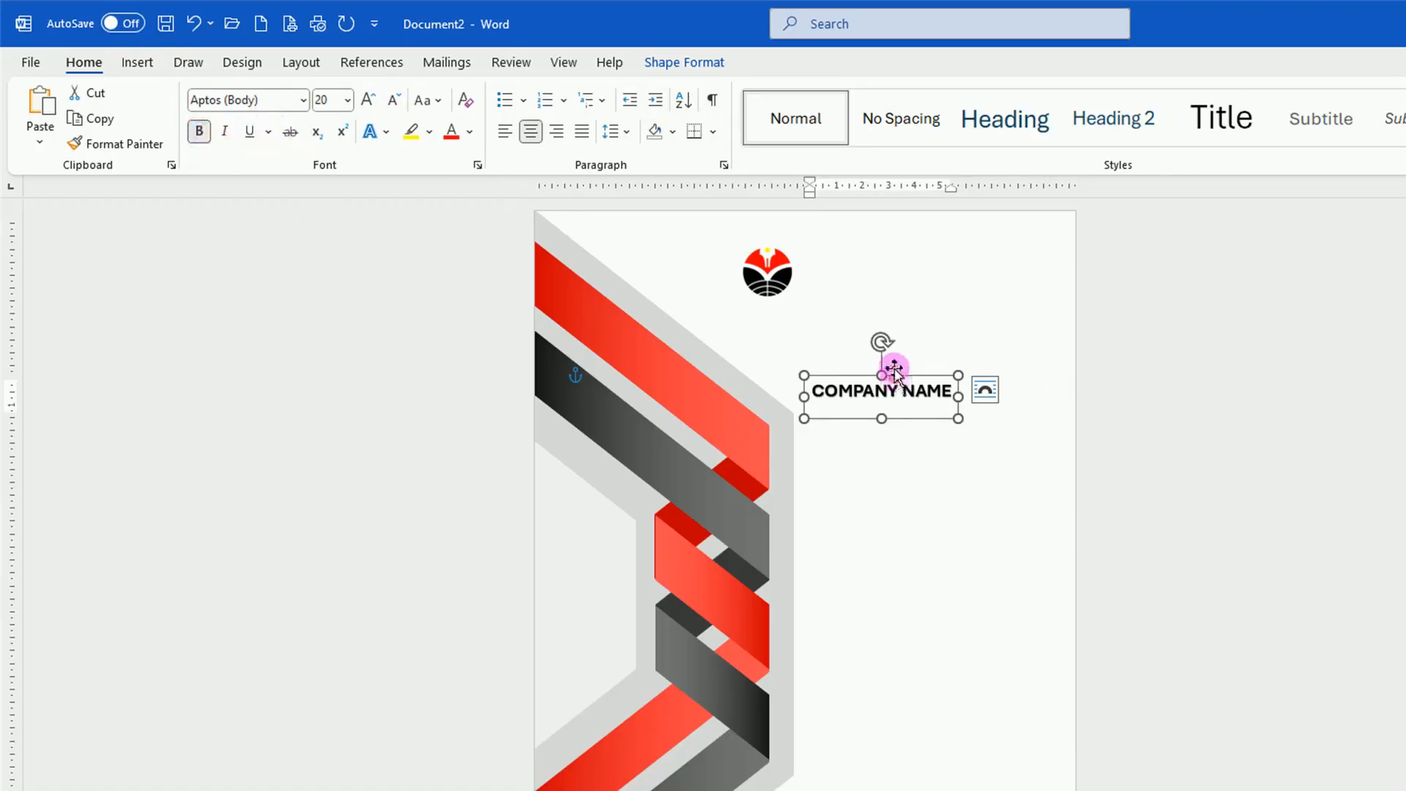
Apply the inner top shadow text effect to COMPANY NAME.
click(694, 64)
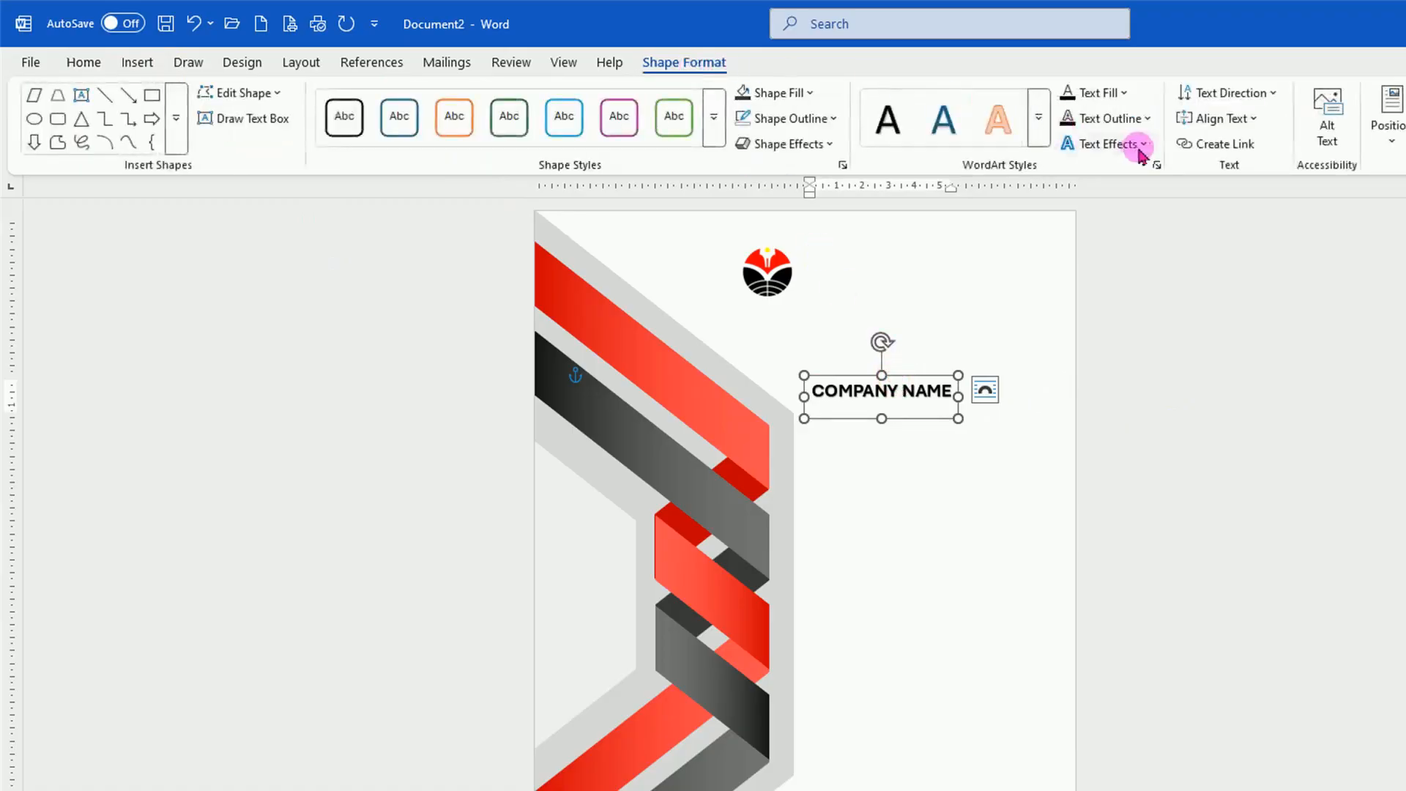
click(1140, 150)
mouse_move(1128, 181)
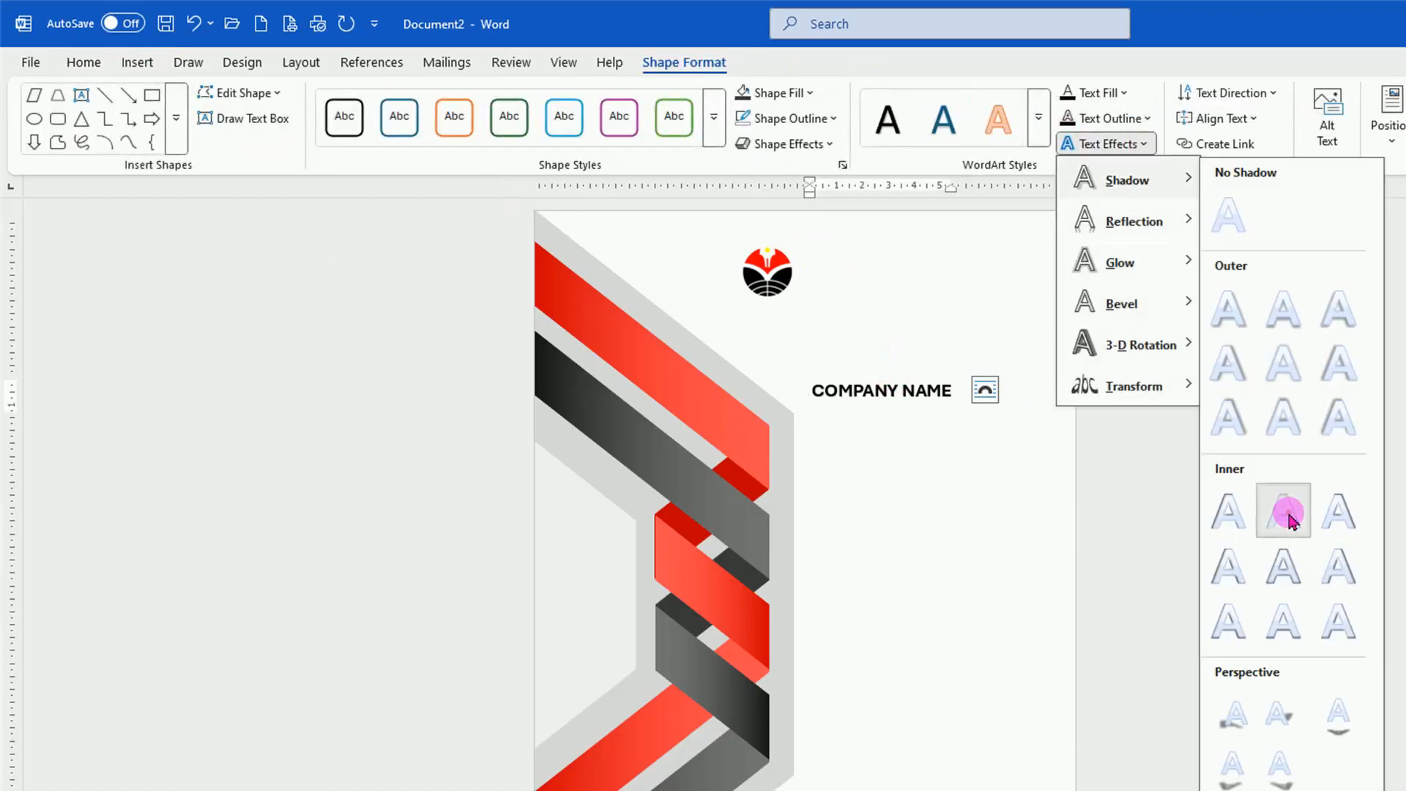
click(1287, 514)
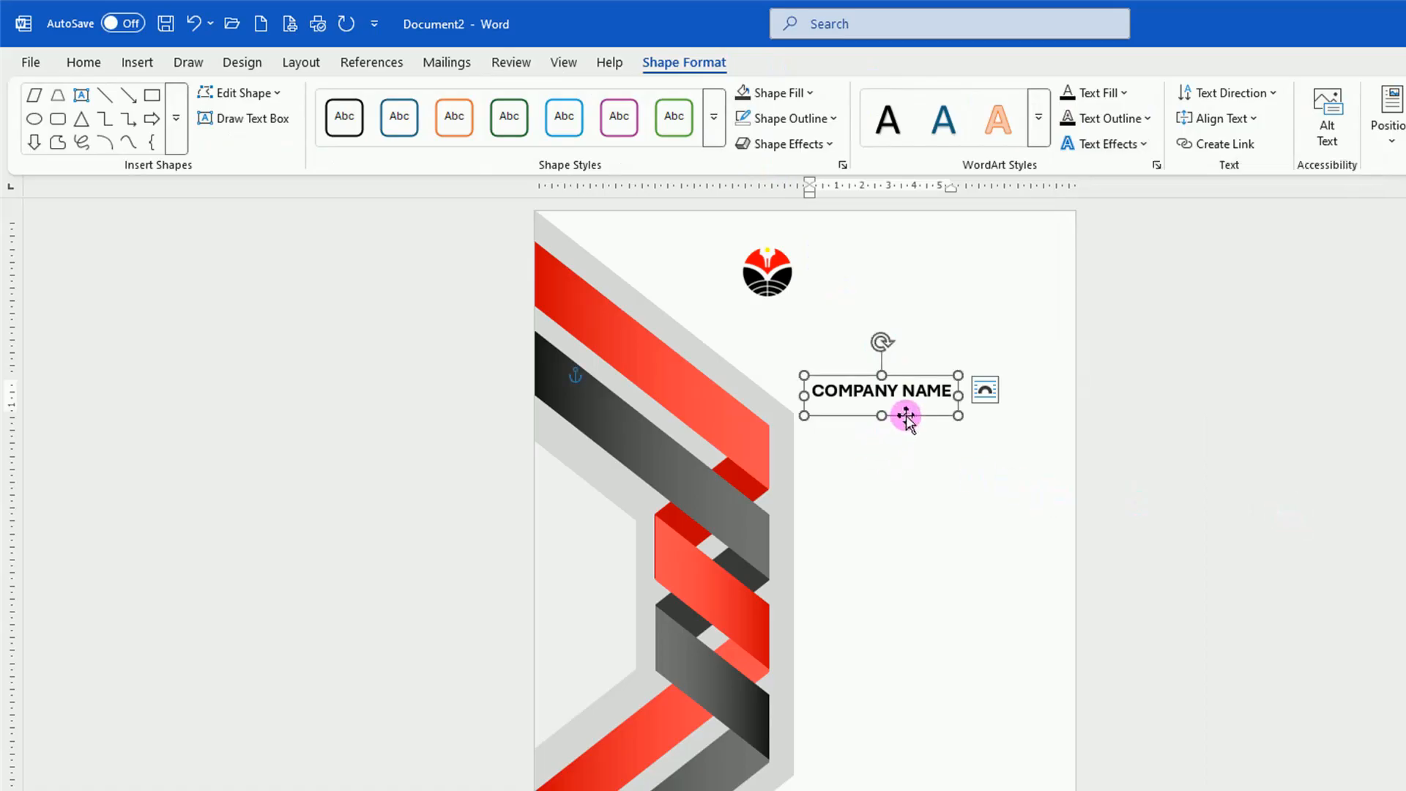
Place the COMPANY NAME text directly beside the logo and fill it with dark red.
drag(906, 415, 895, 290)
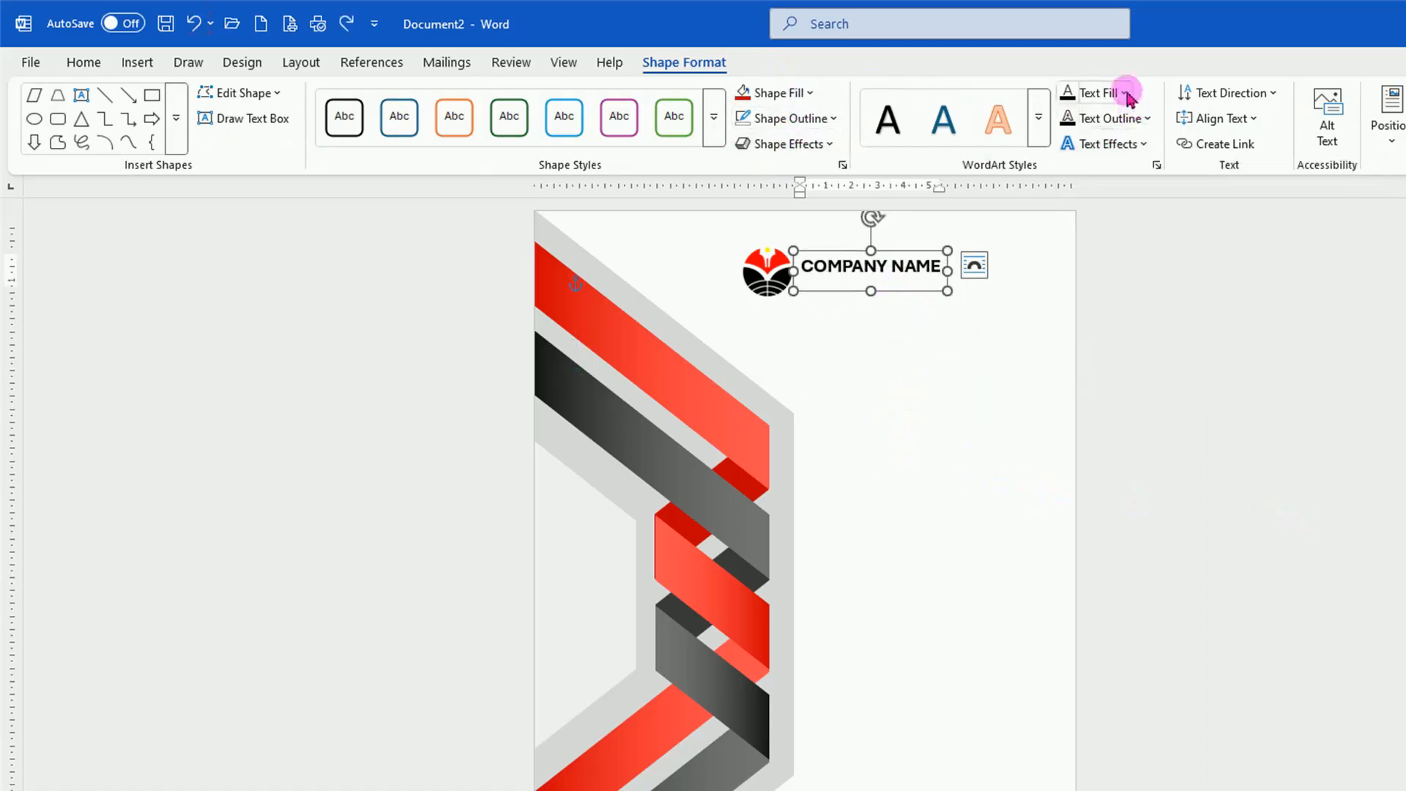
click(1128, 94)
click(1070, 489)
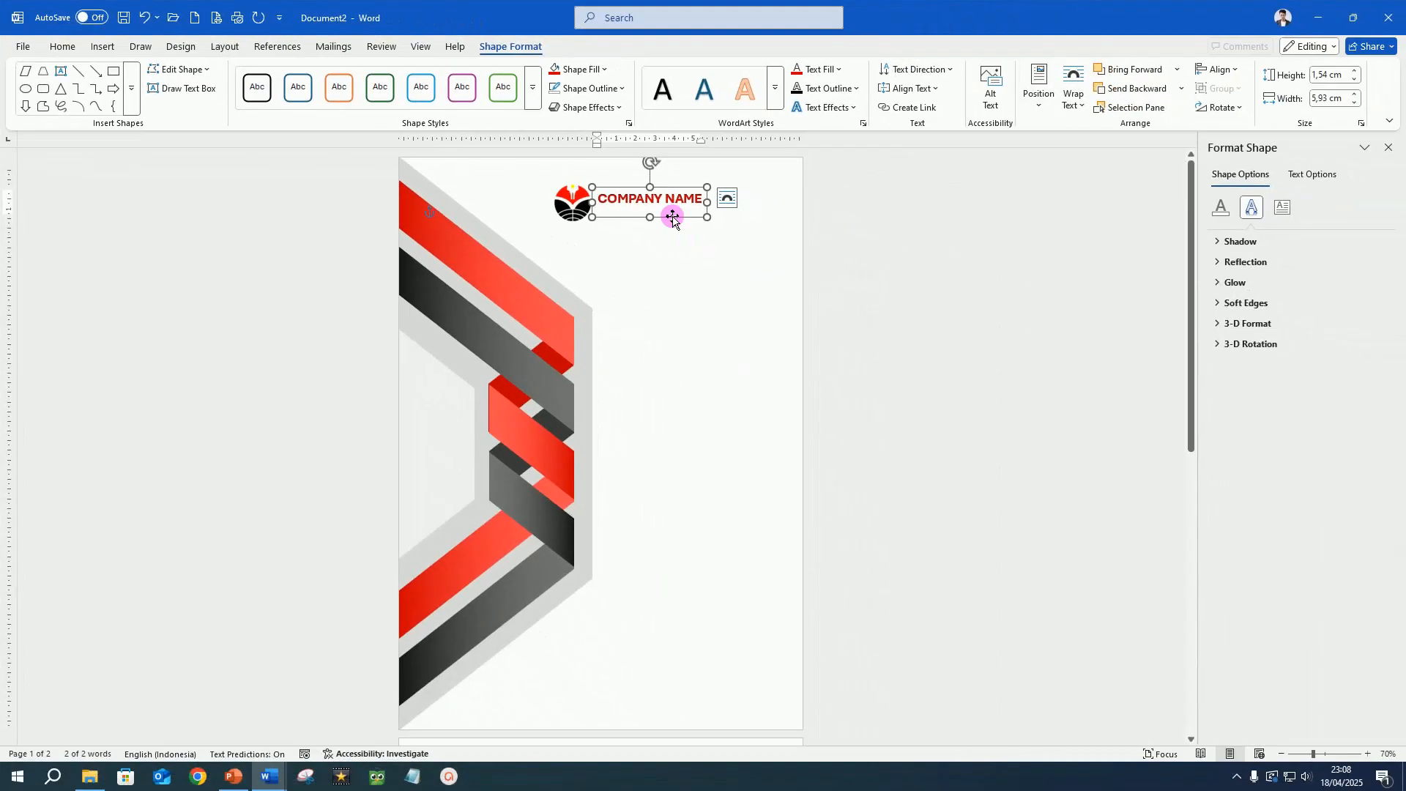
Duplicate the COMPANY NAME text for a tagline just beneath it, and place another copy beside the lower ribbons for the cover title.
key(ctrl+d)
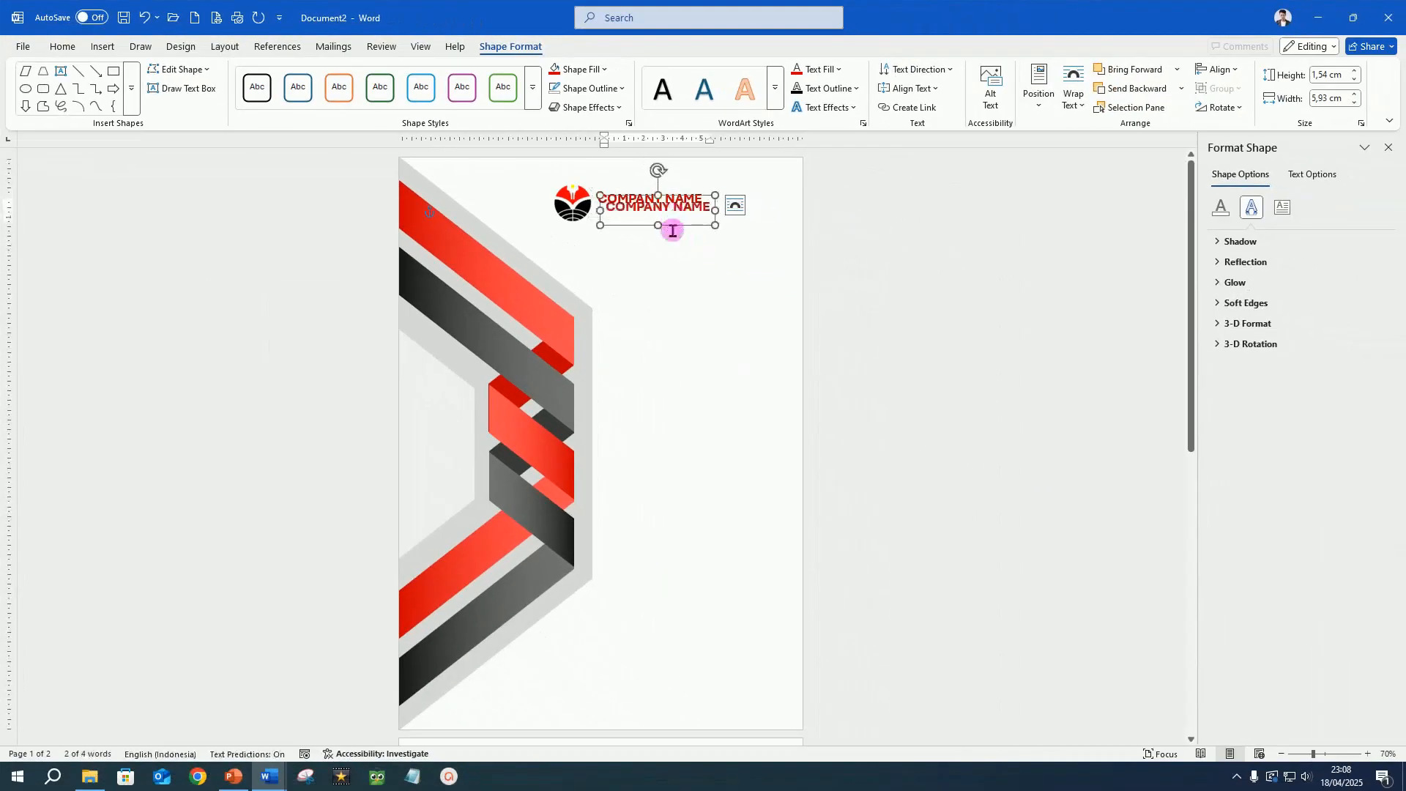
drag(673, 228, 666, 225)
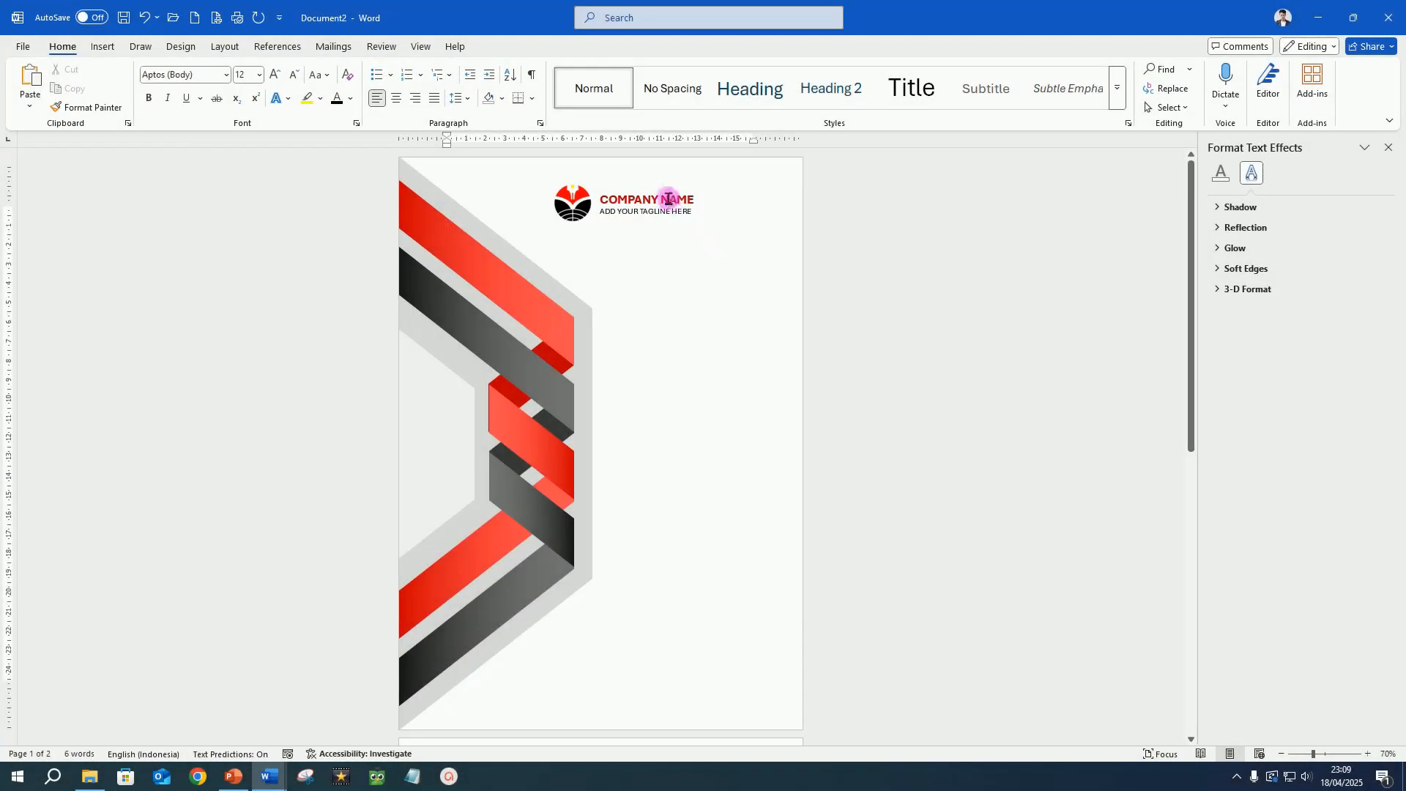
click(668, 199)
key(ctrl+d)
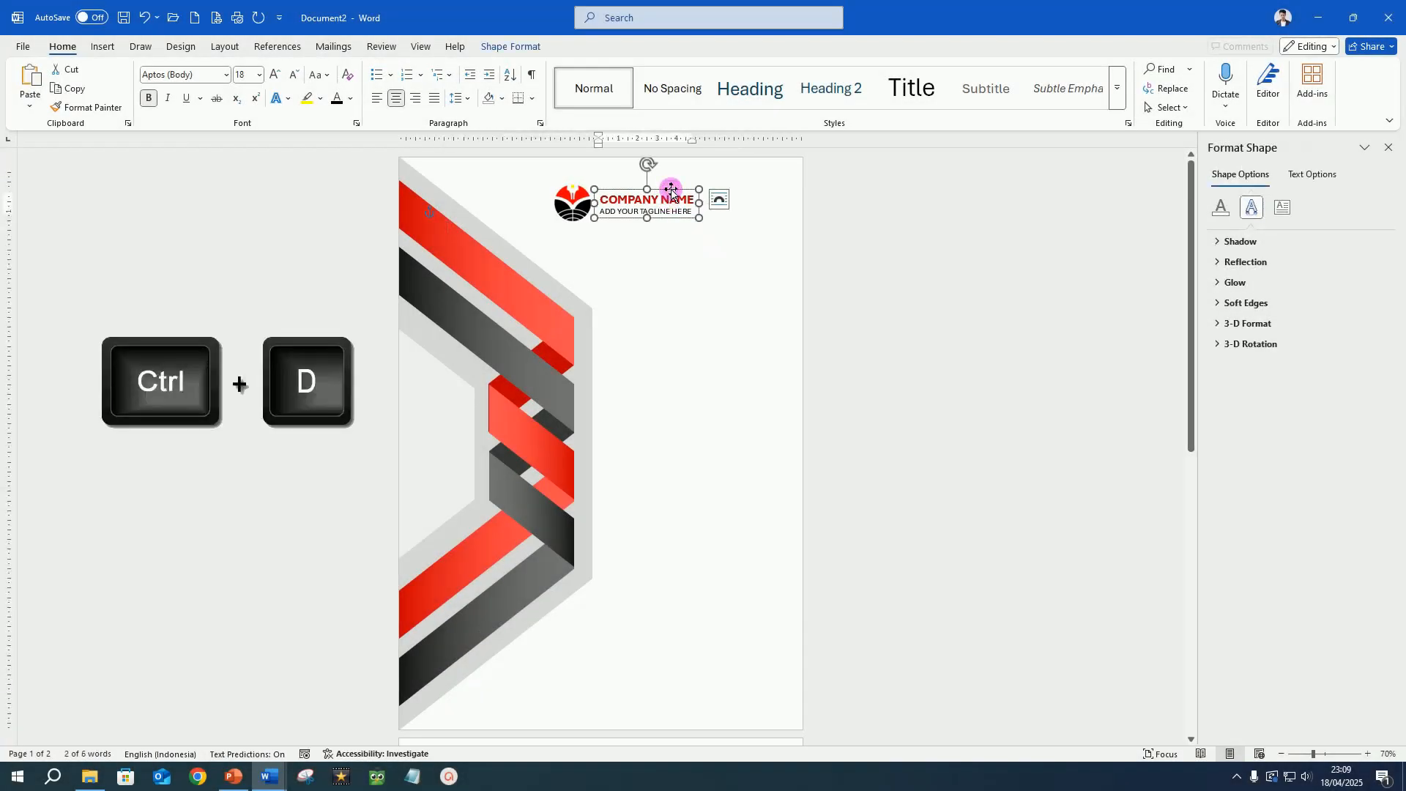
drag(671, 190, 713, 504)
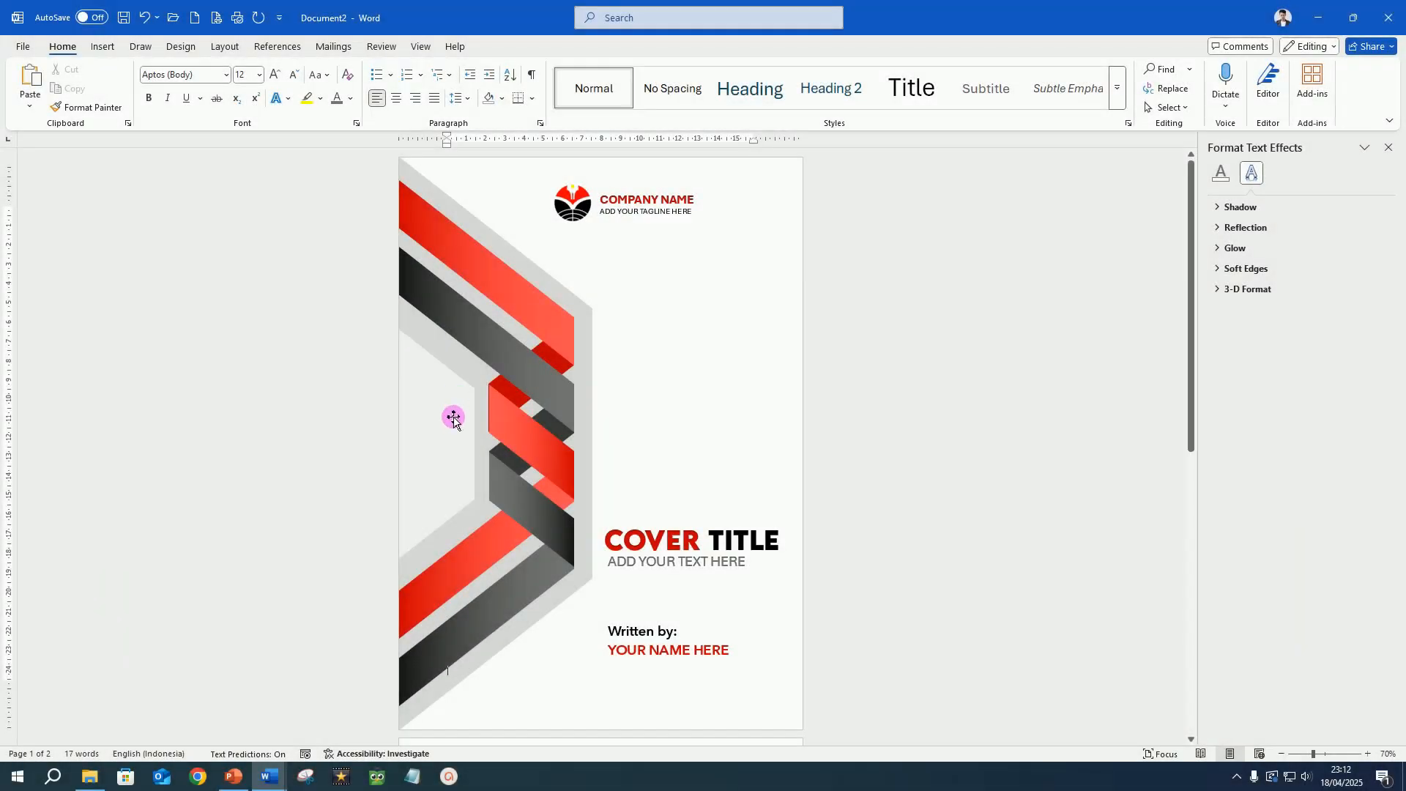
Apply an outer shadow to the light shape enclosed by the grey frame, using the first preset in the middle row.
click(453, 417)
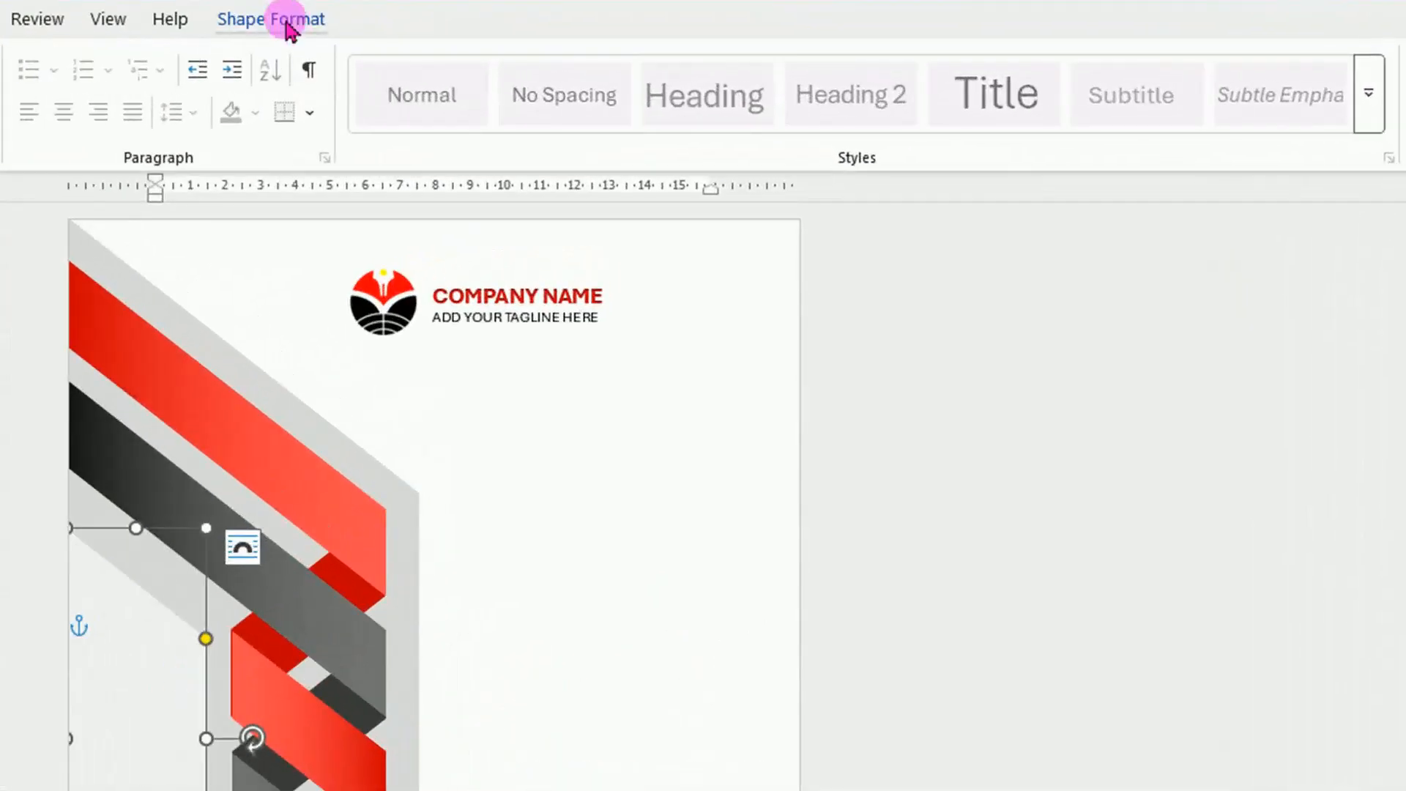
click(521, 50)
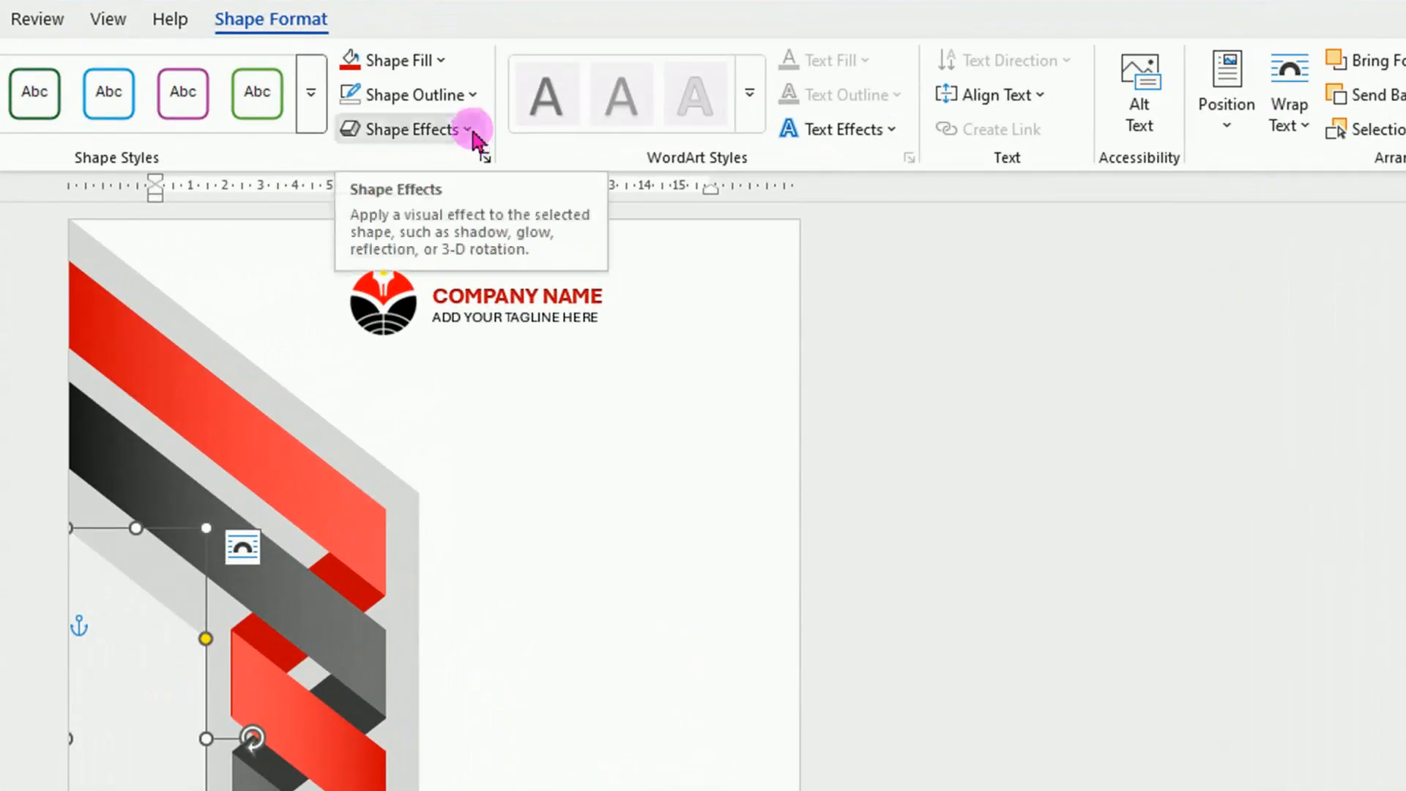
click(473, 132)
mouse_move(471, 235)
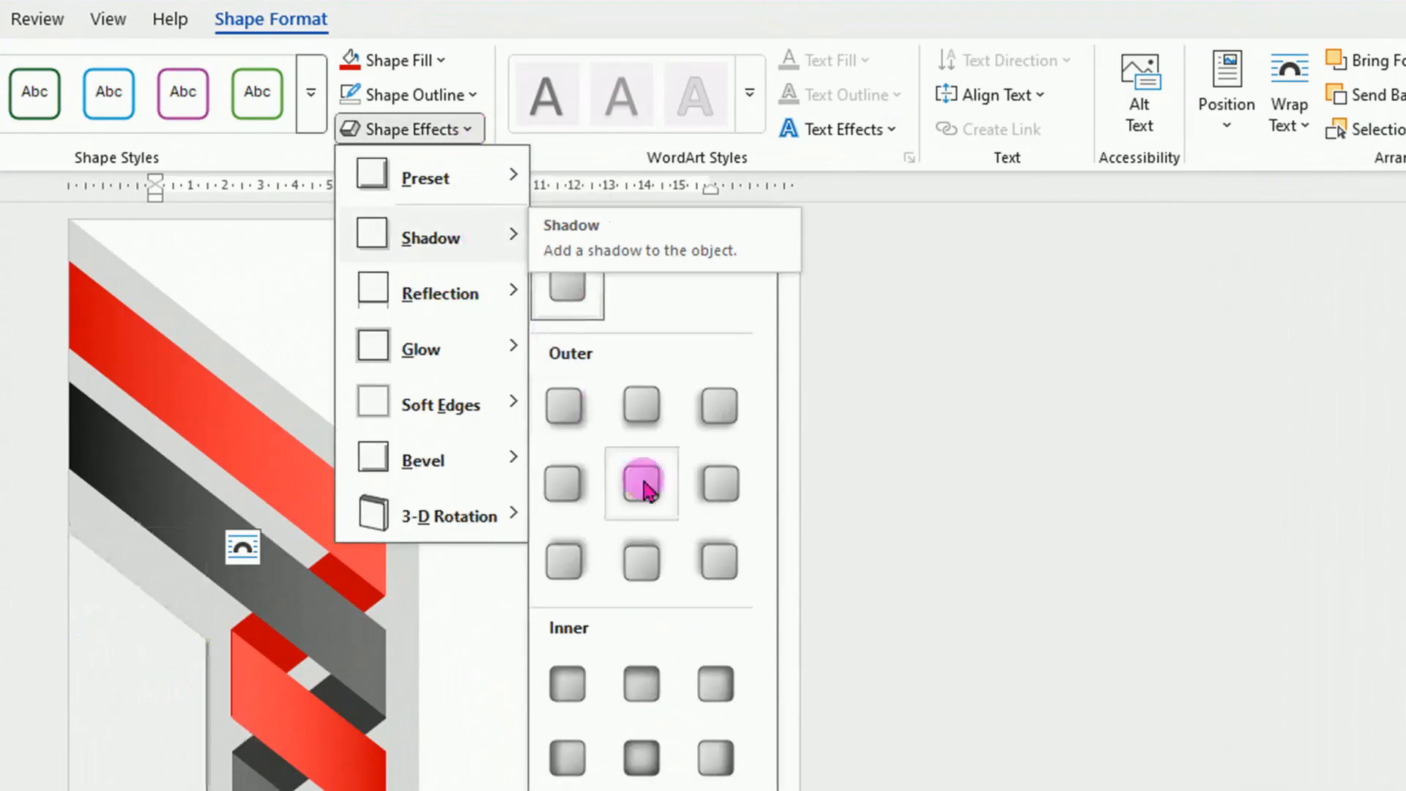
click(564, 485)
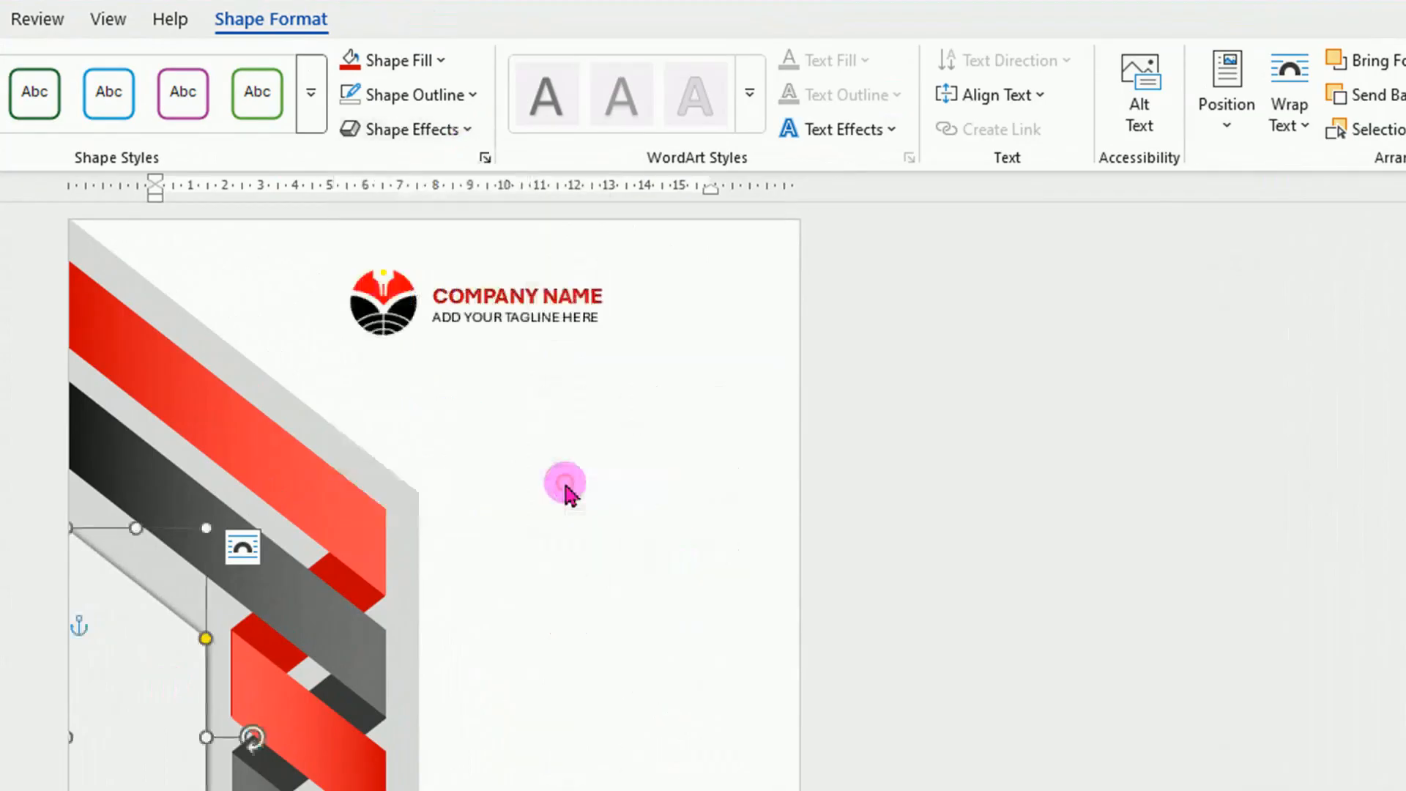
click(469, 788)
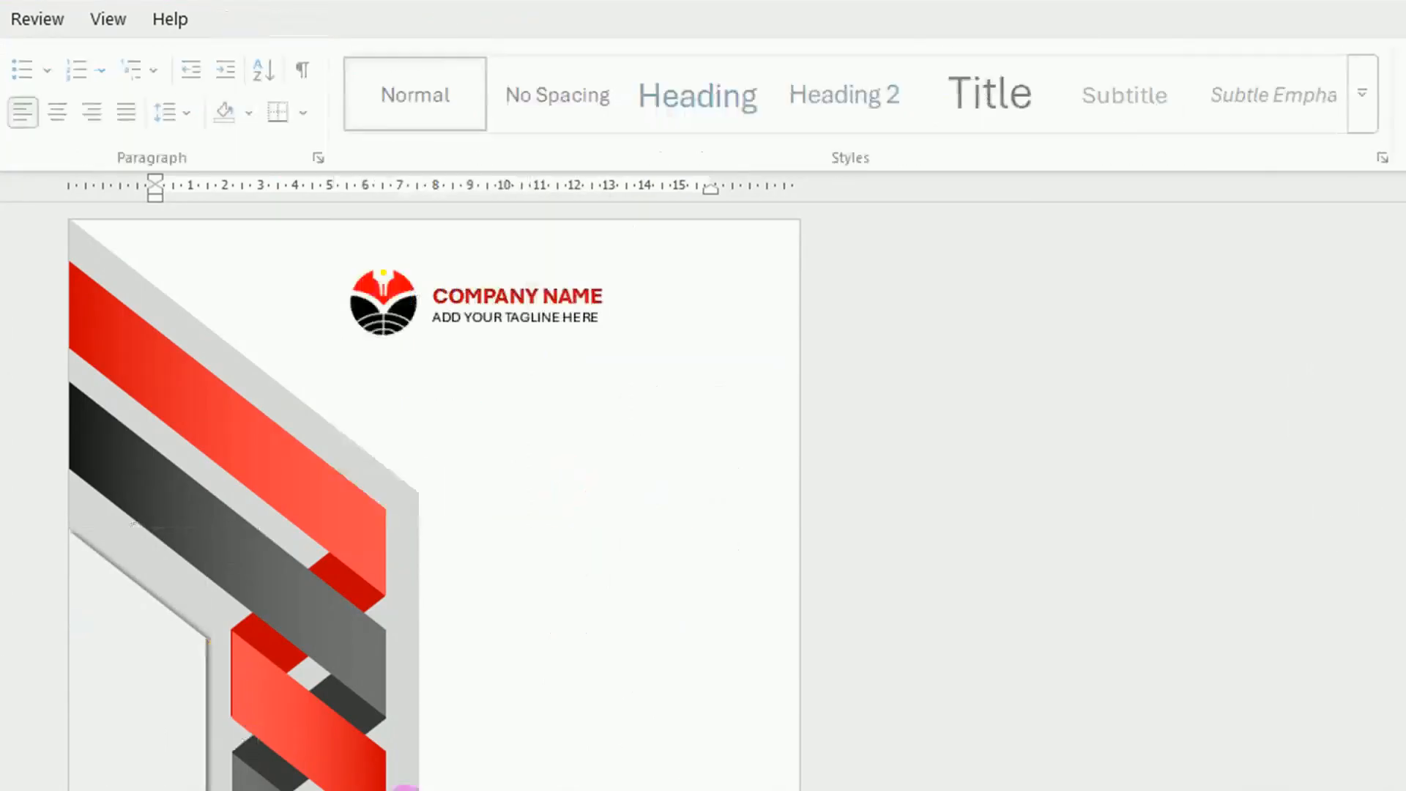
Apply the Inside: Top shadow to the large grey frame behind the ribbons.
click(406, 489)
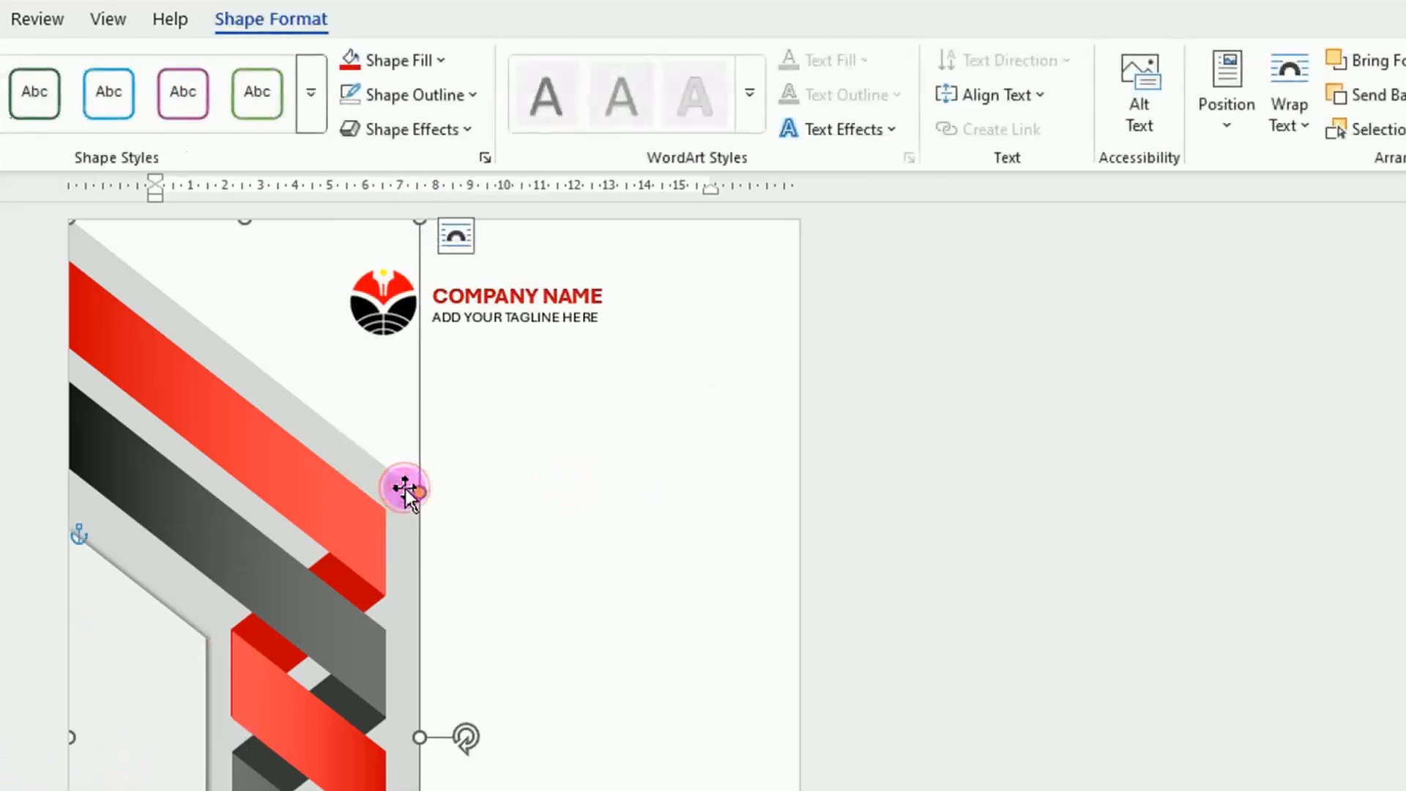
click(438, 136)
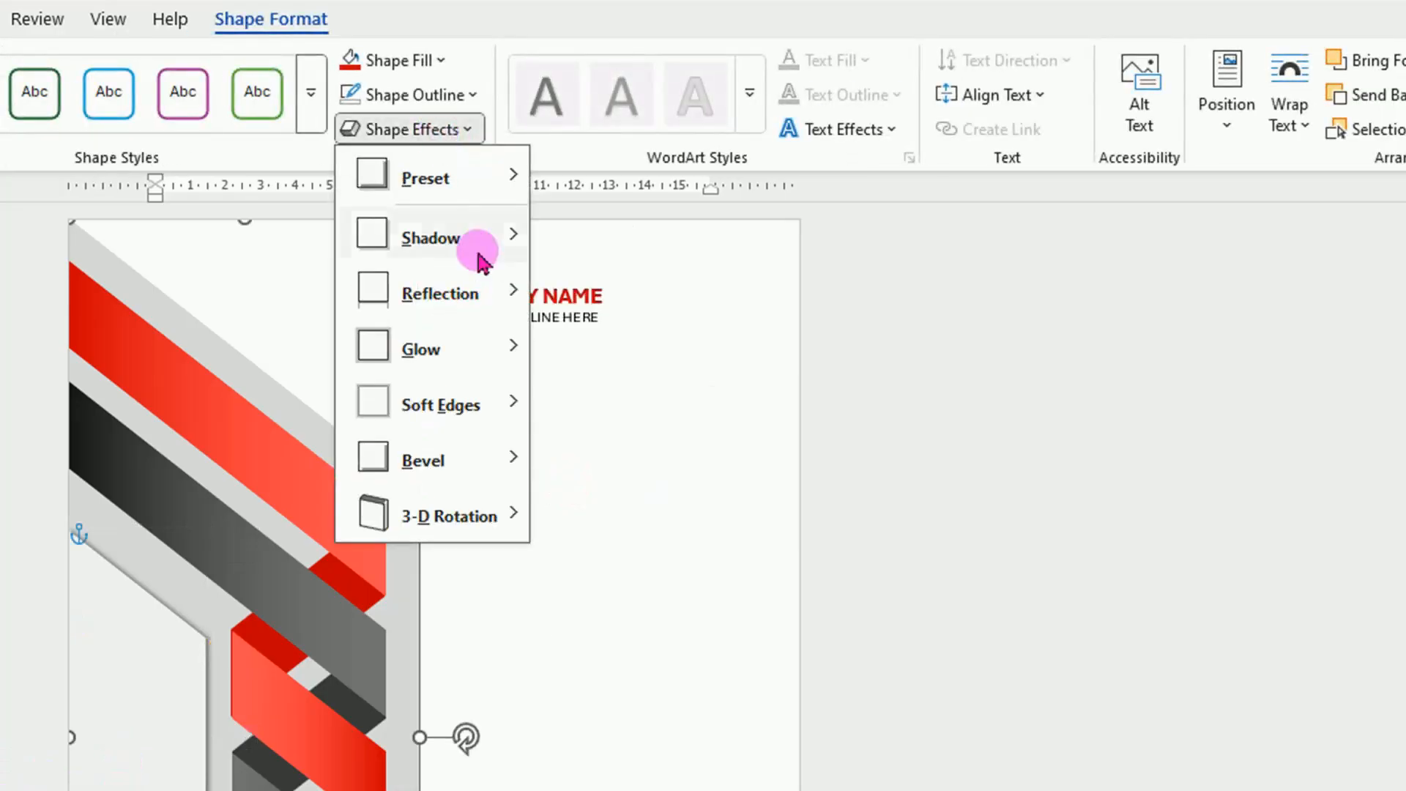
mouse_move(450, 247)
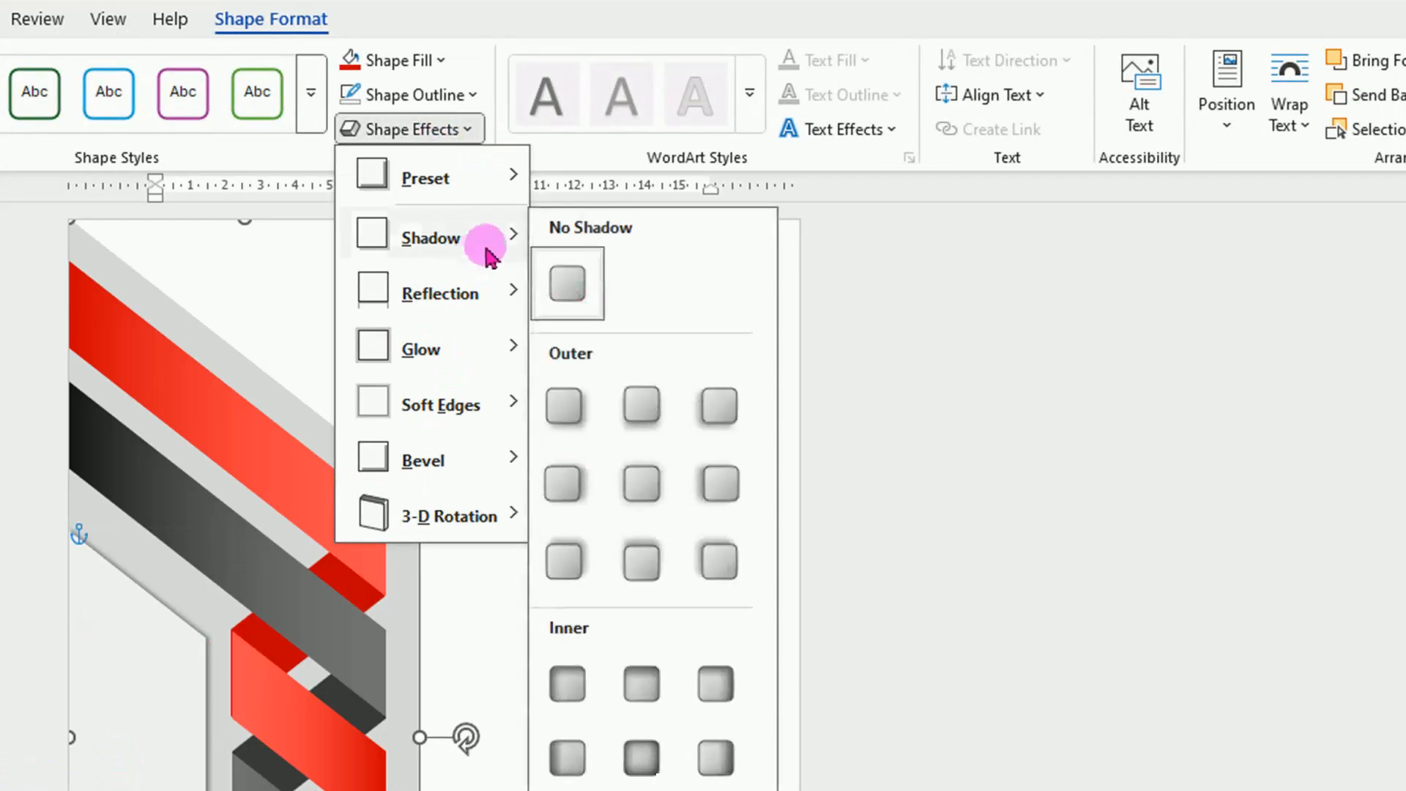
click(642, 686)
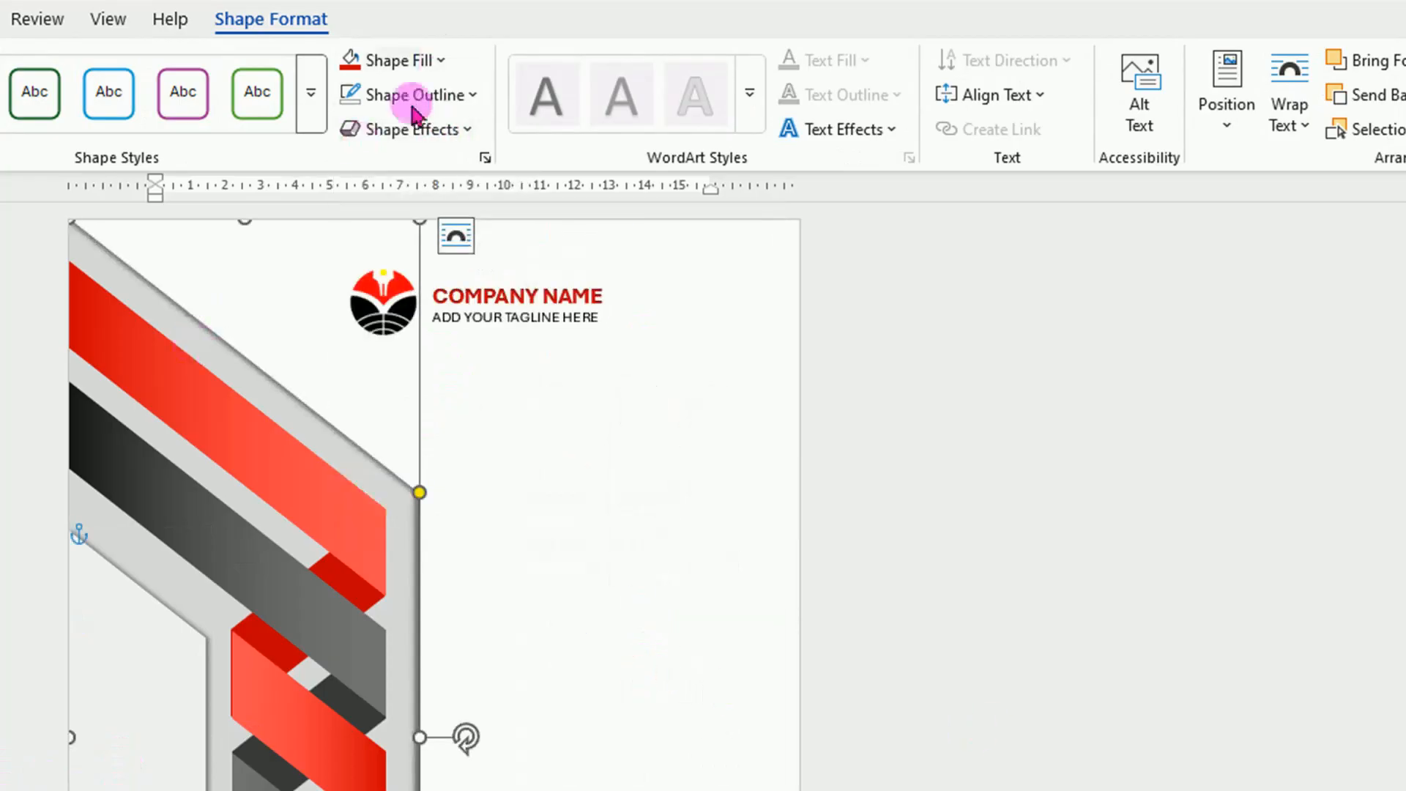
Fill the large frame behind the ribbons with the lighter grey theme colour.
click(443, 62)
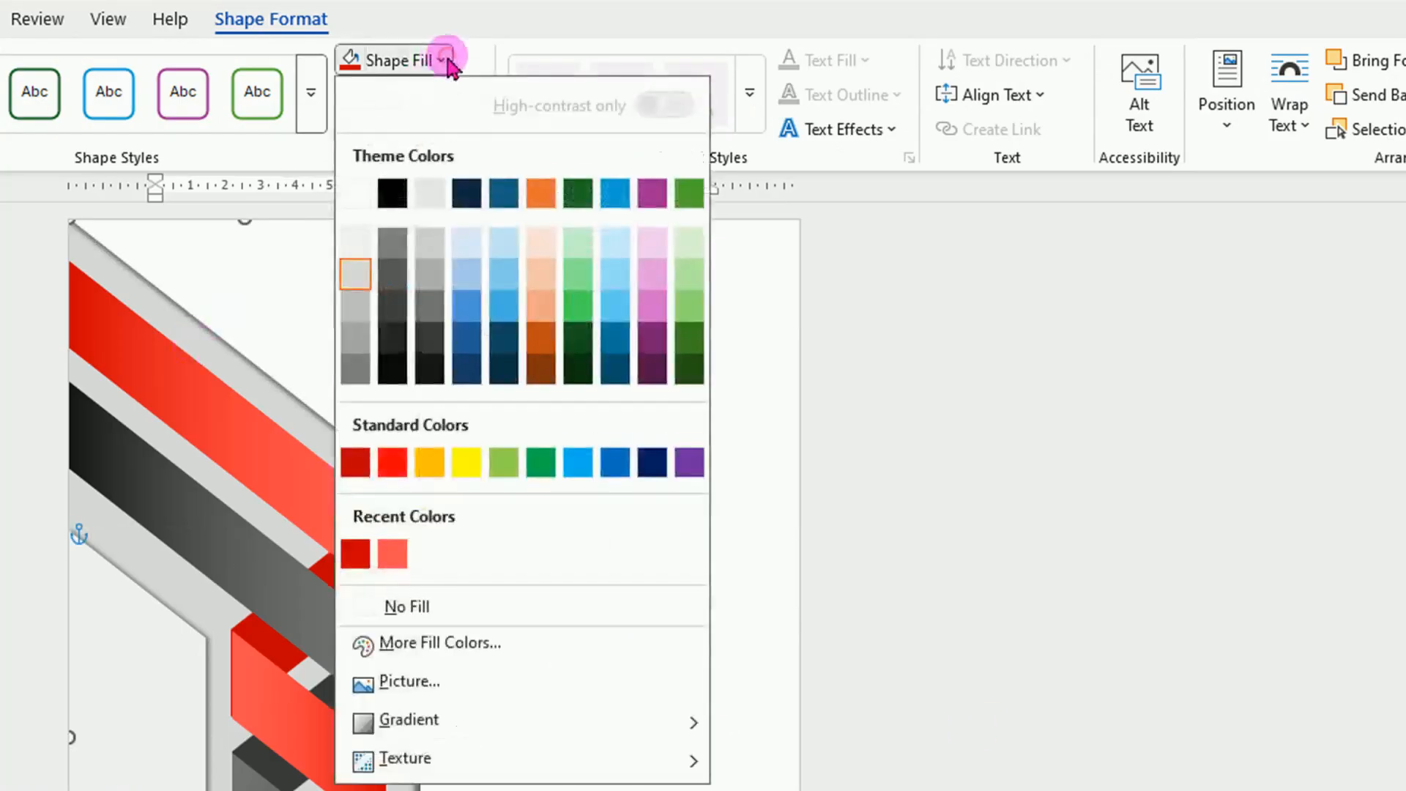
click(429, 192)
click(1193, 684)
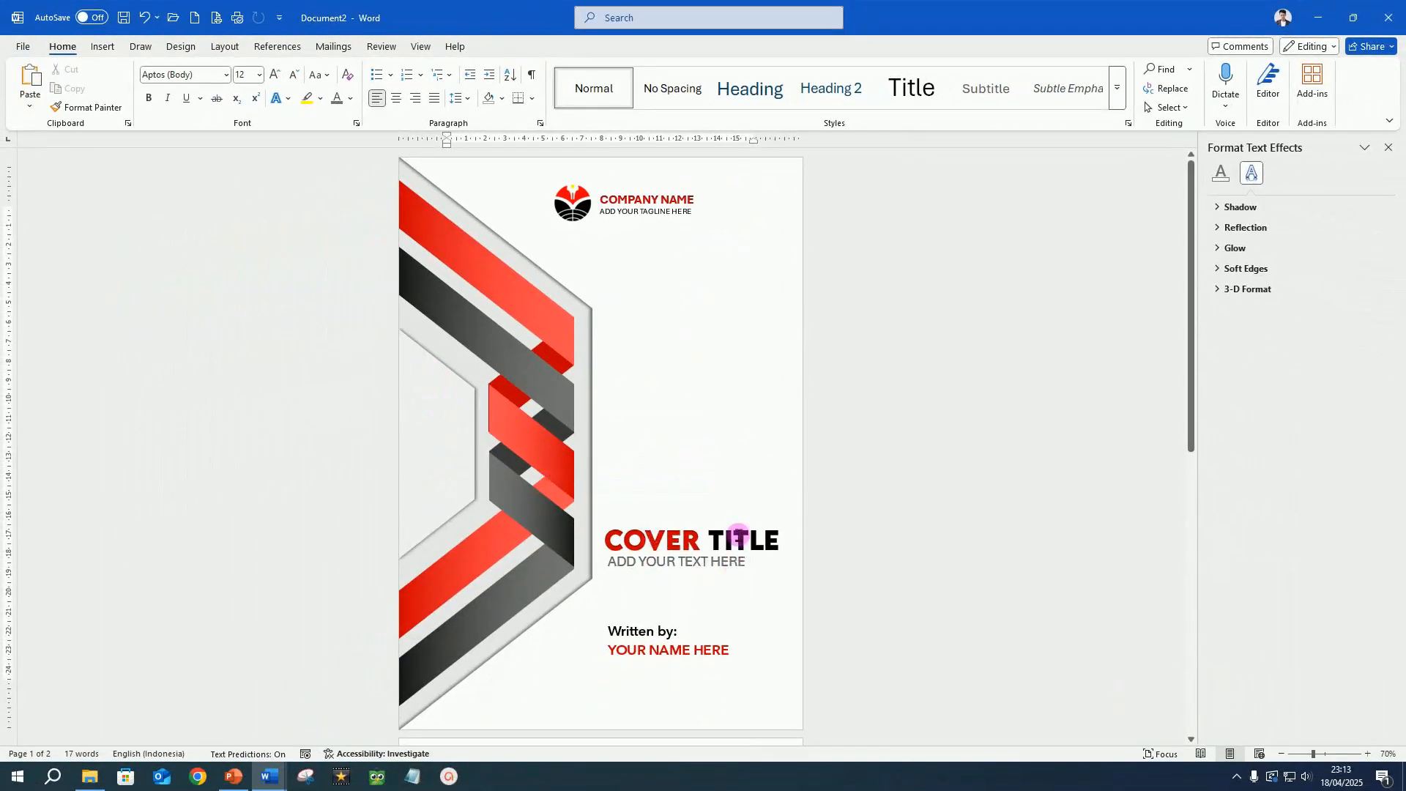
Duplicate the COVER TITLE text box, place the copy above it, and replace its text with 2025.
click(738, 534)
key(ctrl+d)
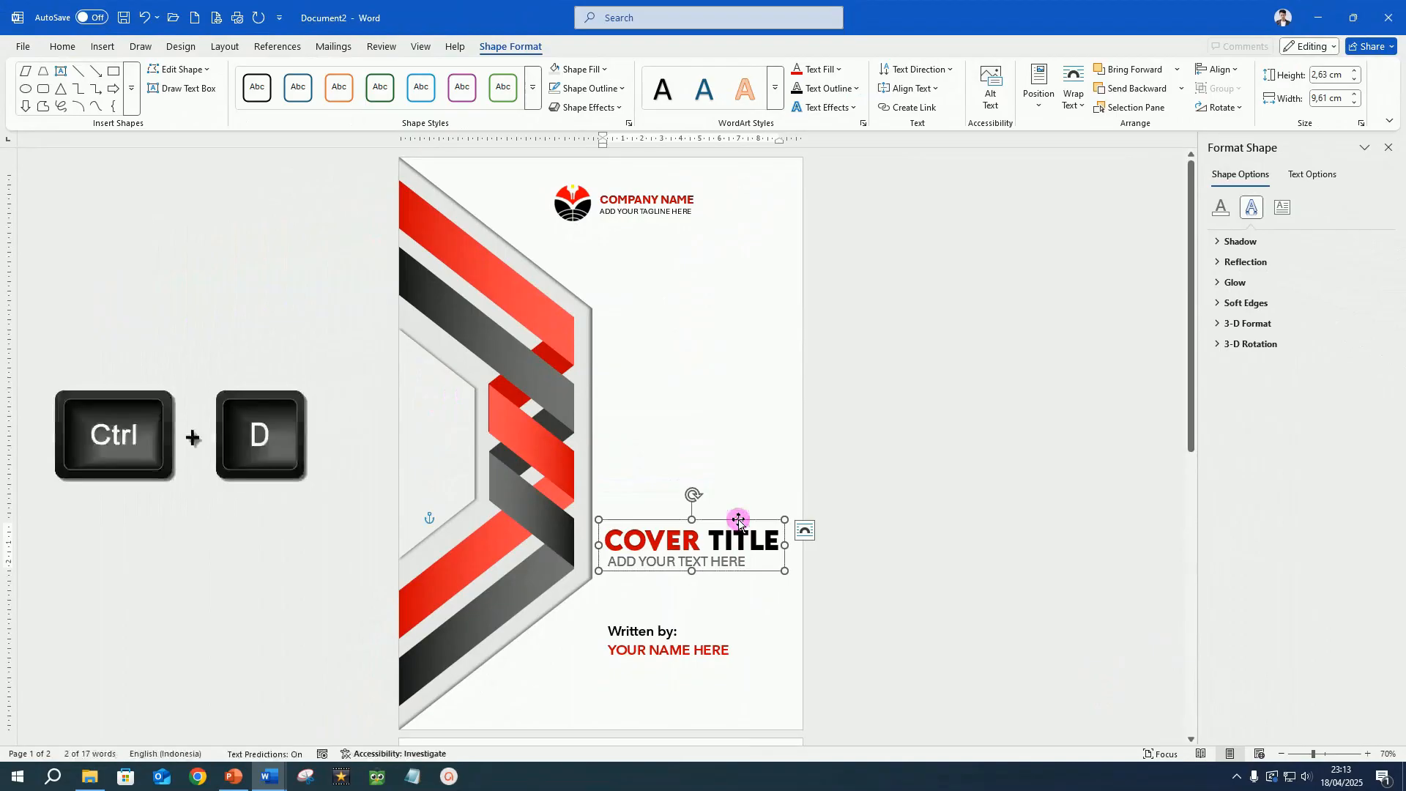
drag(742, 580, 747, 459)
drag(623, 428, 901, 431)
text(2025)
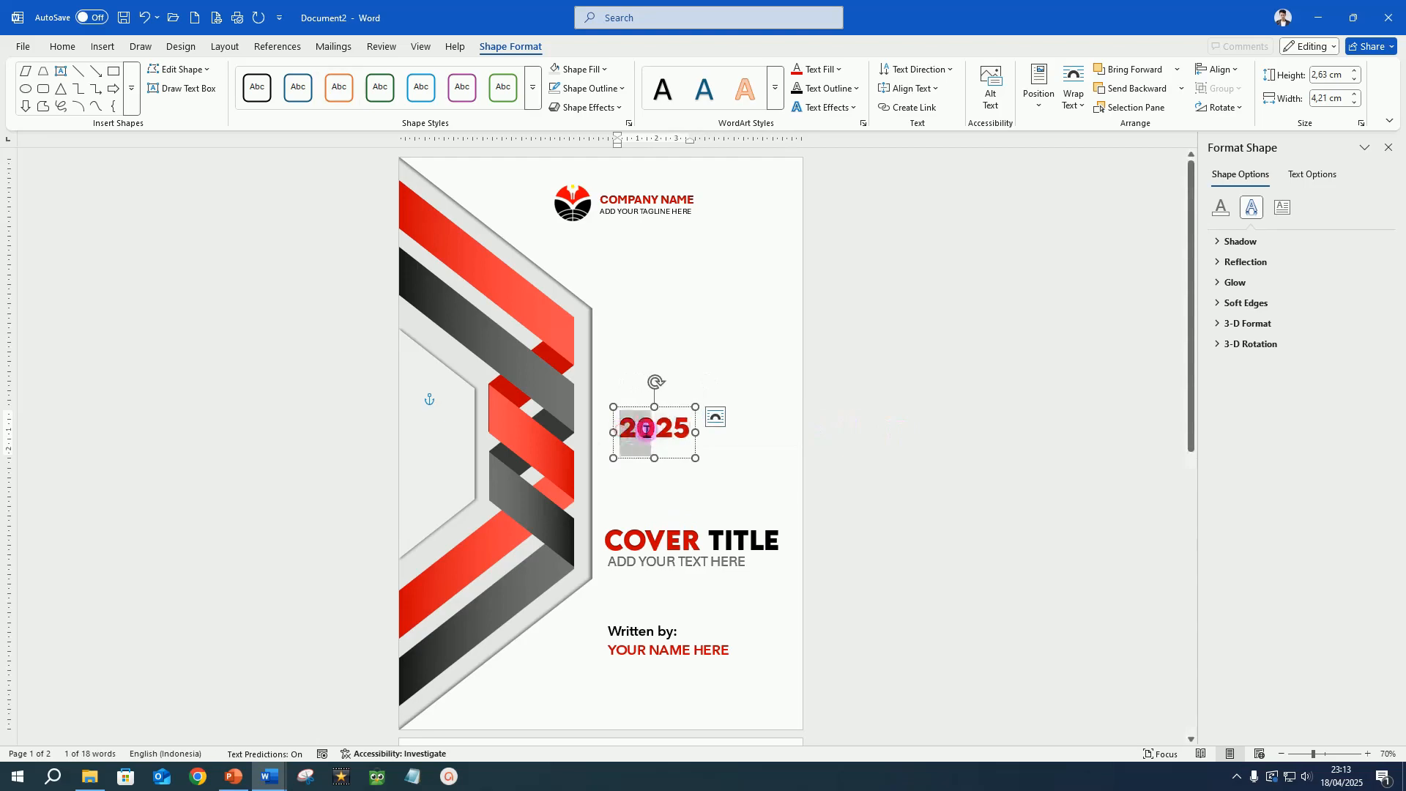
Colour the digits 20 of the year black and rotate the 2025 text to read upward inside the light grey shape.
drag(646, 430, 655, 430)
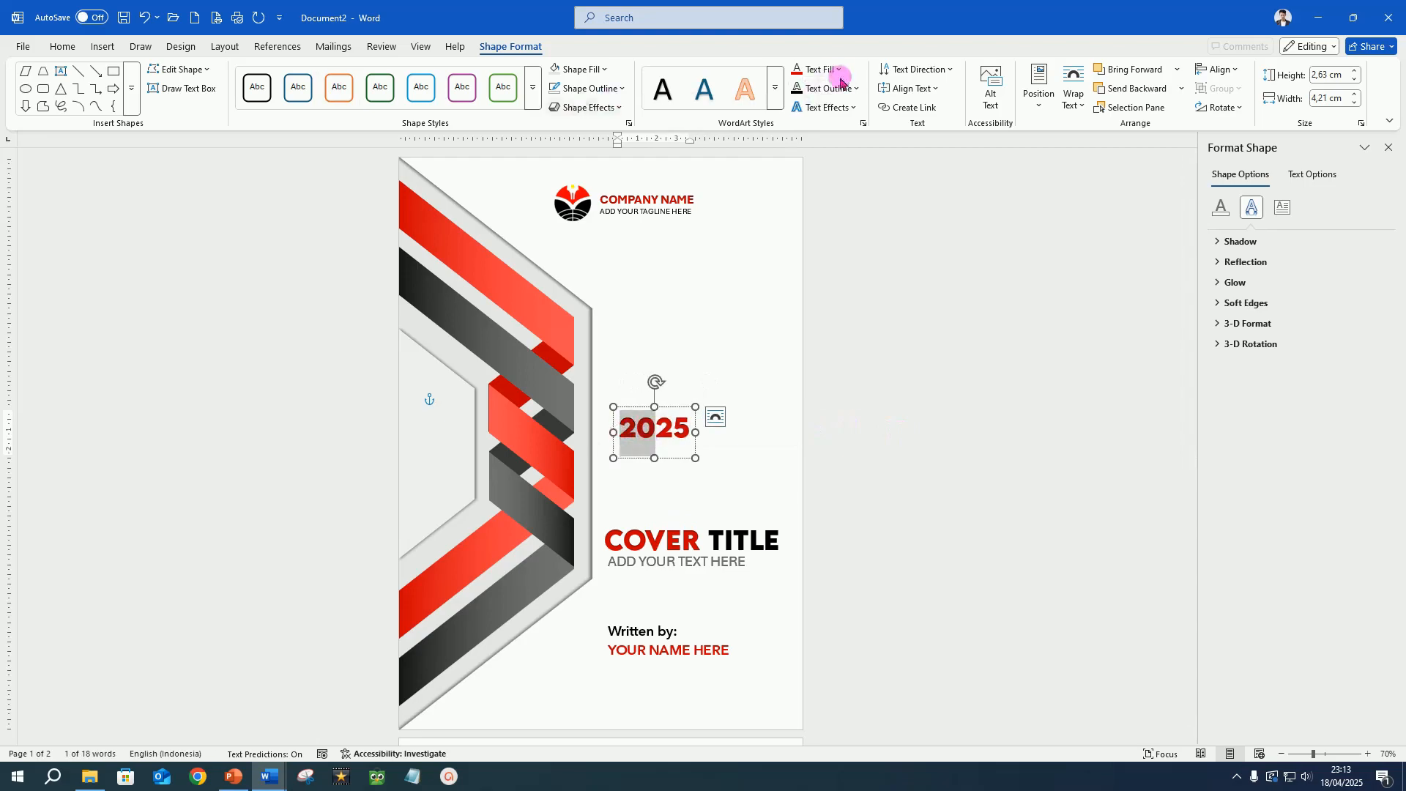
click(841, 70)
click(818, 167)
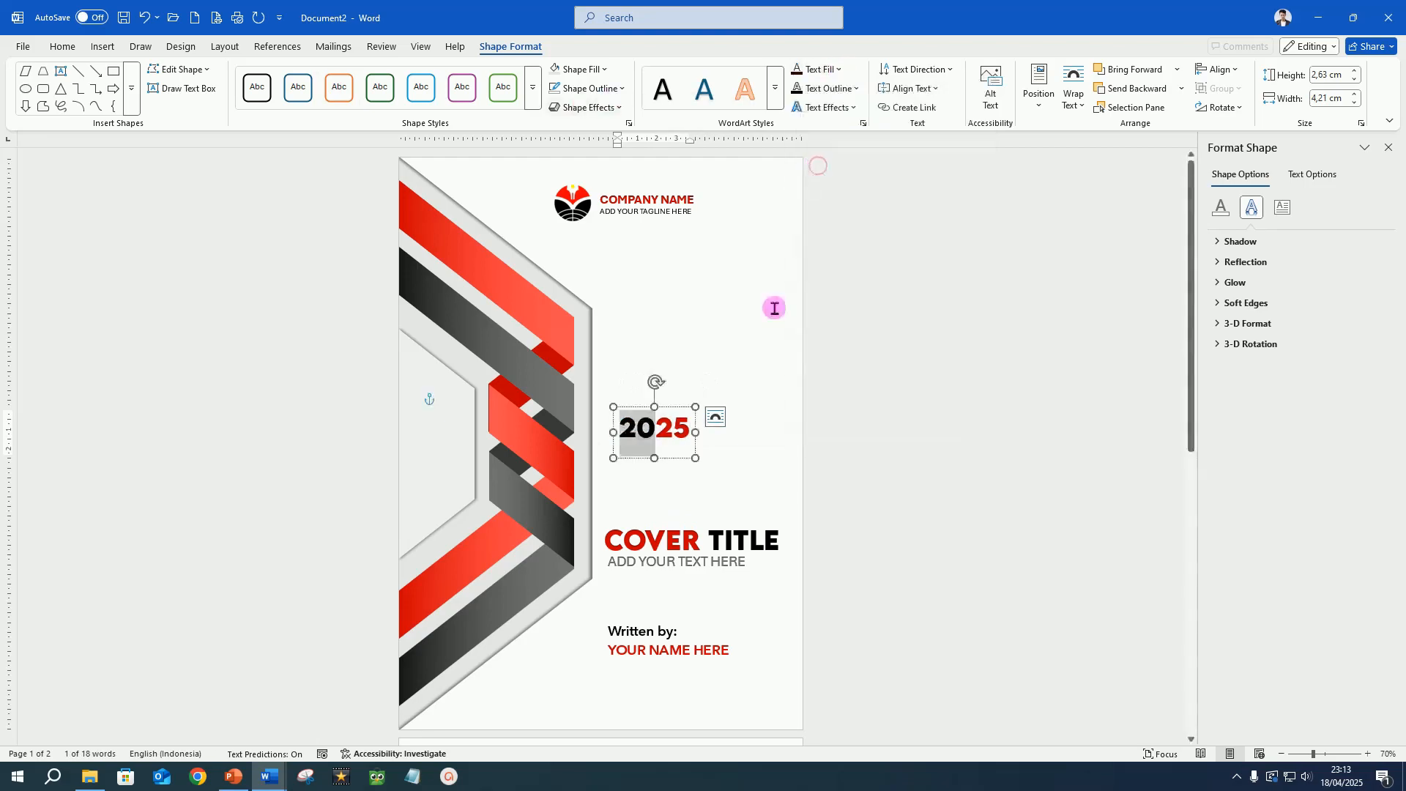
drag(655, 380, 475, 442)
click(994, 460)
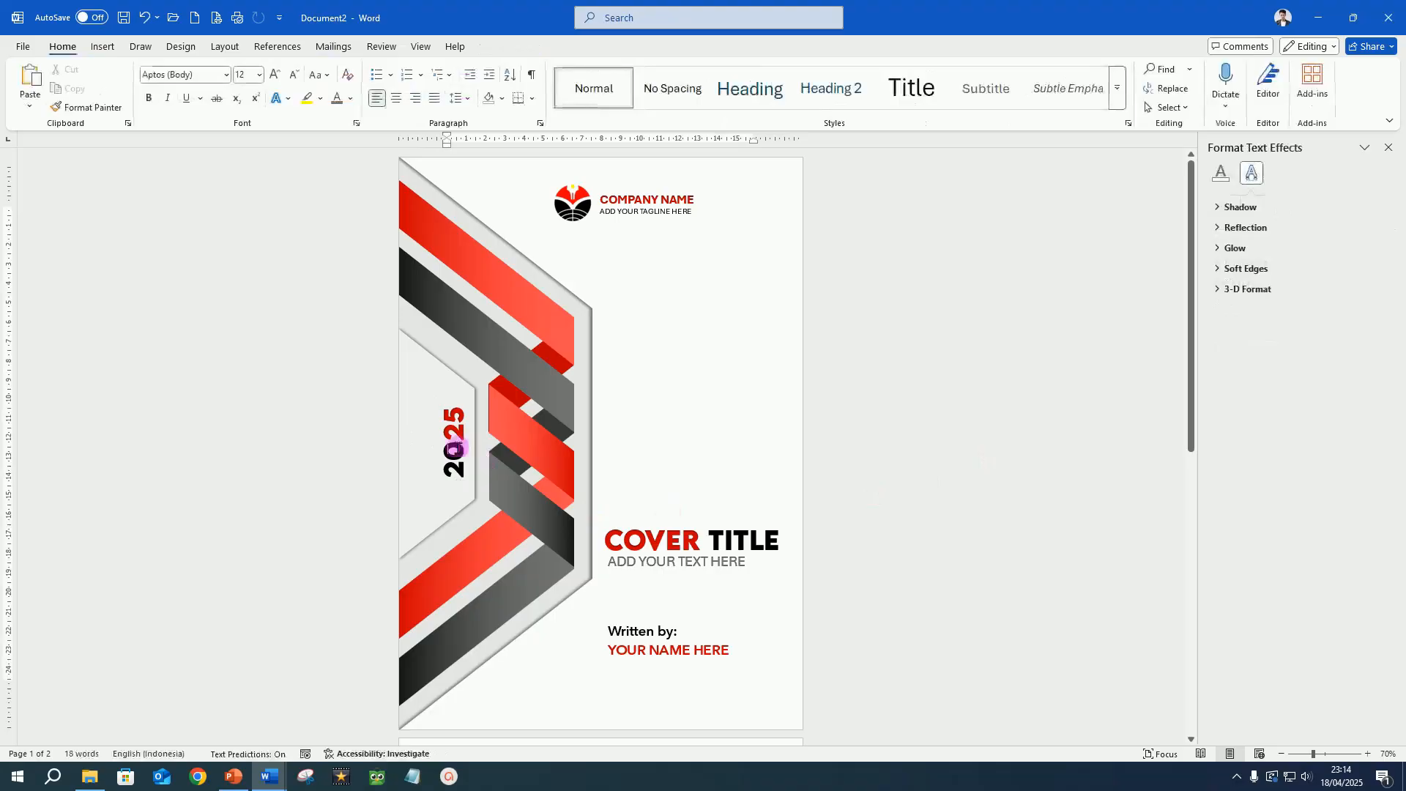
Switch to File Explorer and copy the CHART image from the Pictures folder.
mouse_move(89, 777)
click(146, 722)
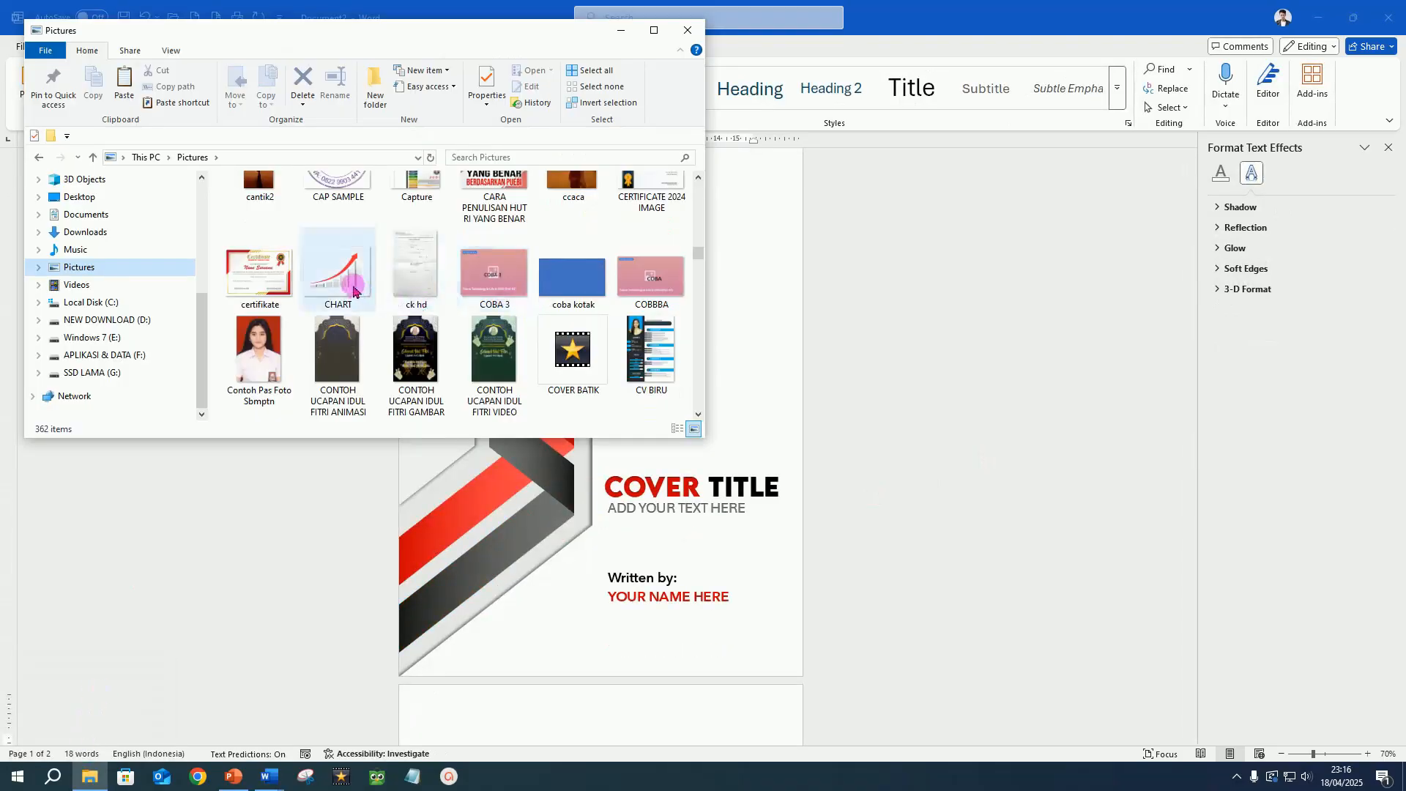
click(354, 290)
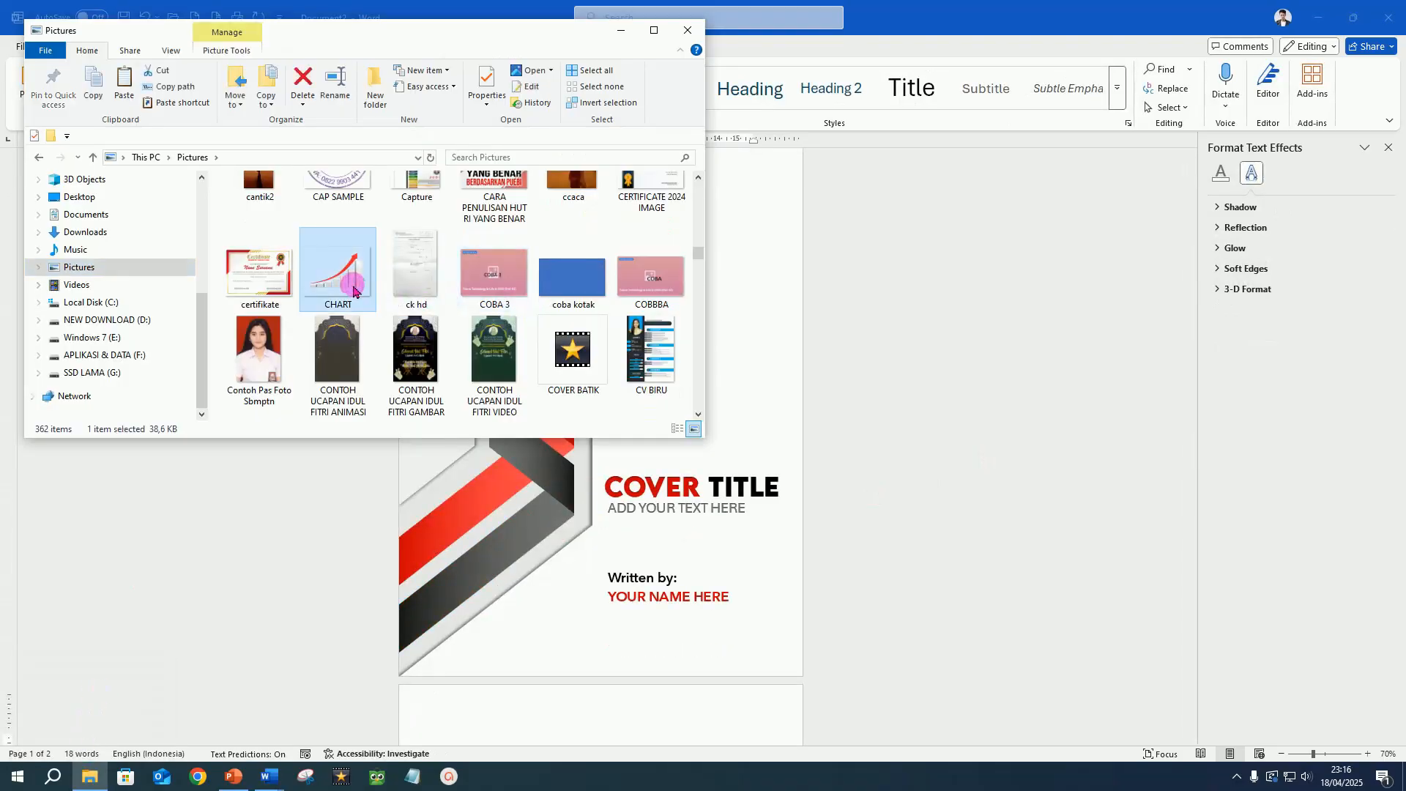
right_click(342, 284)
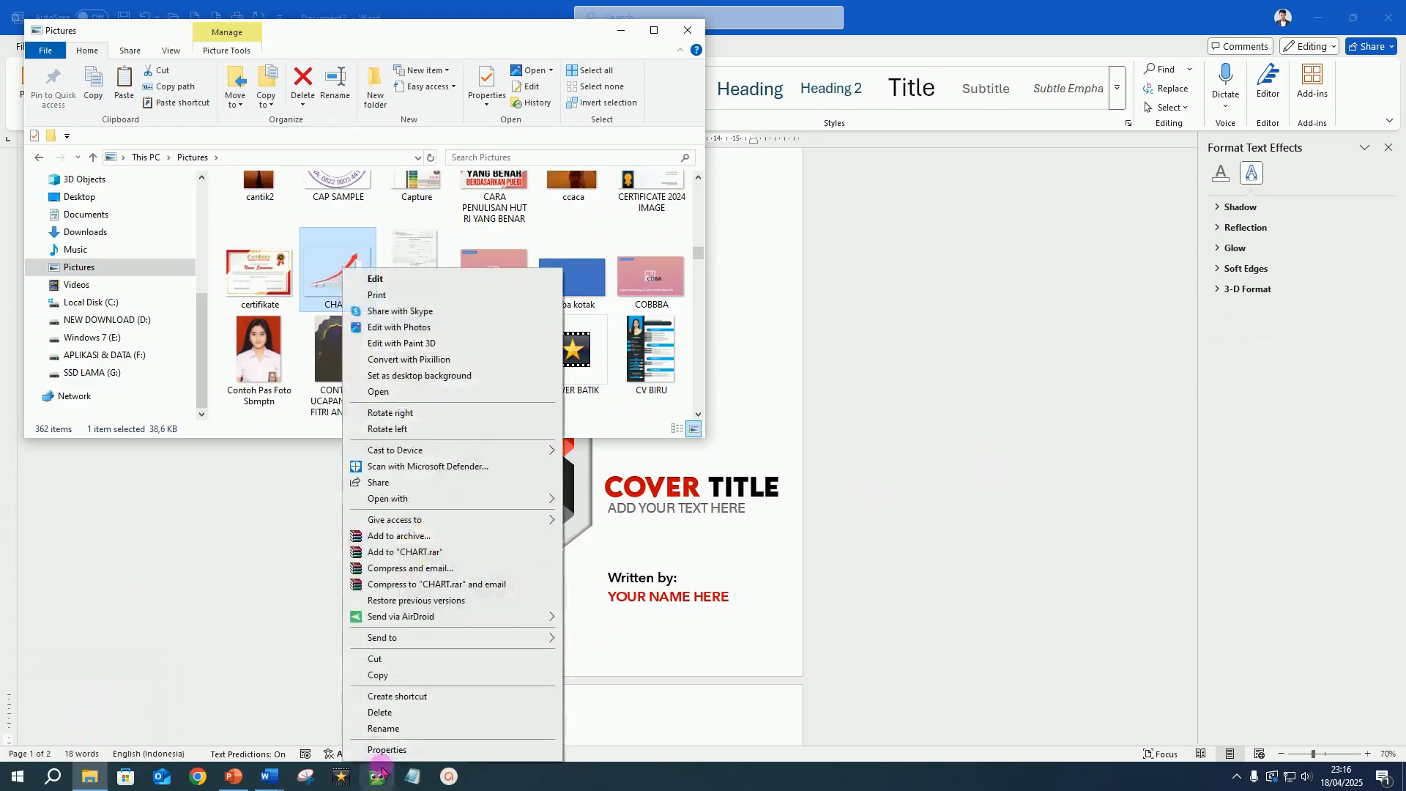
click(392, 675)
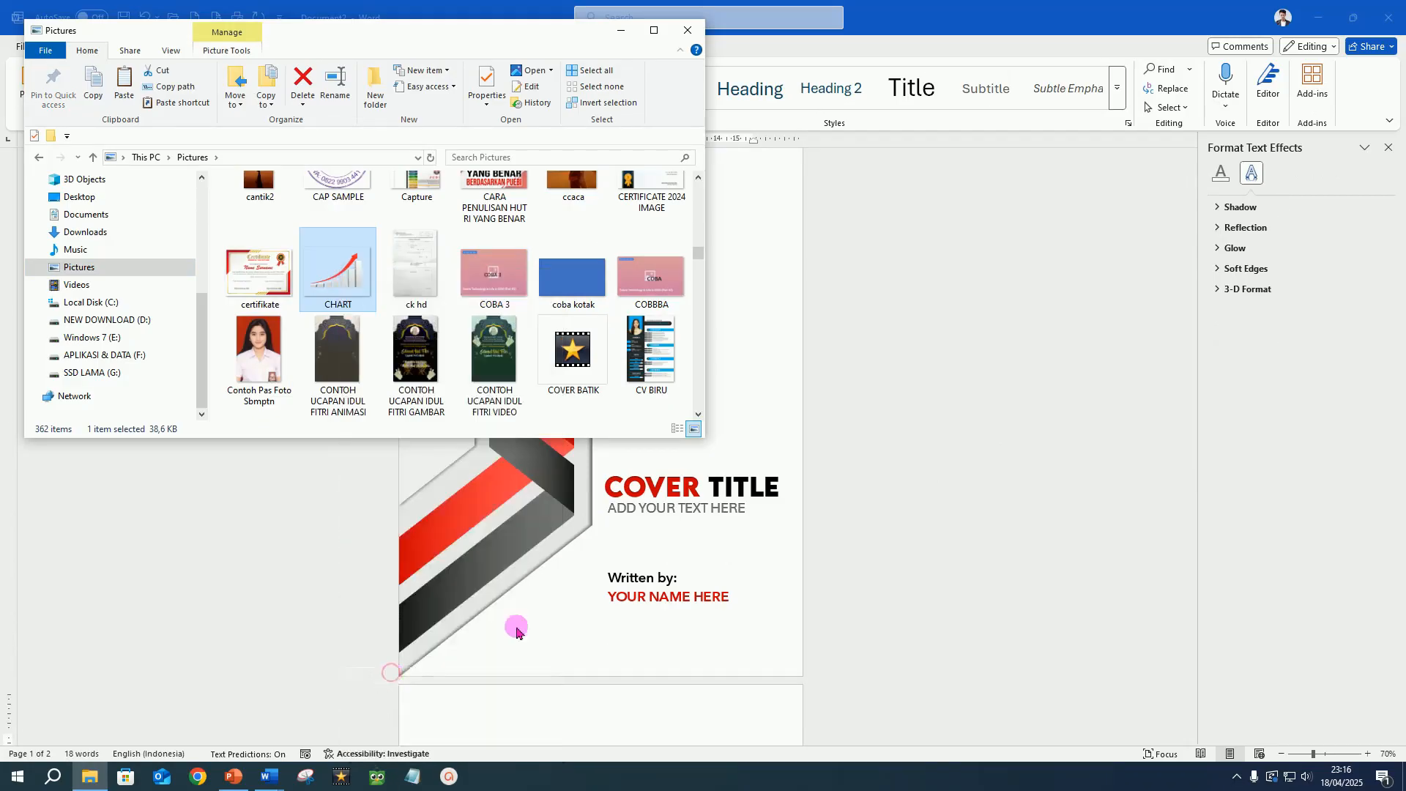
Return to Word and paste the copied chart image onto the blank second page.
scroll(757, 613, down, 1)
click(869, 621)
scroll(614, 603, down, 2)
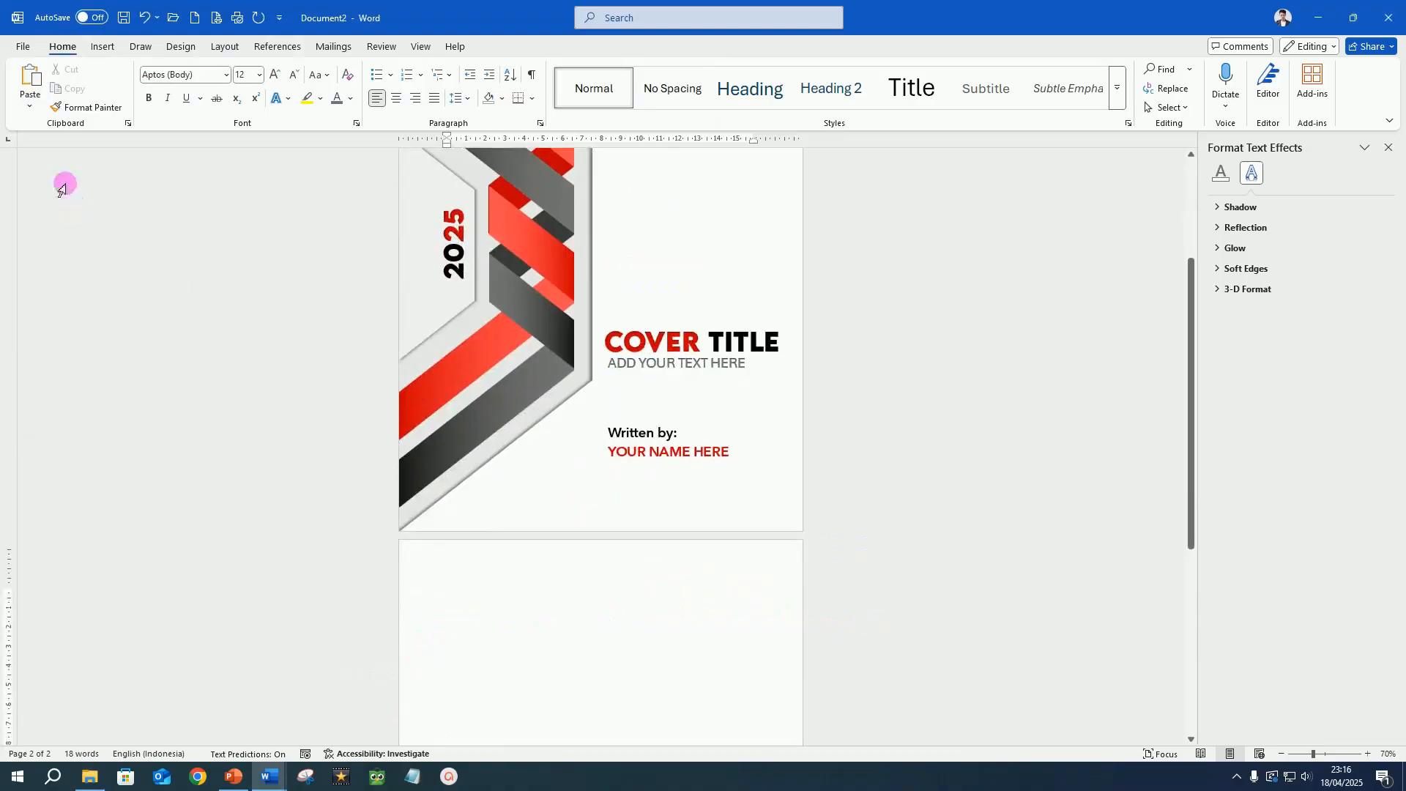
click(35, 80)
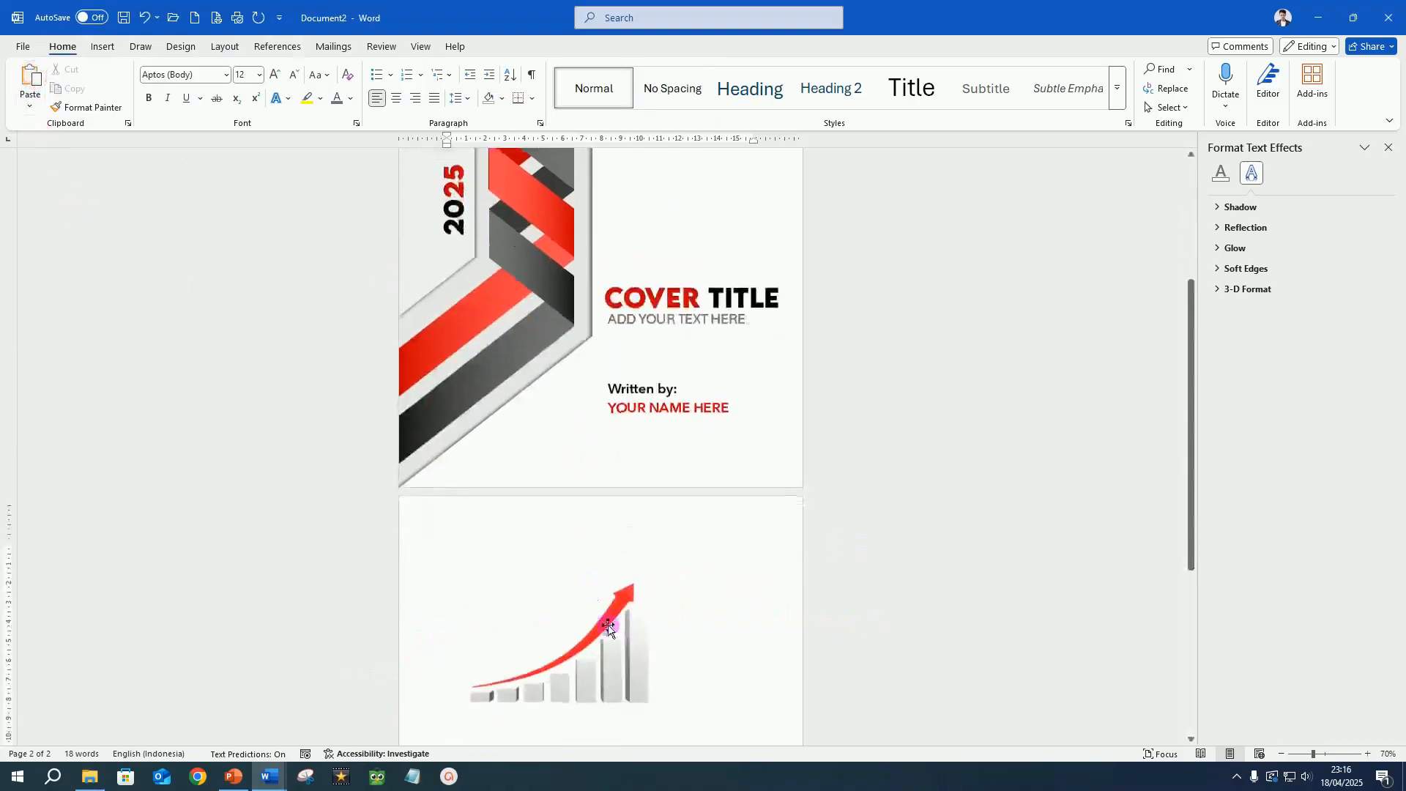
Set the chart picture's text wrapping to In Front of Text and position it directly above COVER TITLE on the cover.
click(612, 655)
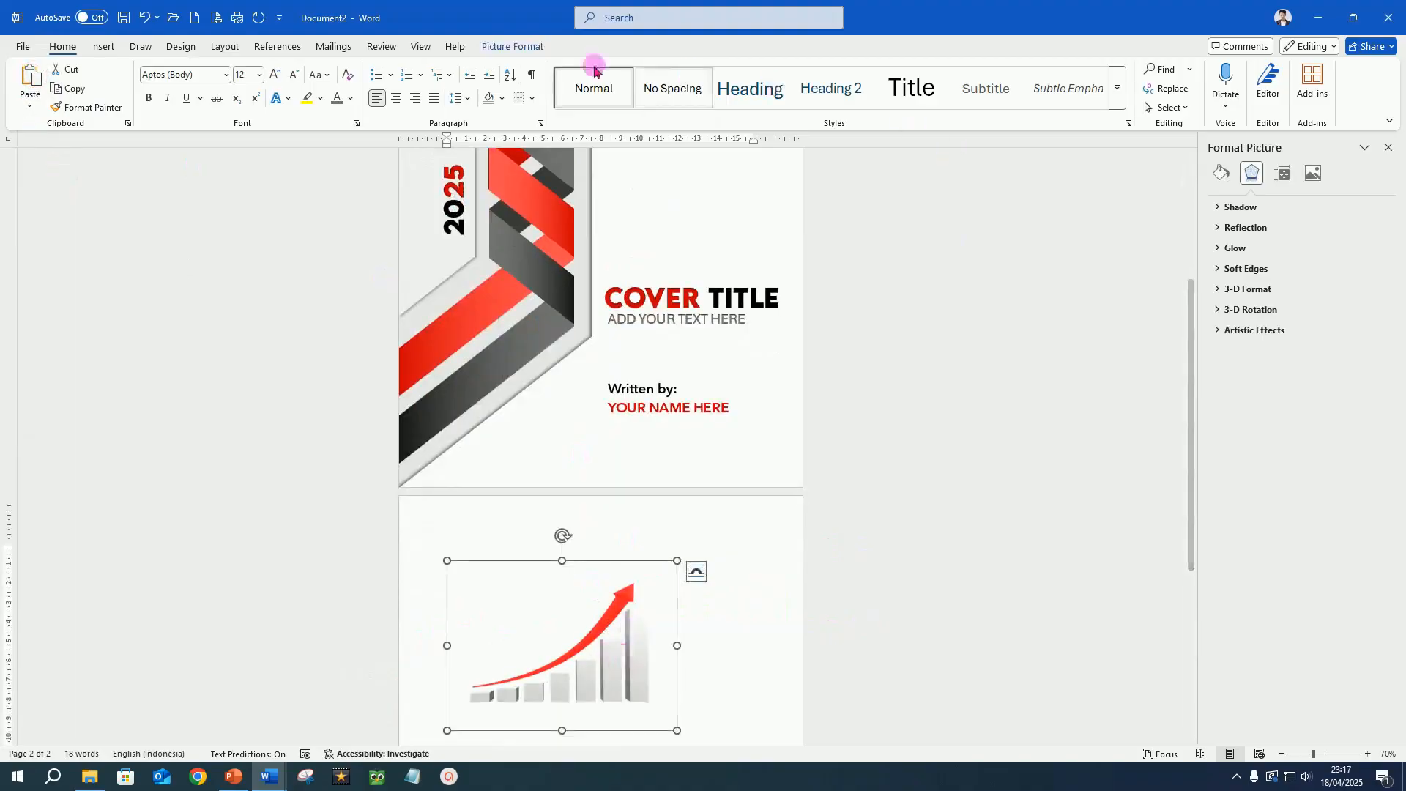
click(514, 48)
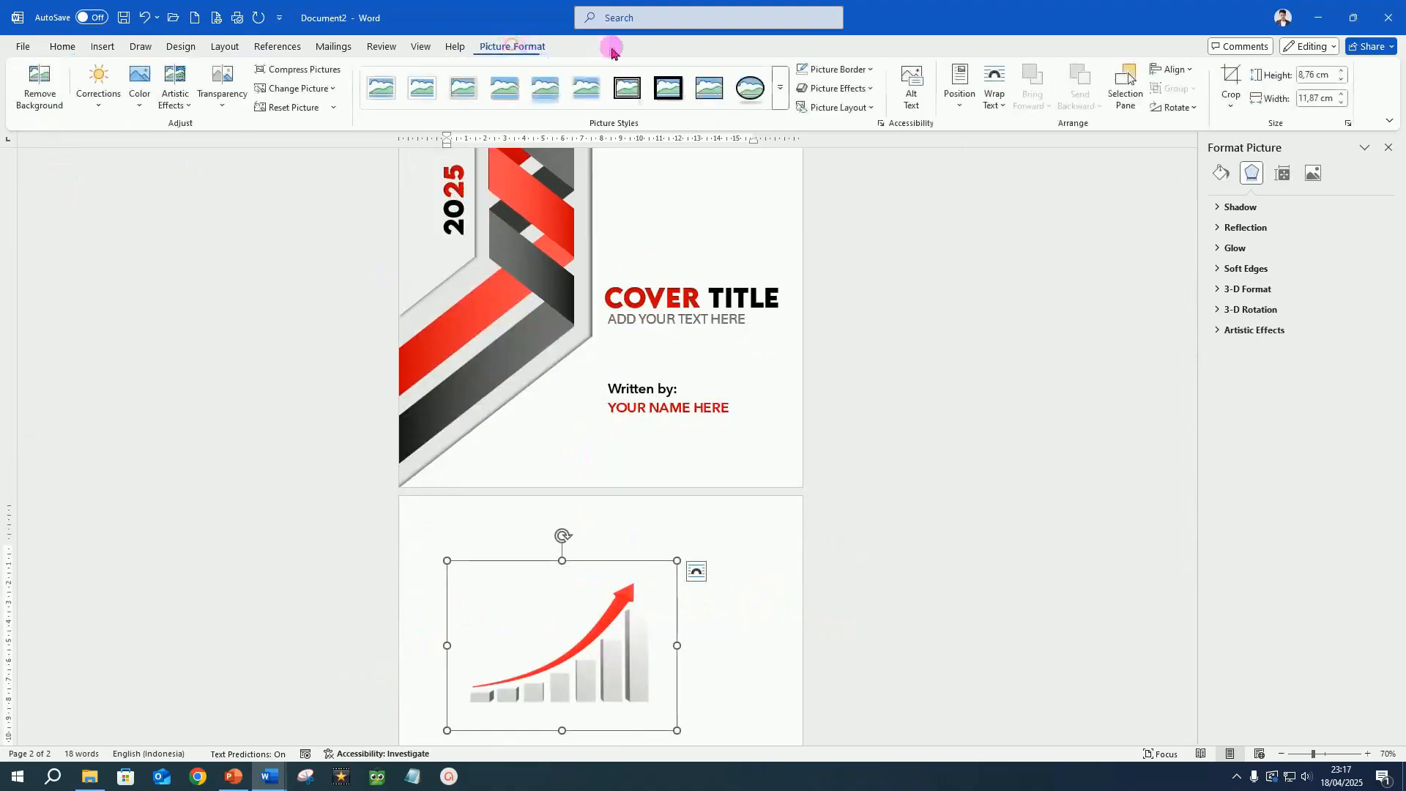
click(1003, 109)
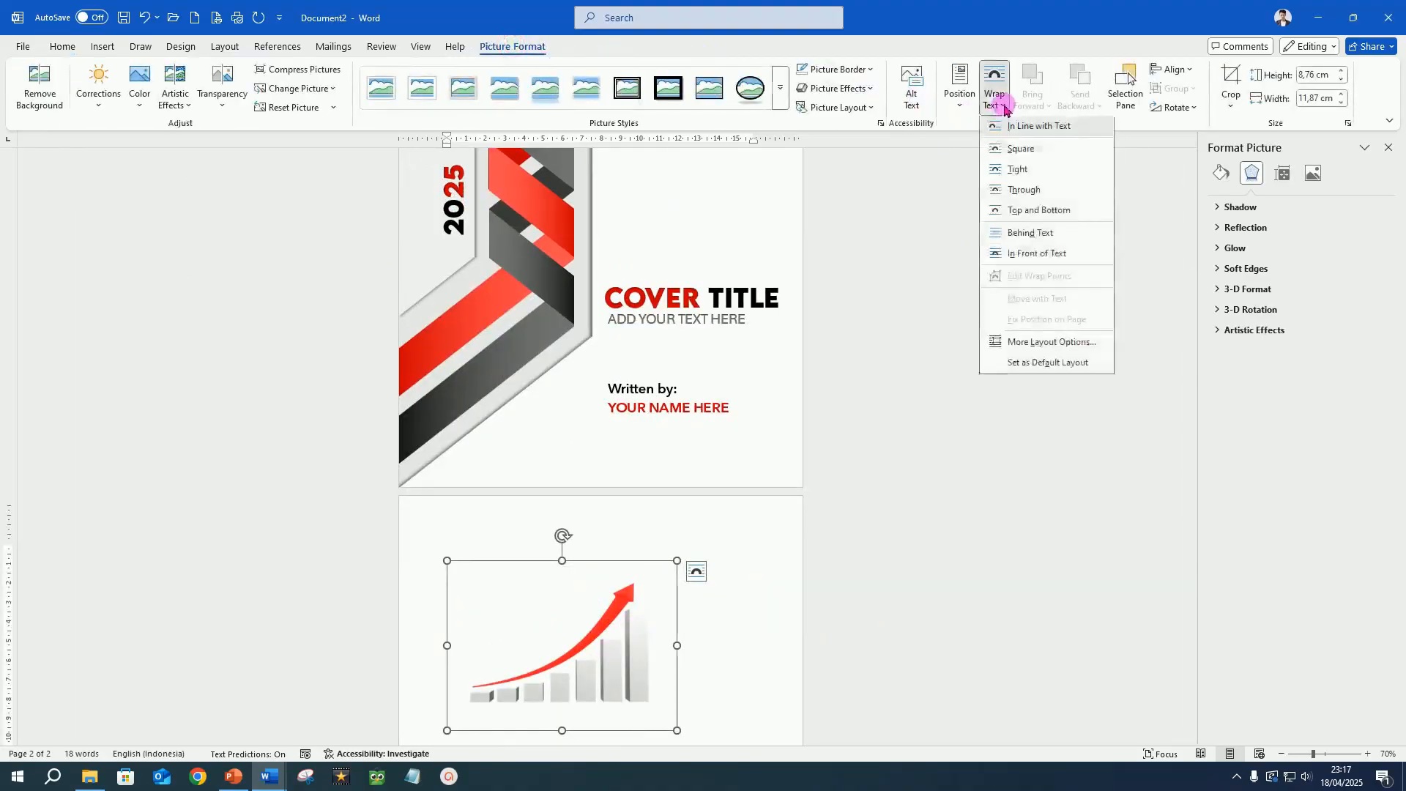
click(1025, 256)
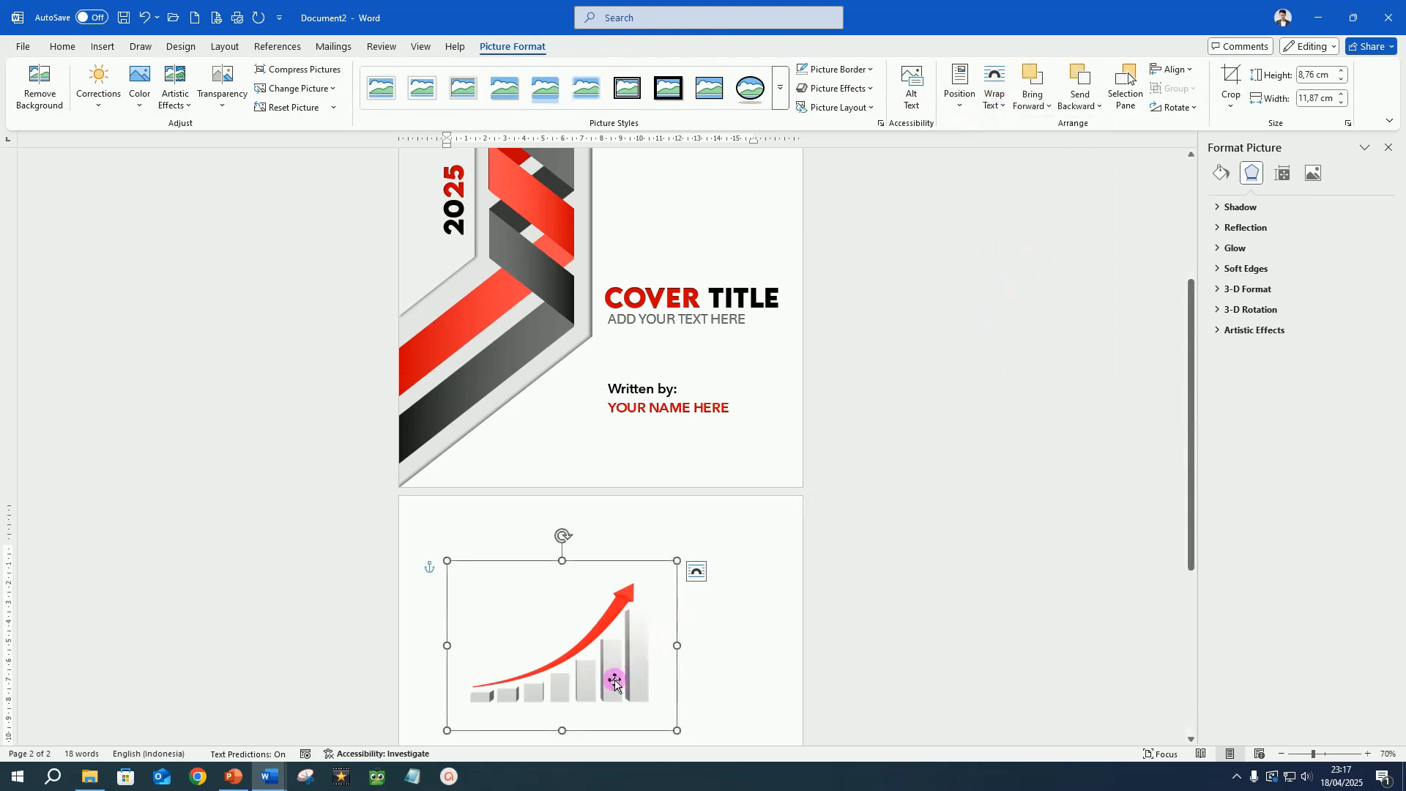
drag(615, 681, 828, 319)
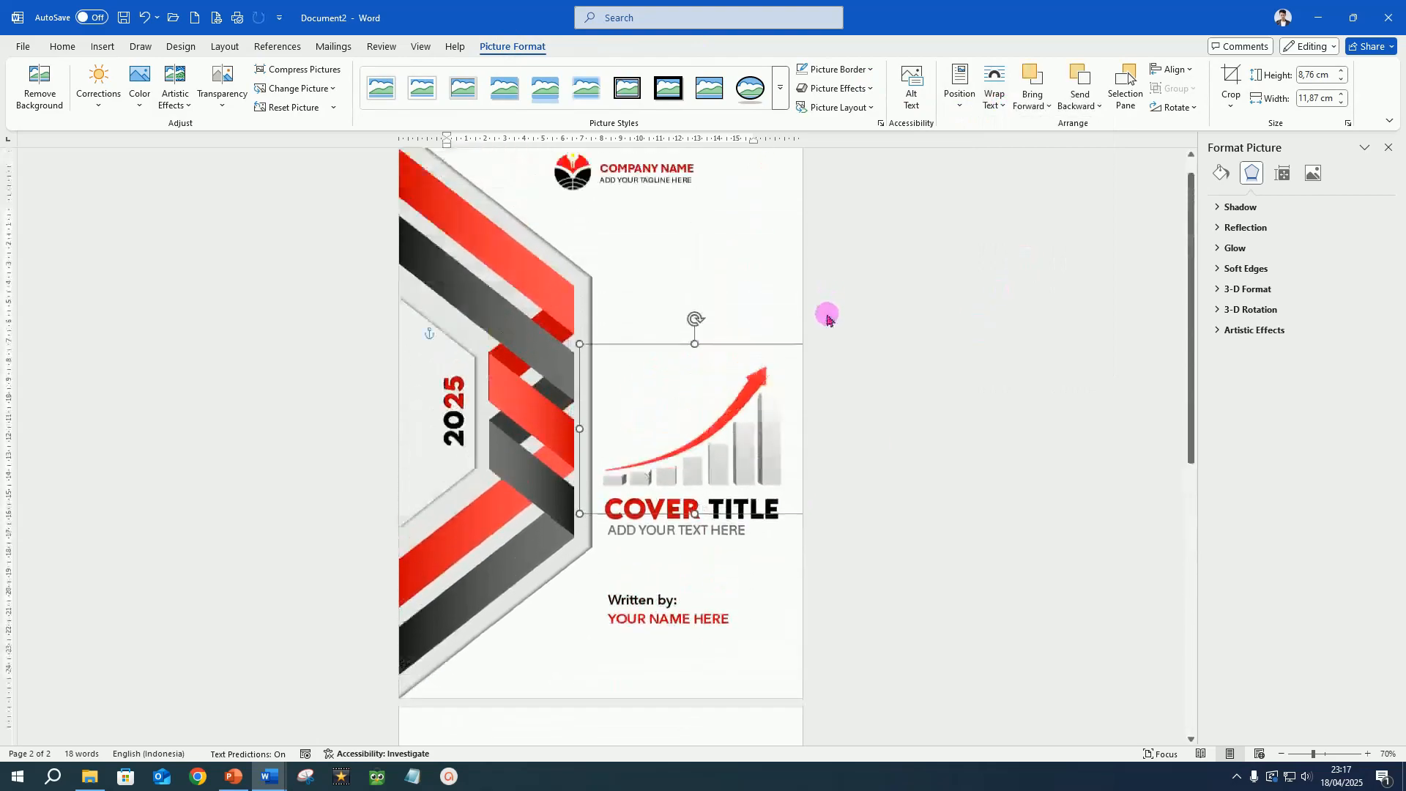
drag(694, 371, 696, 302)
click(993, 391)
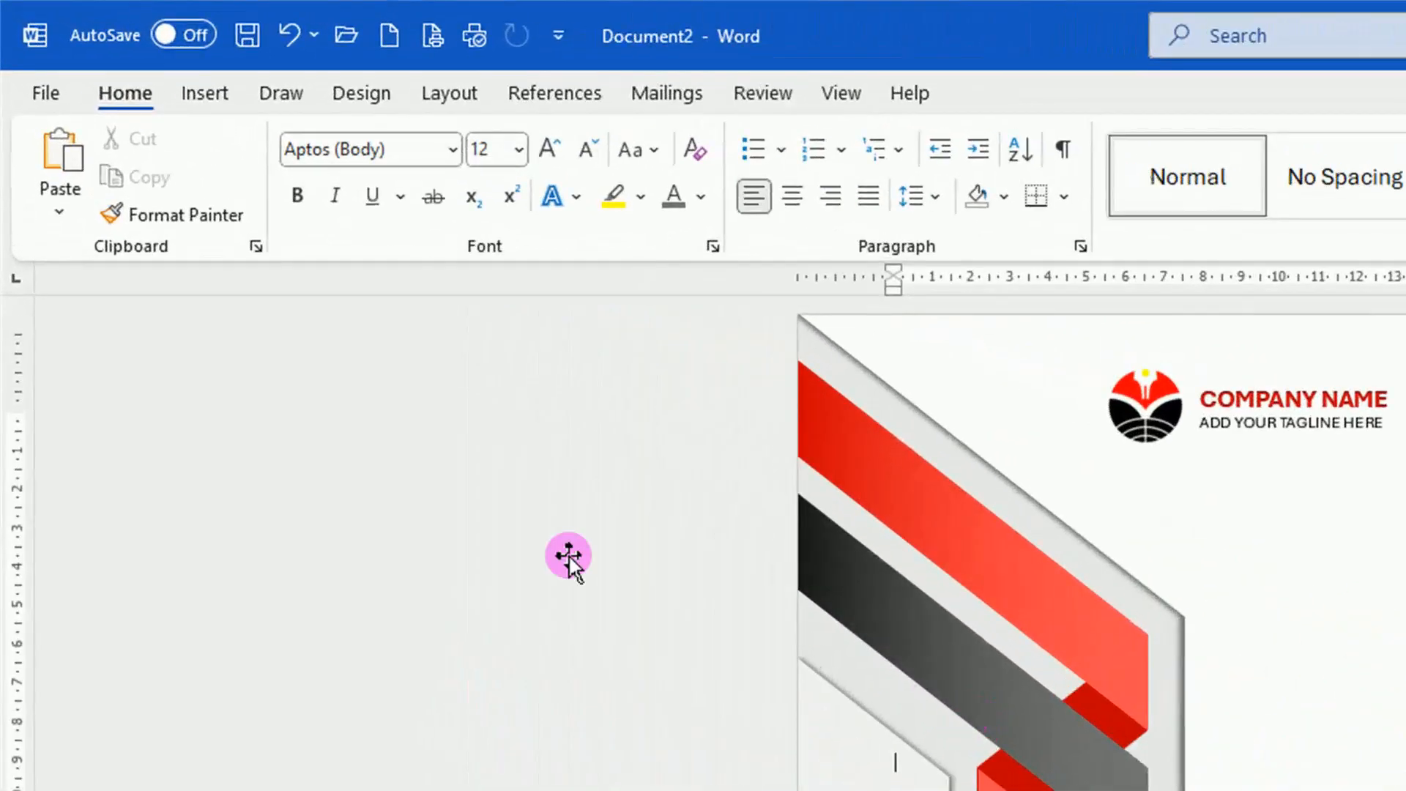
Draw a full-page-height rectangle about 3,34 cm wide over the right half of the cover and remove its outline.
click(200, 95)
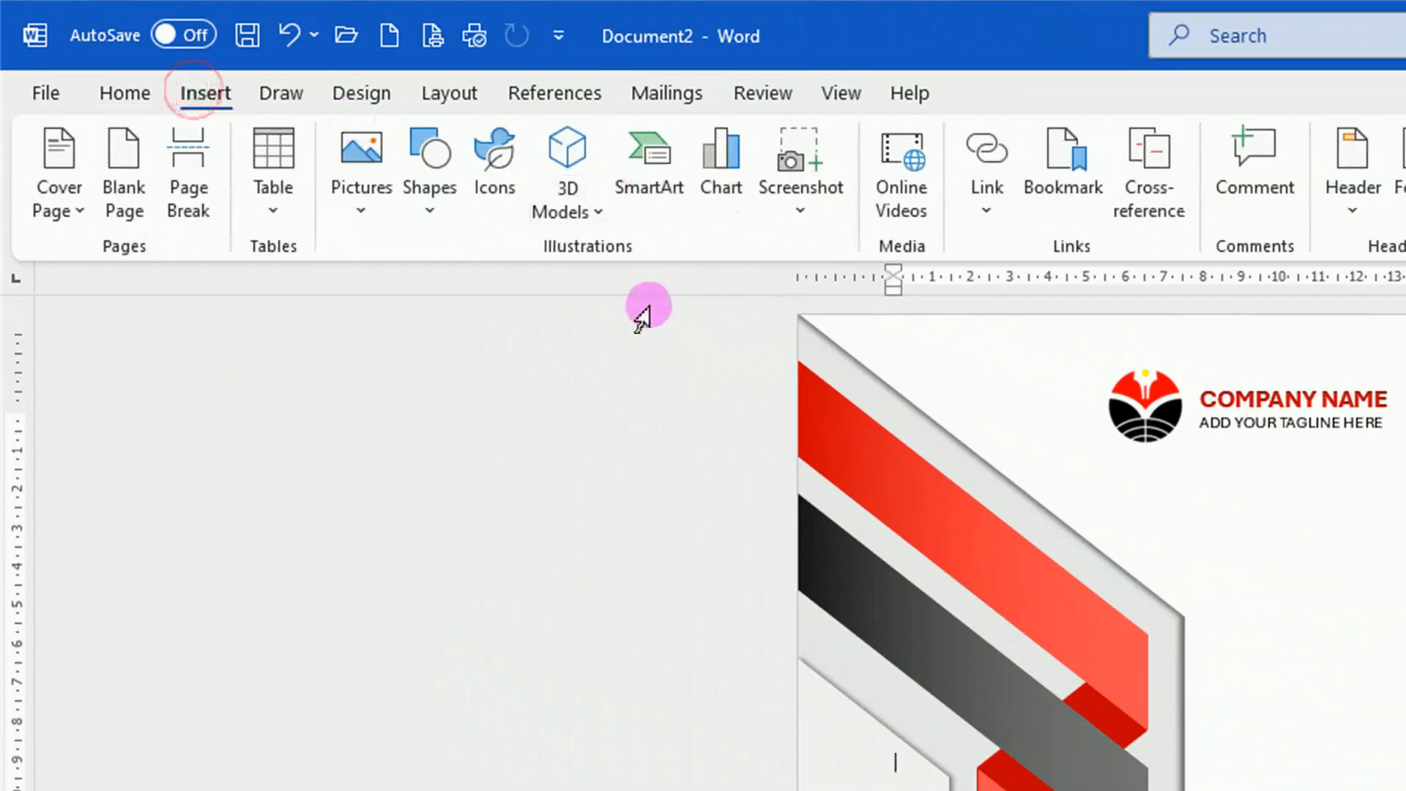
click(432, 208)
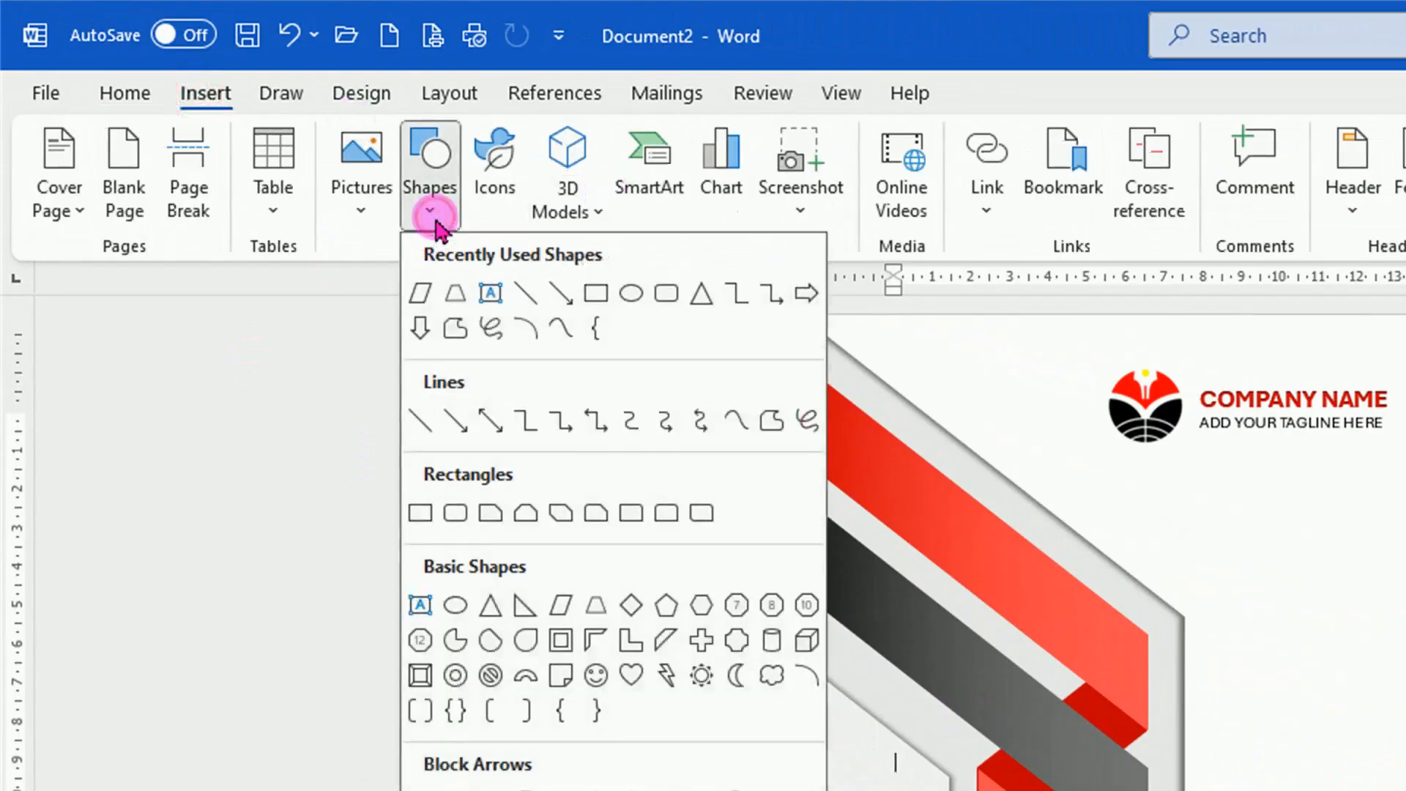
click(420, 512)
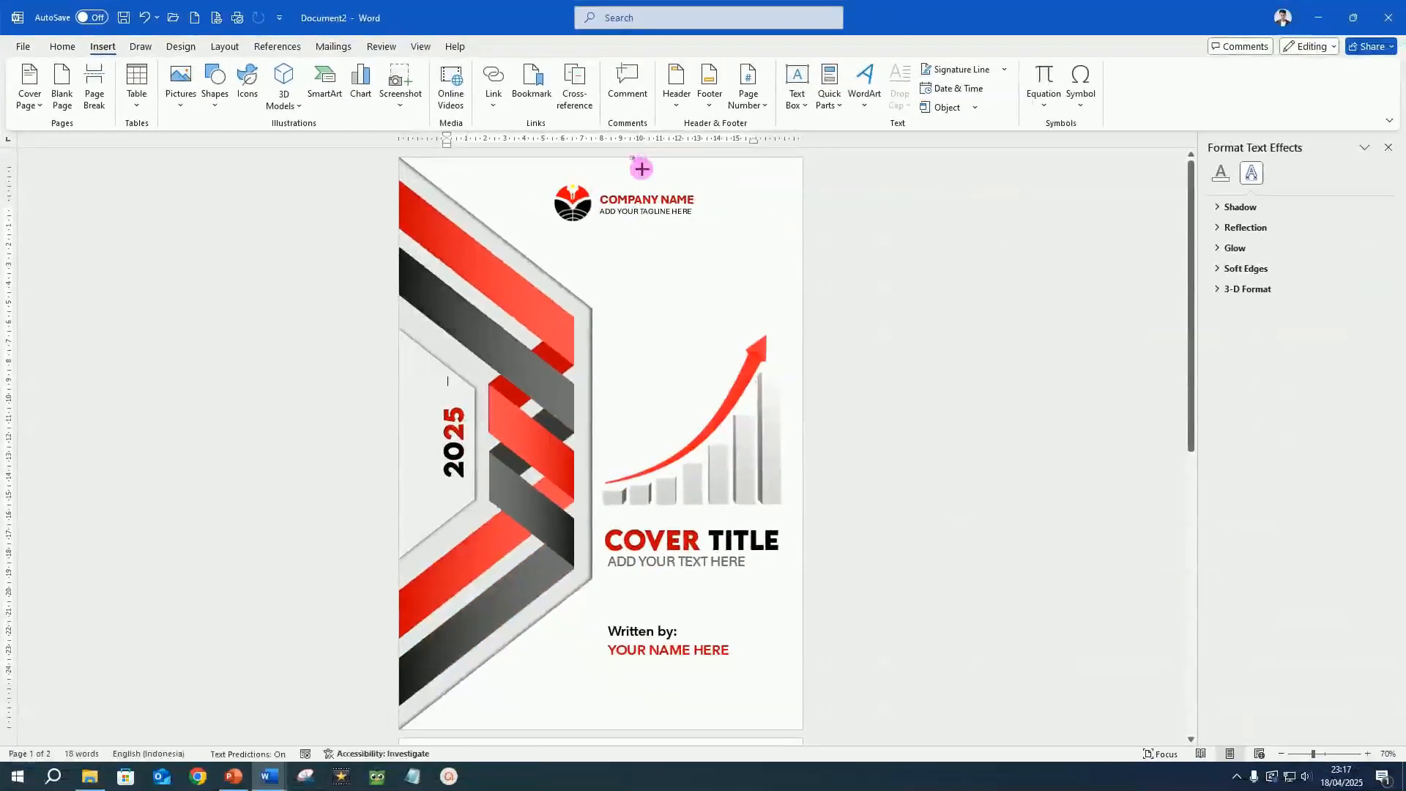
drag(641, 169, 696, 729)
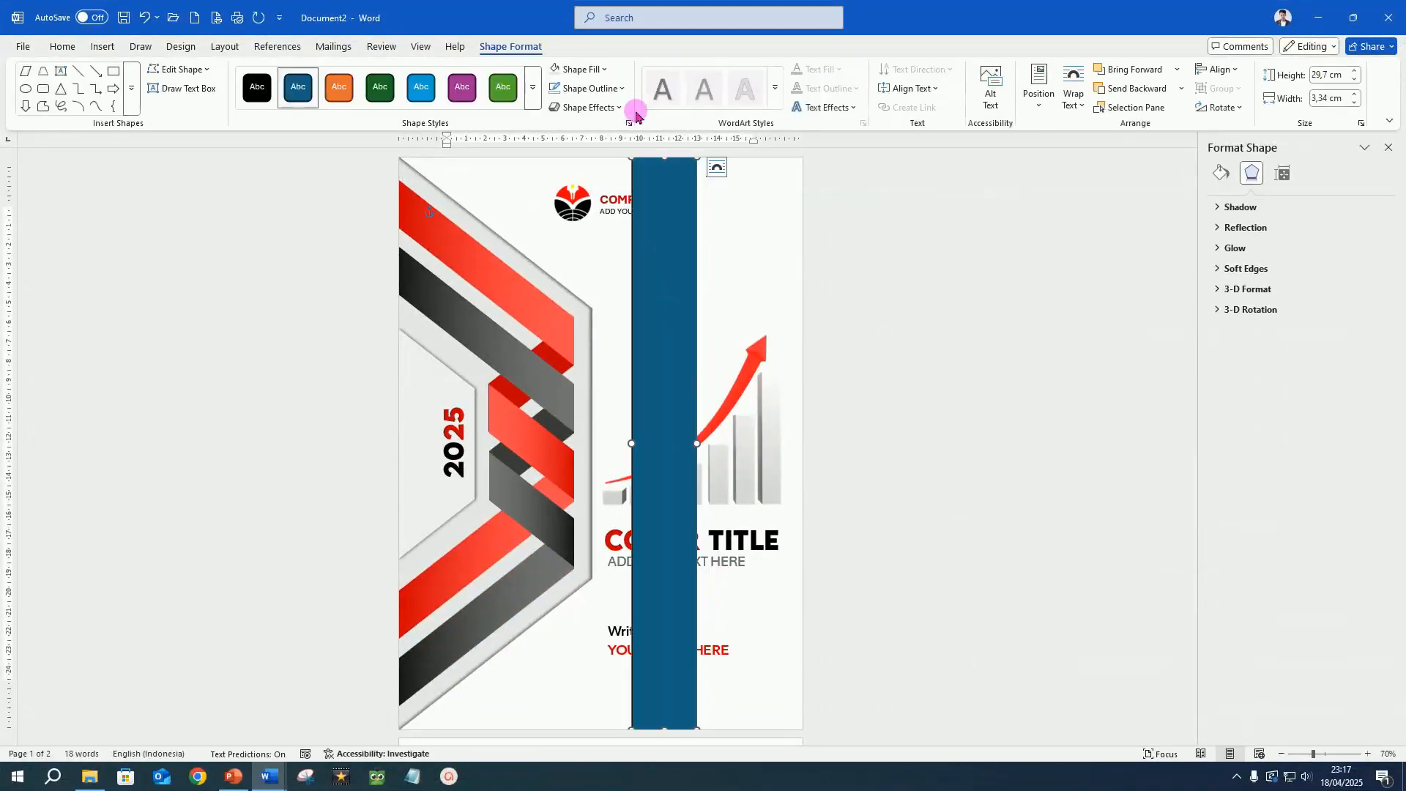
click(623, 89)
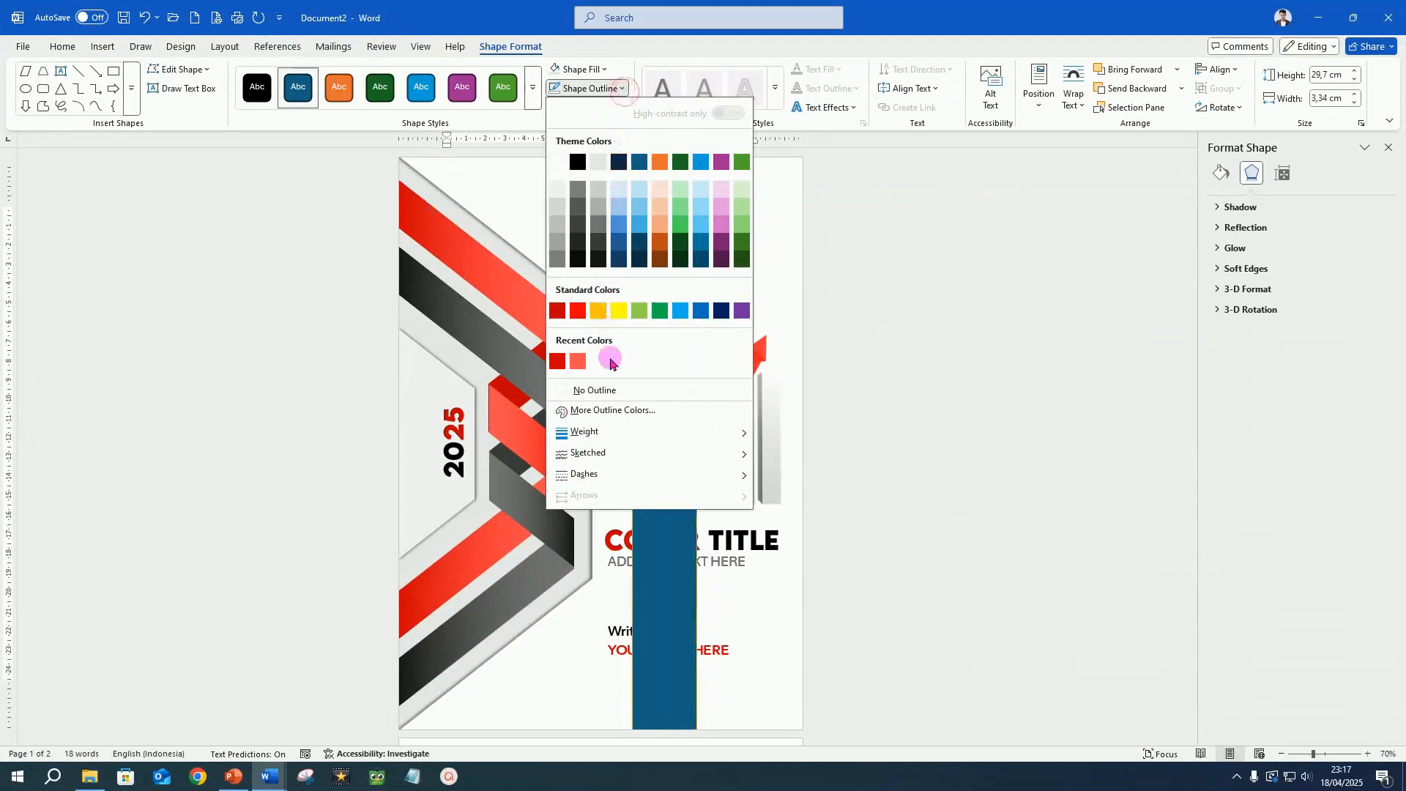
click(619, 391)
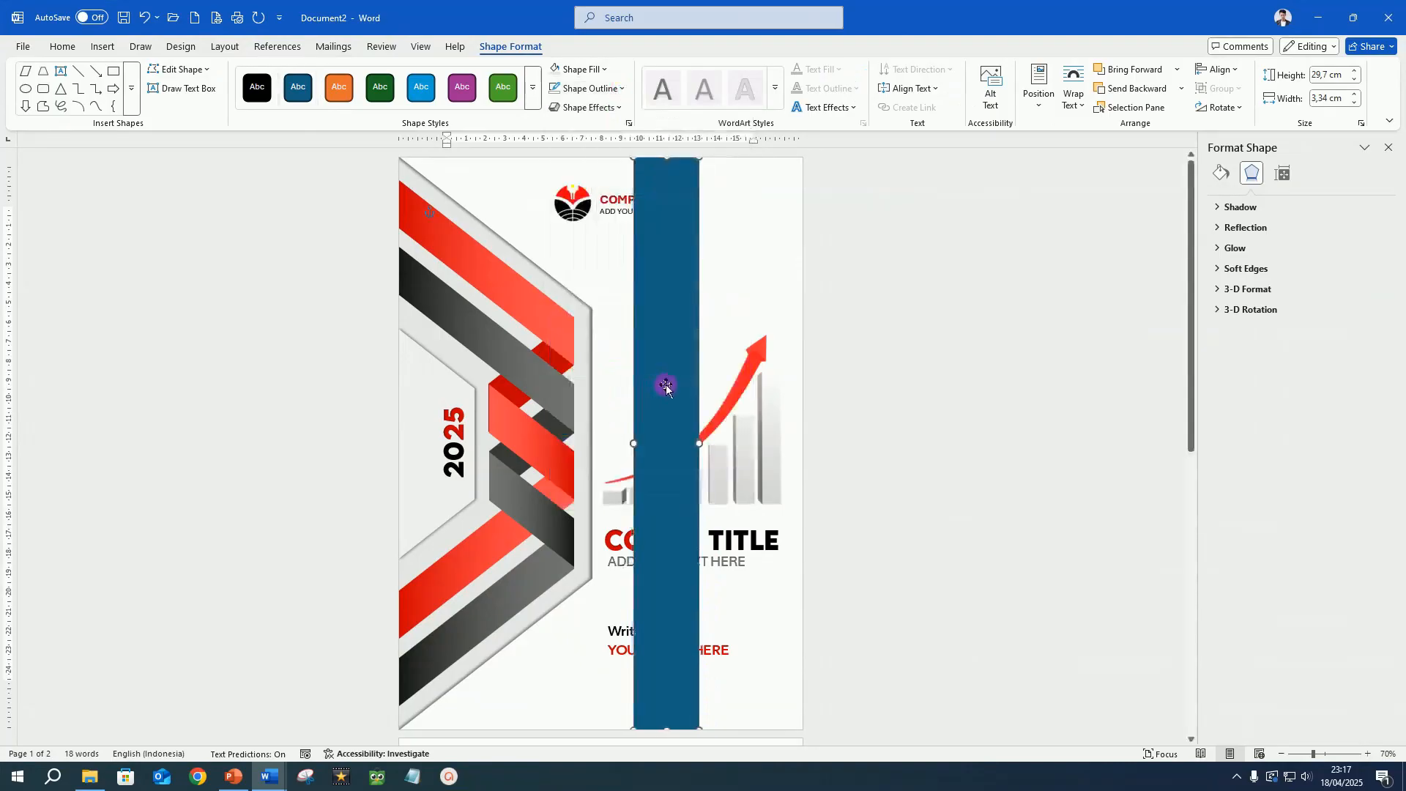
drag(666, 385, 683, 385)
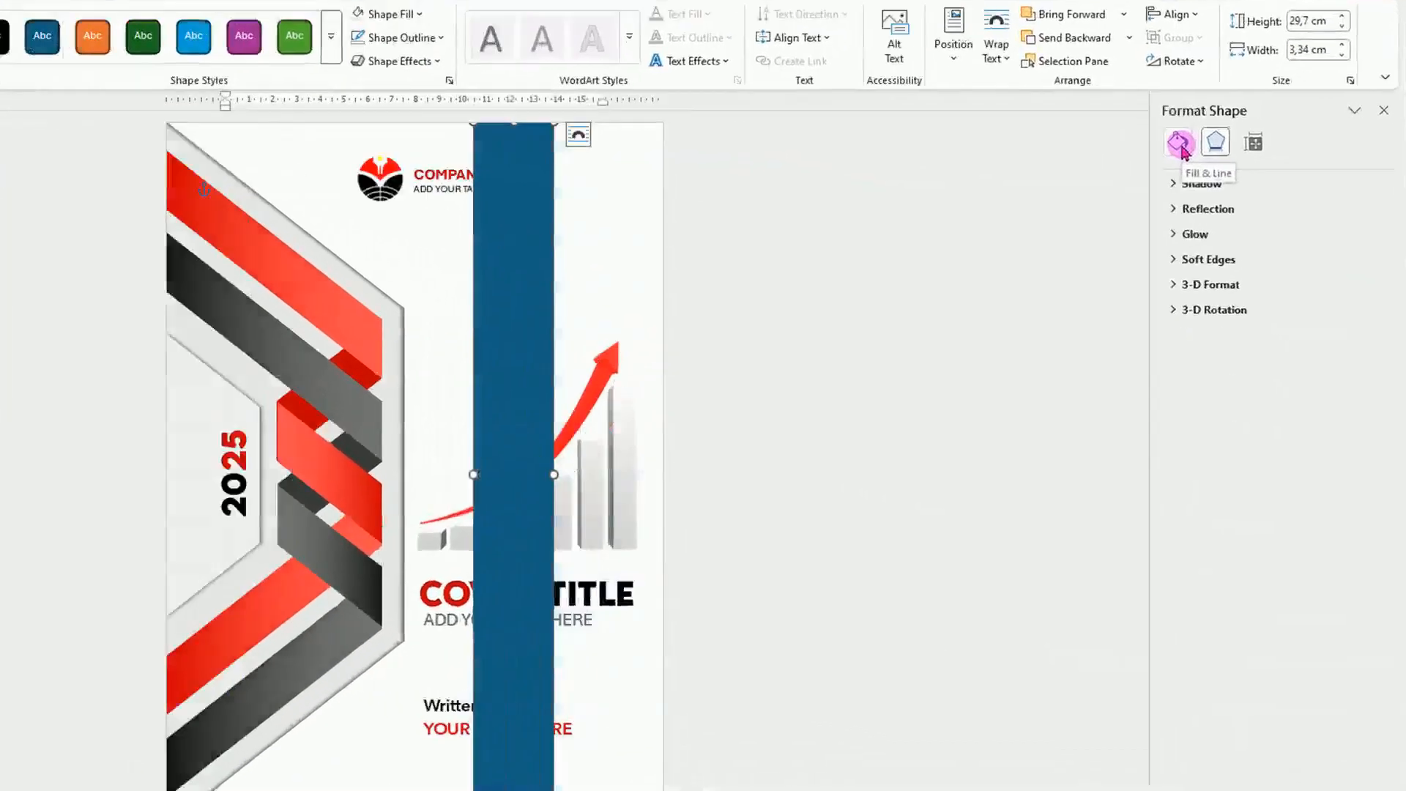
Give the tall rectangle a linear gradient fill at 0° and set its first stop to white darkened by 35%.
click(1222, 173)
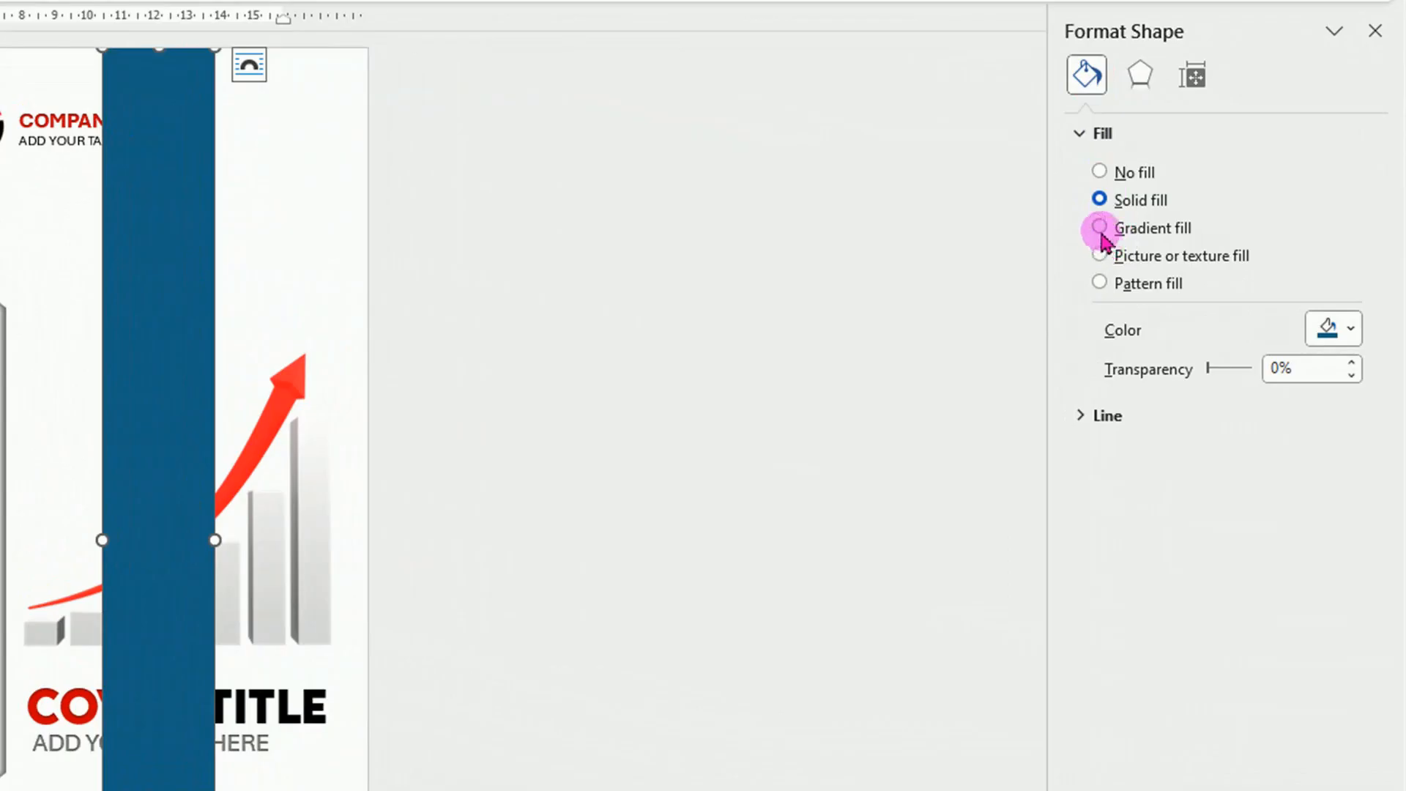
click(1101, 228)
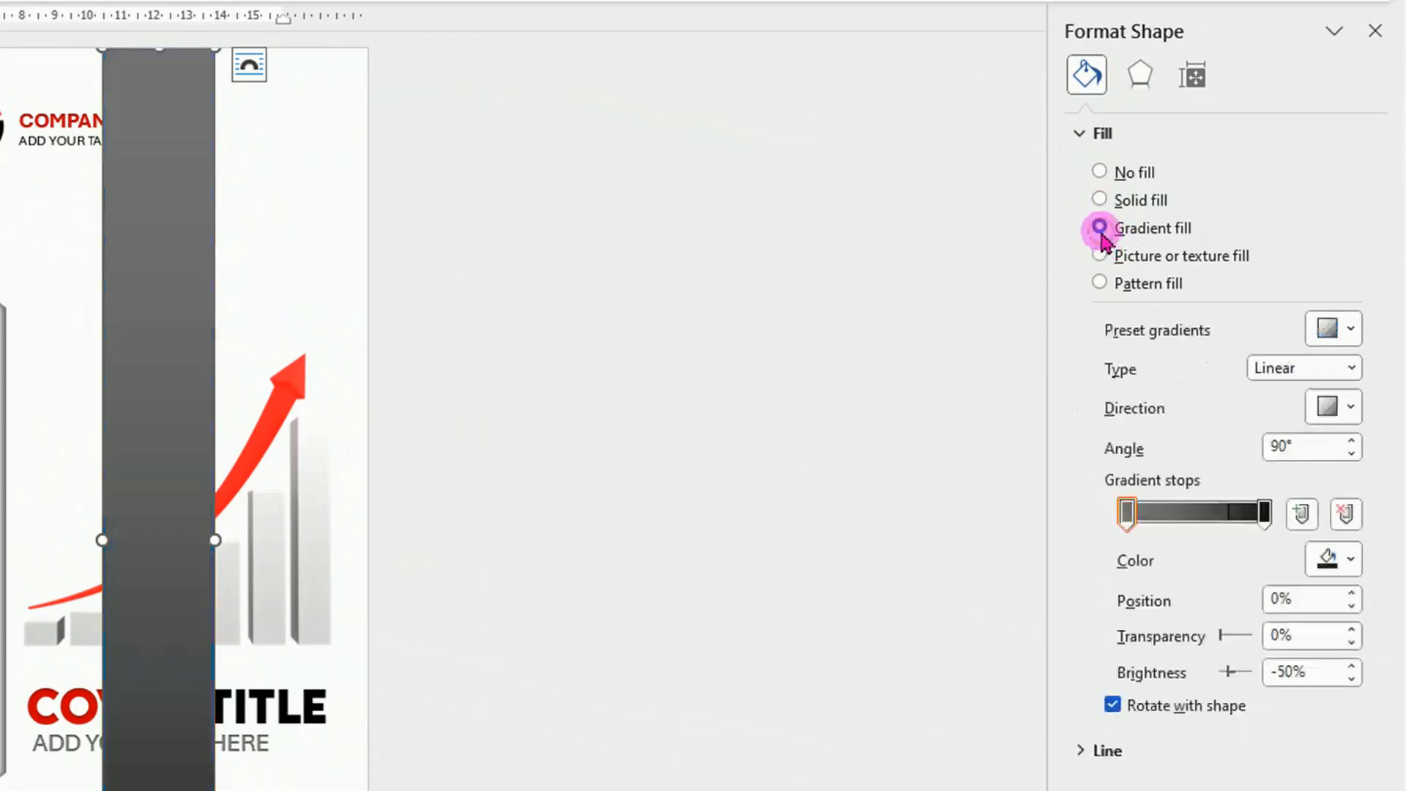
click(1351, 455)
click(1127, 512)
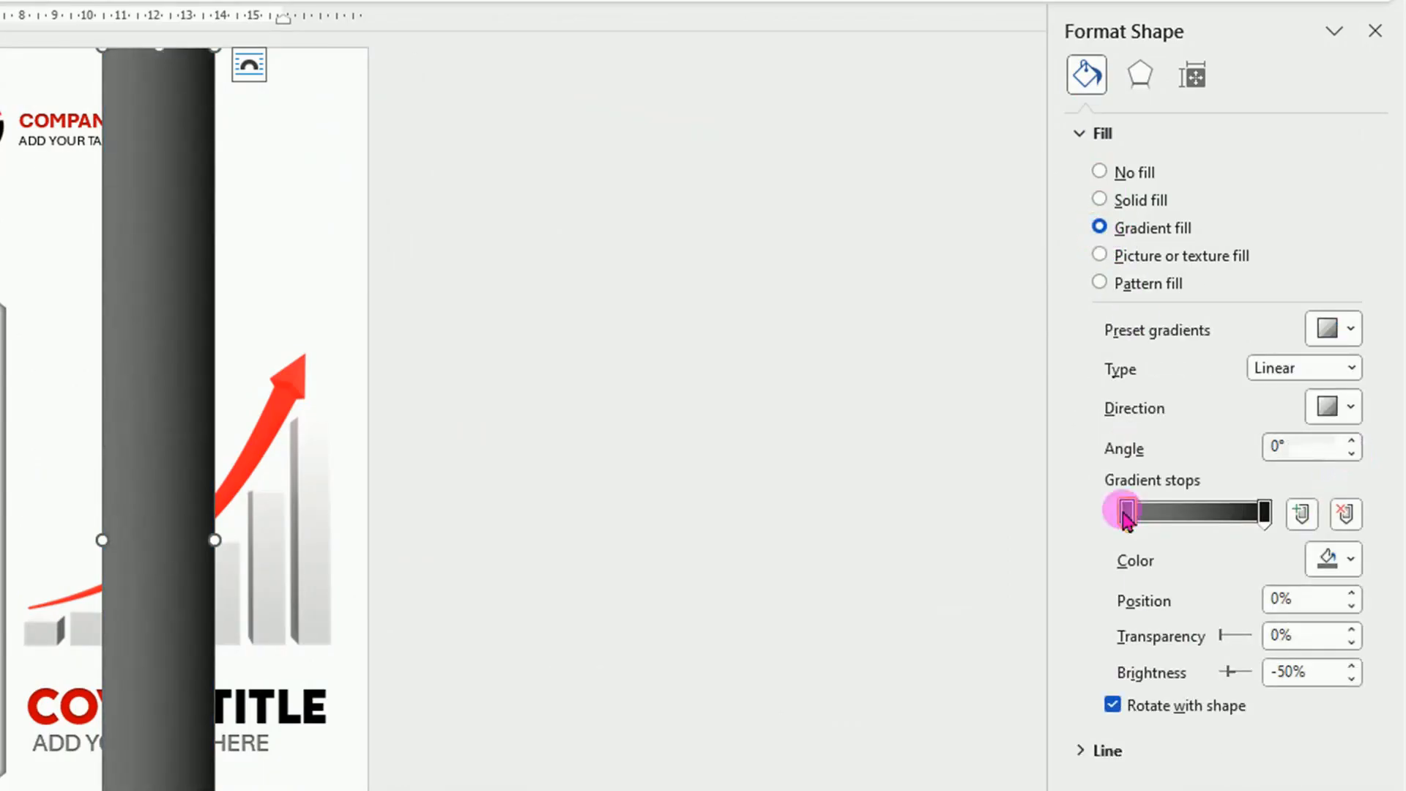
click(1356, 560)
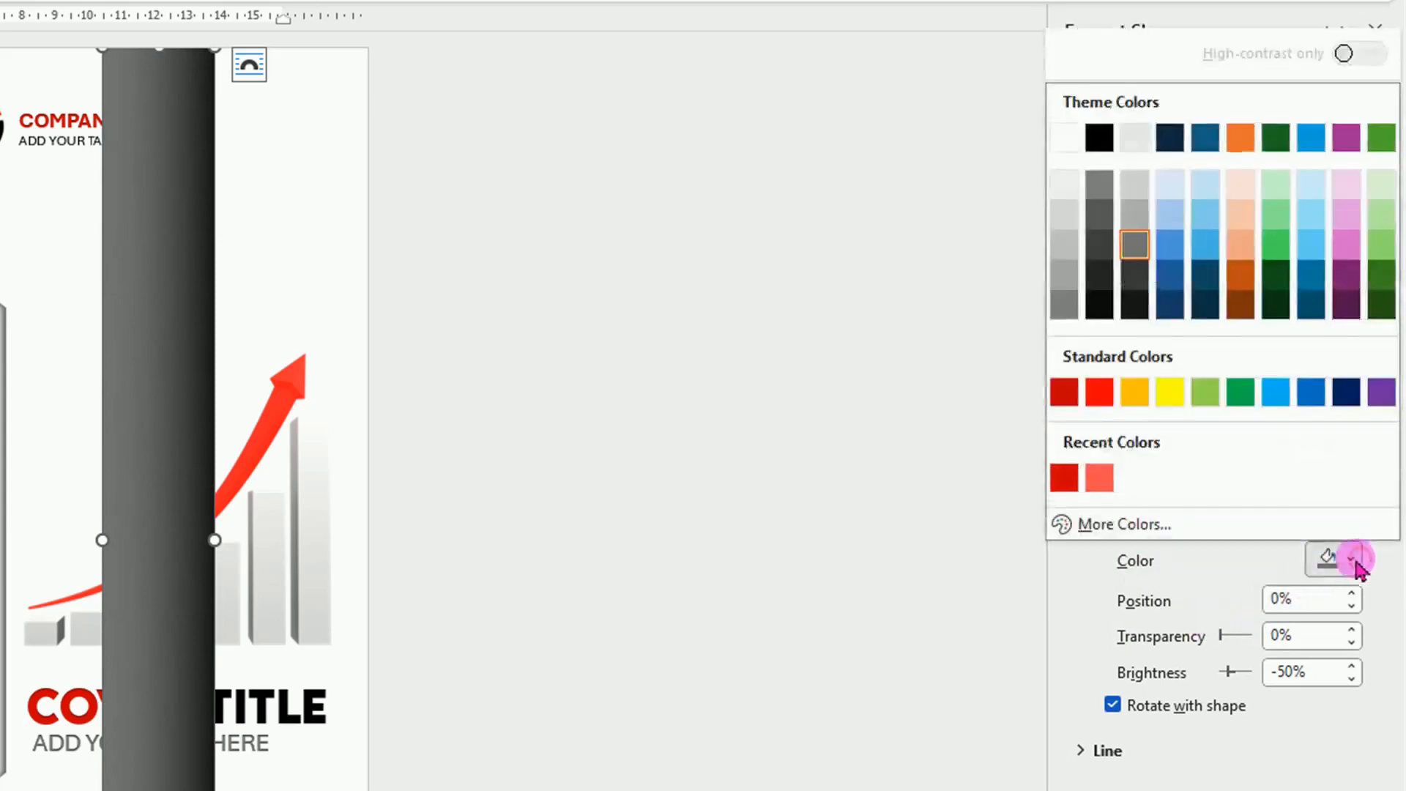
click(1064, 285)
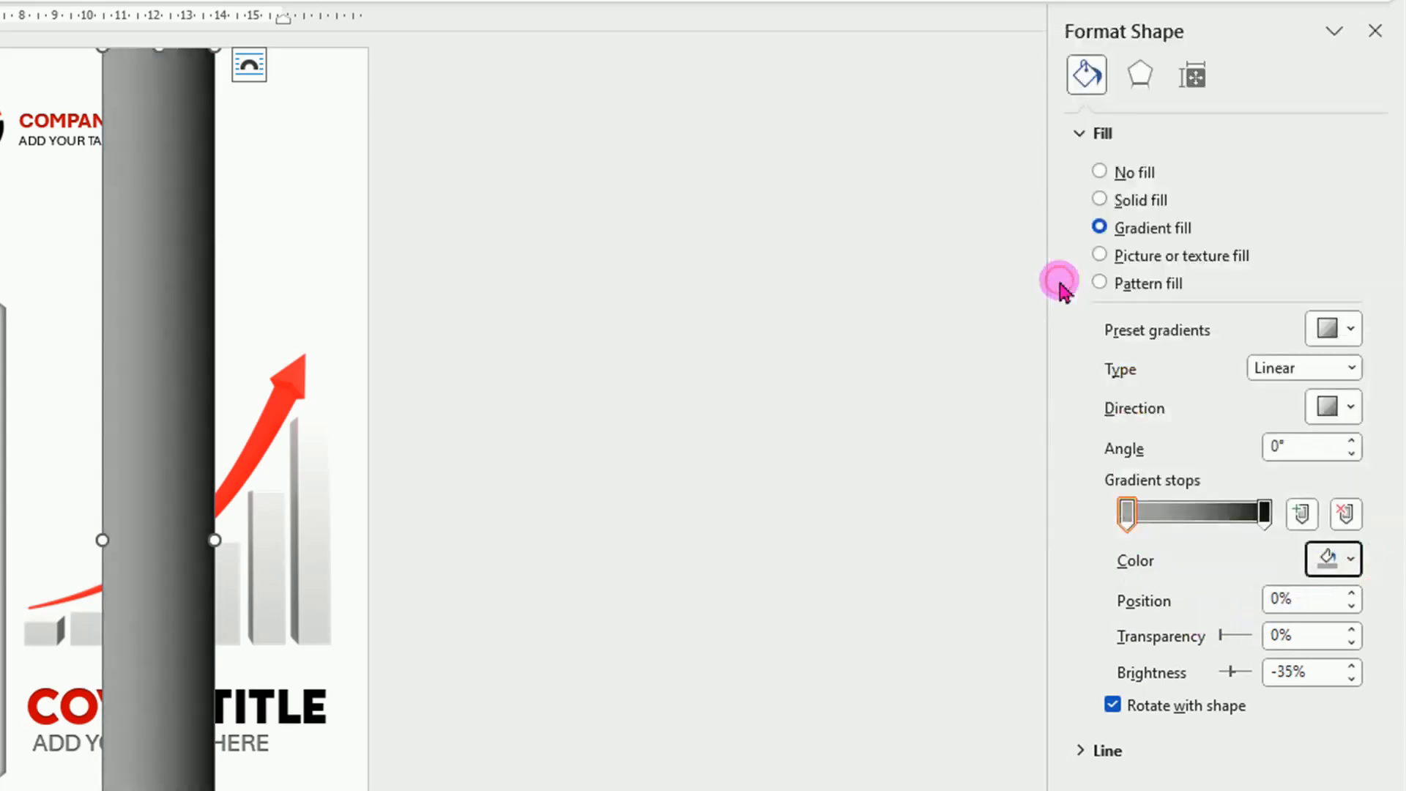
Add a black gradient stop to the rectangle with 81% transparency, positioned at about 12%.
click(1156, 517)
click(1352, 561)
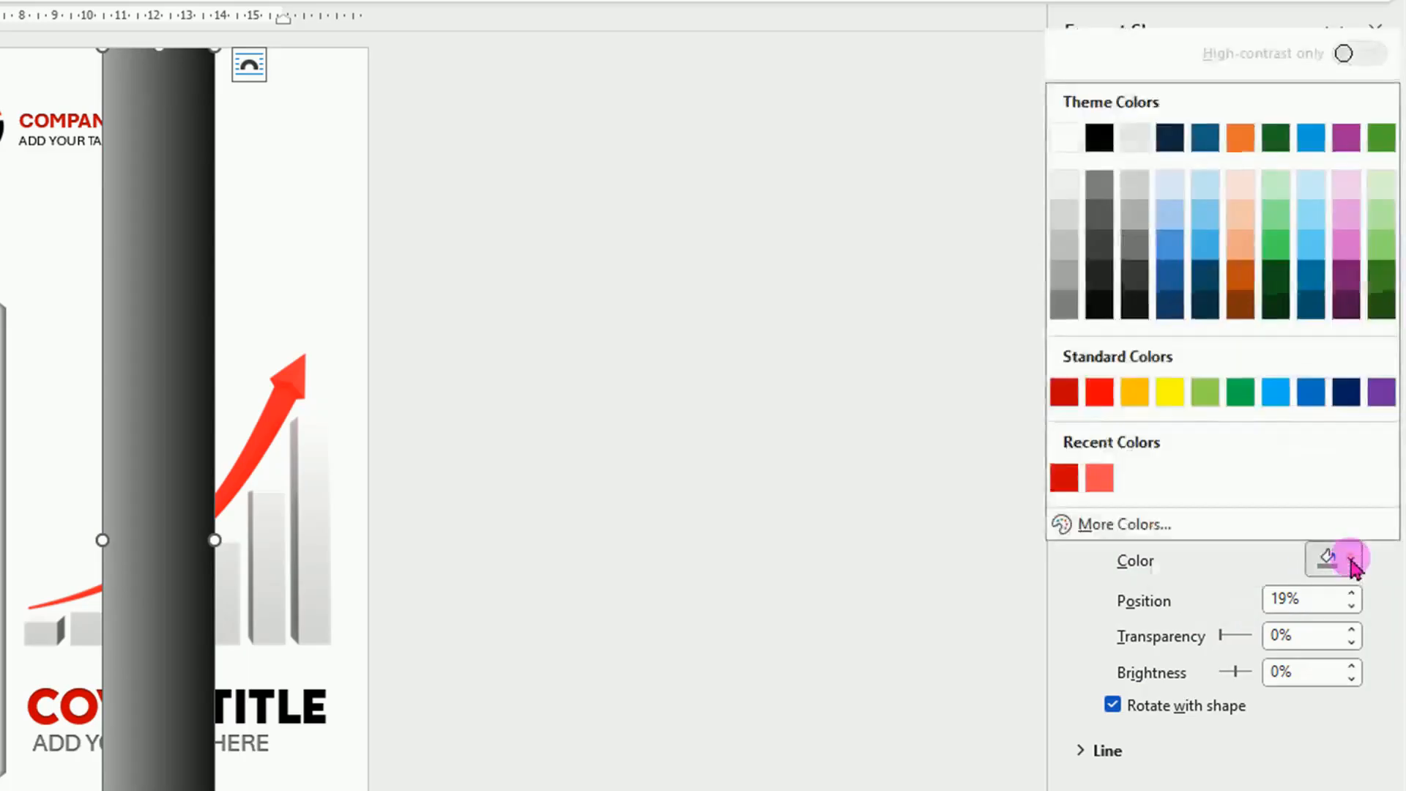
click(1099, 138)
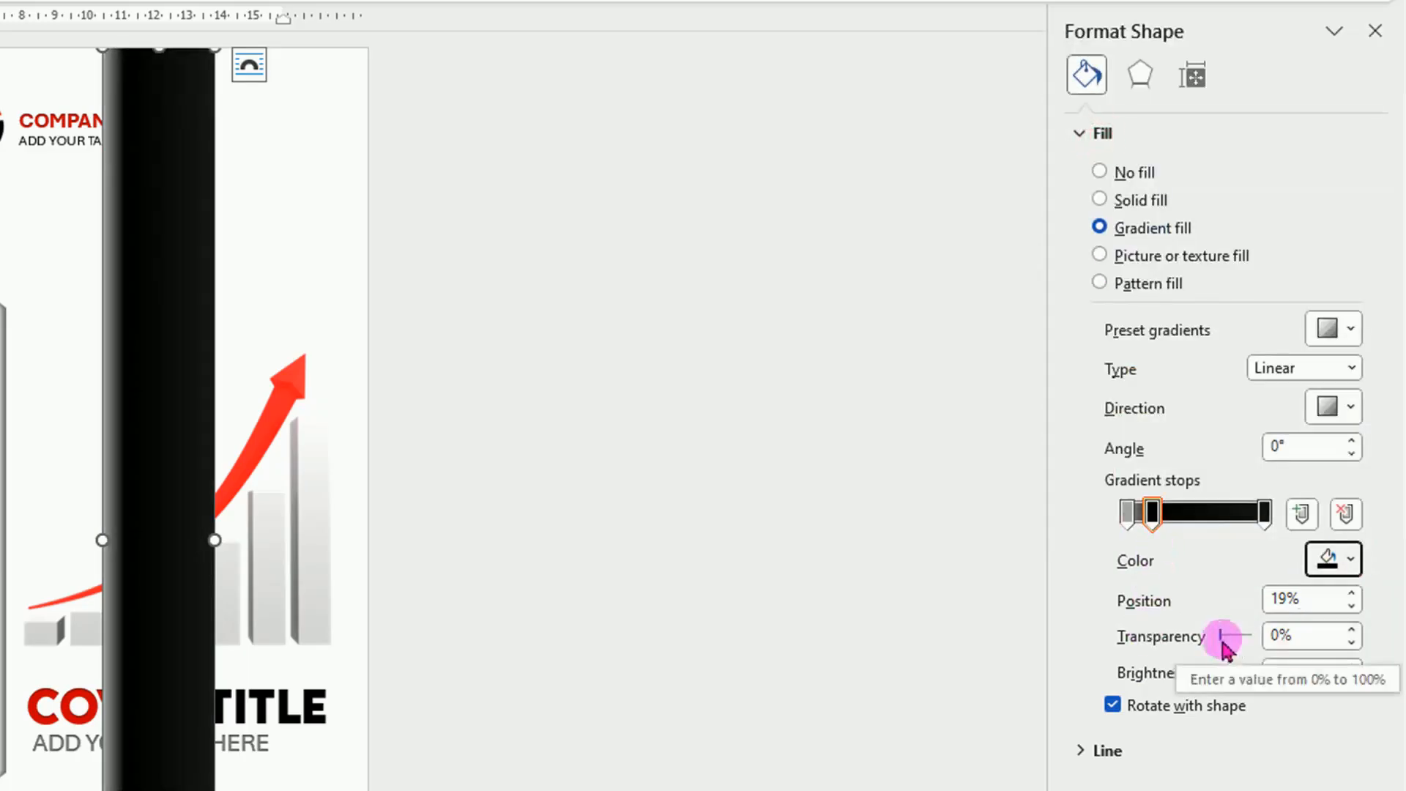
drag(1224, 645, 1247, 635)
drag(1153, 526, 1140, 524)
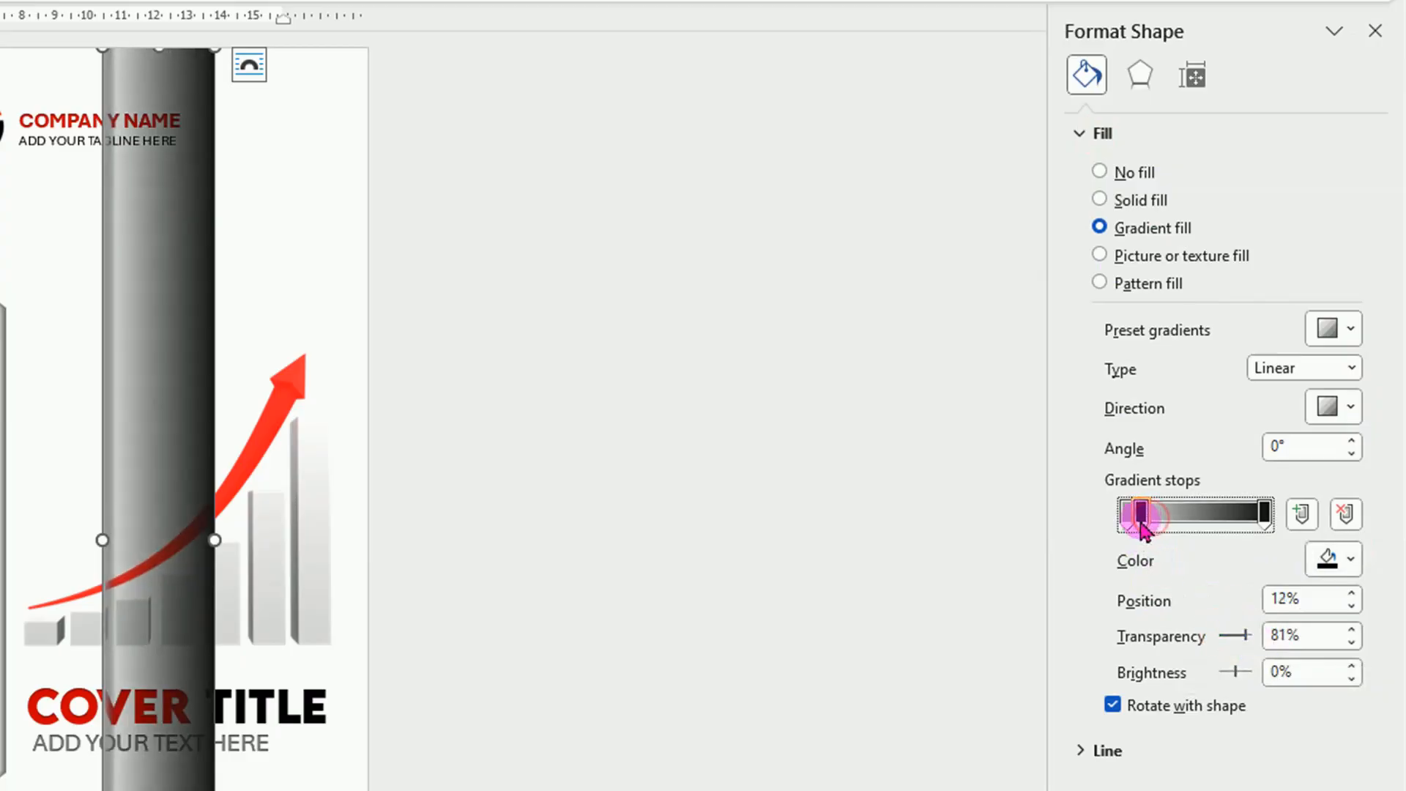
Raise the transparency of the rectangle's last gradient stop so its right side fades out.
click(1267, 516)
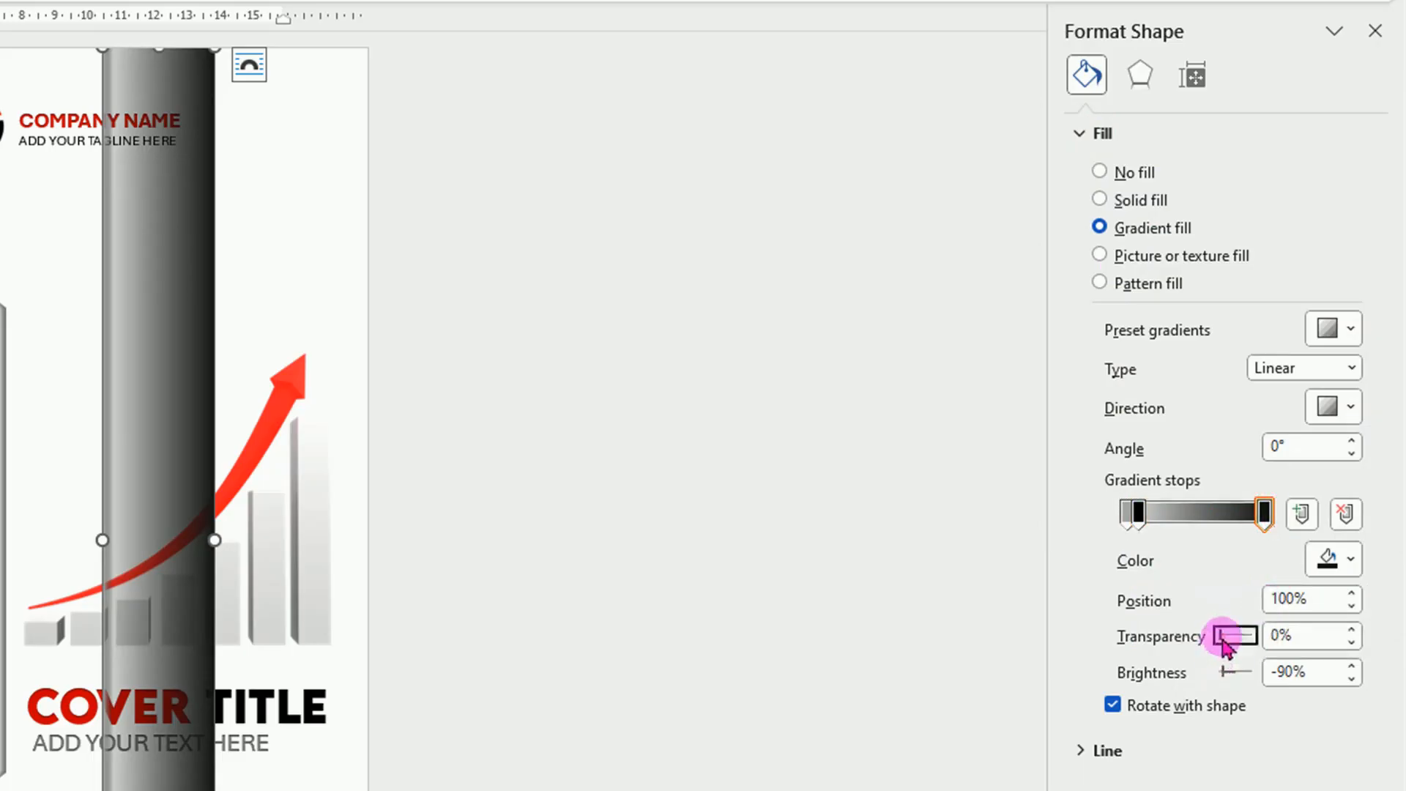
drag(1223, 645, 1254, 647)
click(1005, 588)
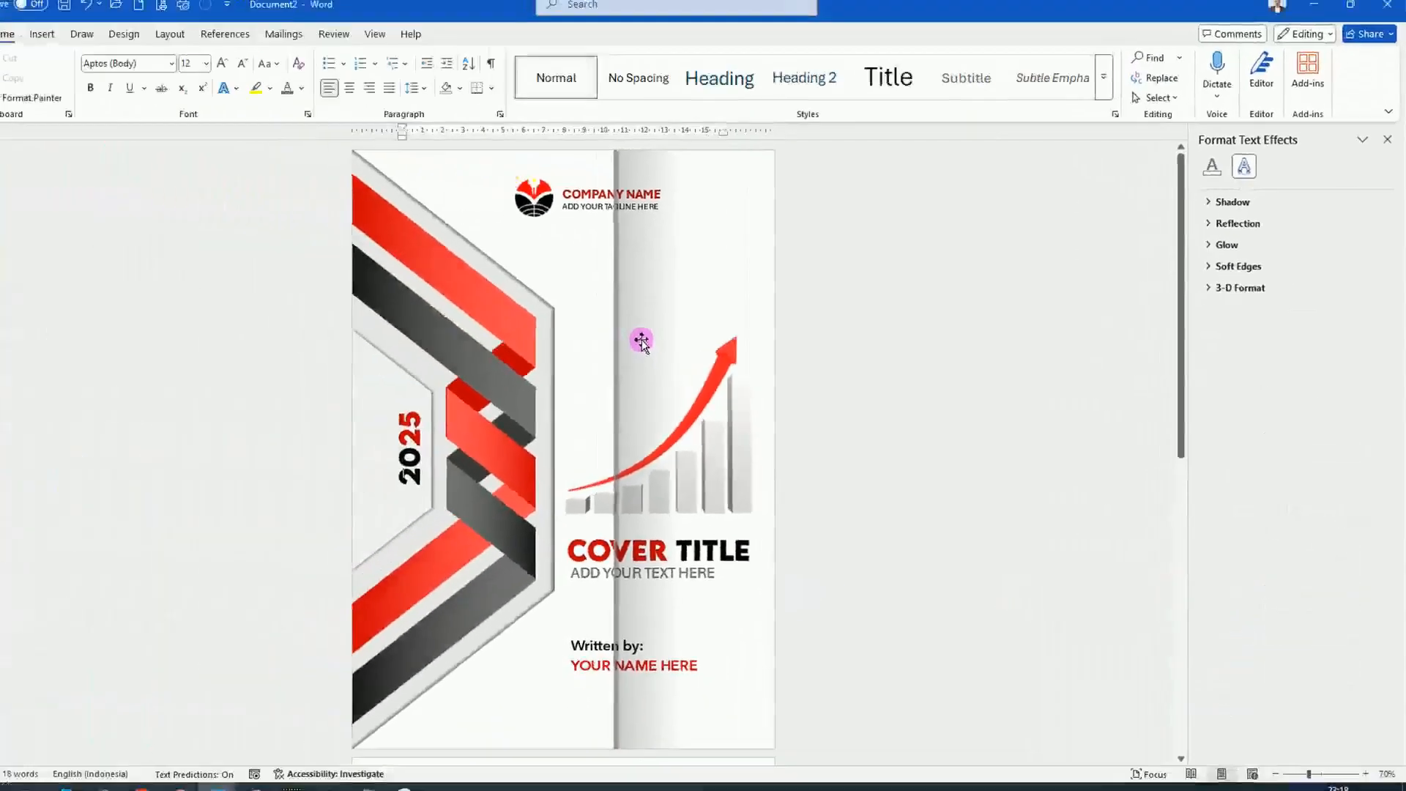
Move the gradient strip over the ribbons along the cover's left edge as a binding crease.
click(148, 363)
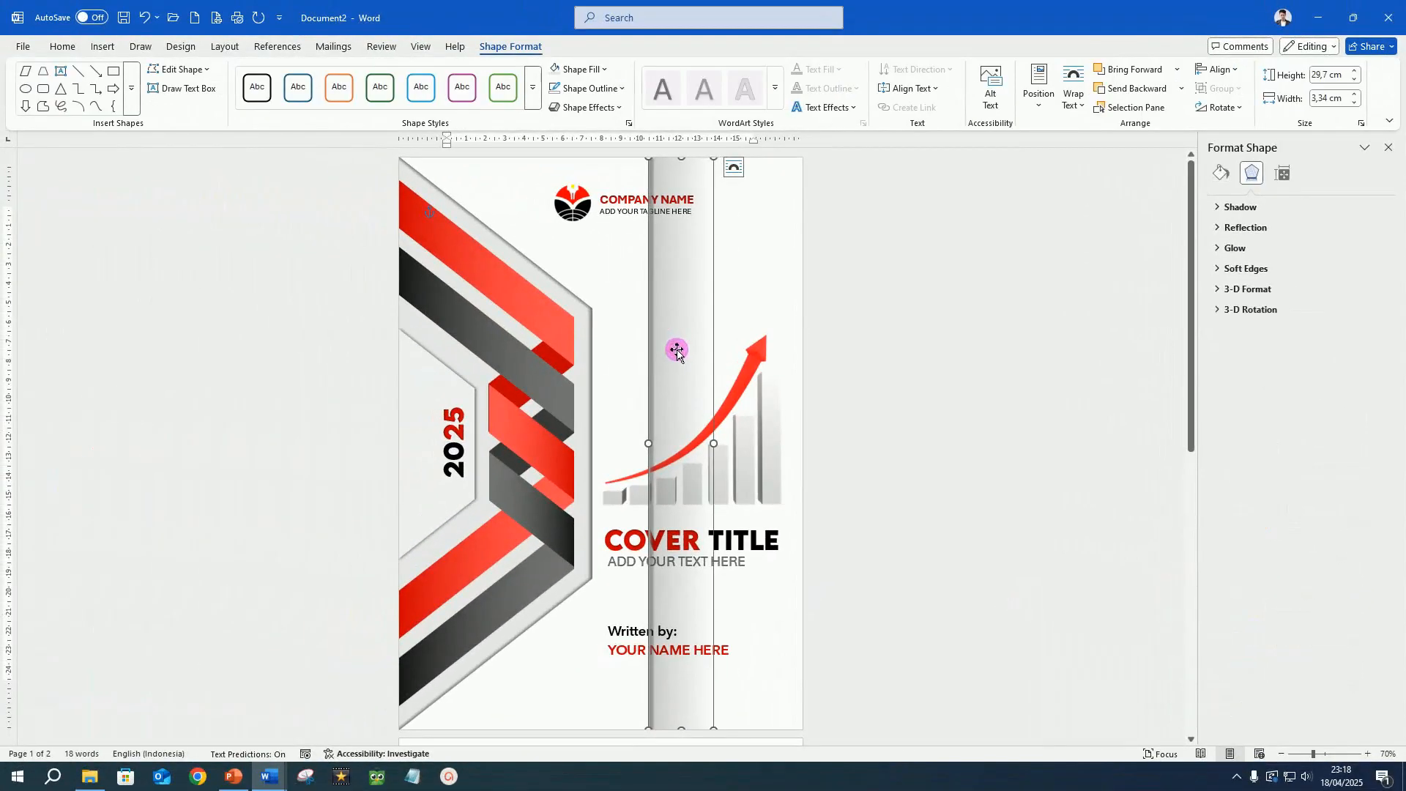
drag(677, 351, 428, 354)
click(719, 471)
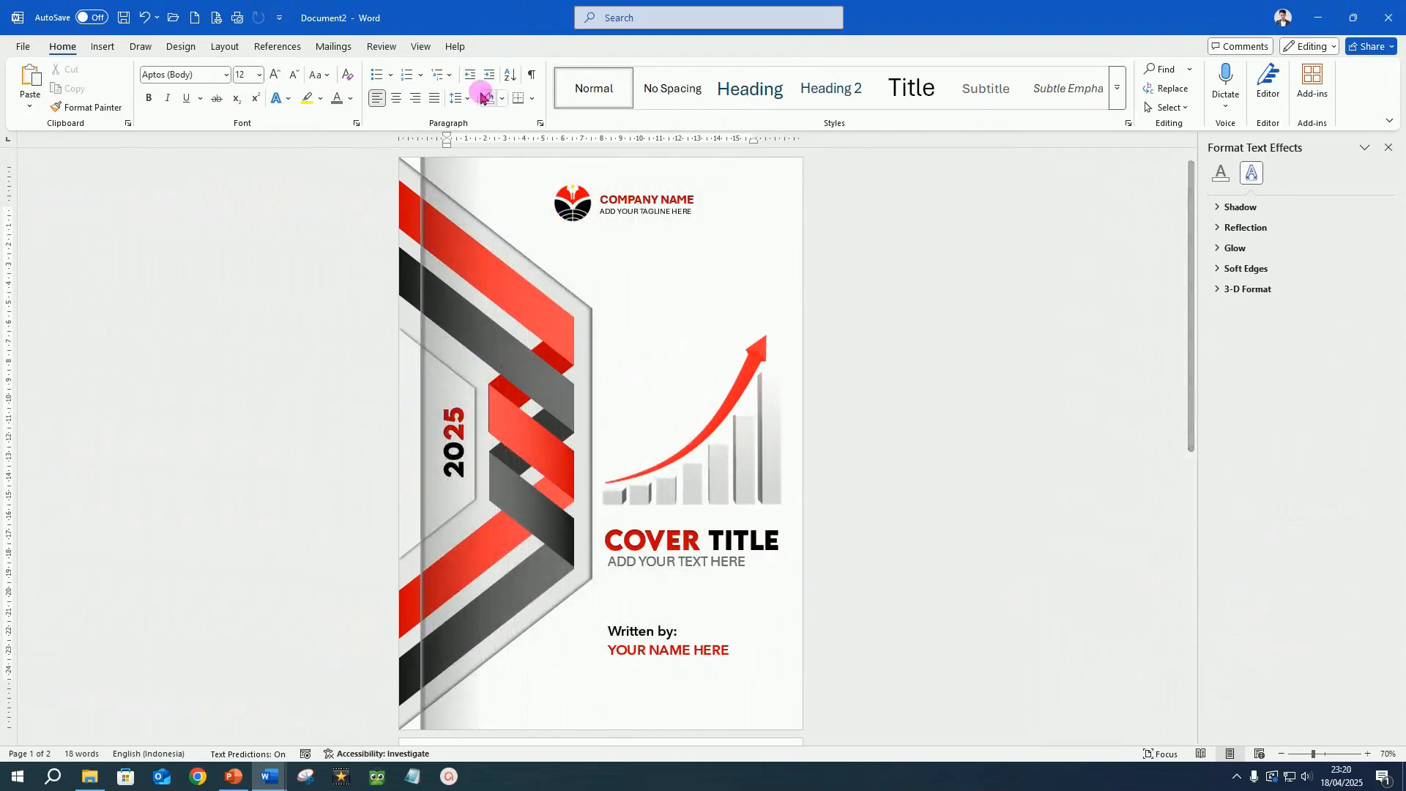
Switch to Focus mode and review the whole cover page.
click(420, 46)
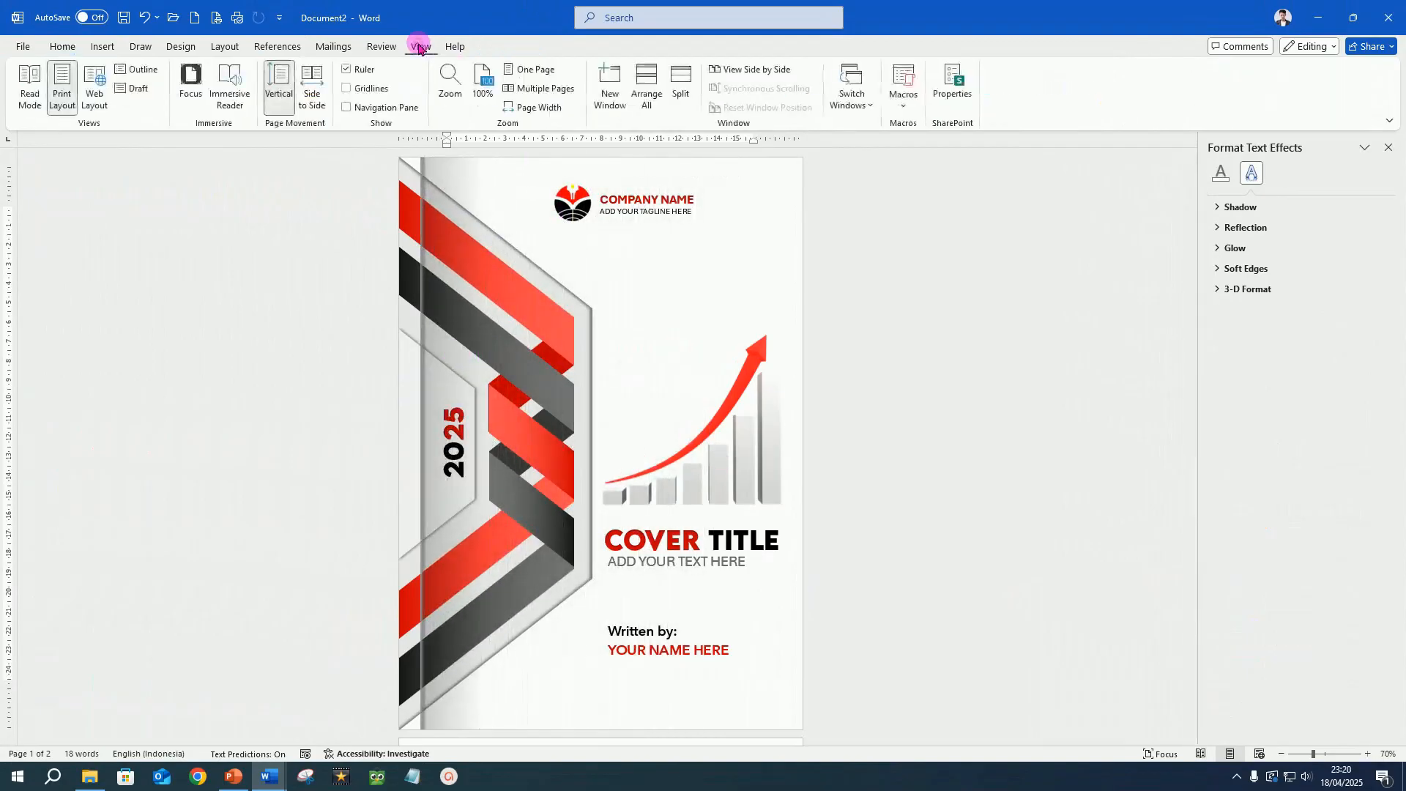
click(191, 81)
scroll(959, 281, up, 2)
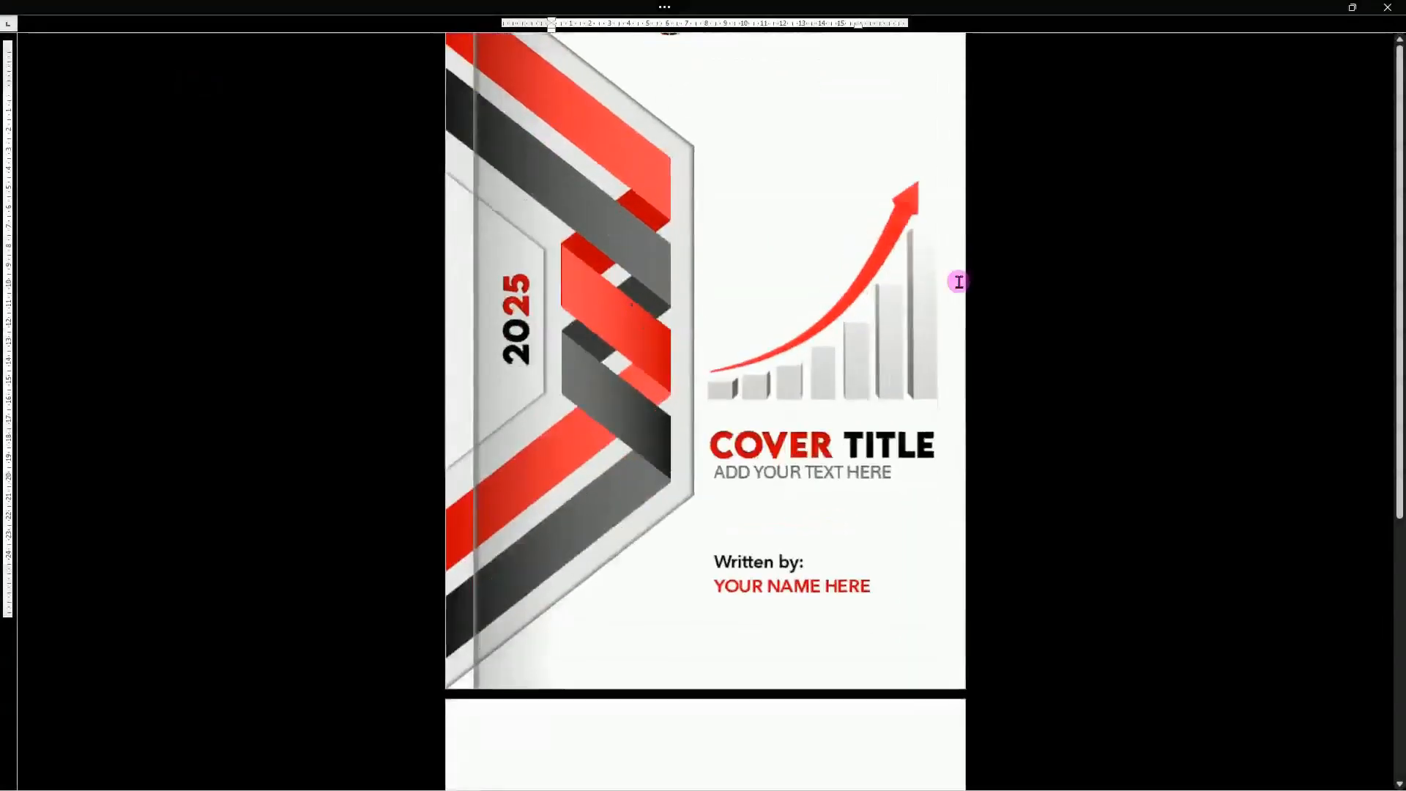
scroll(1017, 313, up, 3)
scroll(1018, 312, down, 1)
scroll(1017, 312, up, 1)
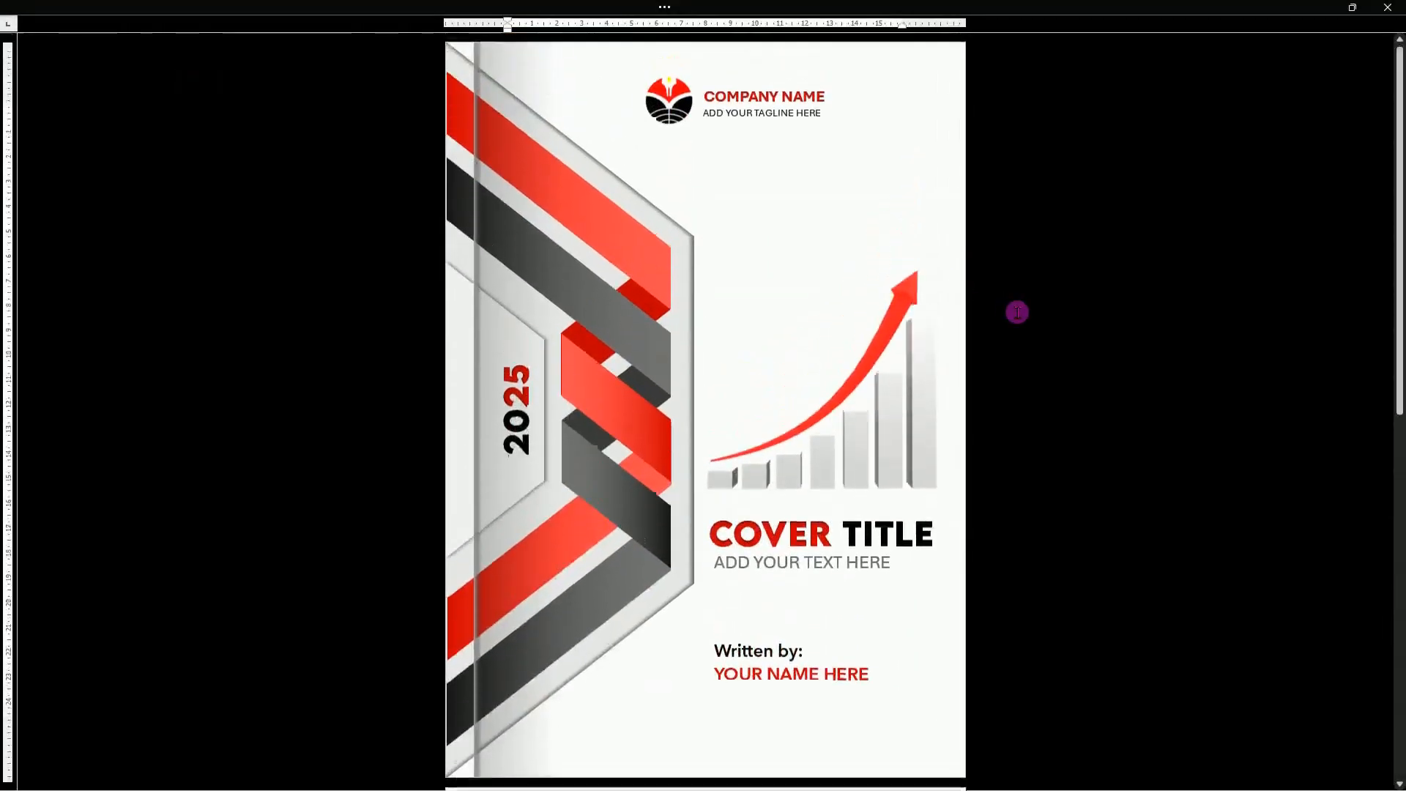